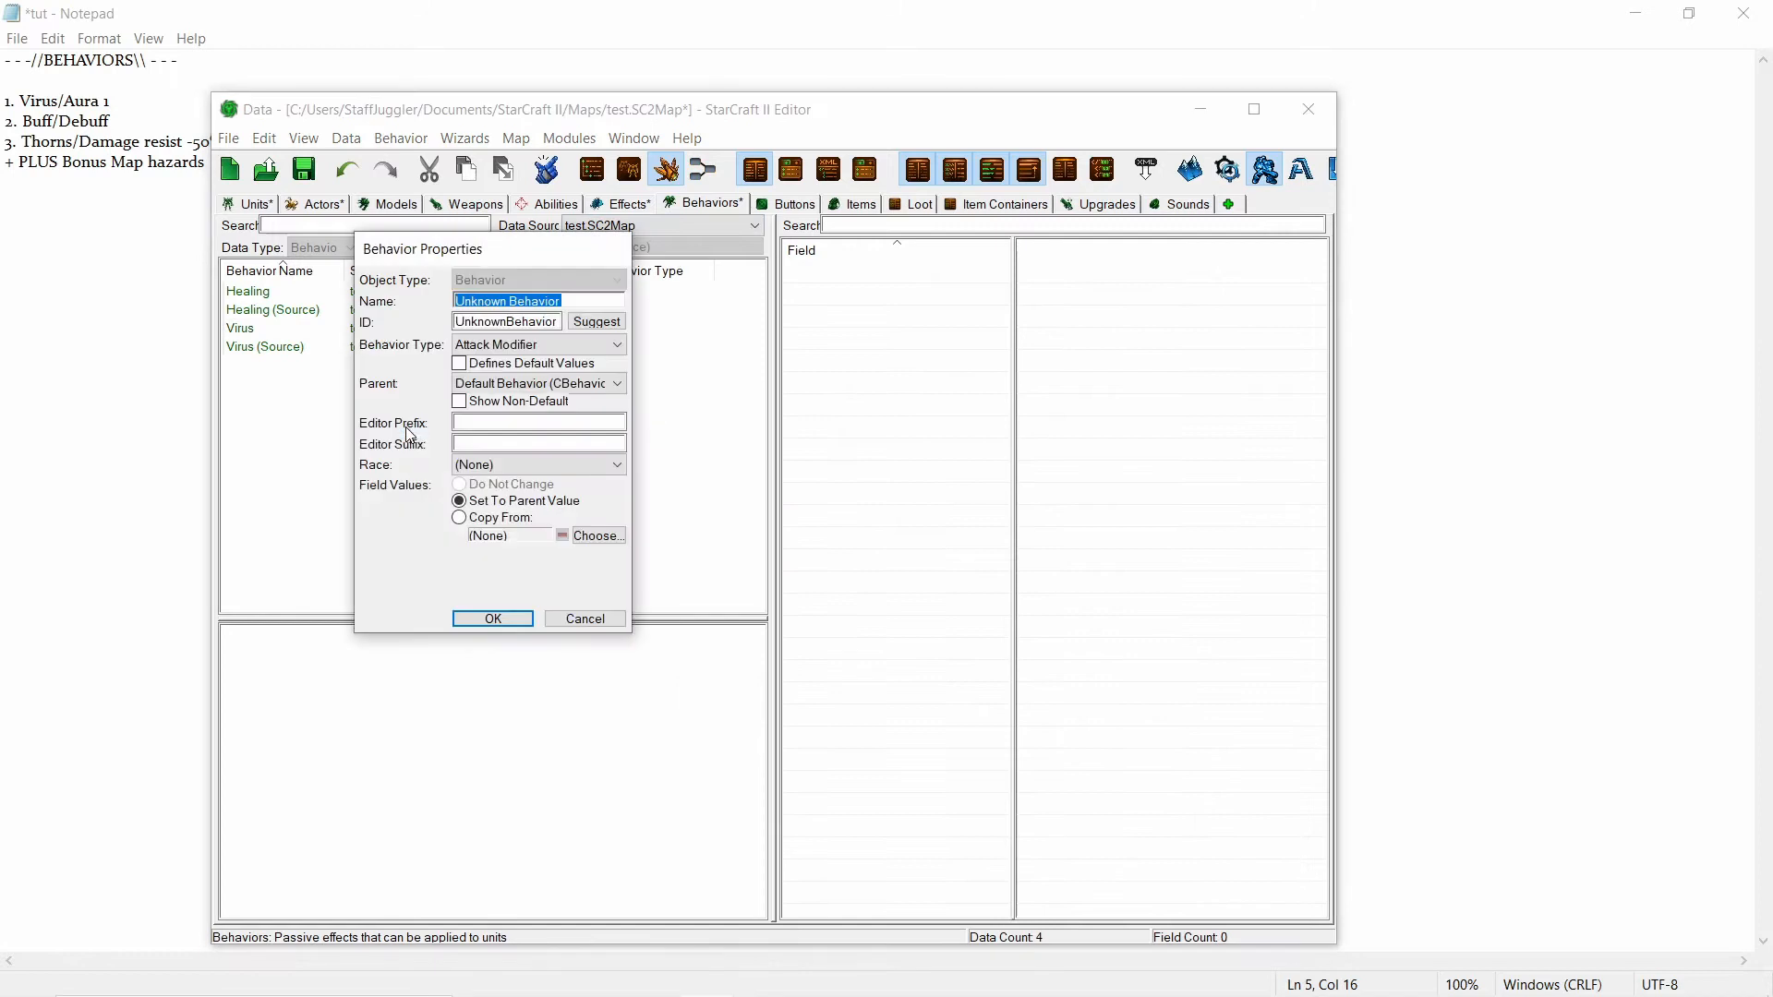
# Create a new behavior named Buff with behavior type Buff and the suggested ID.
pyautogui.write('Buff')
pyautogui.click(470, 347)
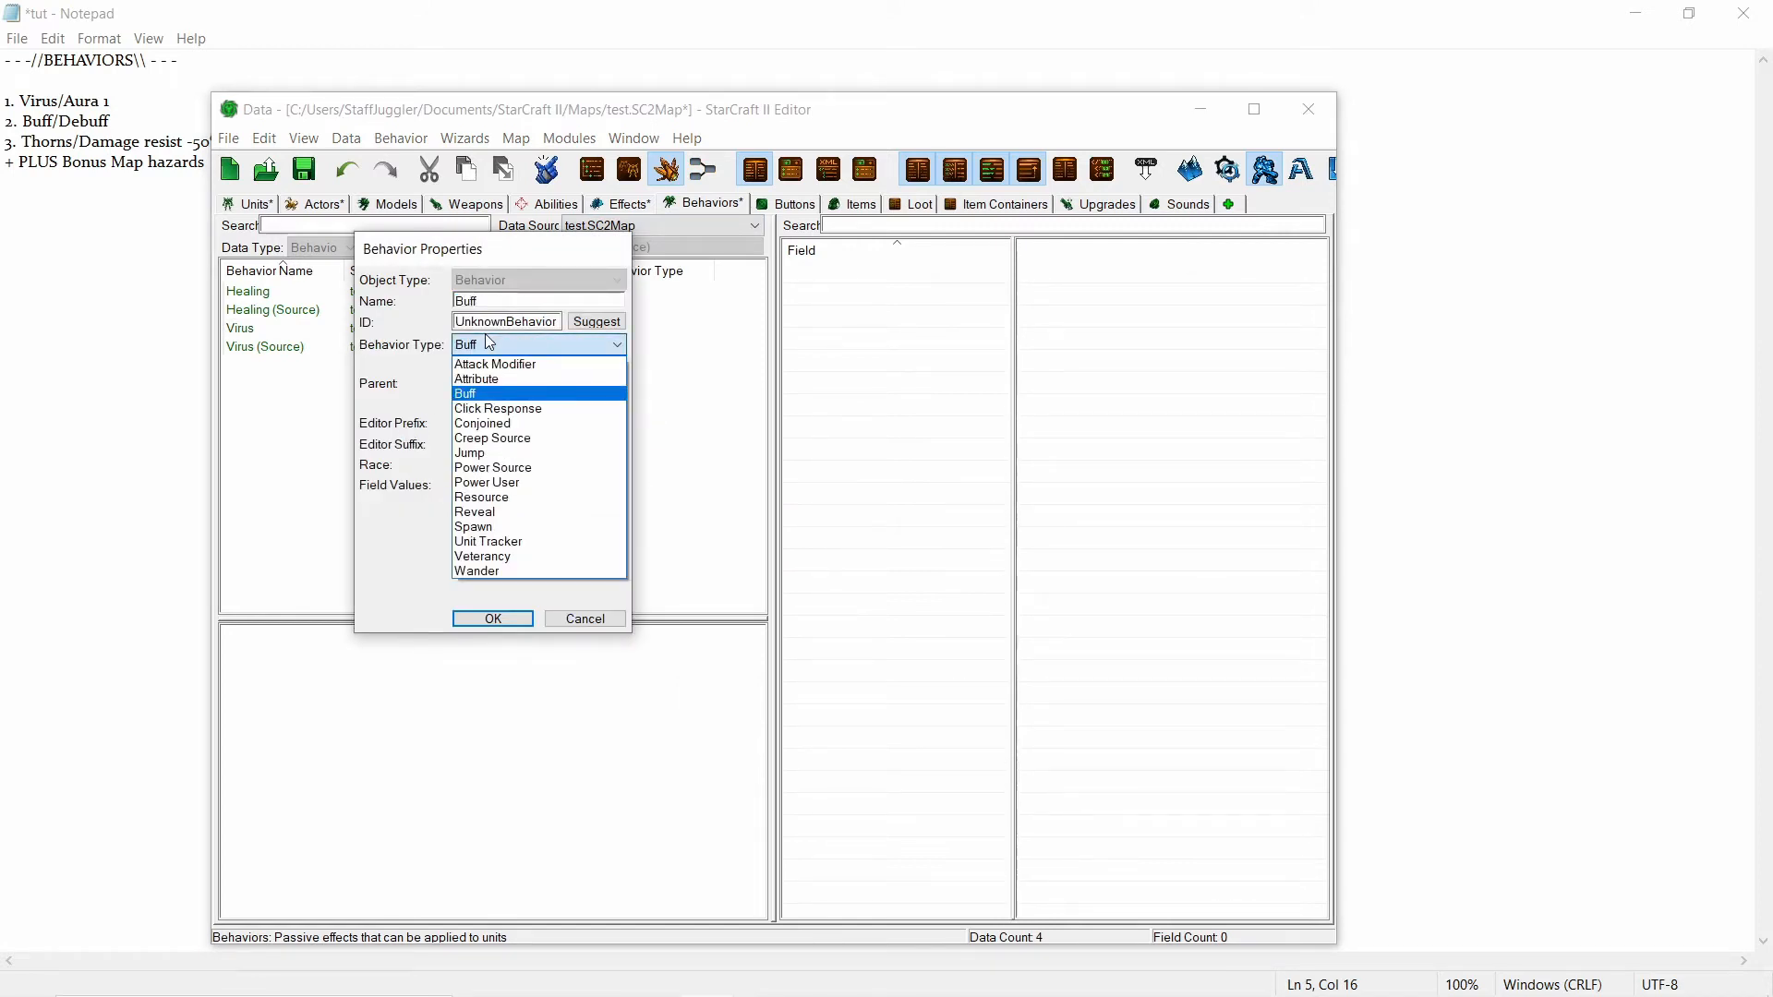
pyautogui.click(472, 393)
pyautogui.click(594, 323)
pyautogui.click(493, 619)
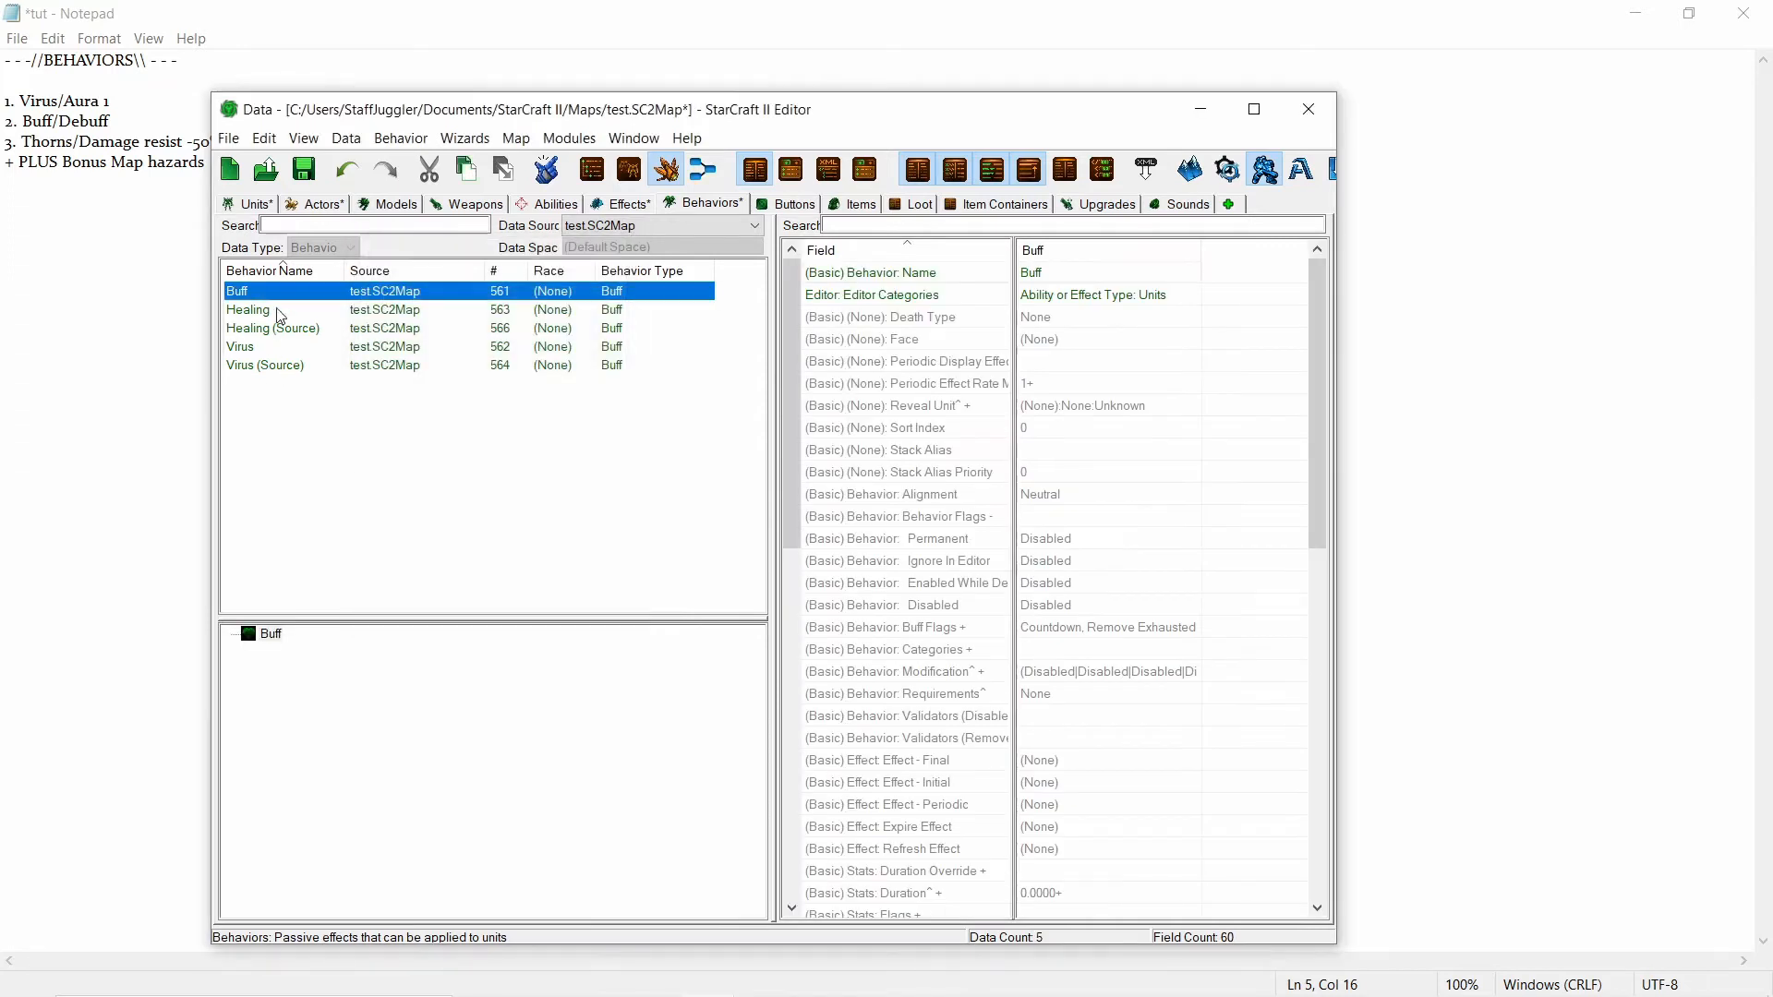
# Open the Buff behavior's Modification values and look through the uncategorized settings.
pyautogui.click(1111, 673)
pyautogui.doubleClick(1113, 675)
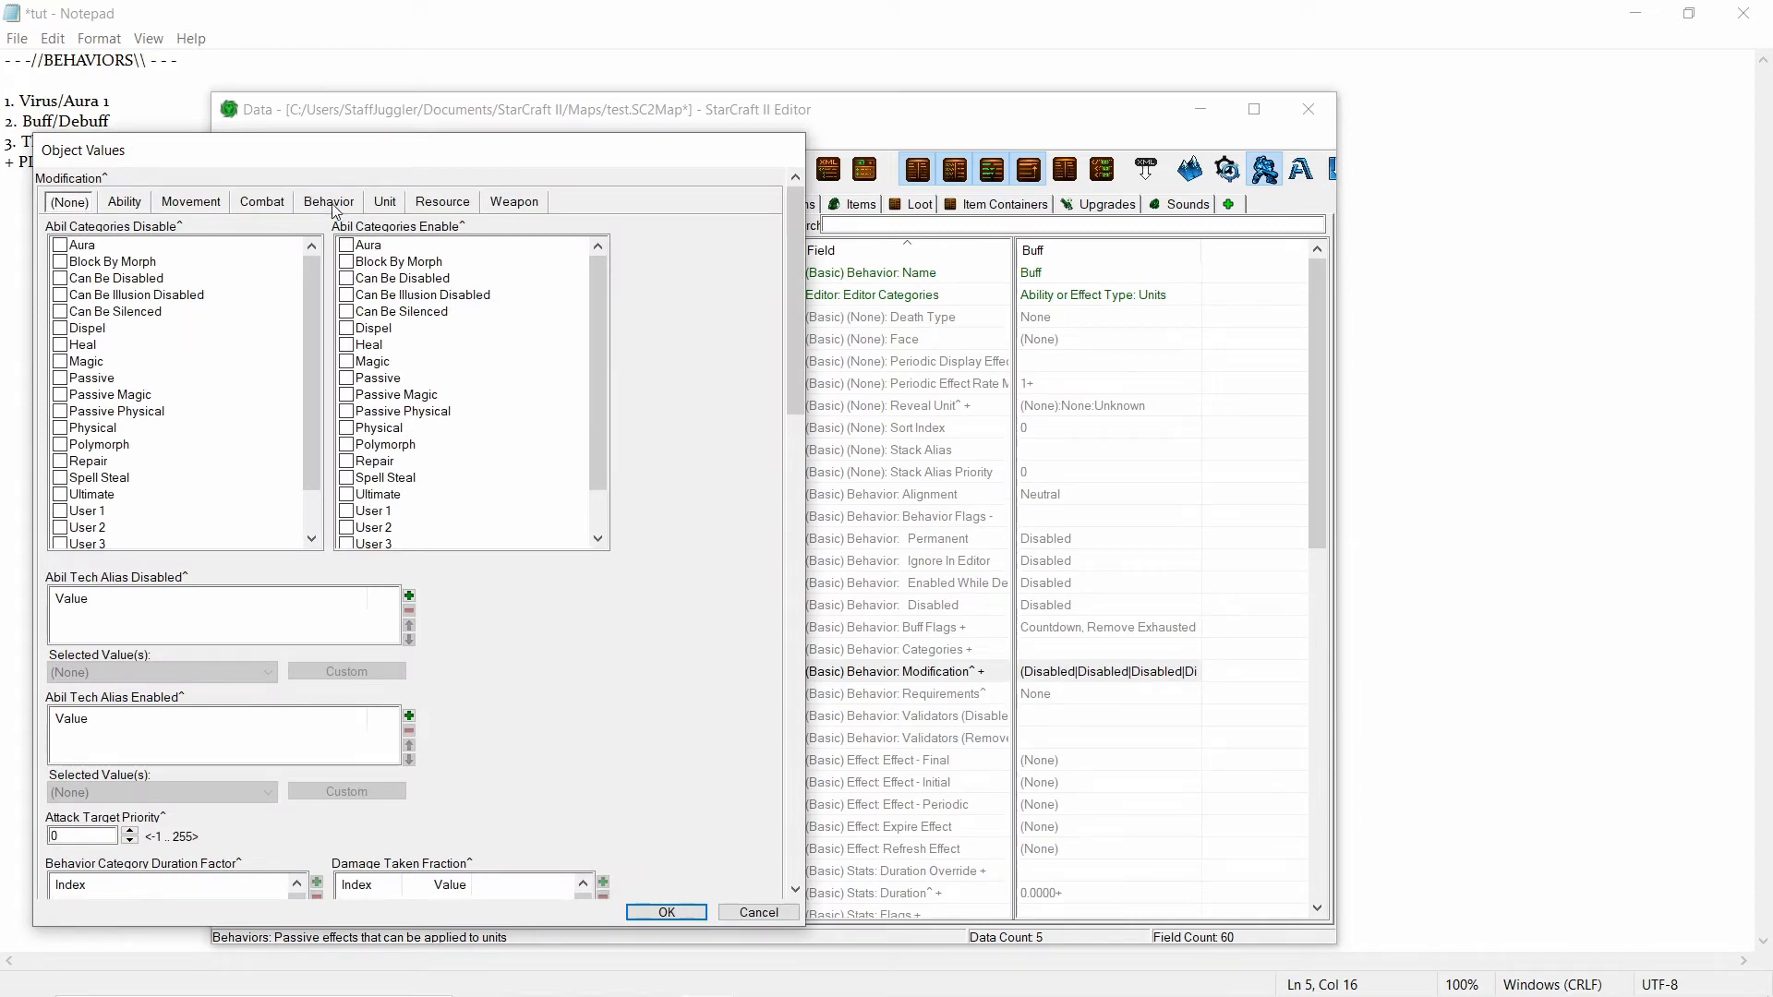
pyautogui.moveTo(459, 144); pyautogui.dragTo(431, 121)
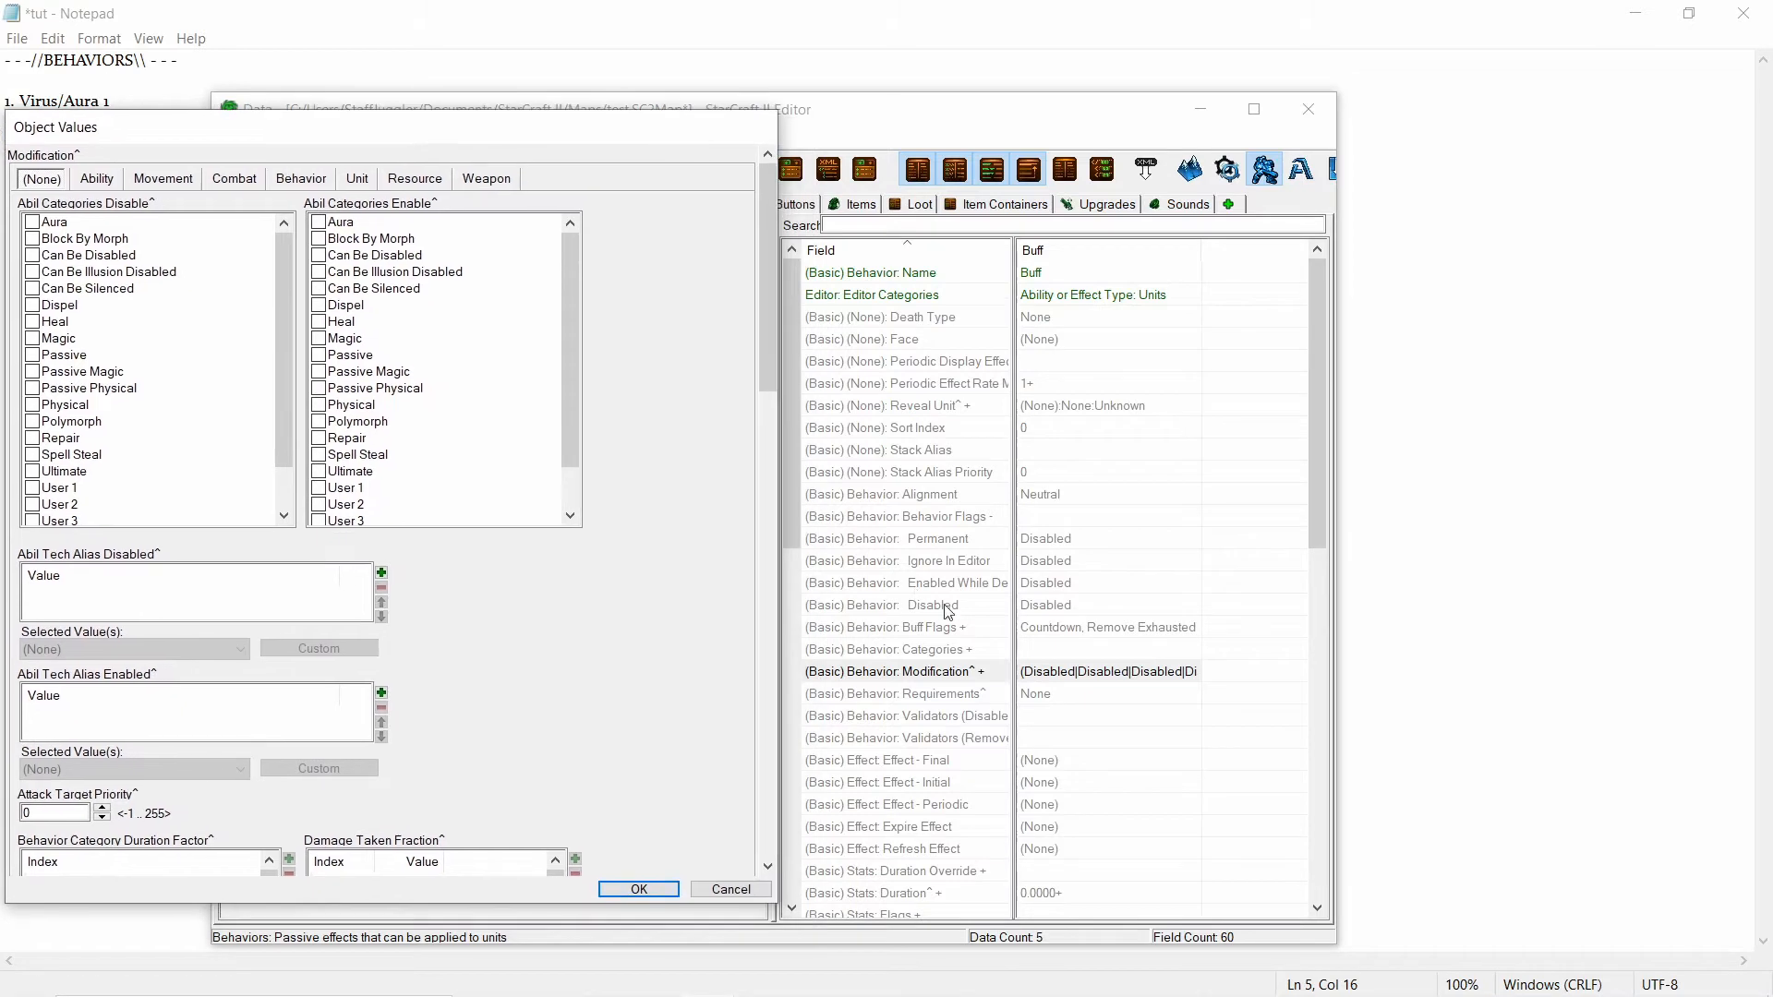
pyautogui.moveTo(585, 131); pyautogui.dragTo(850, 124)
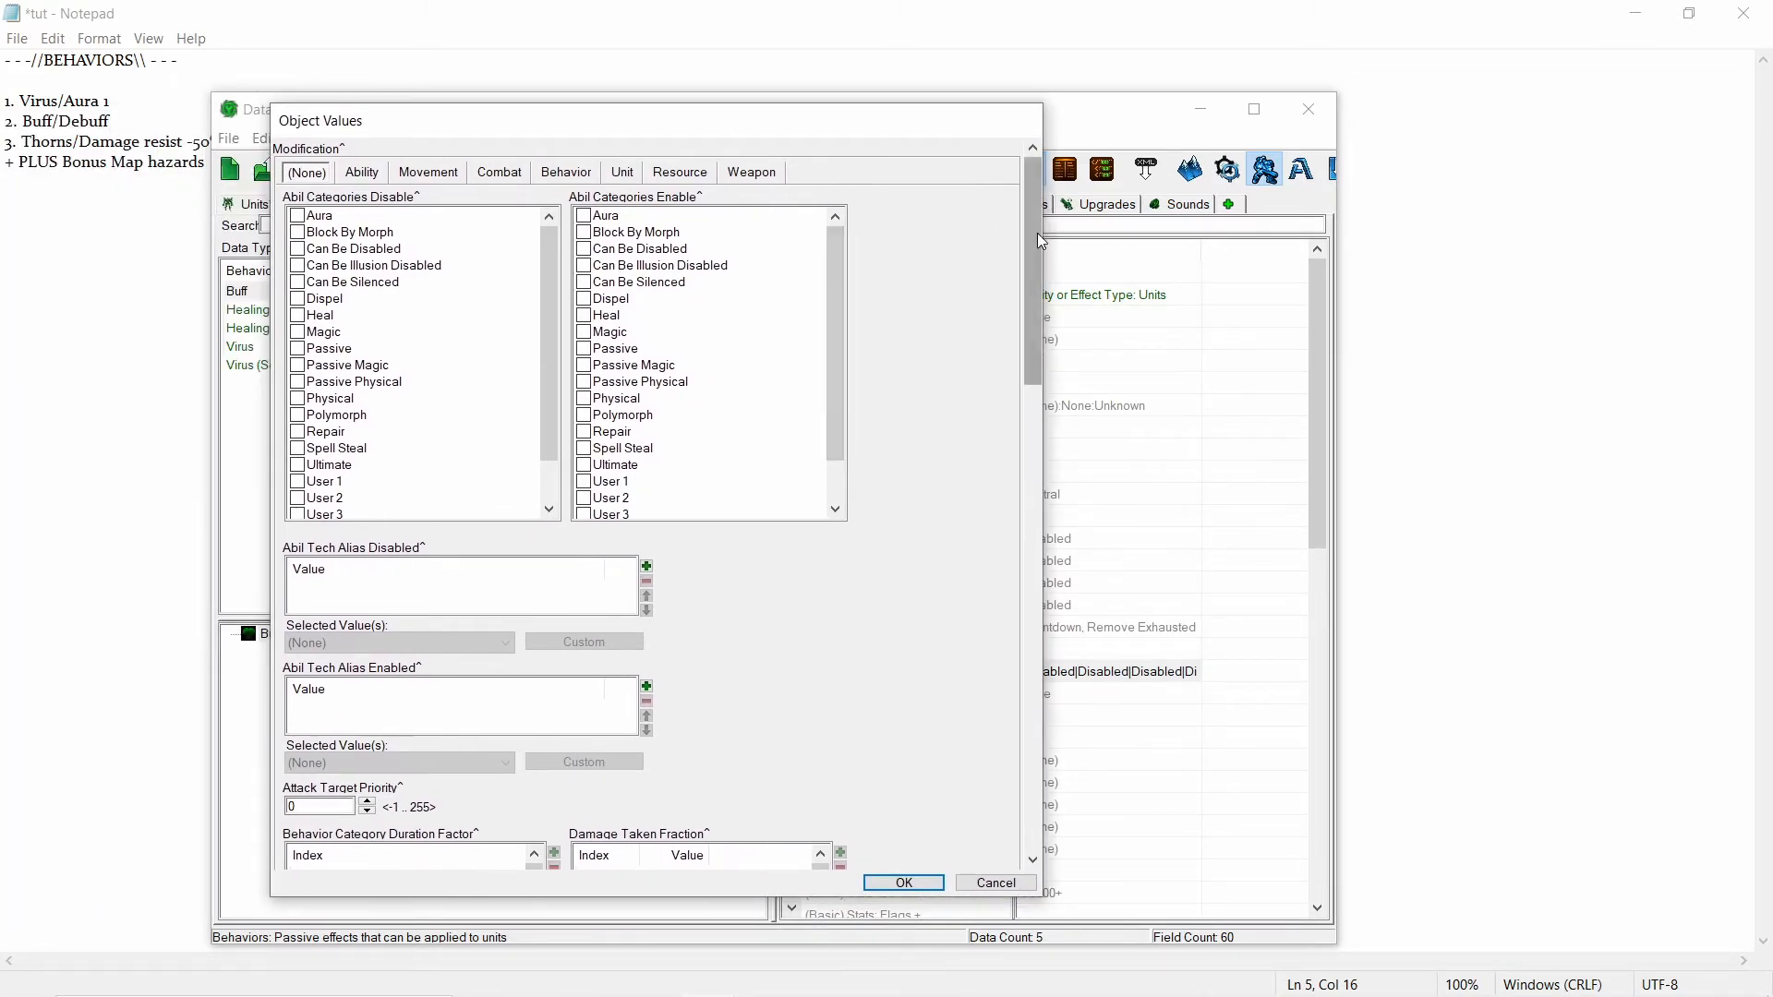
pyautogui.moveTo(1038, 232); pyautogui.dragTo(1015, 557)
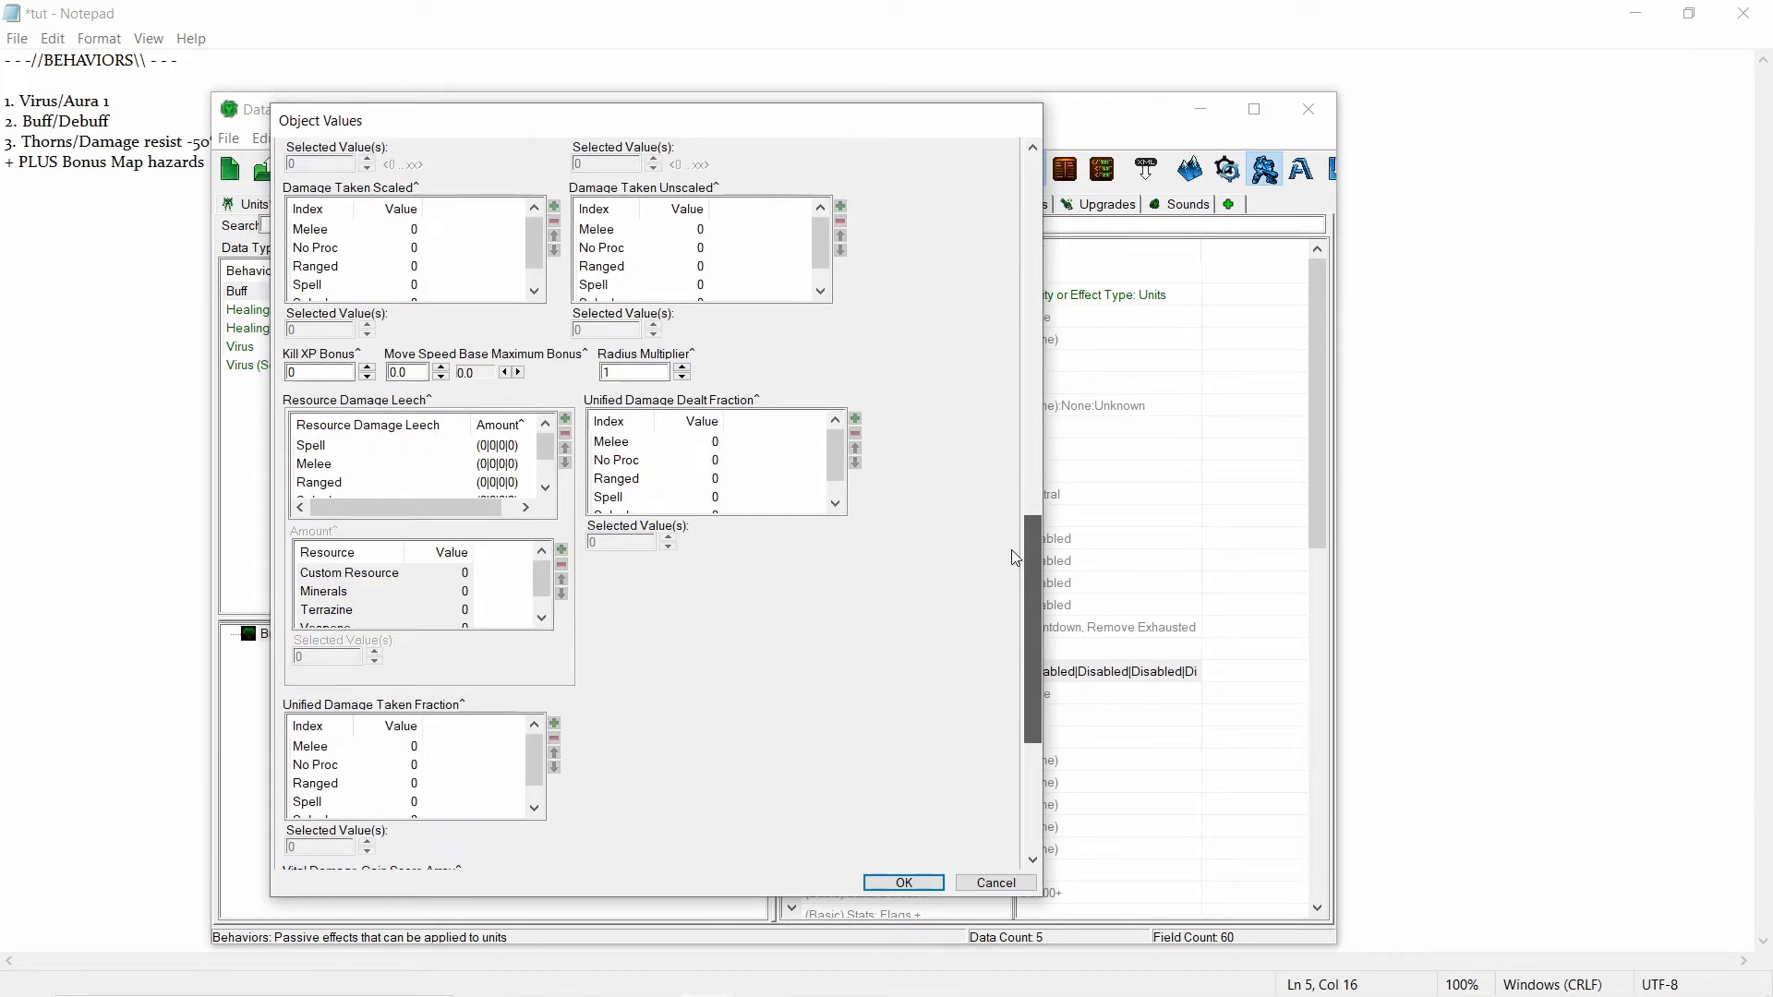
pyautogui.scroll(-5, 1011, 550)
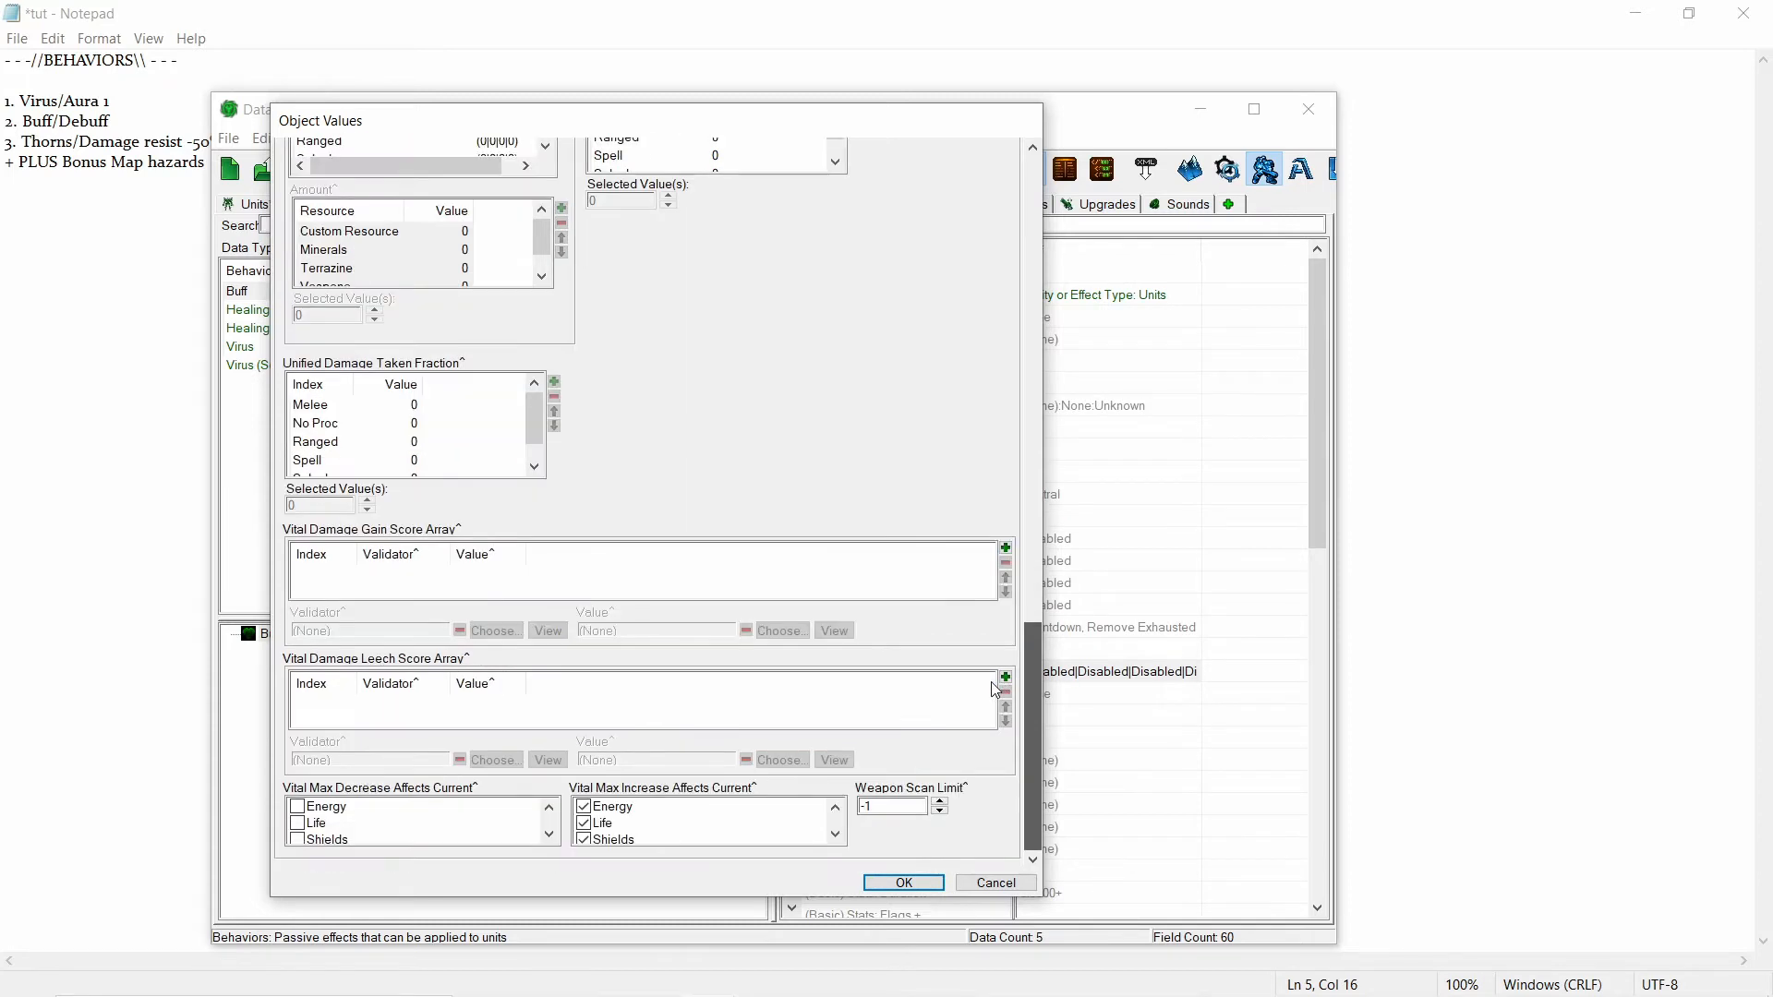
pyautogui.scroll(10, 990, 681)
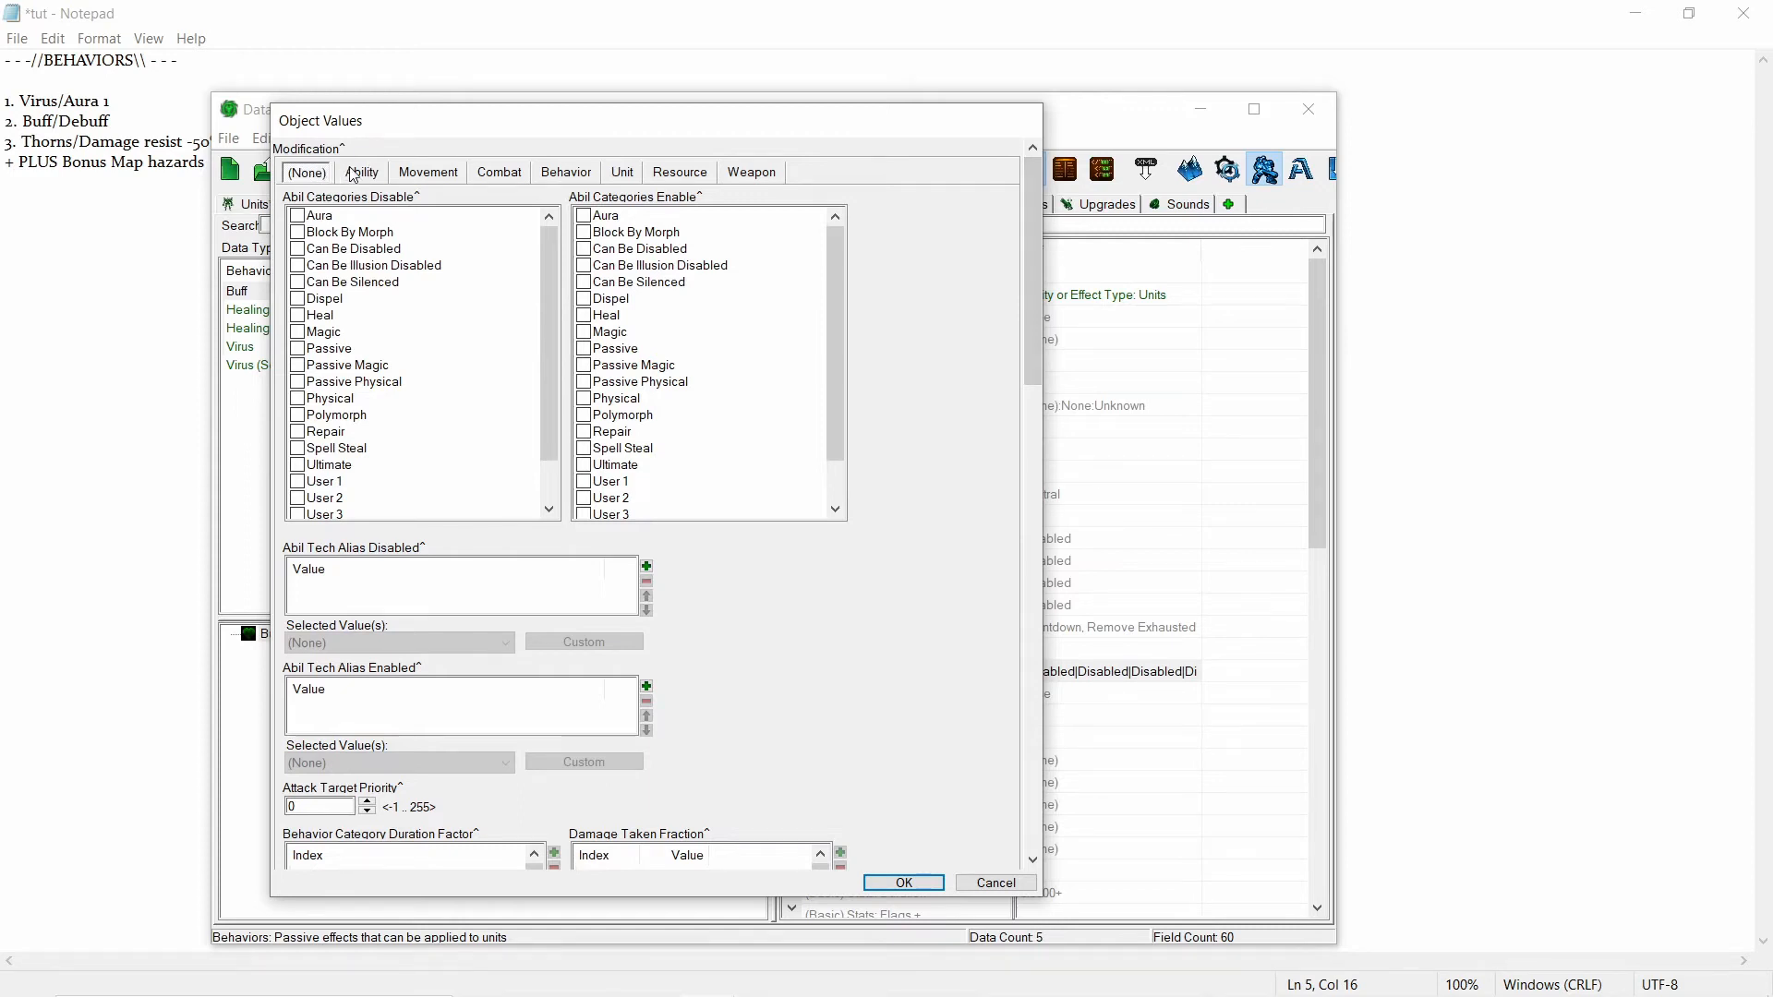
# Examine the Ability modification settings, including which abilities and ability classes can be disabled or enabled.
pyautogui.click(359, 175)
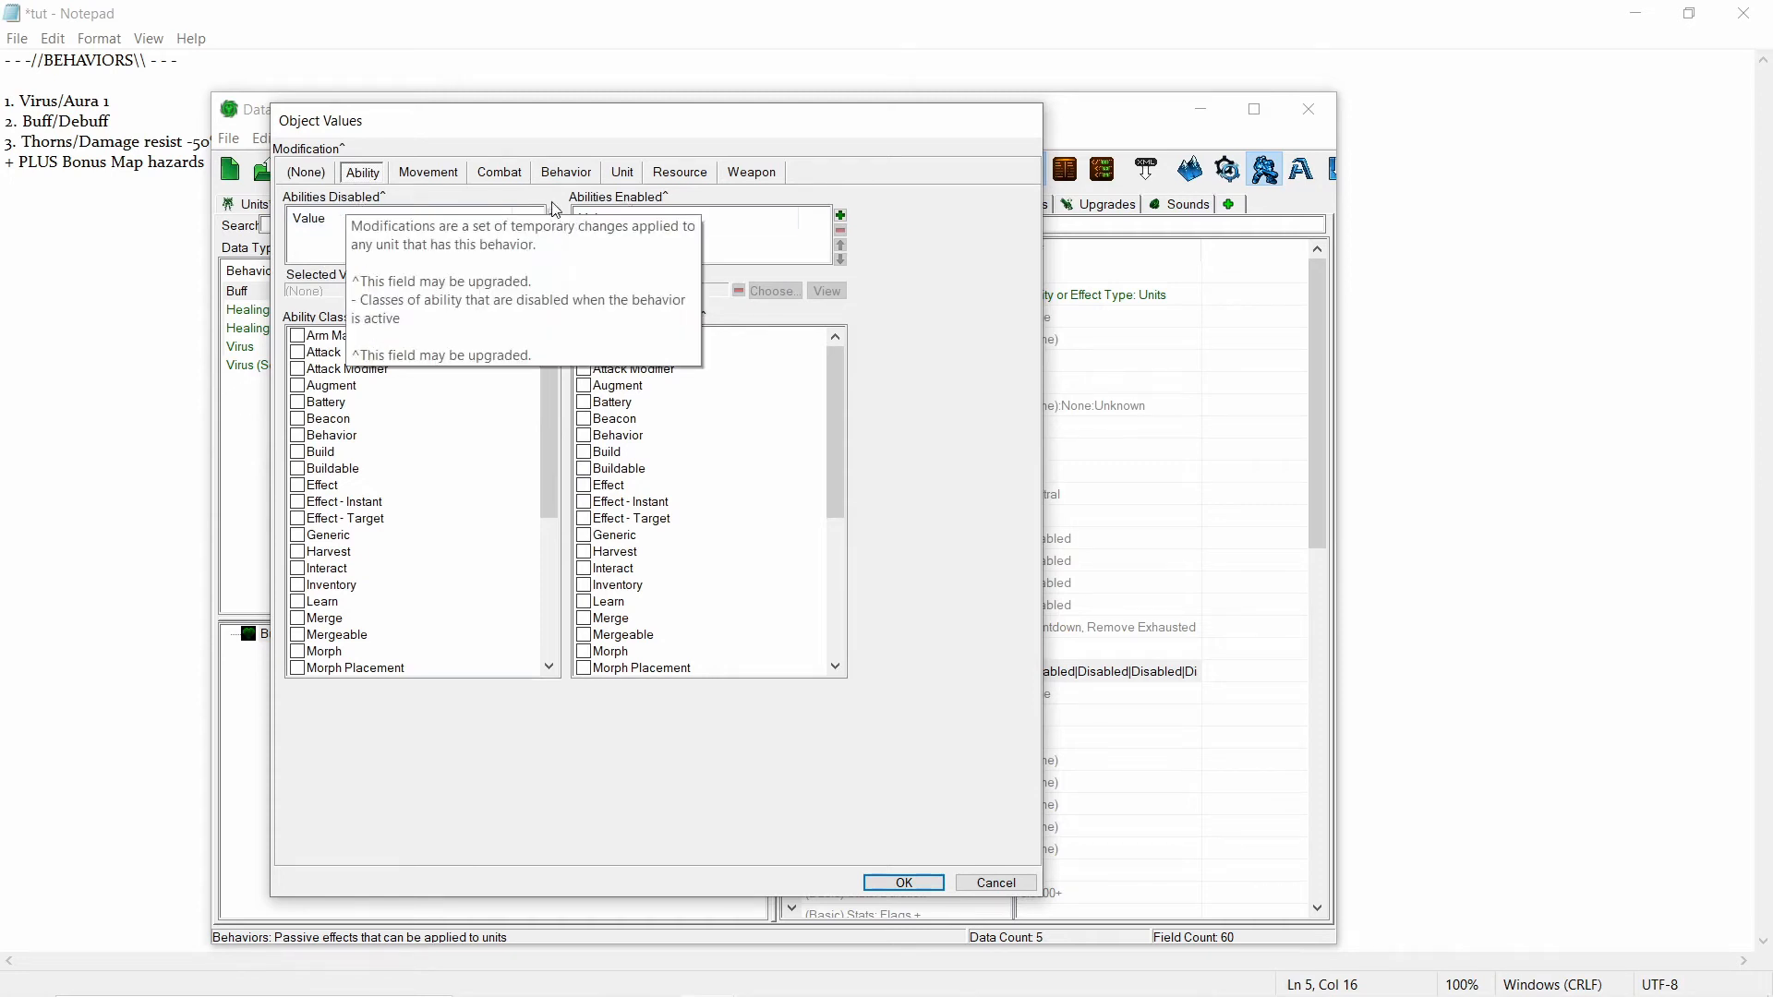
pyautogui.moveTo(632, 202)
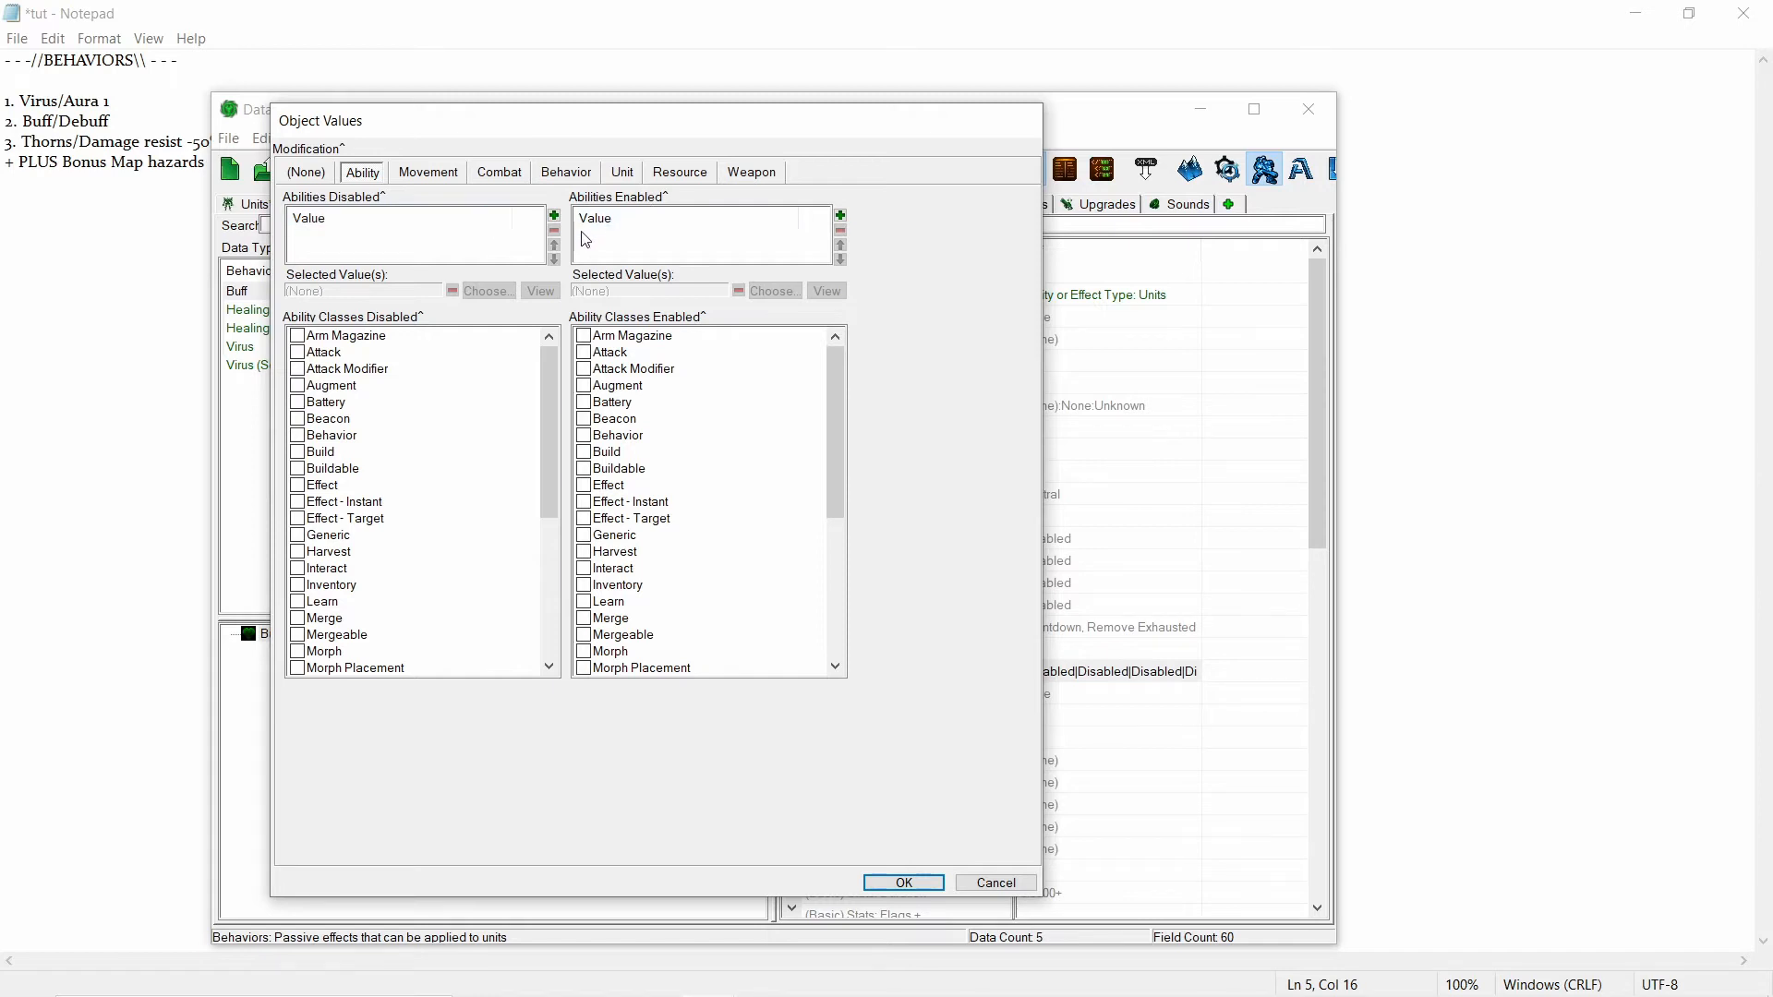
pyautogui.moveTo(552, 119); pyautogui.dragTo(671, 121)
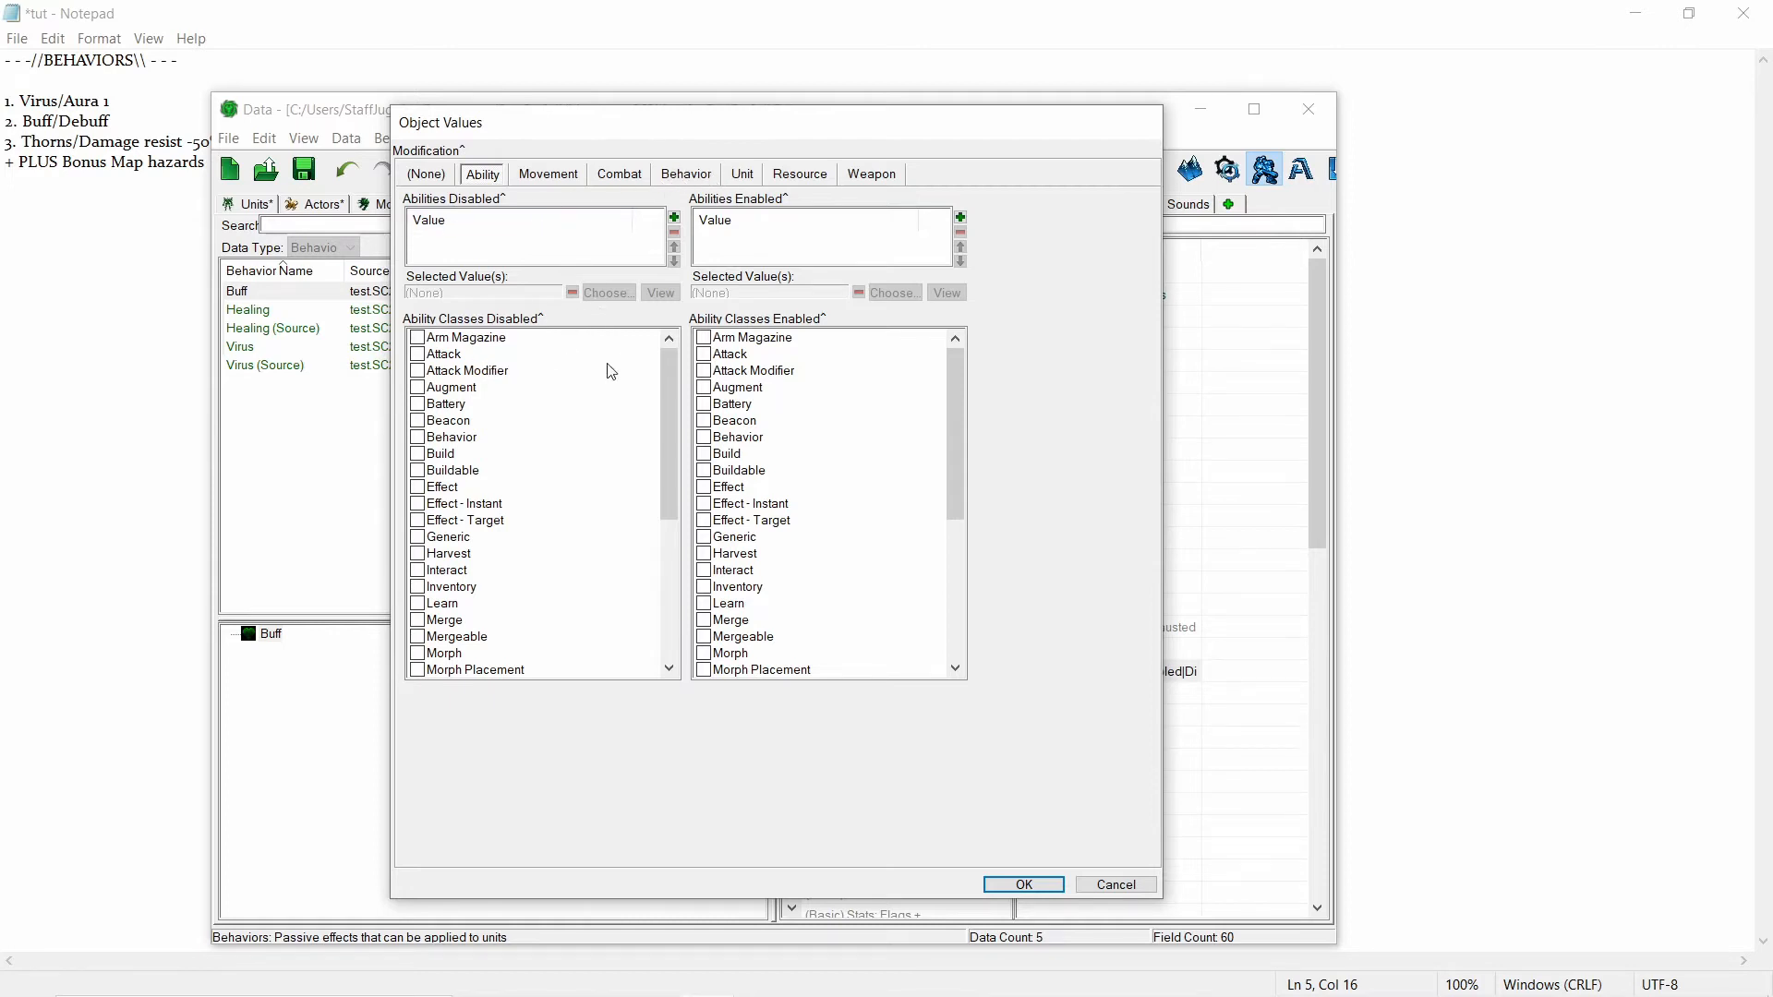
pyautogui.moveTo(669, 378)
pyautogui.mouseDown()
pyautogui.moveTo(667, 499)
pyautogui.moveTo(664, 360)
pyautogui.mouseUp()
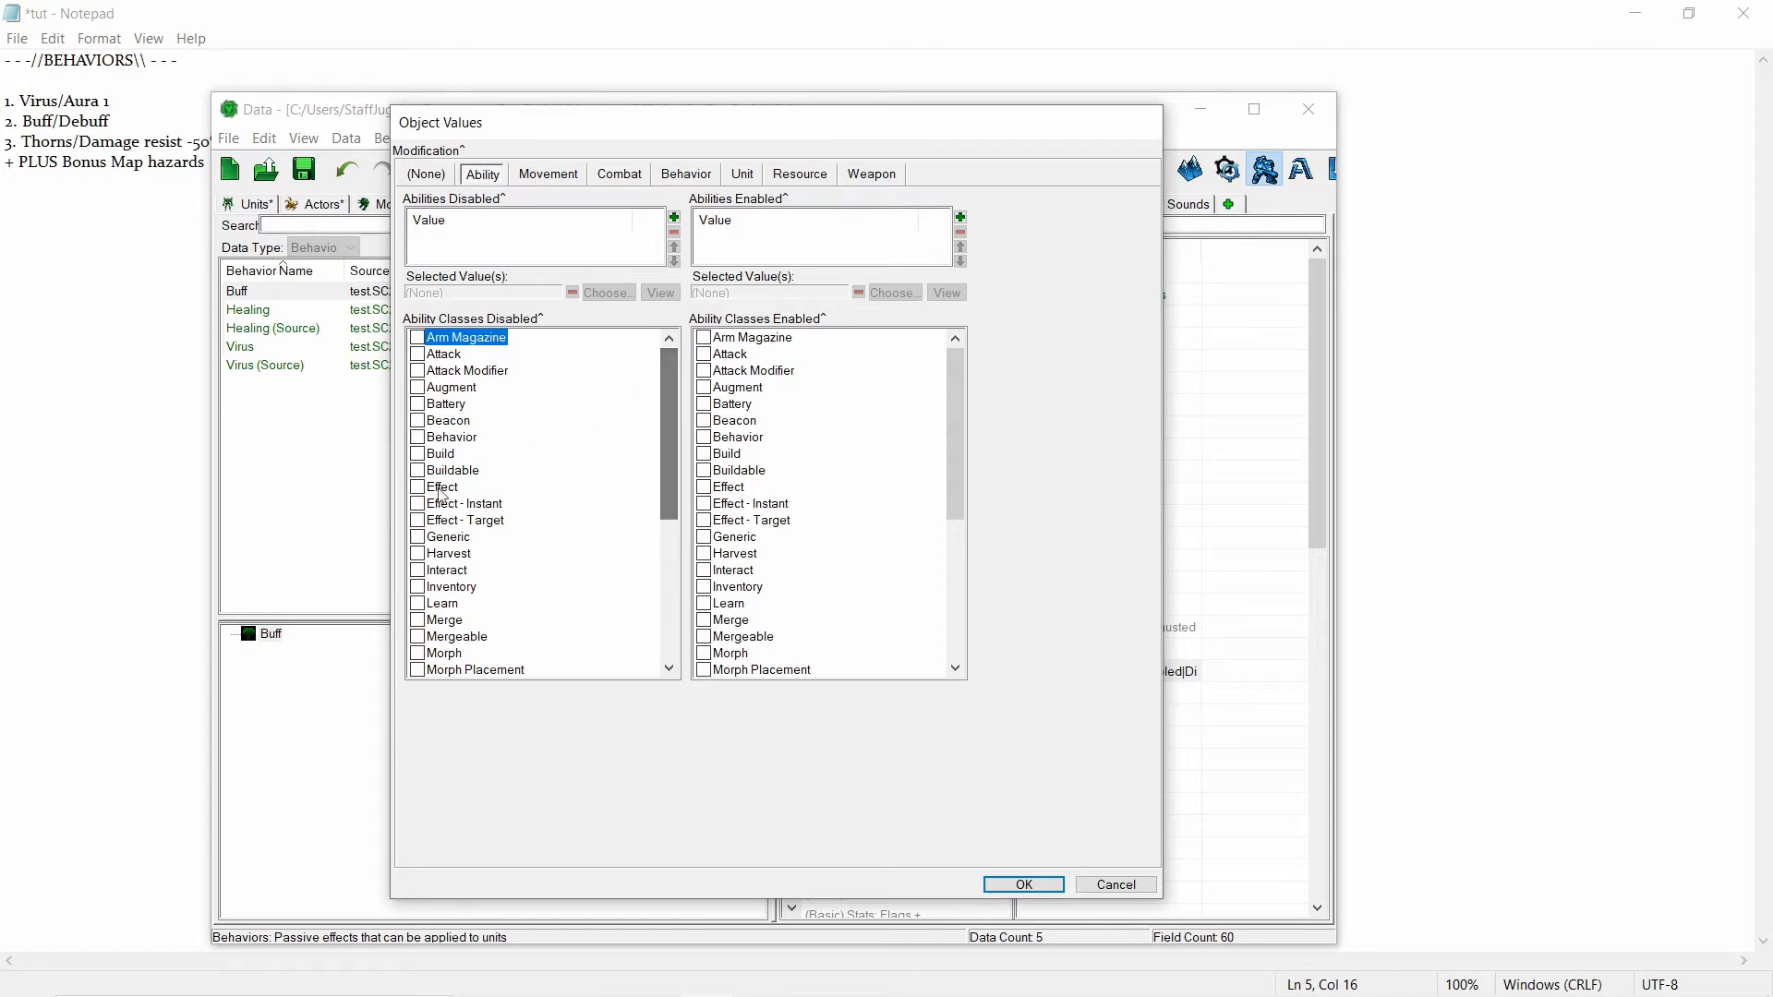
pyautogui.click(471, 506)
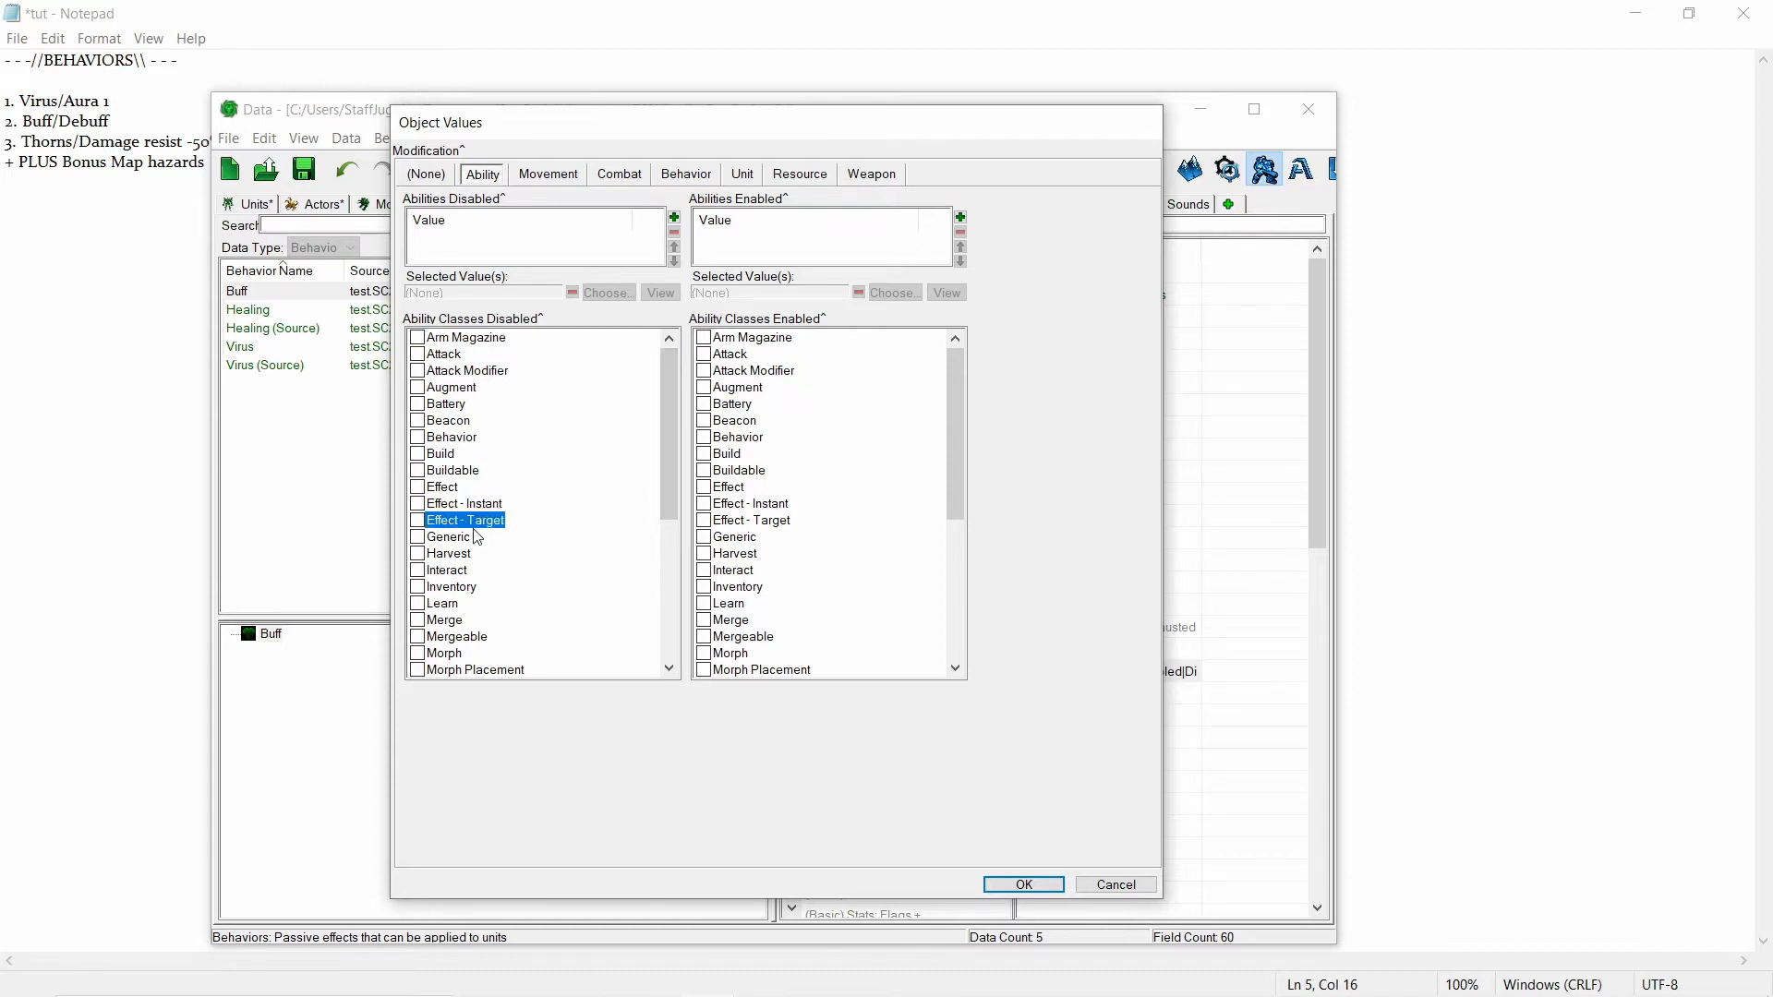
pyautogui.moveTo(658, 510); pyautogui.dragTo(668, 572)
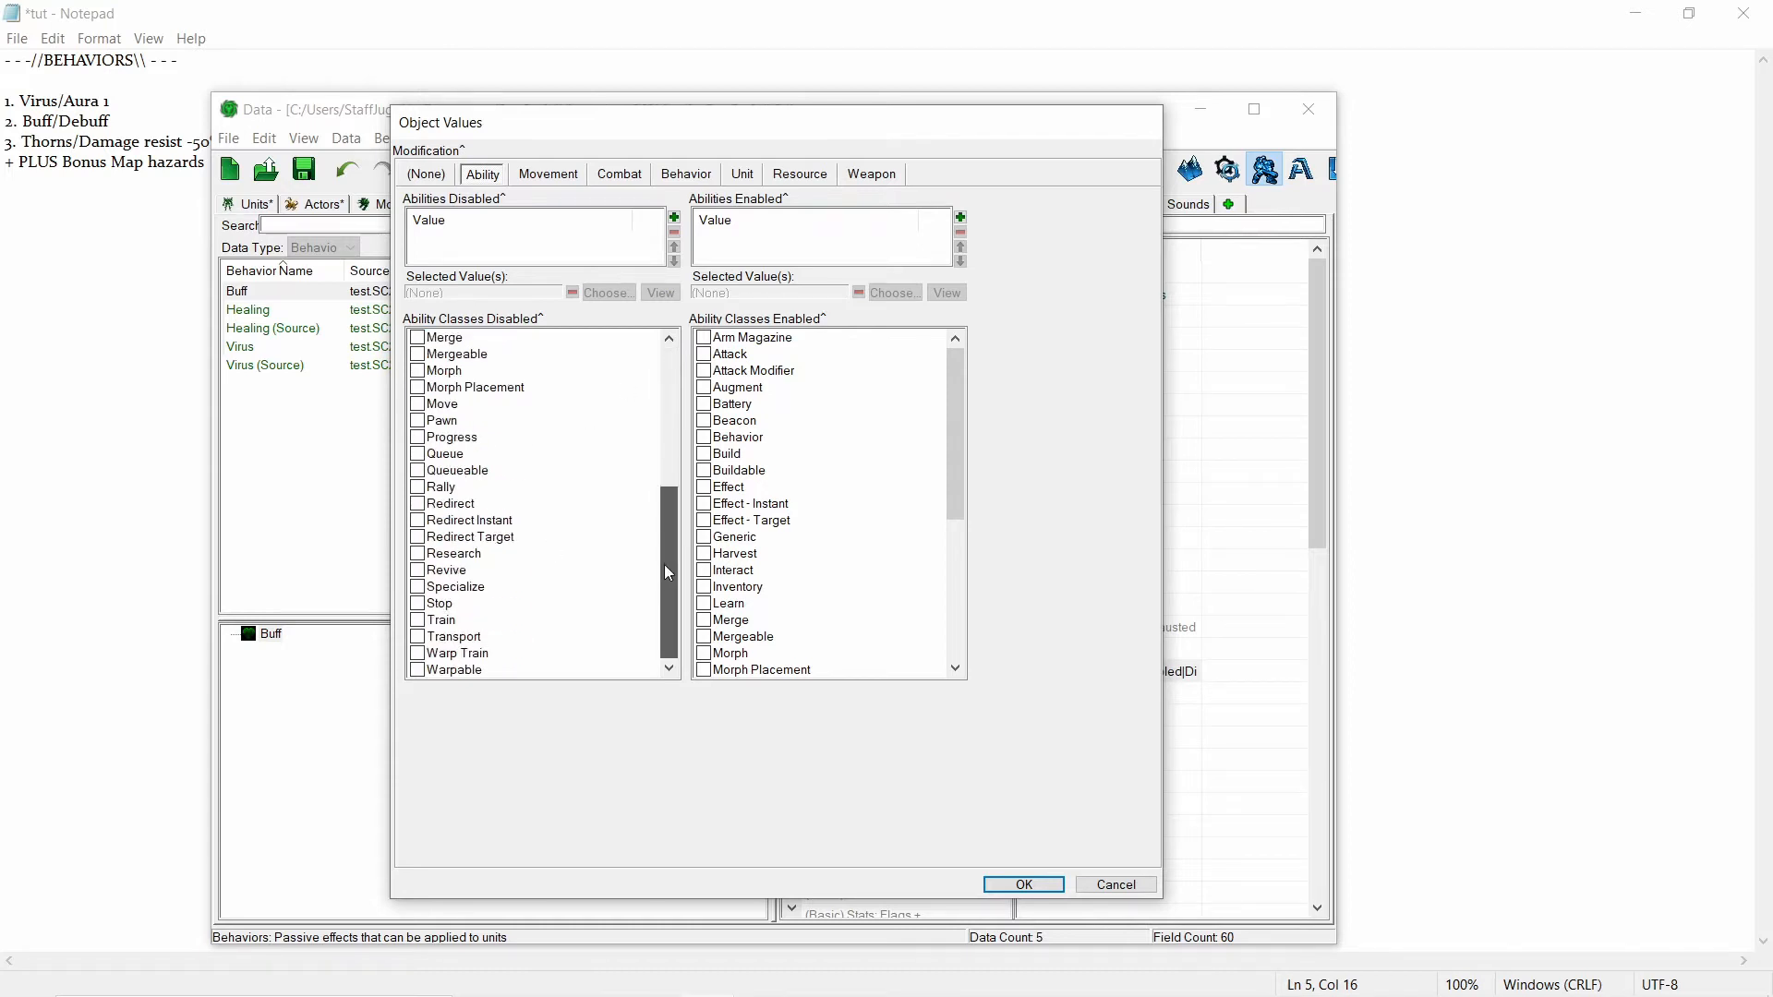
pyautogui.click(441, 619)
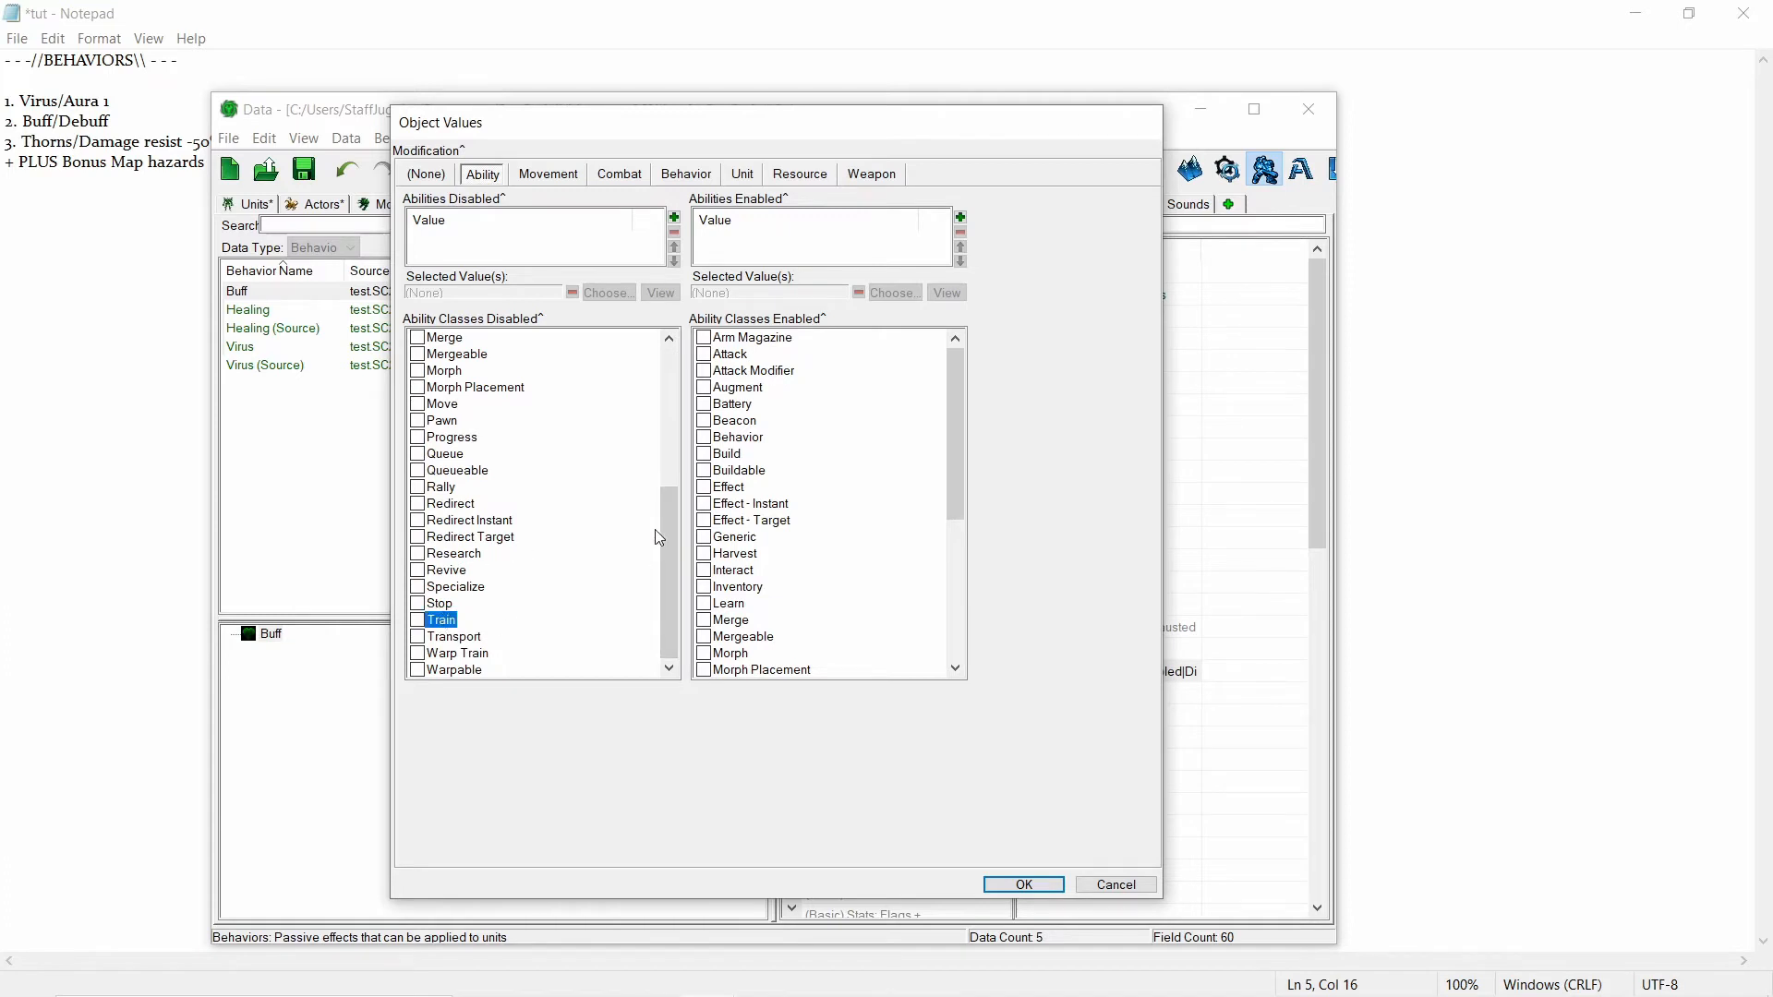
pyautogui.moveTo(667, 523); pyautogui.dragTo(692, 349)
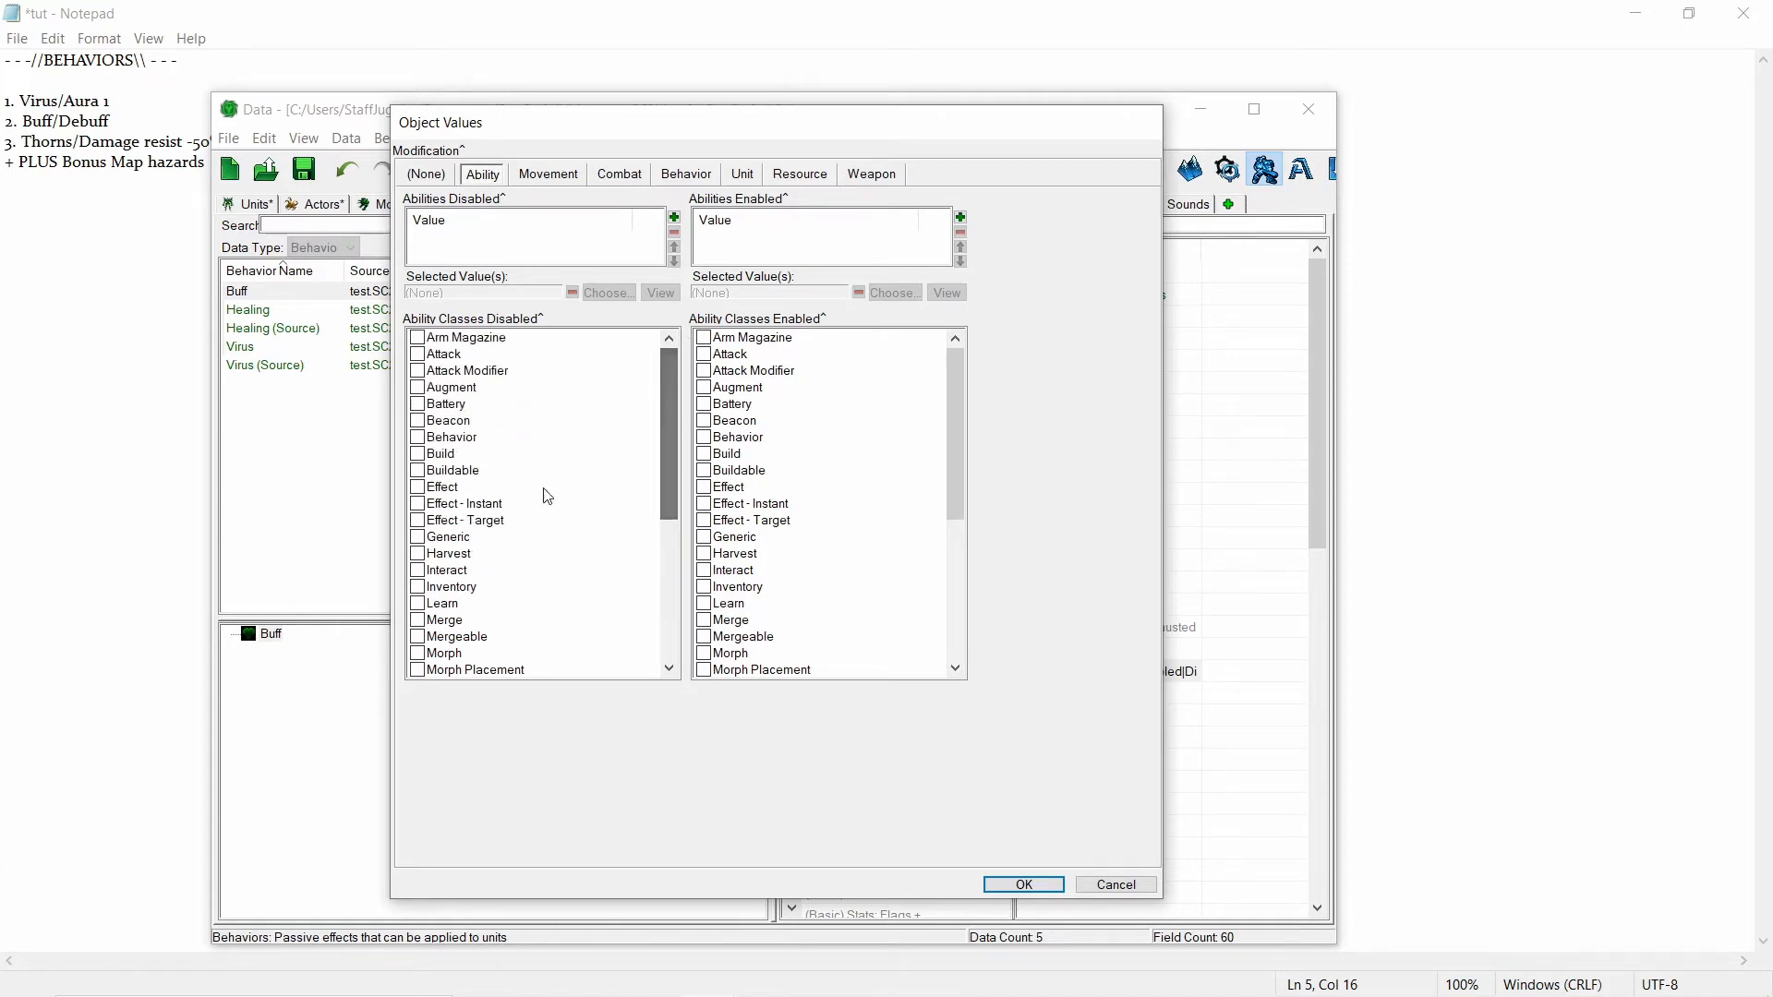
pyautogui.click(480, 503)
pyautogui.click(467, 520)
pyautogui.click(466, 505)
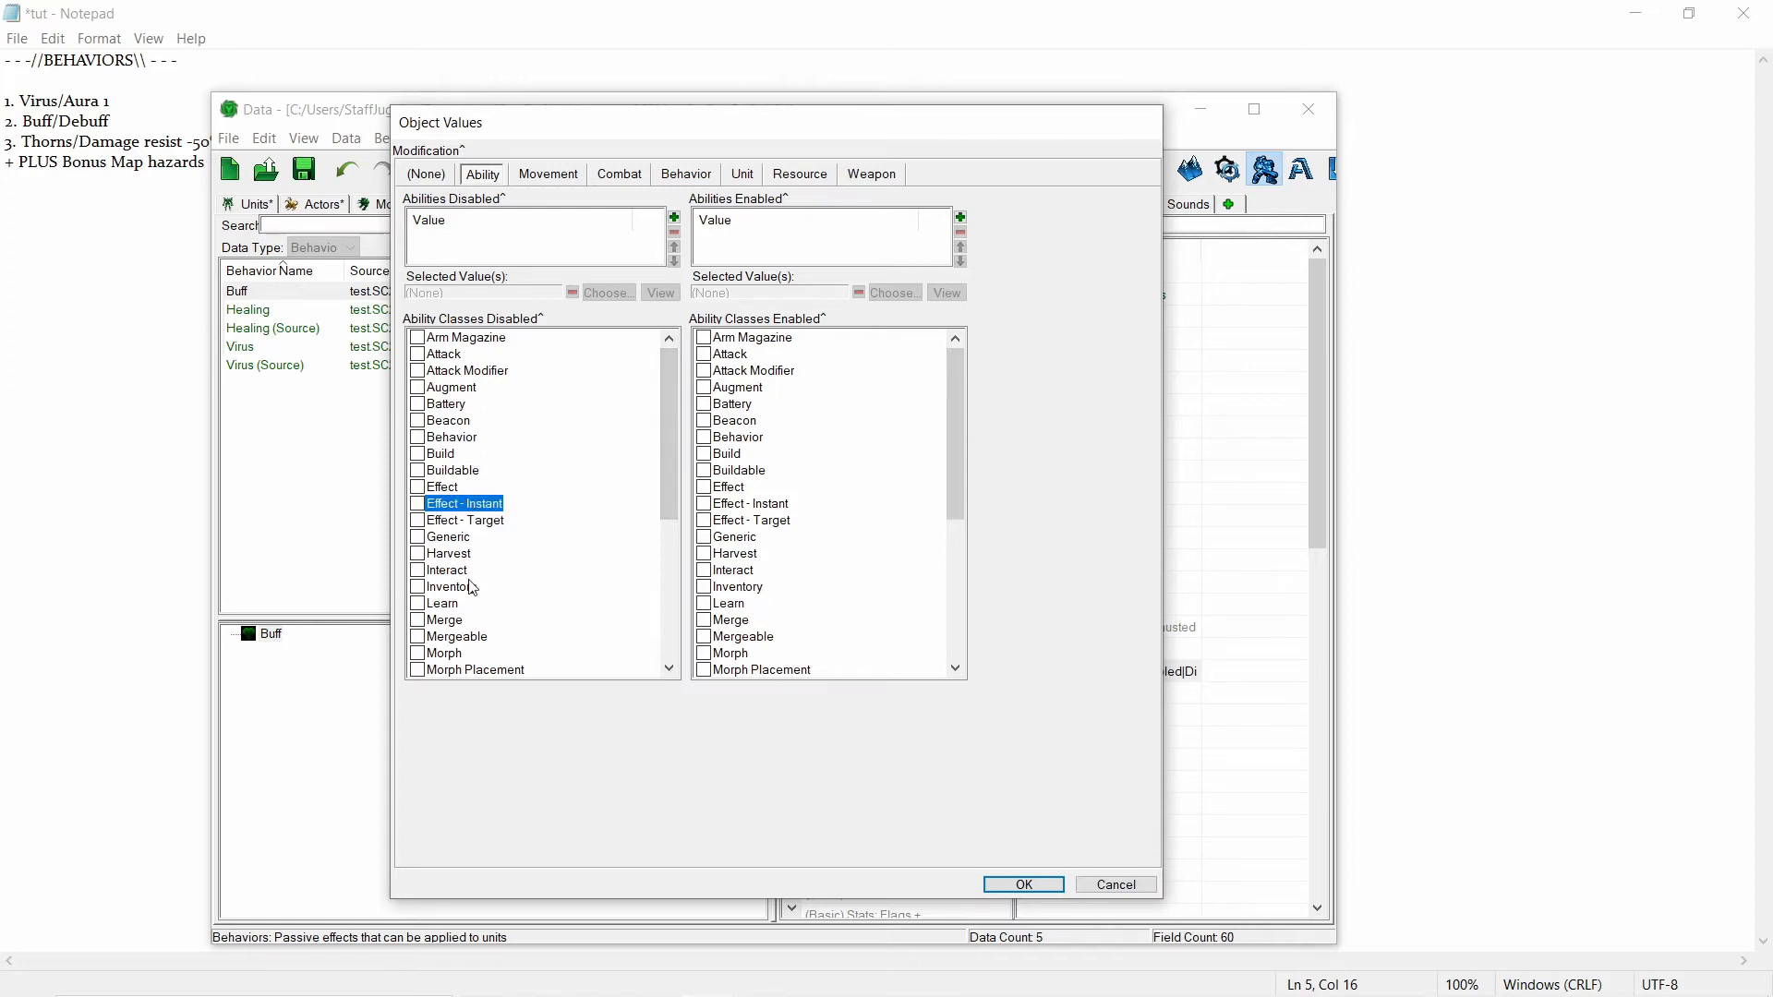
pyautogui.click(455, 653)
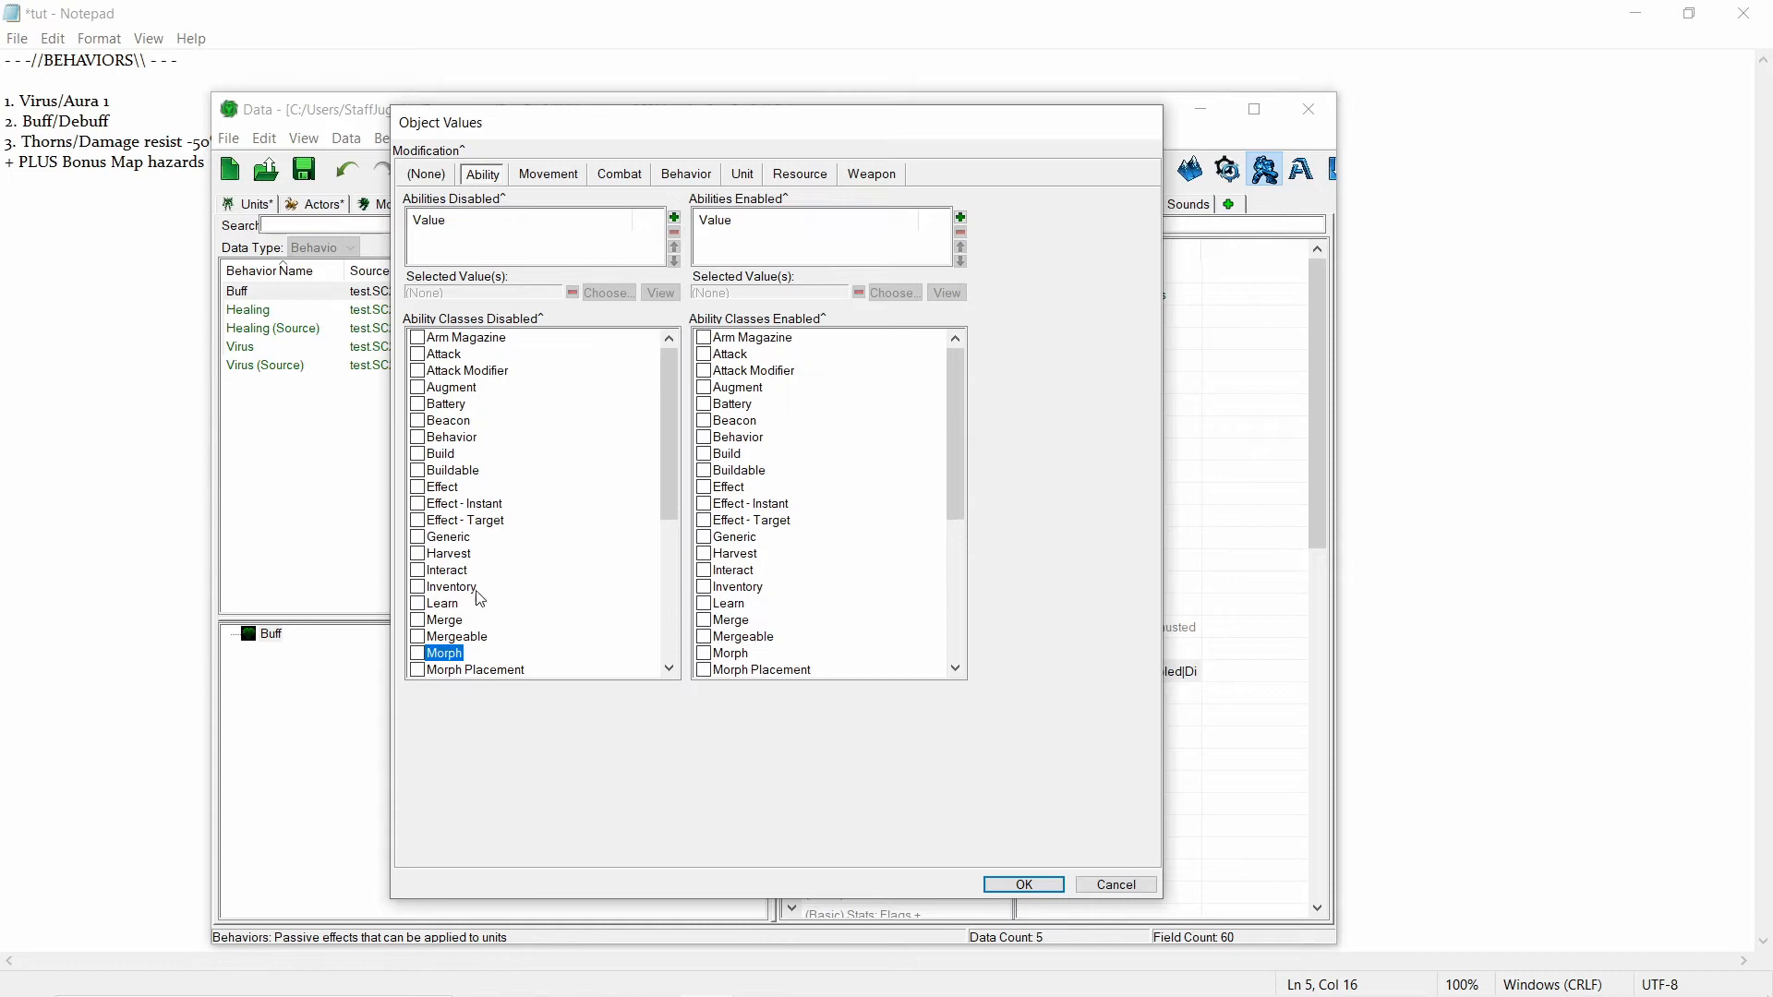
pyautogui.click(444, 355)
pyautogui.scroll(-3, 472, 549)
pyautogui.scroll(-3, 447, 474)
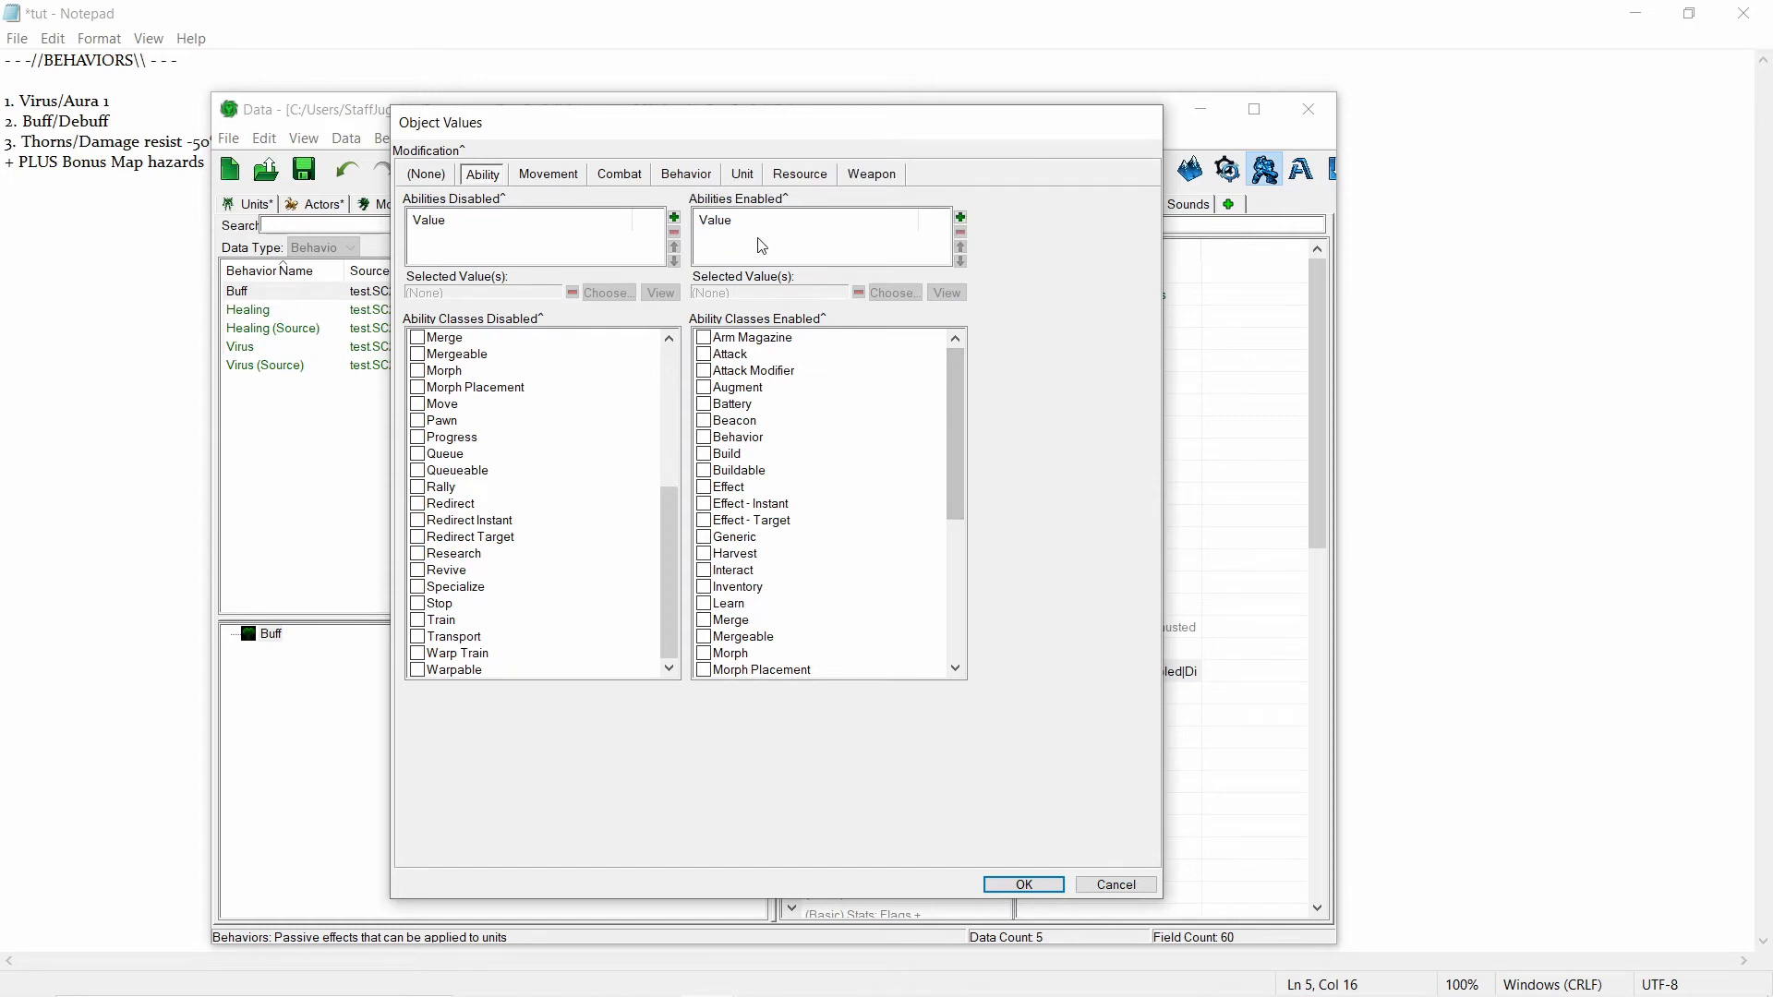
# Try Movement Speed Multiplier values such as 2 and 0.9 in the Movement modifications, and restore the multiplier to 1.
pyautogui.click(549, 174)
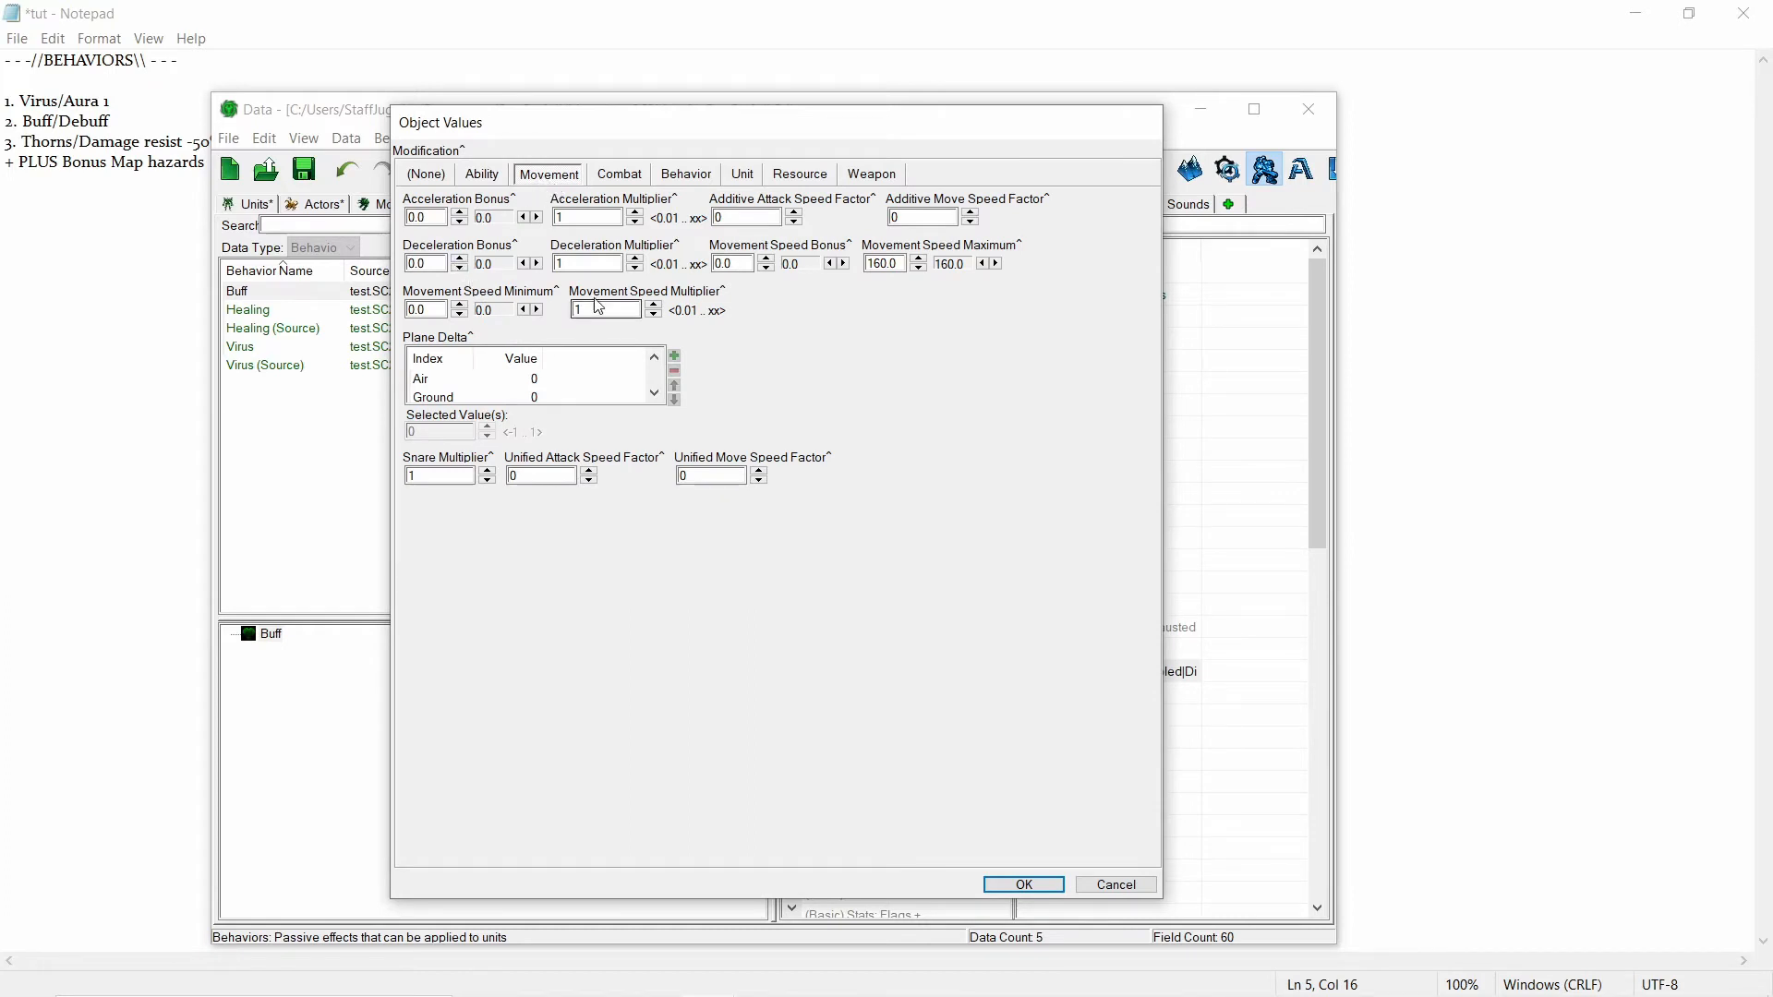
pyautogui.moveTo(632, 309); pyautogui.dragTo(582, 312)
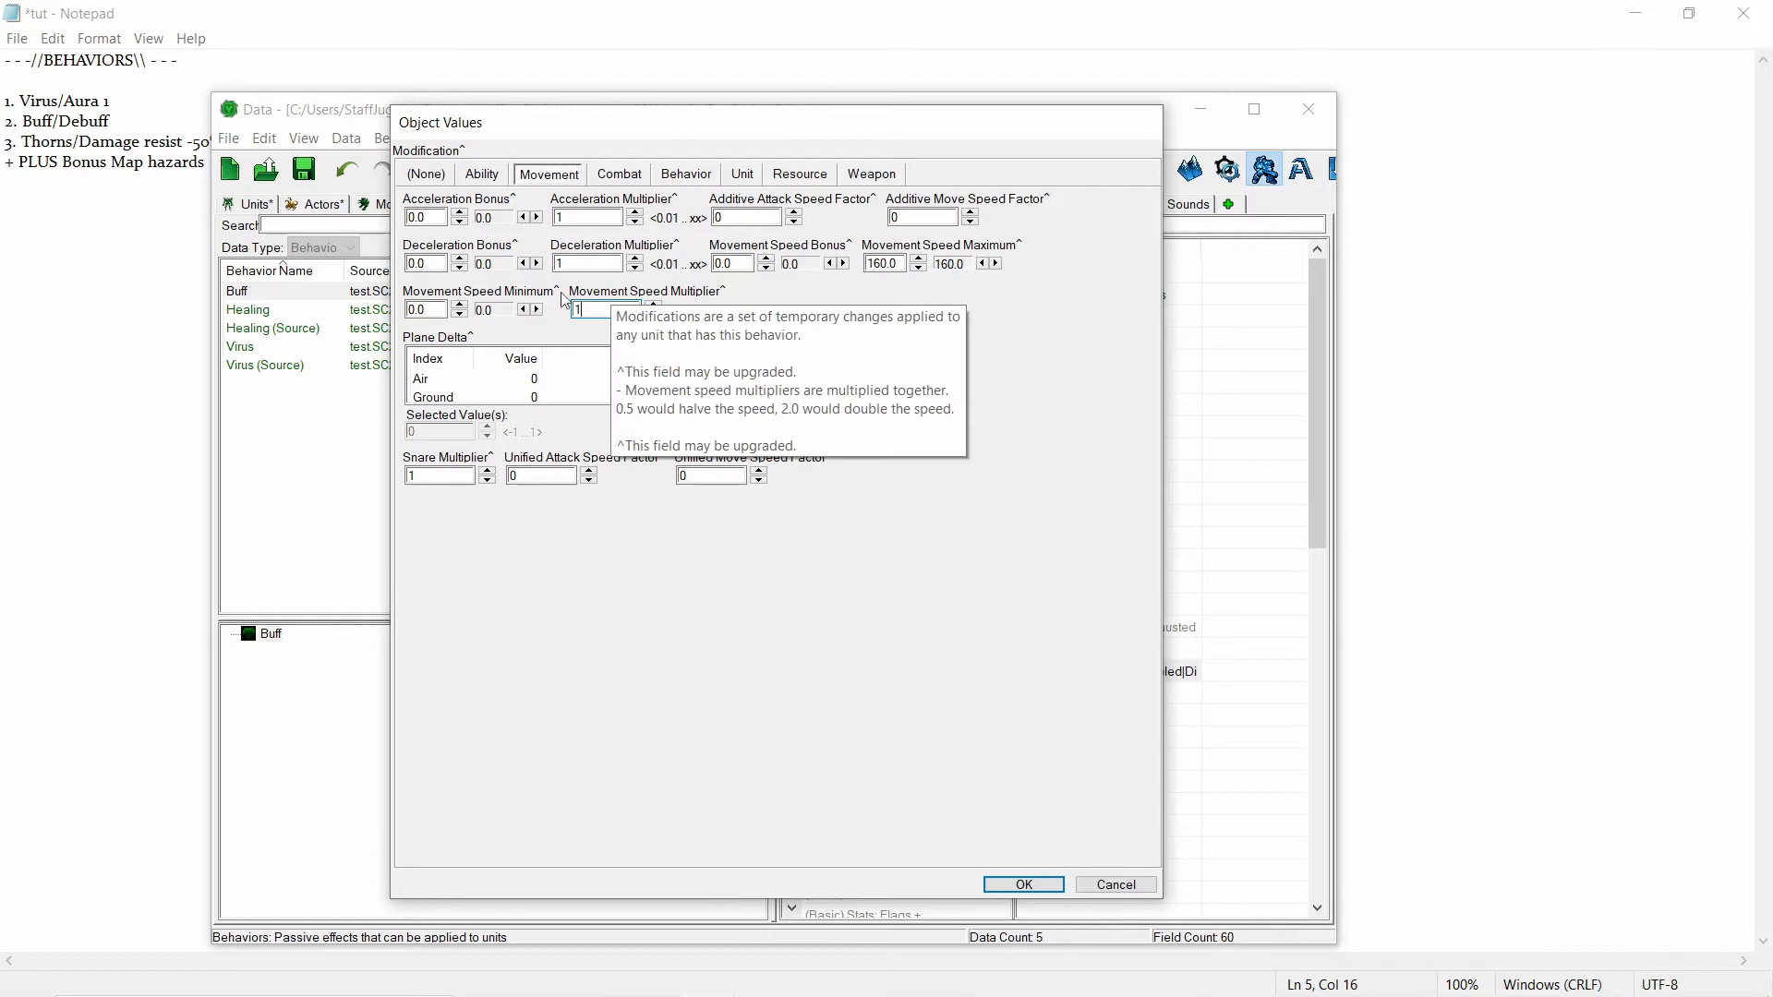
pyautogui.moveTo(646, 300)
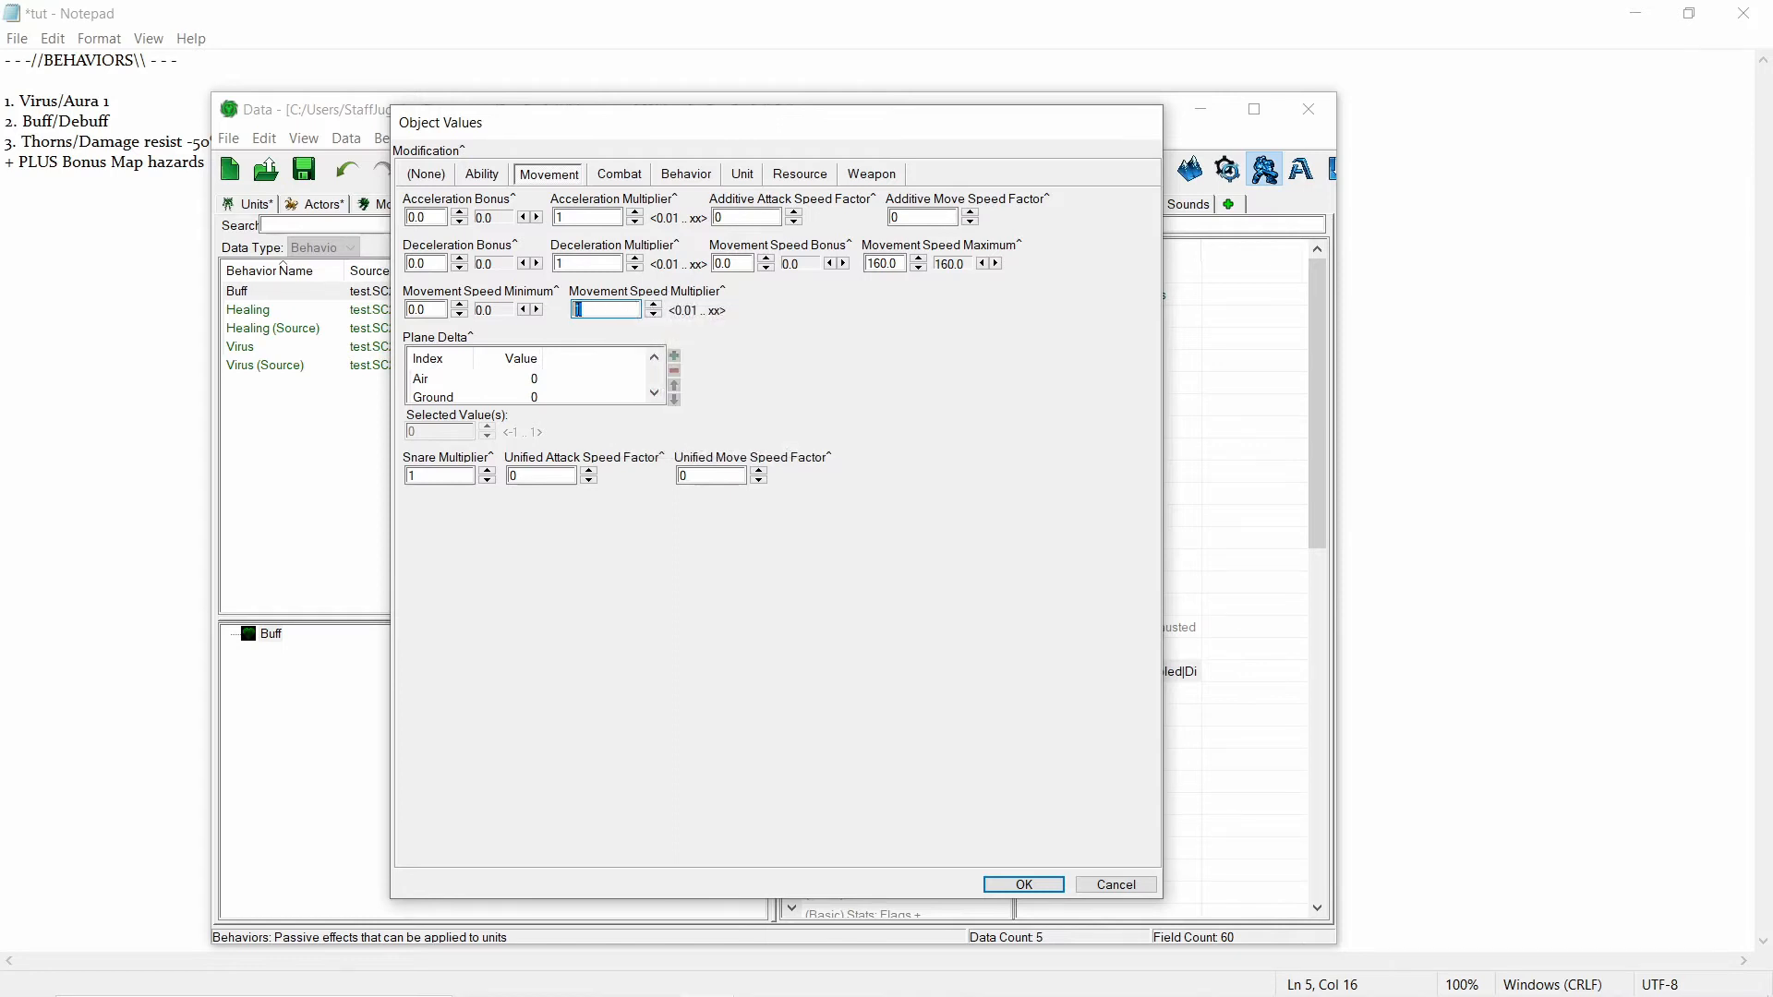
pyautogui.write('2')
pyautogui.moveTo(597, 311); pyautogui.dragTo(565, 315)
pyautogui.doubleClick(586, 309)
pyautogui.write('3')
pyautogui.press('BackSpace')
pyautogui.write('.0.9')
pyautogui.doubleClick(590, 309)
pyautogui.write('.2')
pyautogui.click(576, 311)
pyautogui.press('Delete')
pyautogui.press('Delete')
pyautogui.write('1')
# Try Movement Speed Bonus values of 1 and 2.25, and reset the bonus to 0.
pyautogui.doubleClick(729, 264)
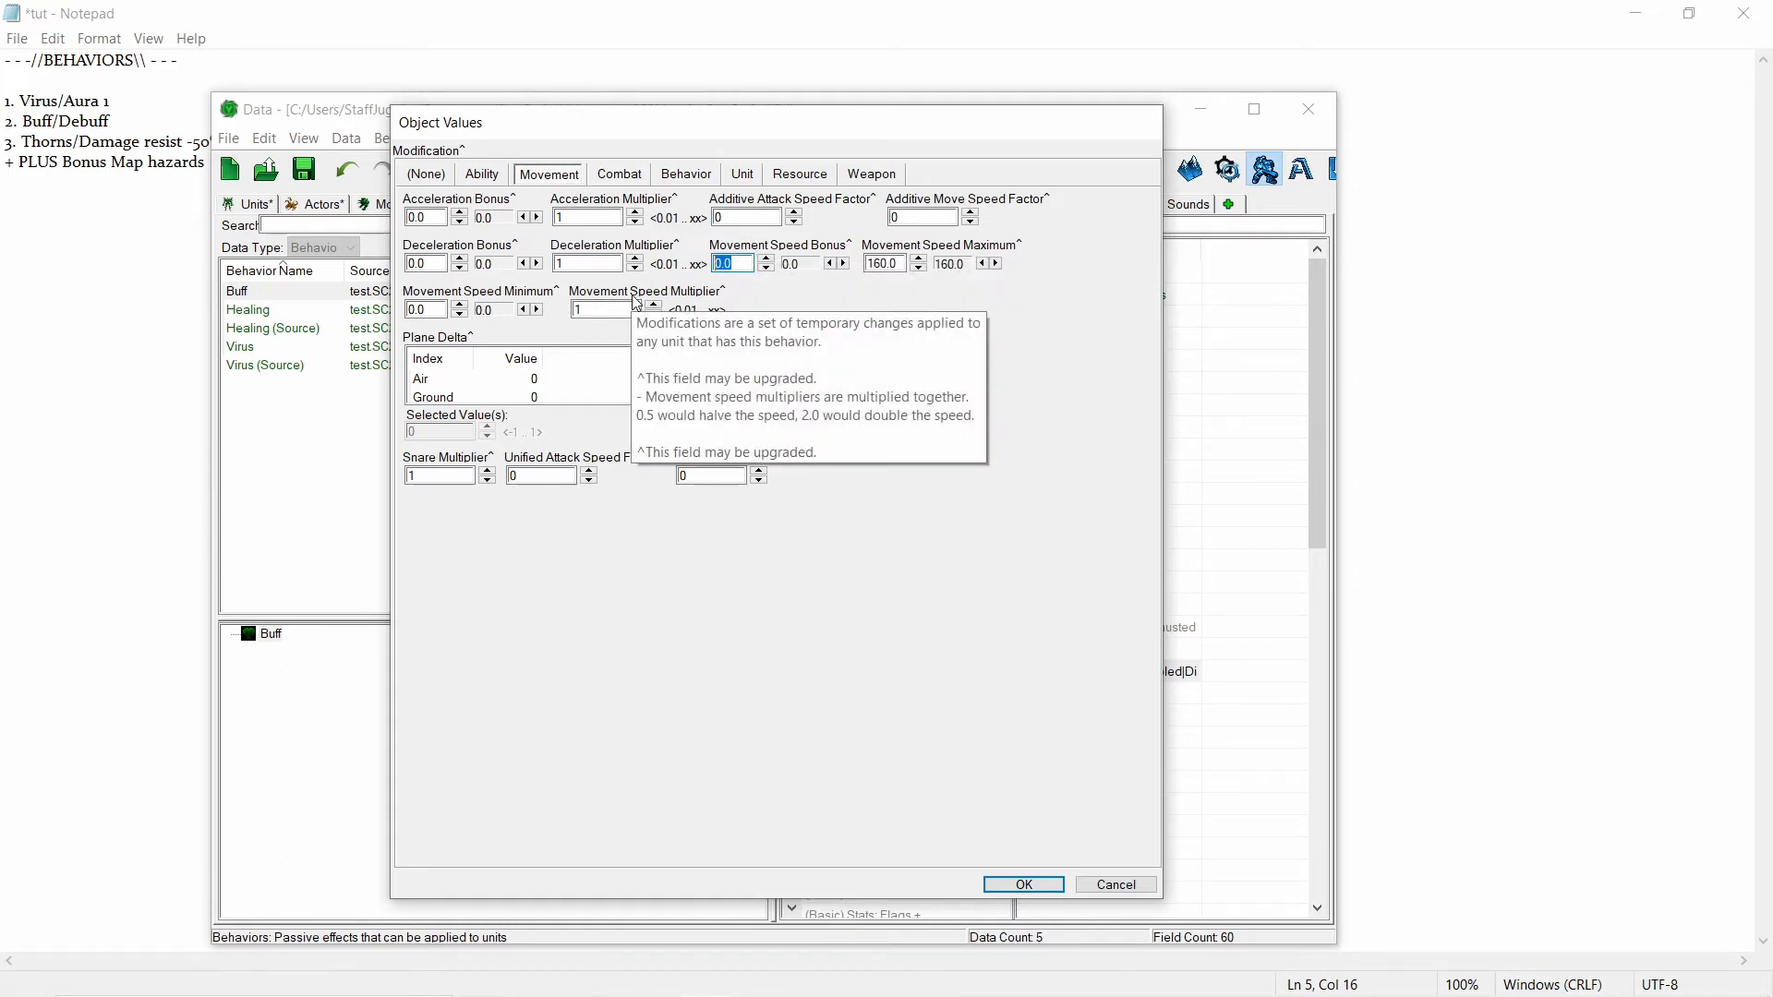
pyautogui.write('1')
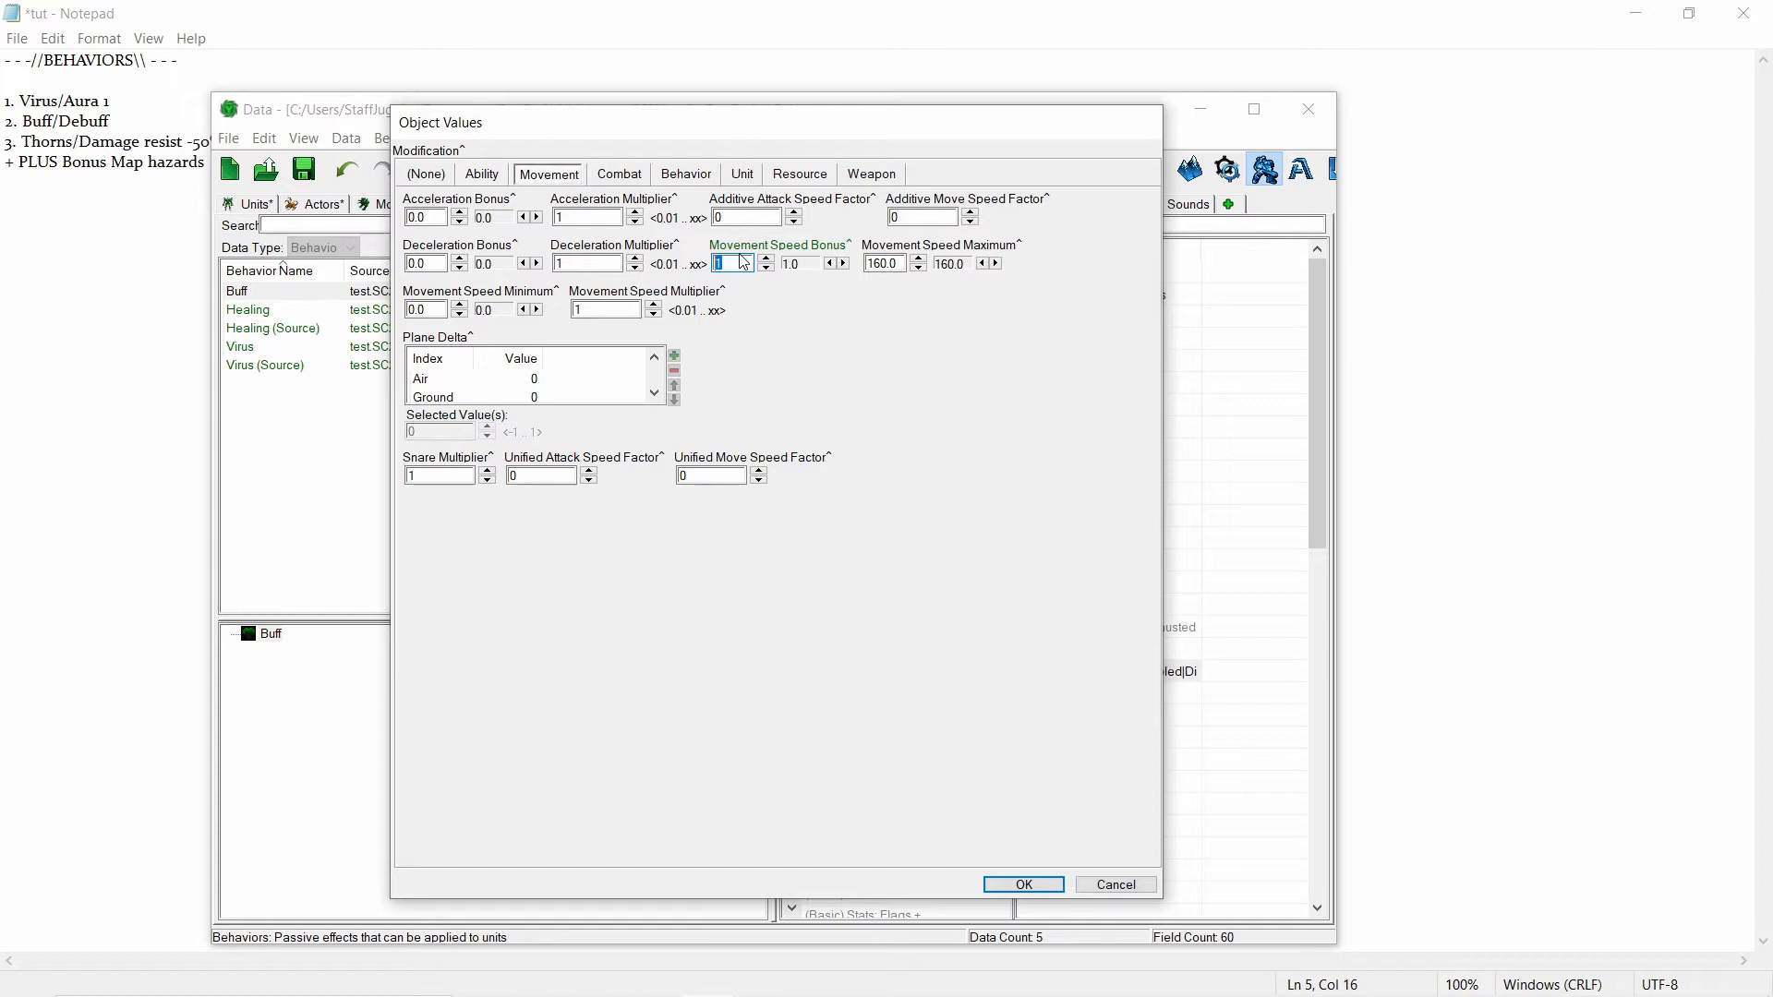
pyautogui.write('2.25')
pyautogui.moveTo(749, 262); pyautogui.dragTo(713, 263)
pyautogui.write('1')
pyautogui.moveTo(736, 265); pyautogui.dragTo(709, 266)
pyautogui.write('0')
# Try Movement Speed Maximum values of 3 and 1, and restore the maximum to 160.
pyautogui.doubleClick(898, 264)
pyautogui.write('3')
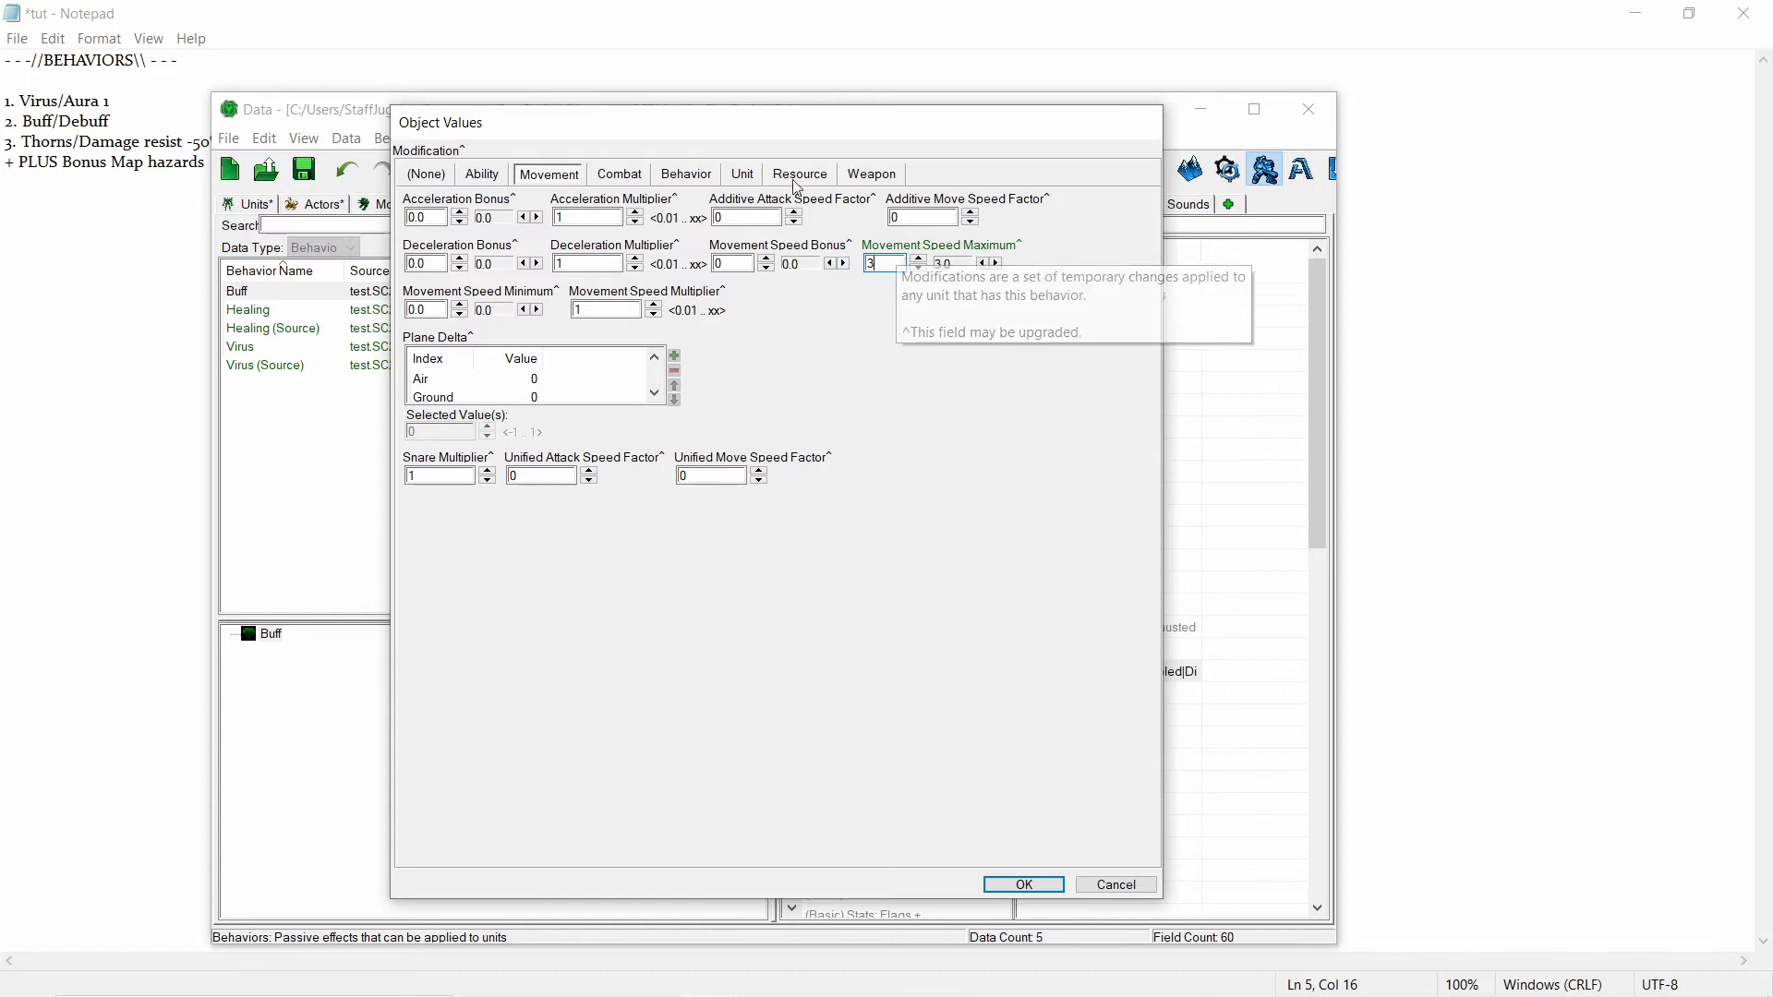
pyautogui.moveTo(779, 130); pyautogui.dragTo(584, 149)
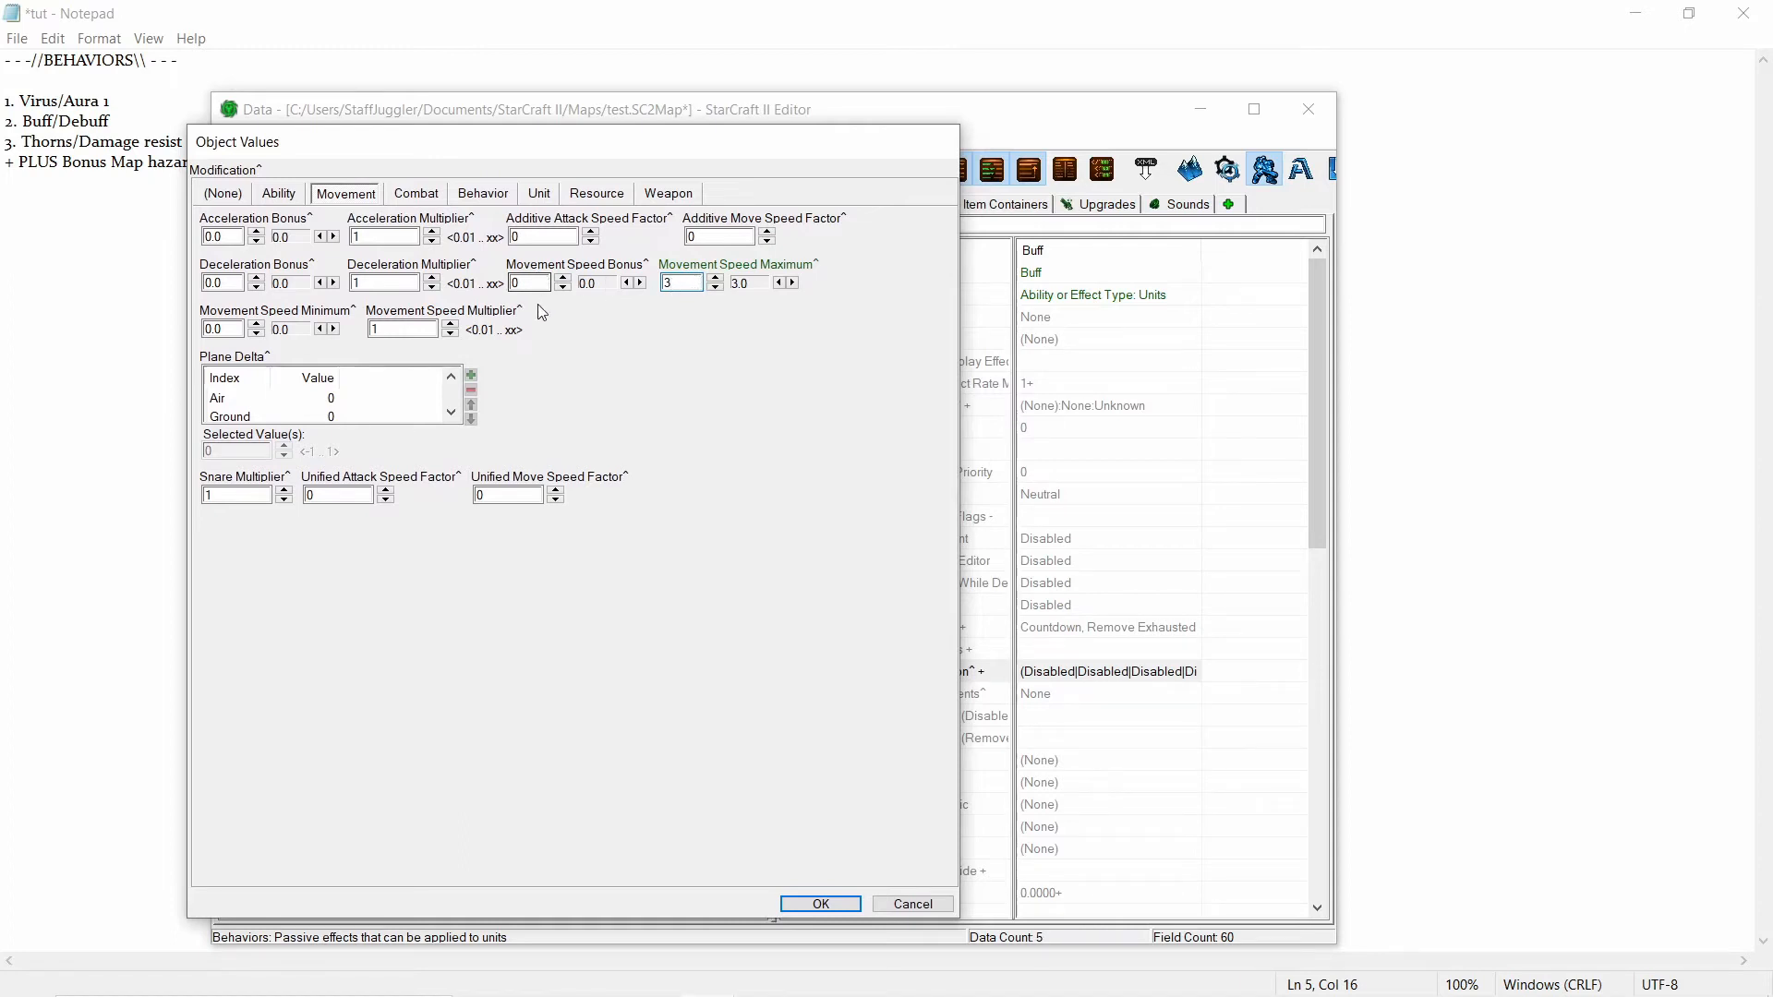
pyautogui.doubleClick(665, 284)
pyautogui.write('1')
pyautogui.moveTo(668, 284); pyautogui.dragTo(679, 284)
pyautogui.write('160')
pyautogui.click(548, 281)
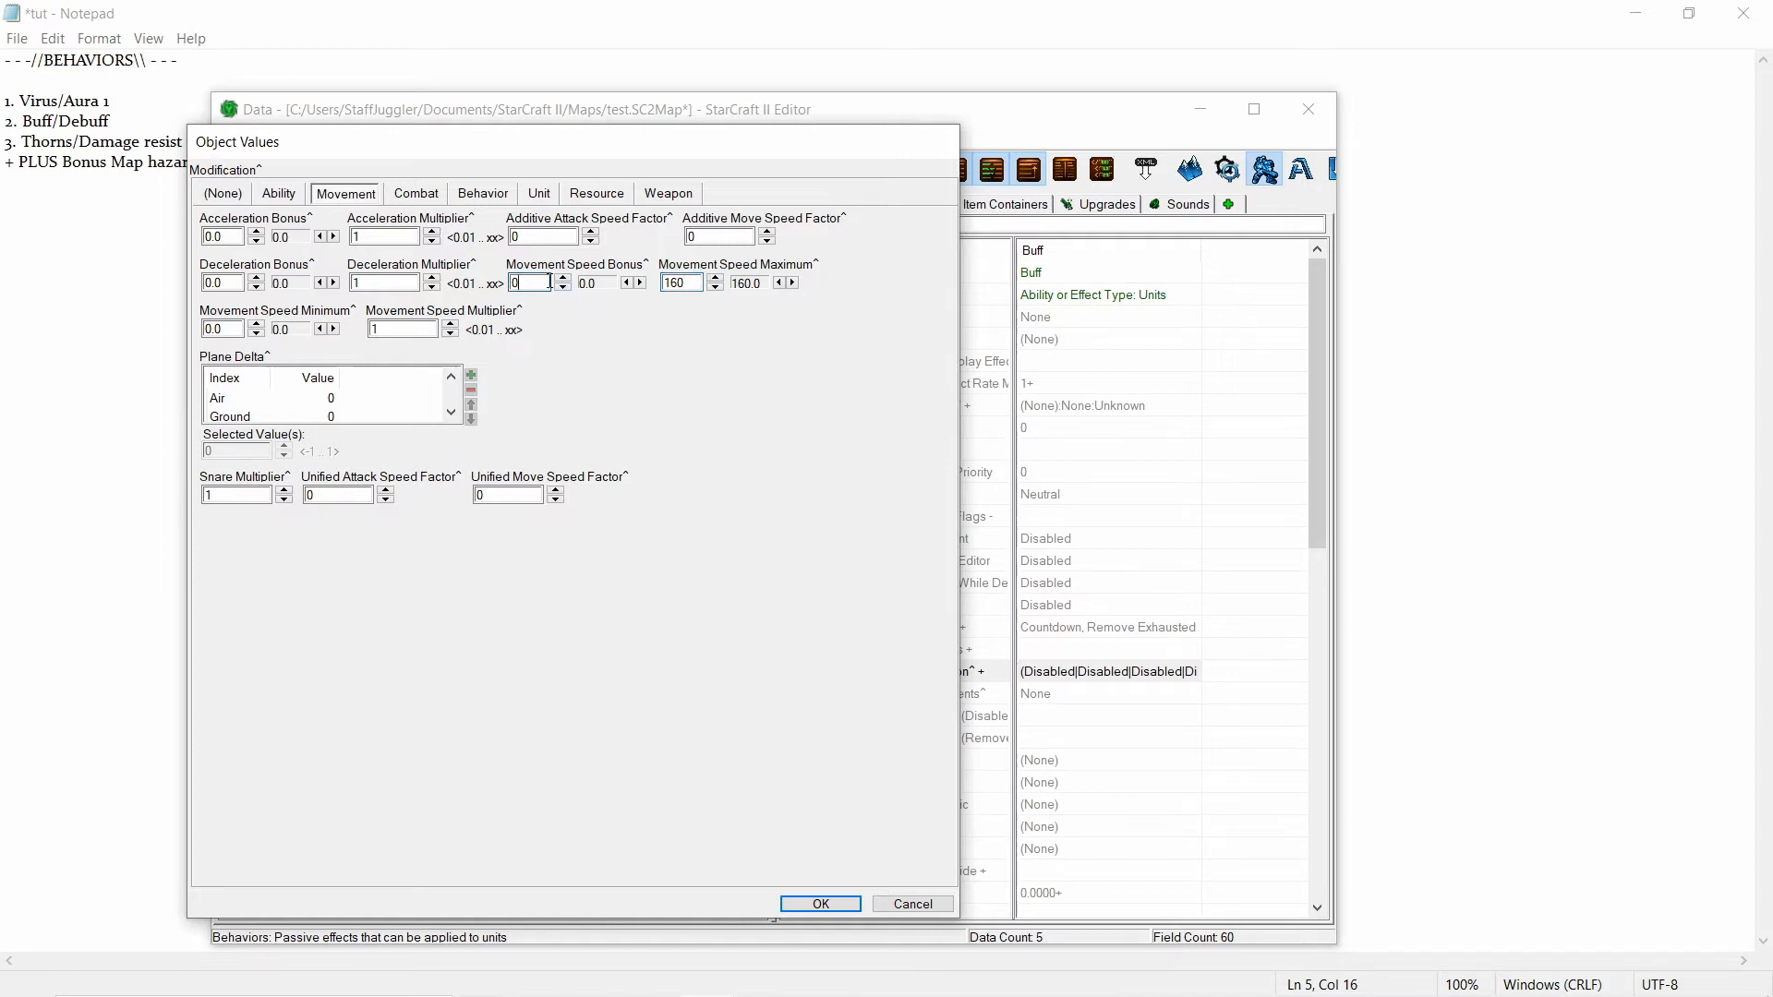
pyautogui.click(697, 284)
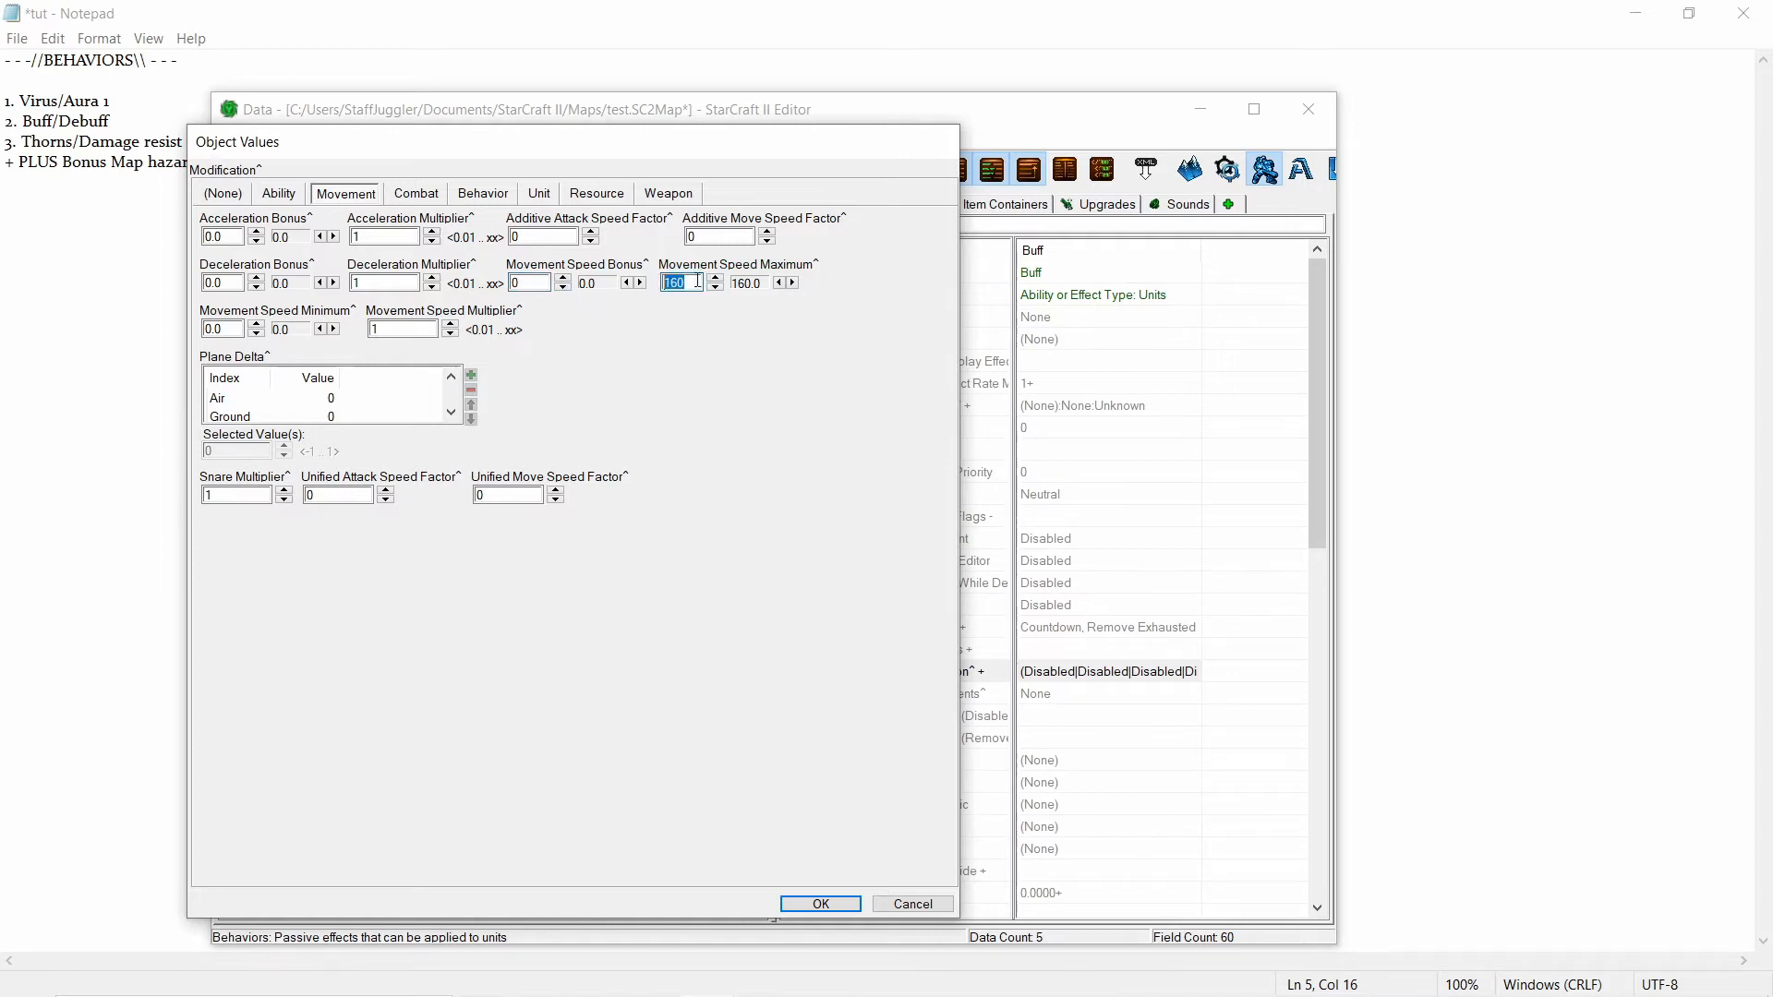
pyautogui.click(779, 284)
pyautogui.click(791, 283)
pyautogui.click(791, 283)
pyautogui.doubleClick(667, 282)
pyautogui.moveTo(694, 287); pyautogui.dragTo(650, 289)
pyautogui.click(678, 280)
# Try different Attack Speed Multiplier values, including 2, in the Combat modifications, and restore the multiplier to 1.
pyautogui.click(414, 196)
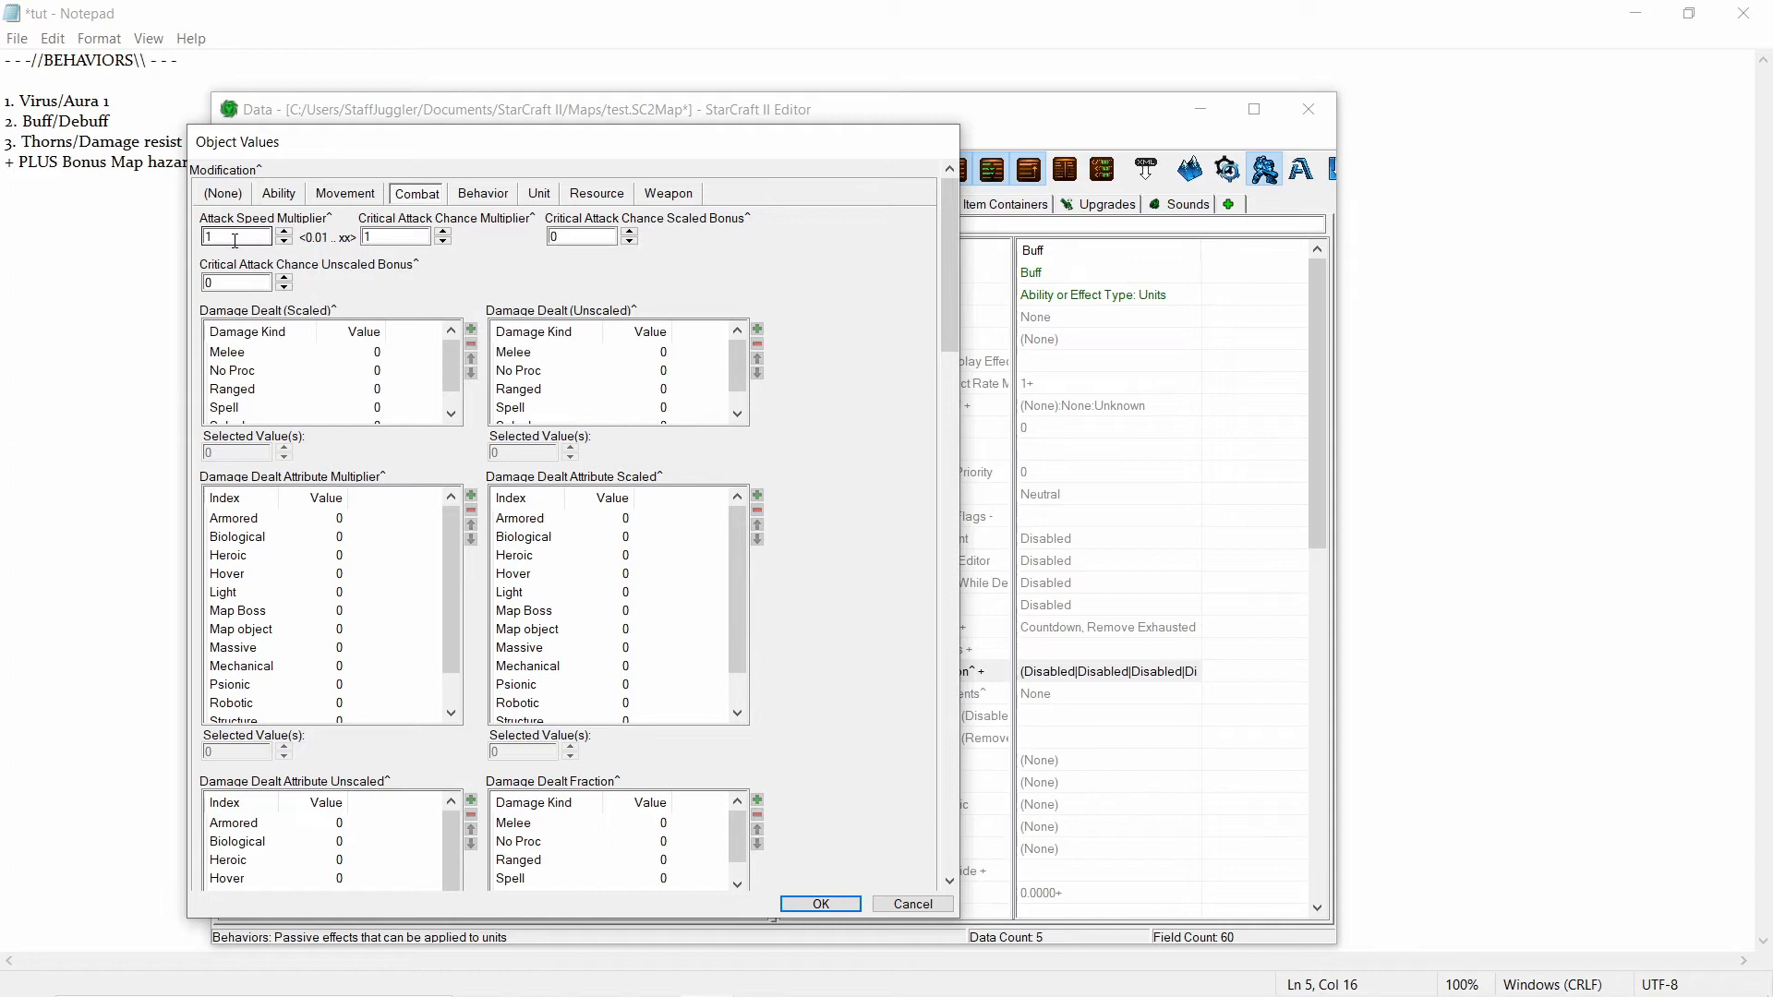
pyautogui.moveTo(228, 236); pyautogui.dragTo(199, 241)
pyautogui.write('2')
pyautogui.write('.5')
pyautogui.write('0')
pyautogui.click(236, 283)
pyautogui.click(235, 235)
pyautogui.moveTo(225, 240); pyautogui.dragTo(213, 239)
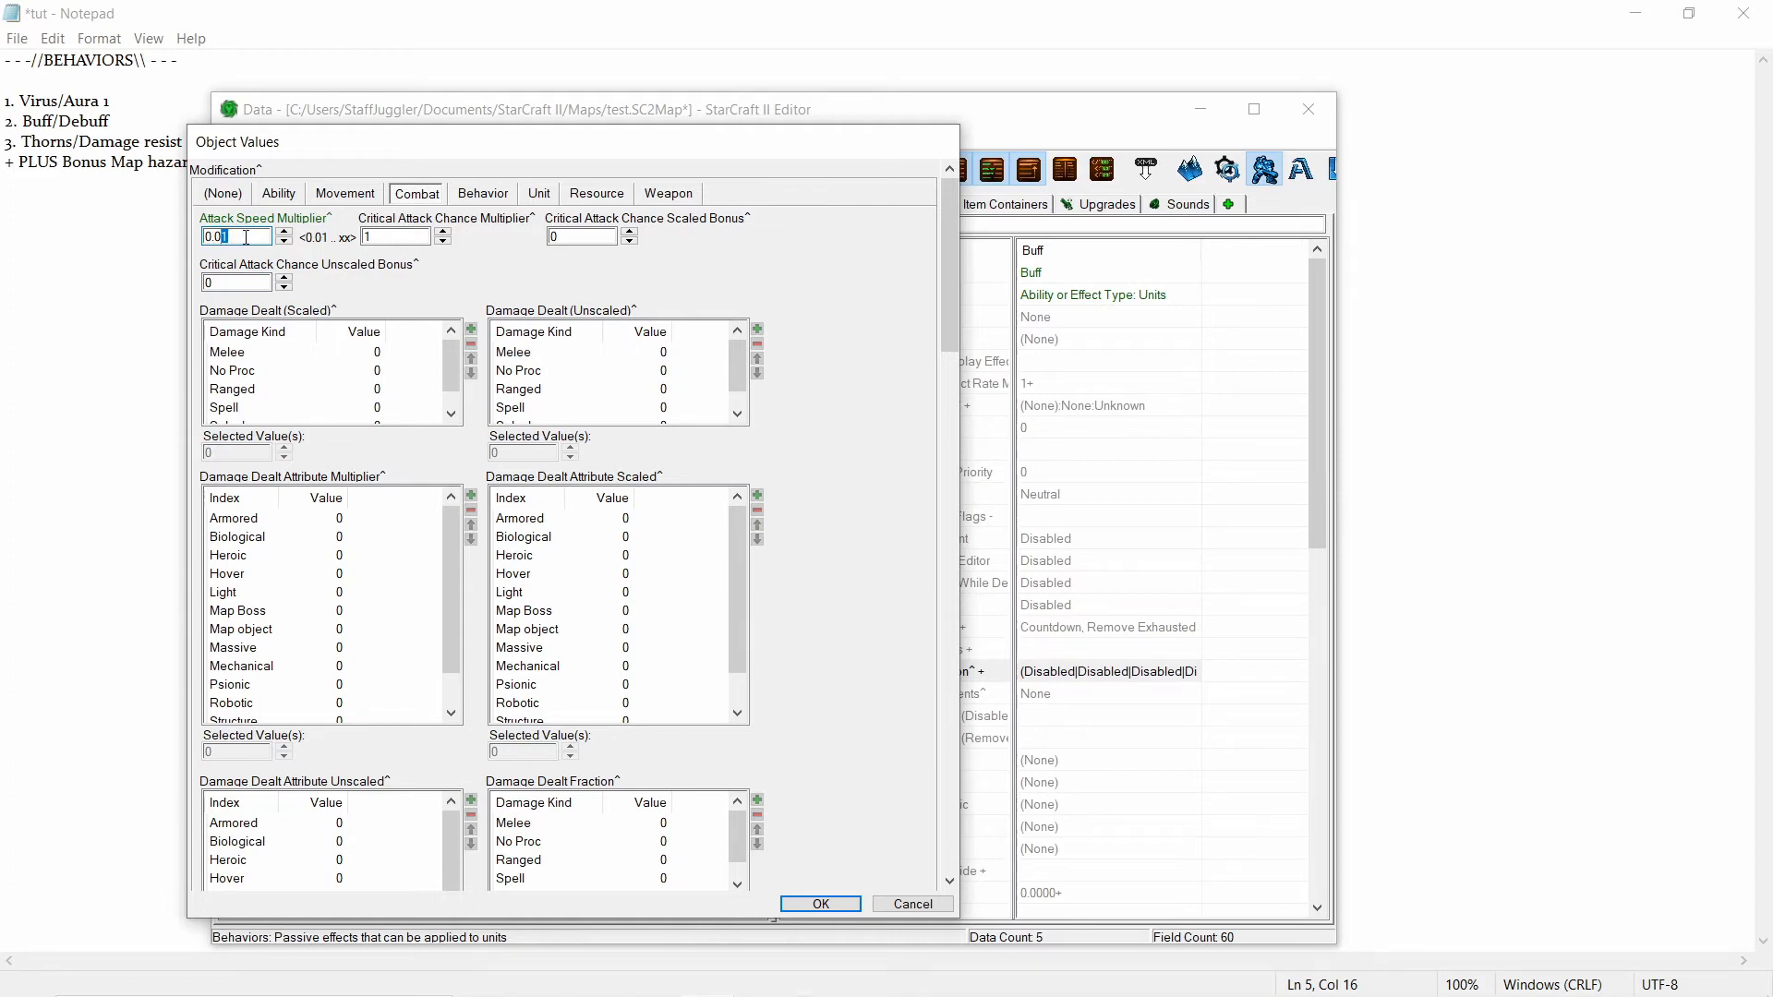
pyautogui.moveTo(237, 238); pyautogui.dragTo(203, 243)
pyautogui.write('1')
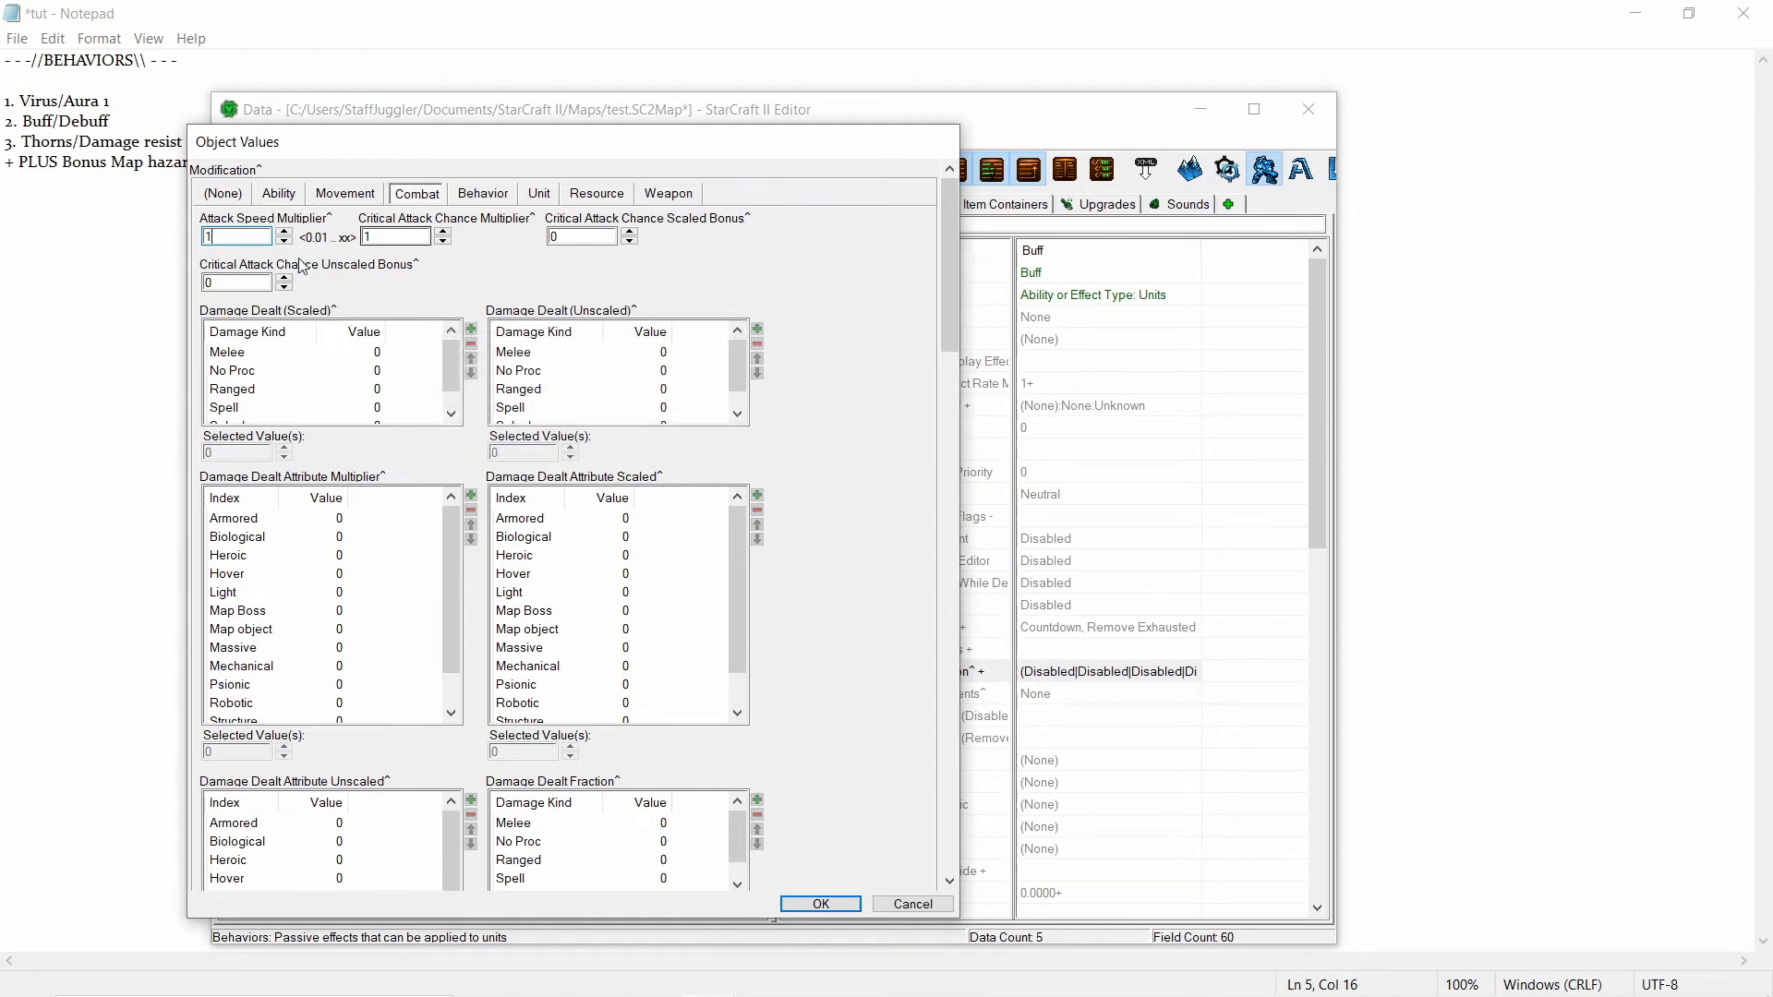
# Look through the Combat modification settings, including the damage dealt scaled, unscaled, attribute and fraction fields.
pyautogui.scroll(-10, 882, 340)
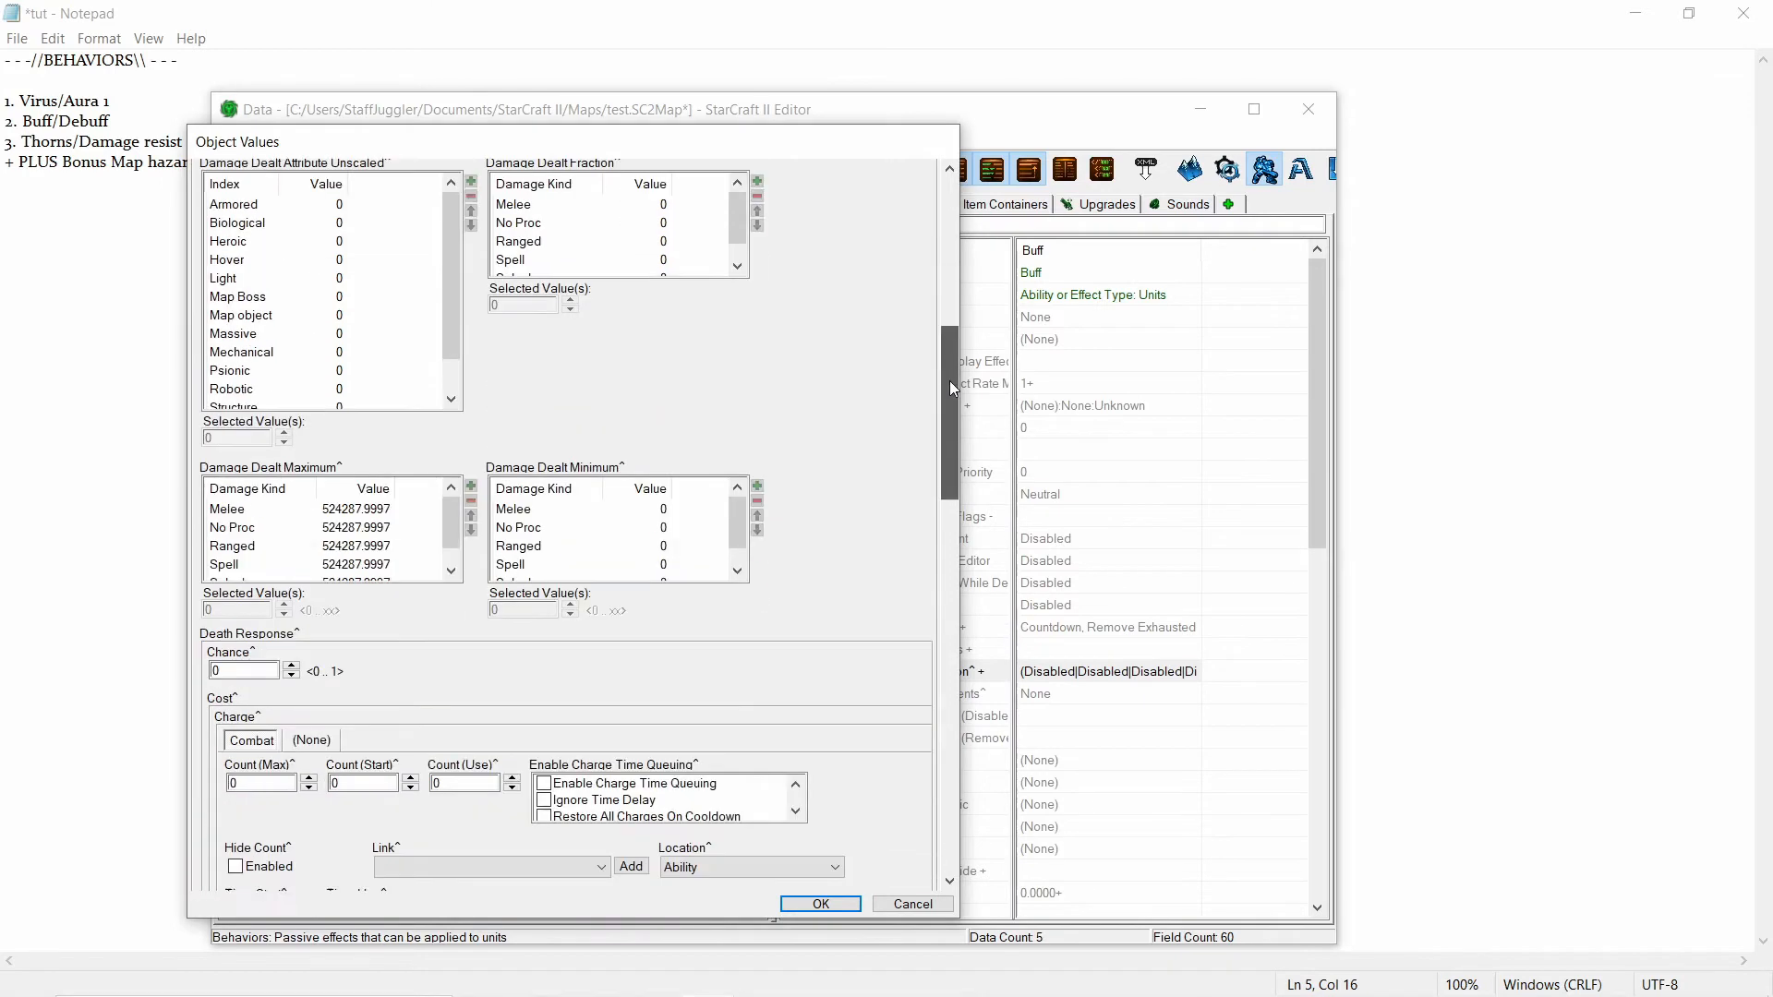
pyautogui.moveTo(952, 388)
pyautogui.mouseDown()
pyautogui.moveTo(928, 524)
pyautogui.moveTo(927, 780)
pyautogui.moveTo(919, 225)
pyautogui.mouseUp()
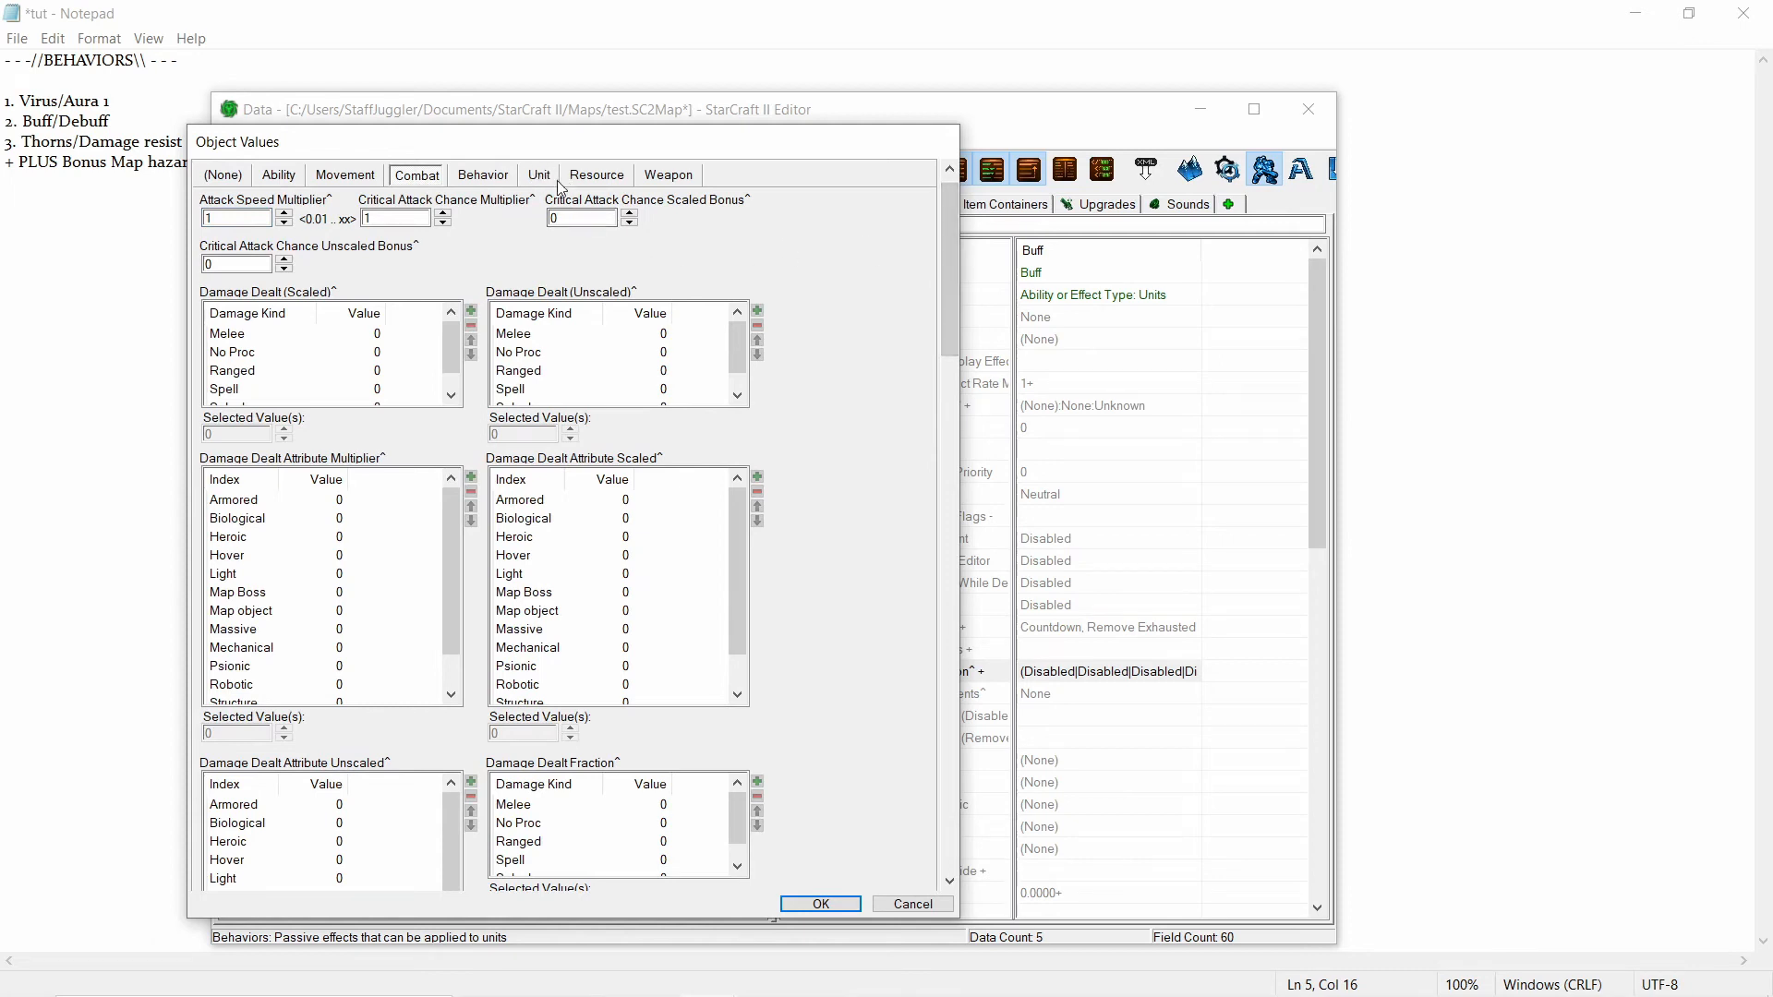
pyautogui.moveTo(312, 295)
pyautogui.moveTo(956, 247); pyautogui.dragTo(960, 333)
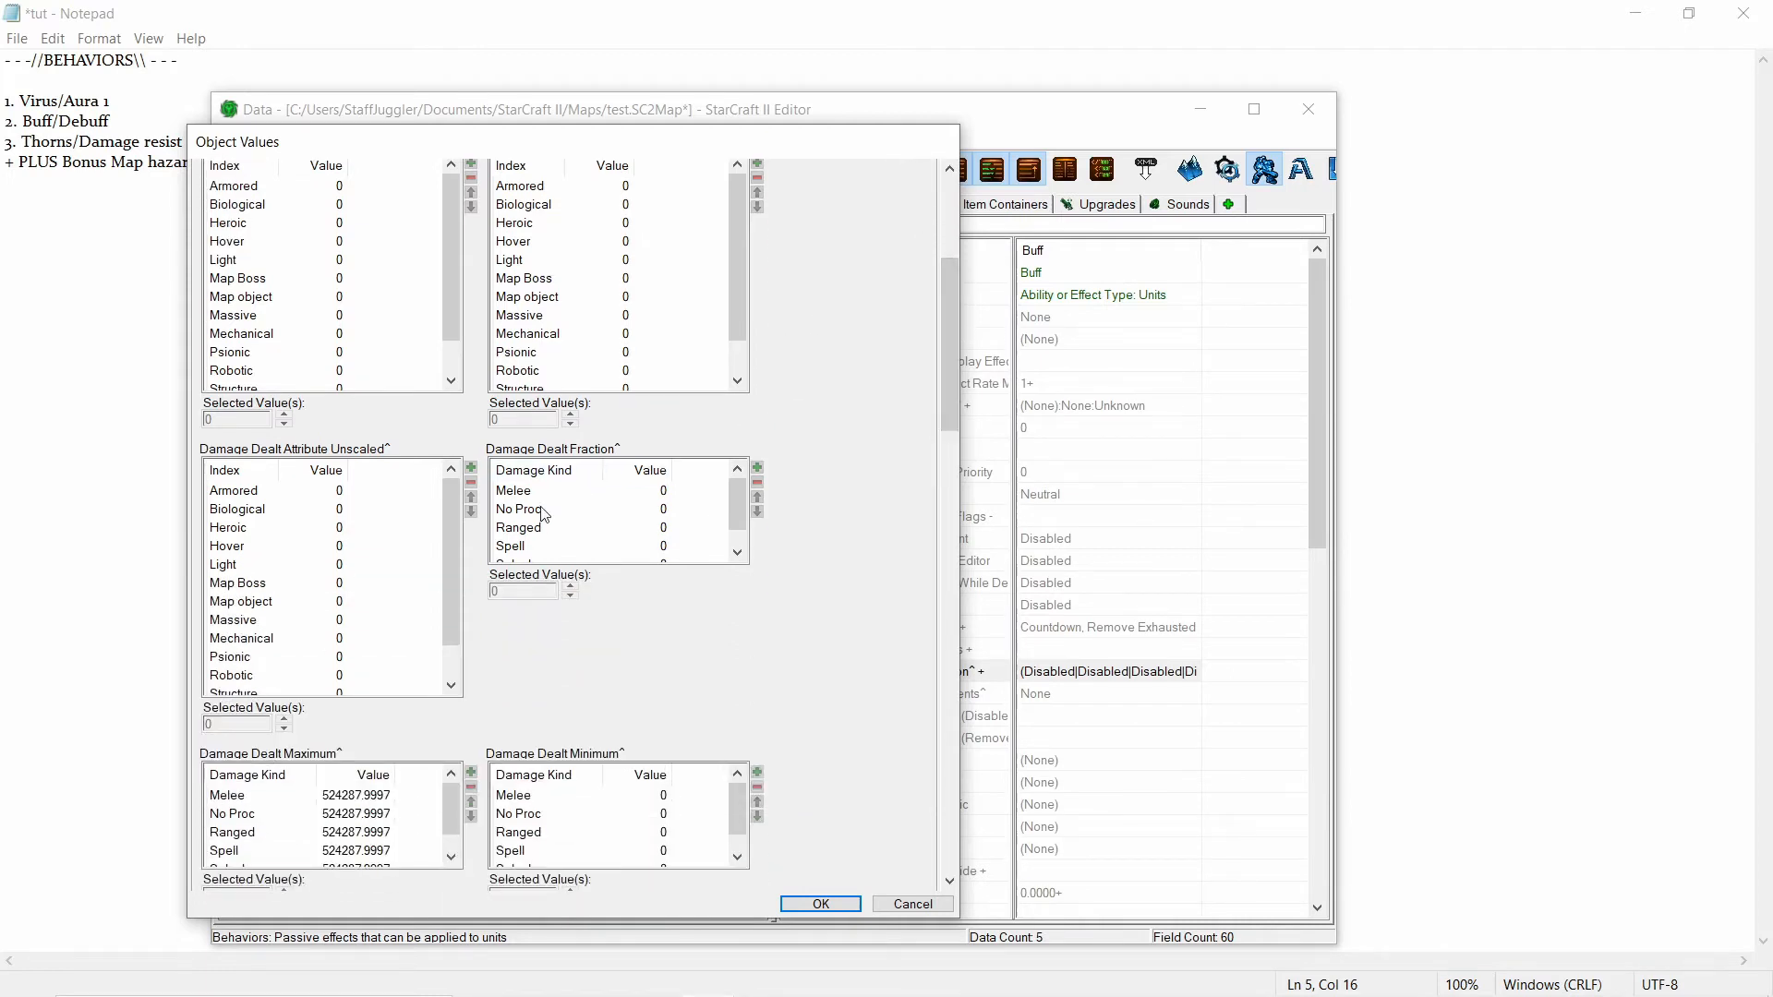
pyautogui.moveTo(951, 393); pyautogui.dragTo(953, 270)
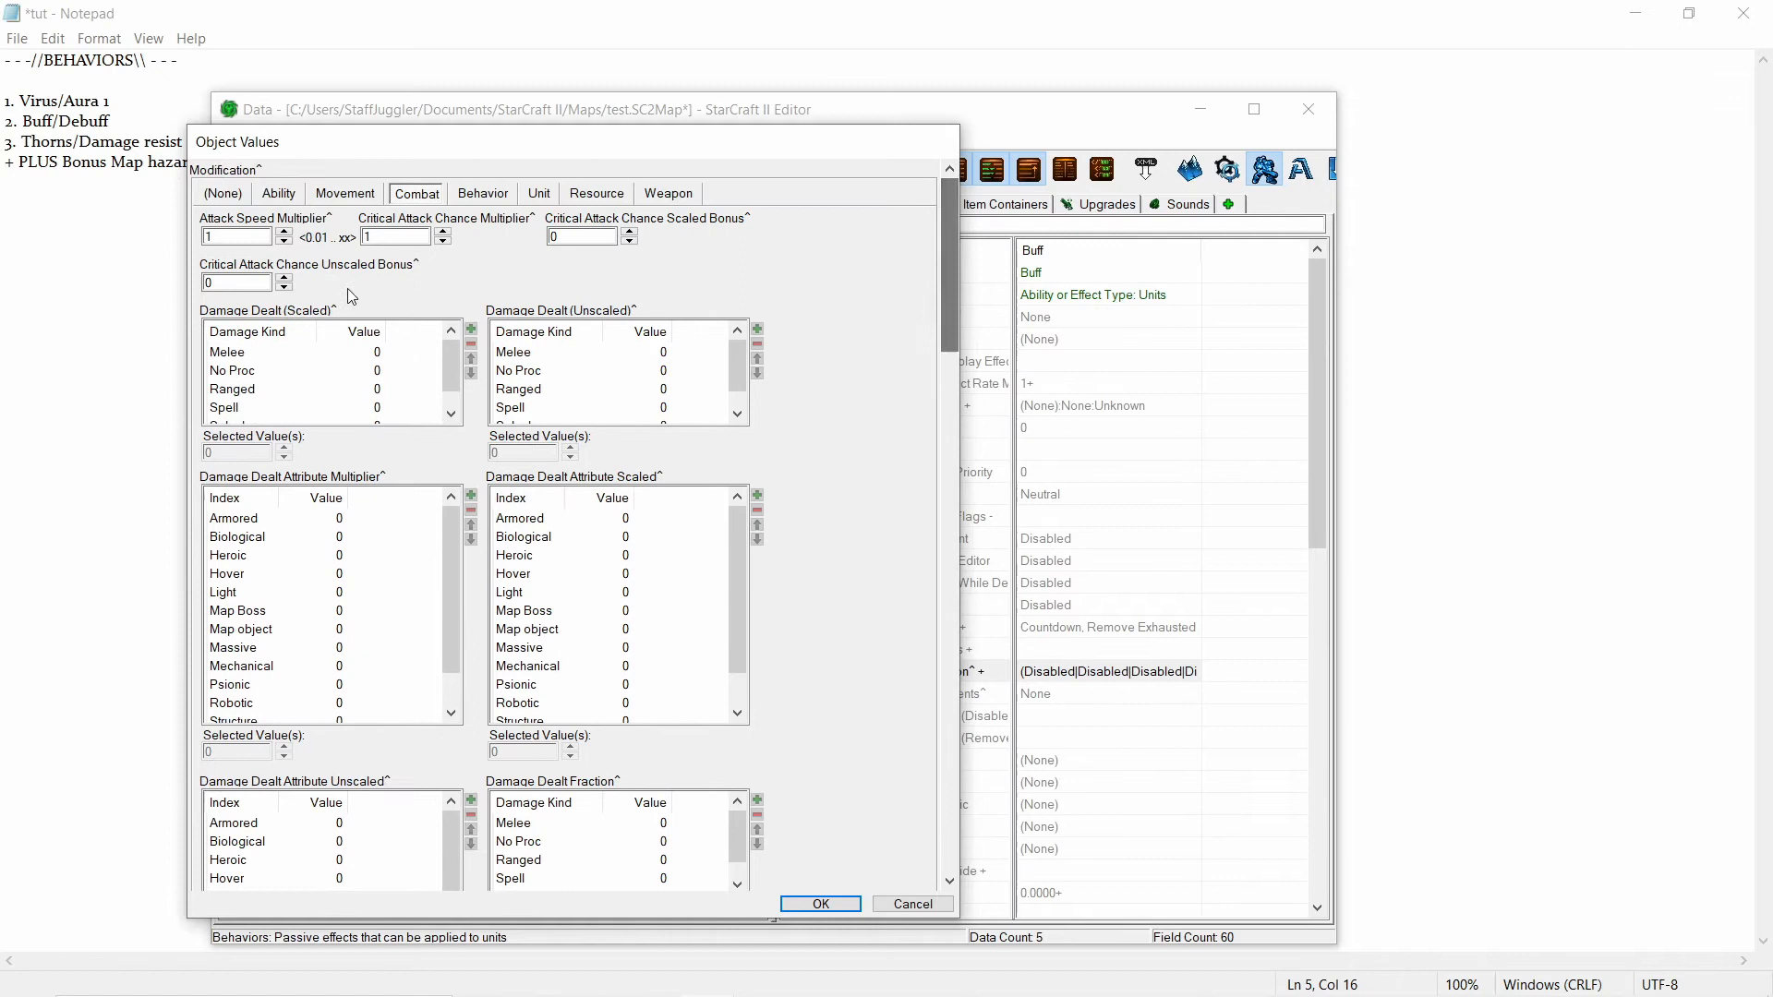
# Set the Melee value of Damage Dealt (Scaled) to 10 in the Combat modifications.
pyautogui.click(250, 356)
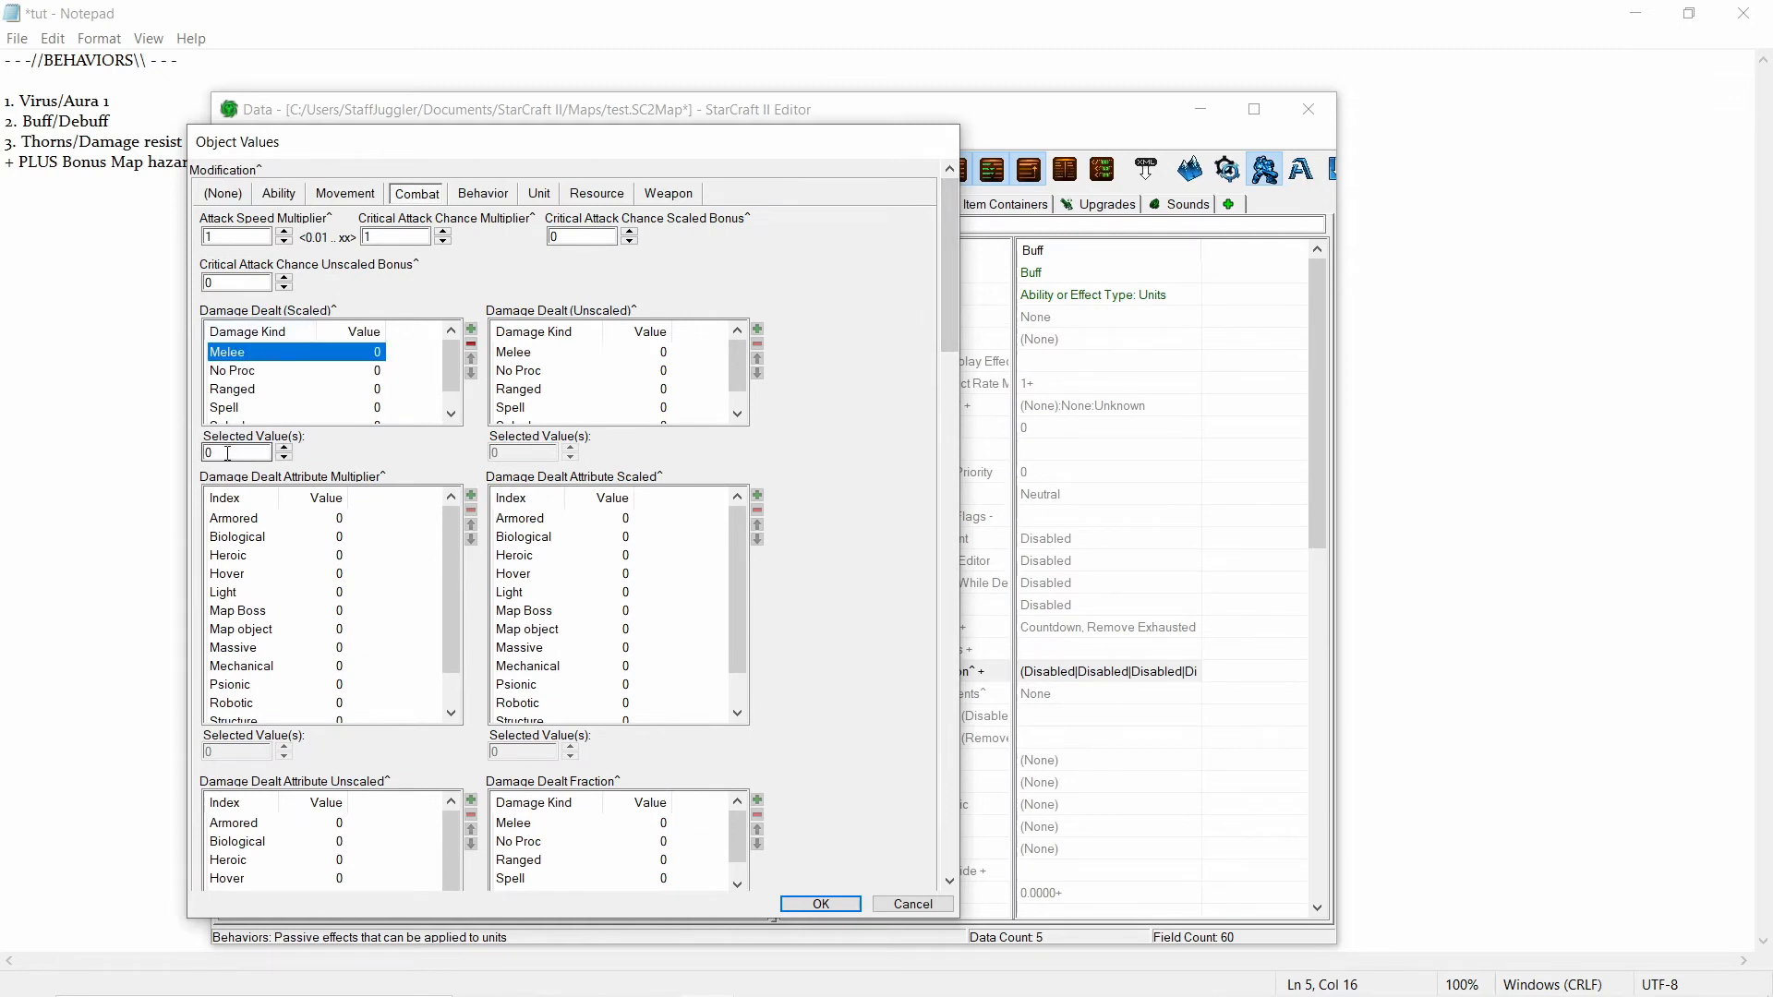
pyautogui.press('Tab')
pyautogui.write('10')
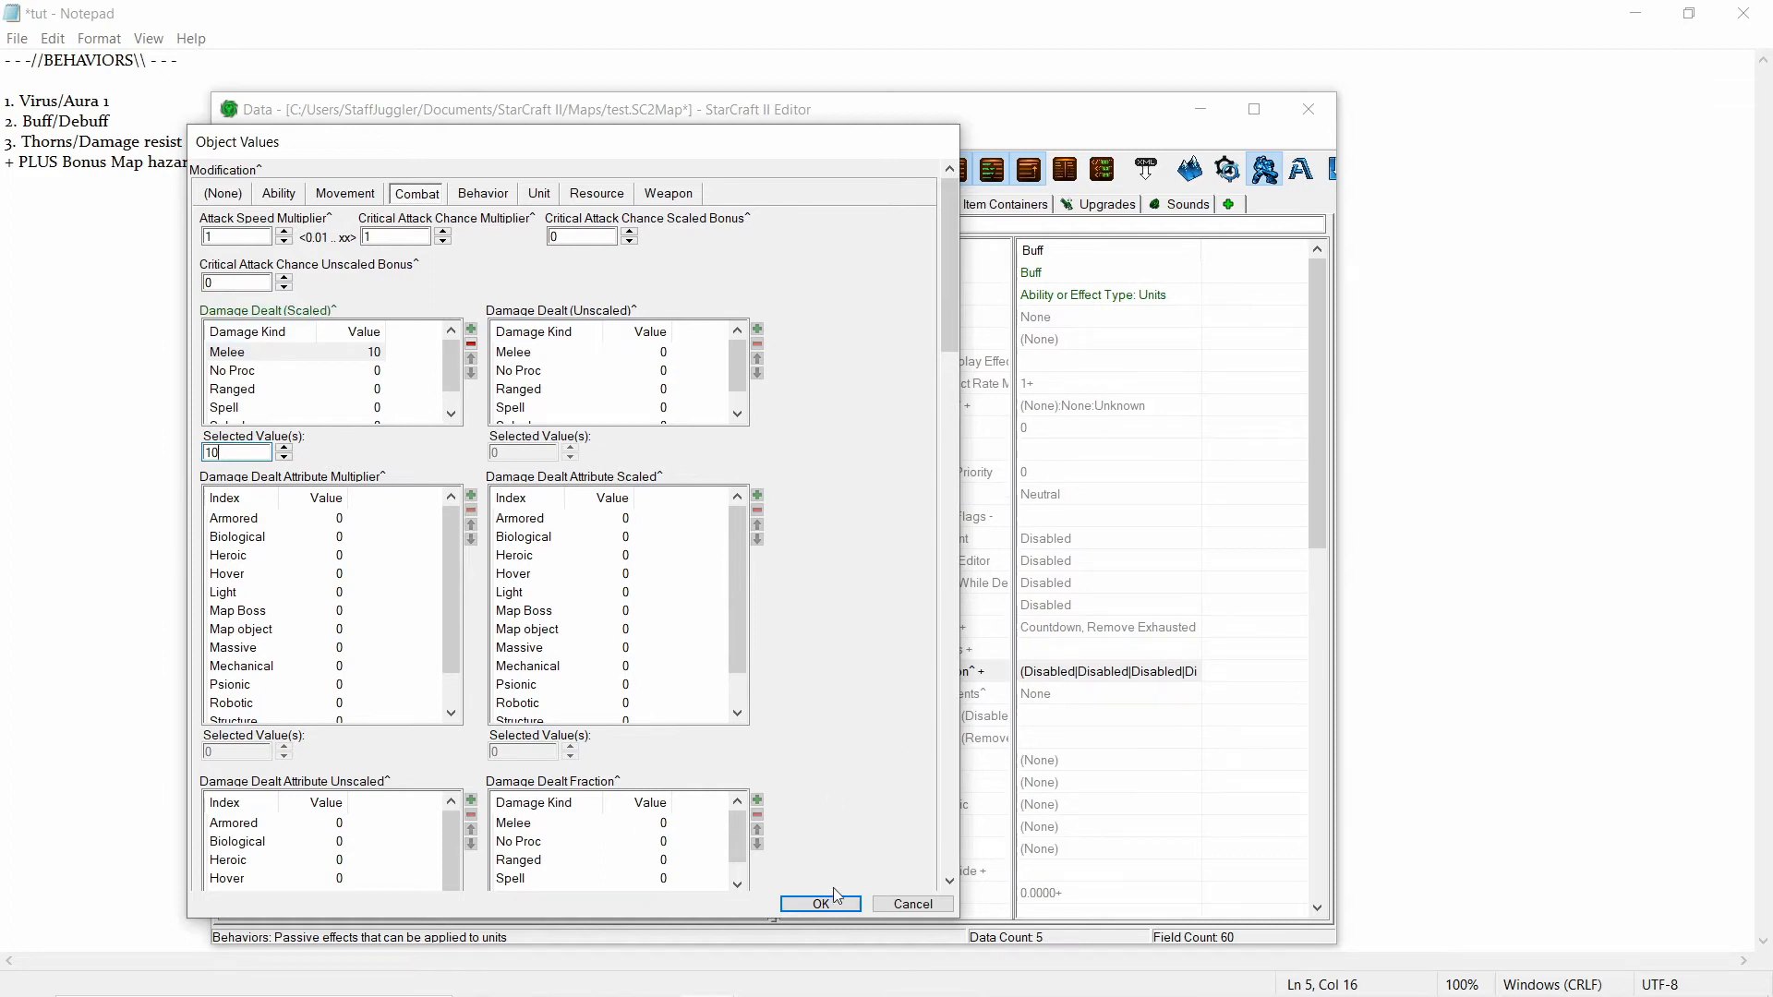
# Set the Melee value of Damage Dealt Fraction to 1.
pyautogui.moveTo(949, 236); pyautogui.dragTo(949, 336)
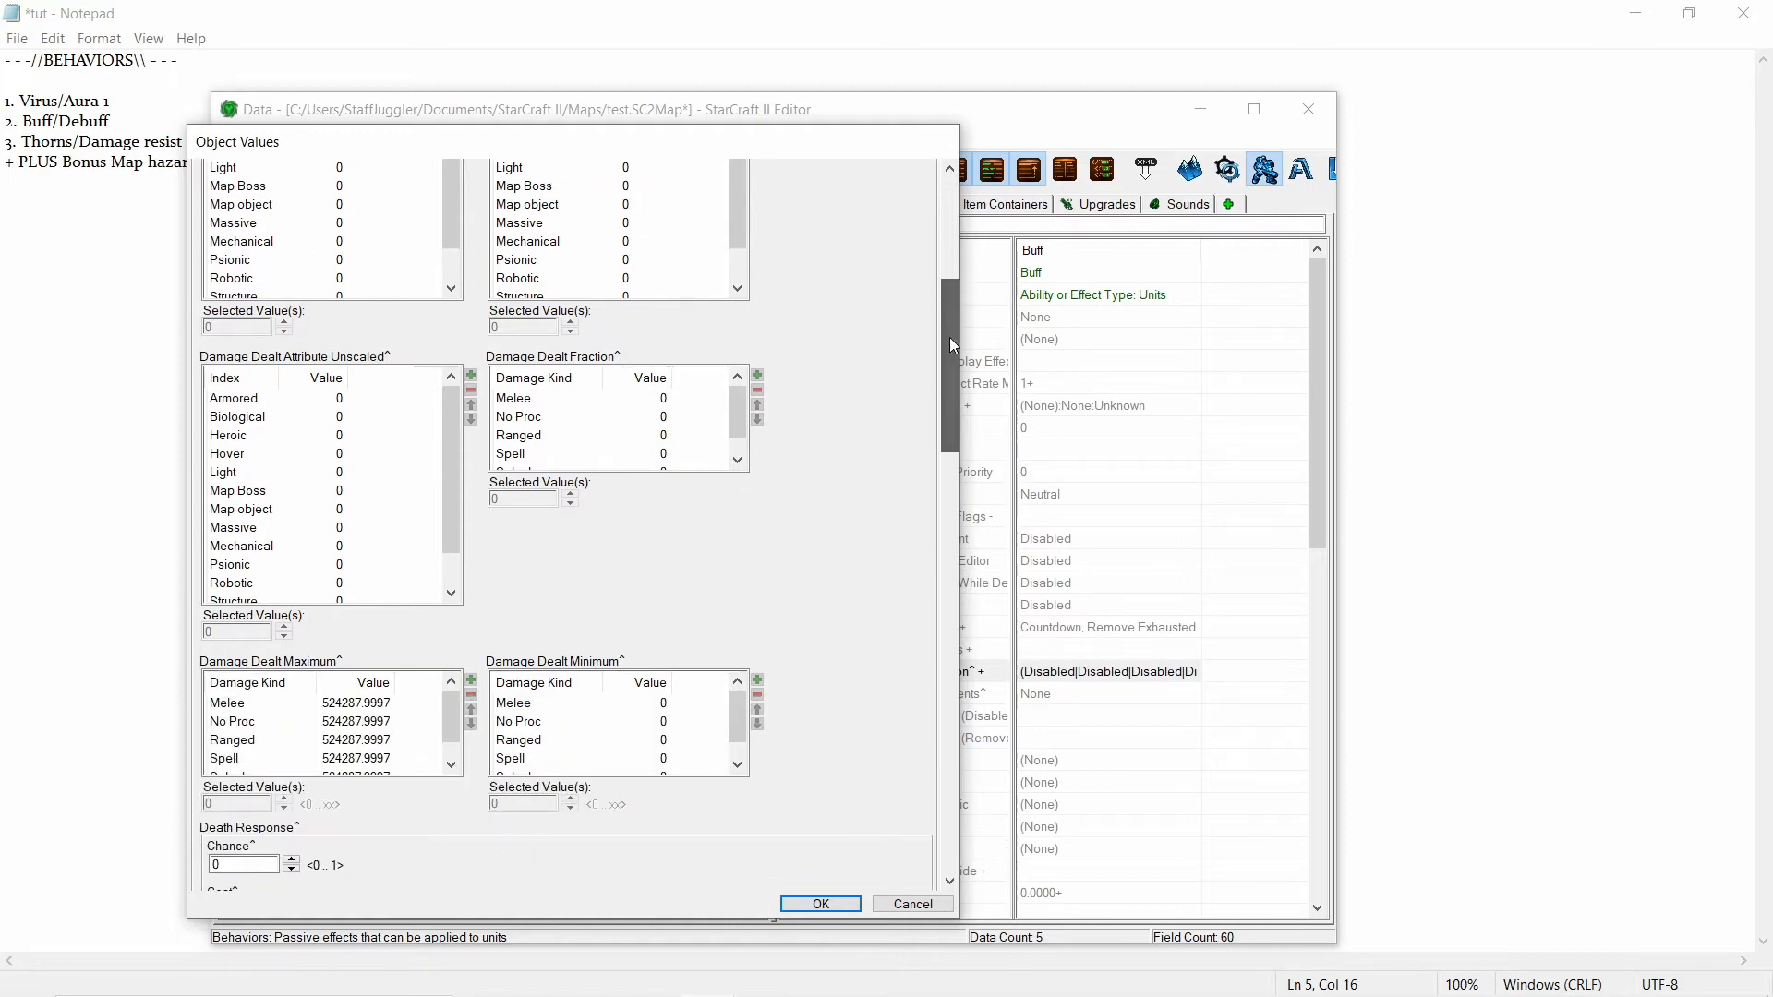
pyautogui.moveTo(738, 421)
pyautogui.mouseDown()
pyautogui.moveTo(741, 436)
pyautogui.moveTo(737, 412)
pyautogui.mouseUp()
pyautogui.click(579, 399)
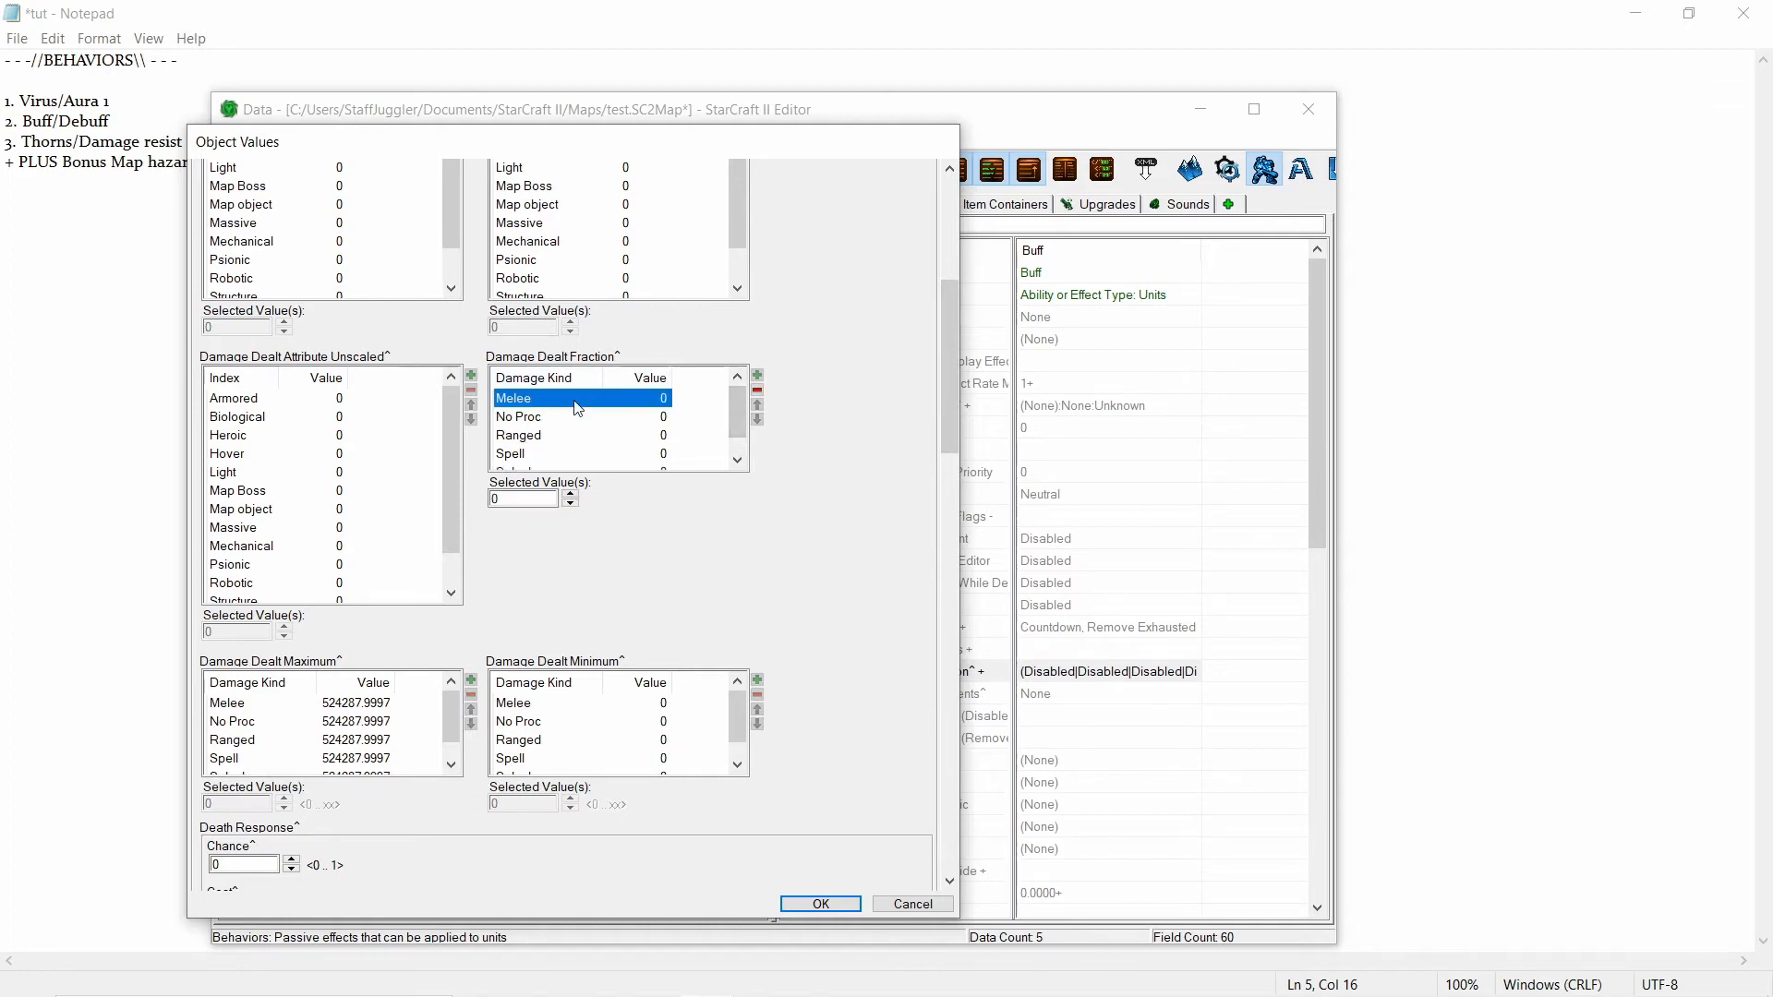
pyautogui.doubleClick(526, 499)
pyautogui.write('1')
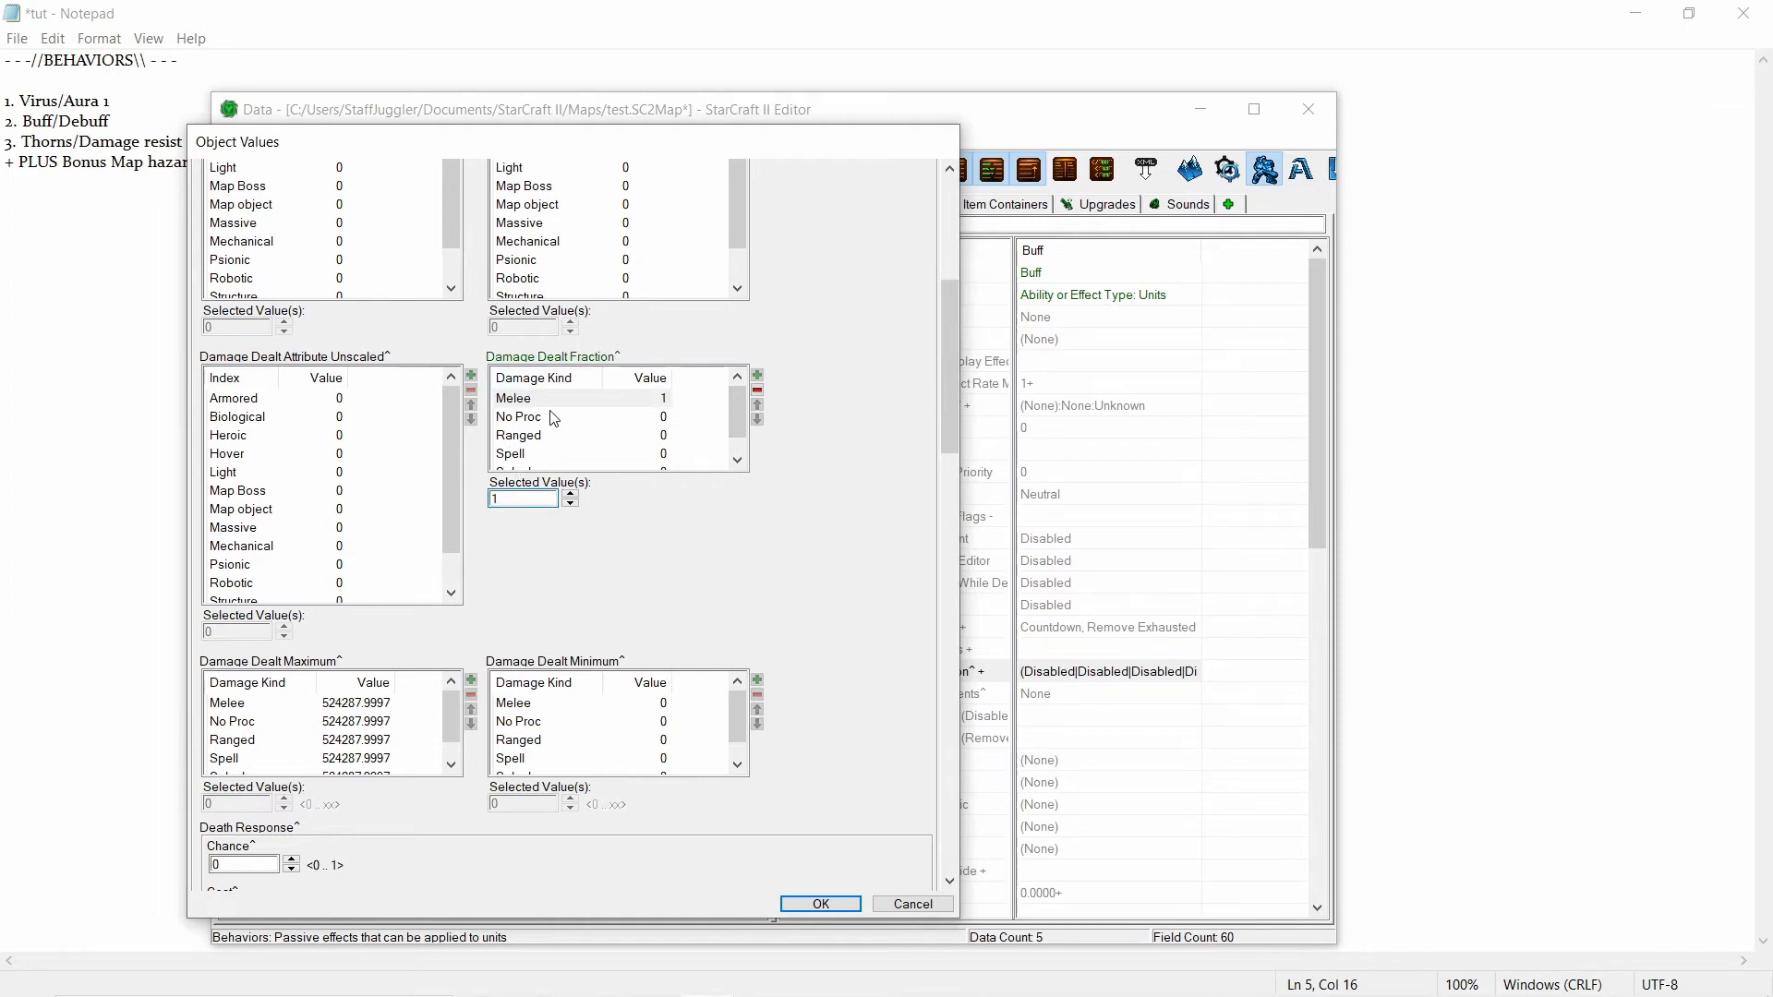
# Set the Melee value of Damage Dealt (Unscaled) to 20.
pyautogui.moveTo(949, 381); pyautogui.dragTo(951, 273)
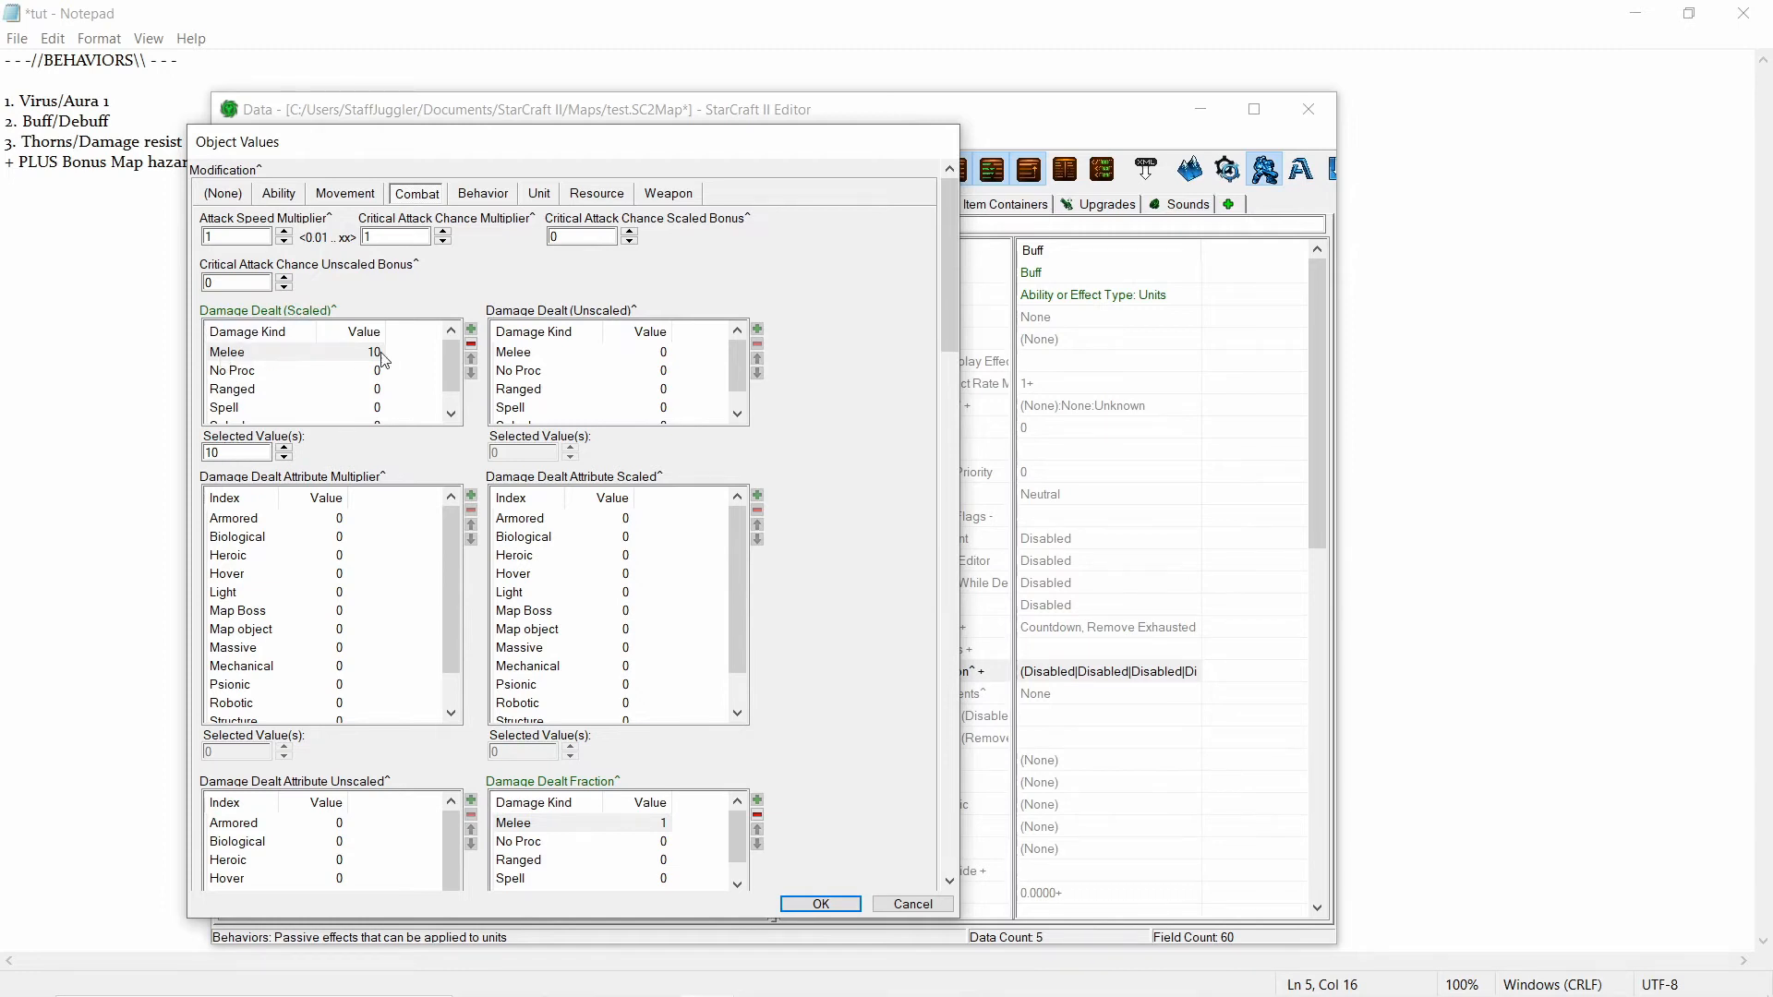
pyautogui.click(510, 354)
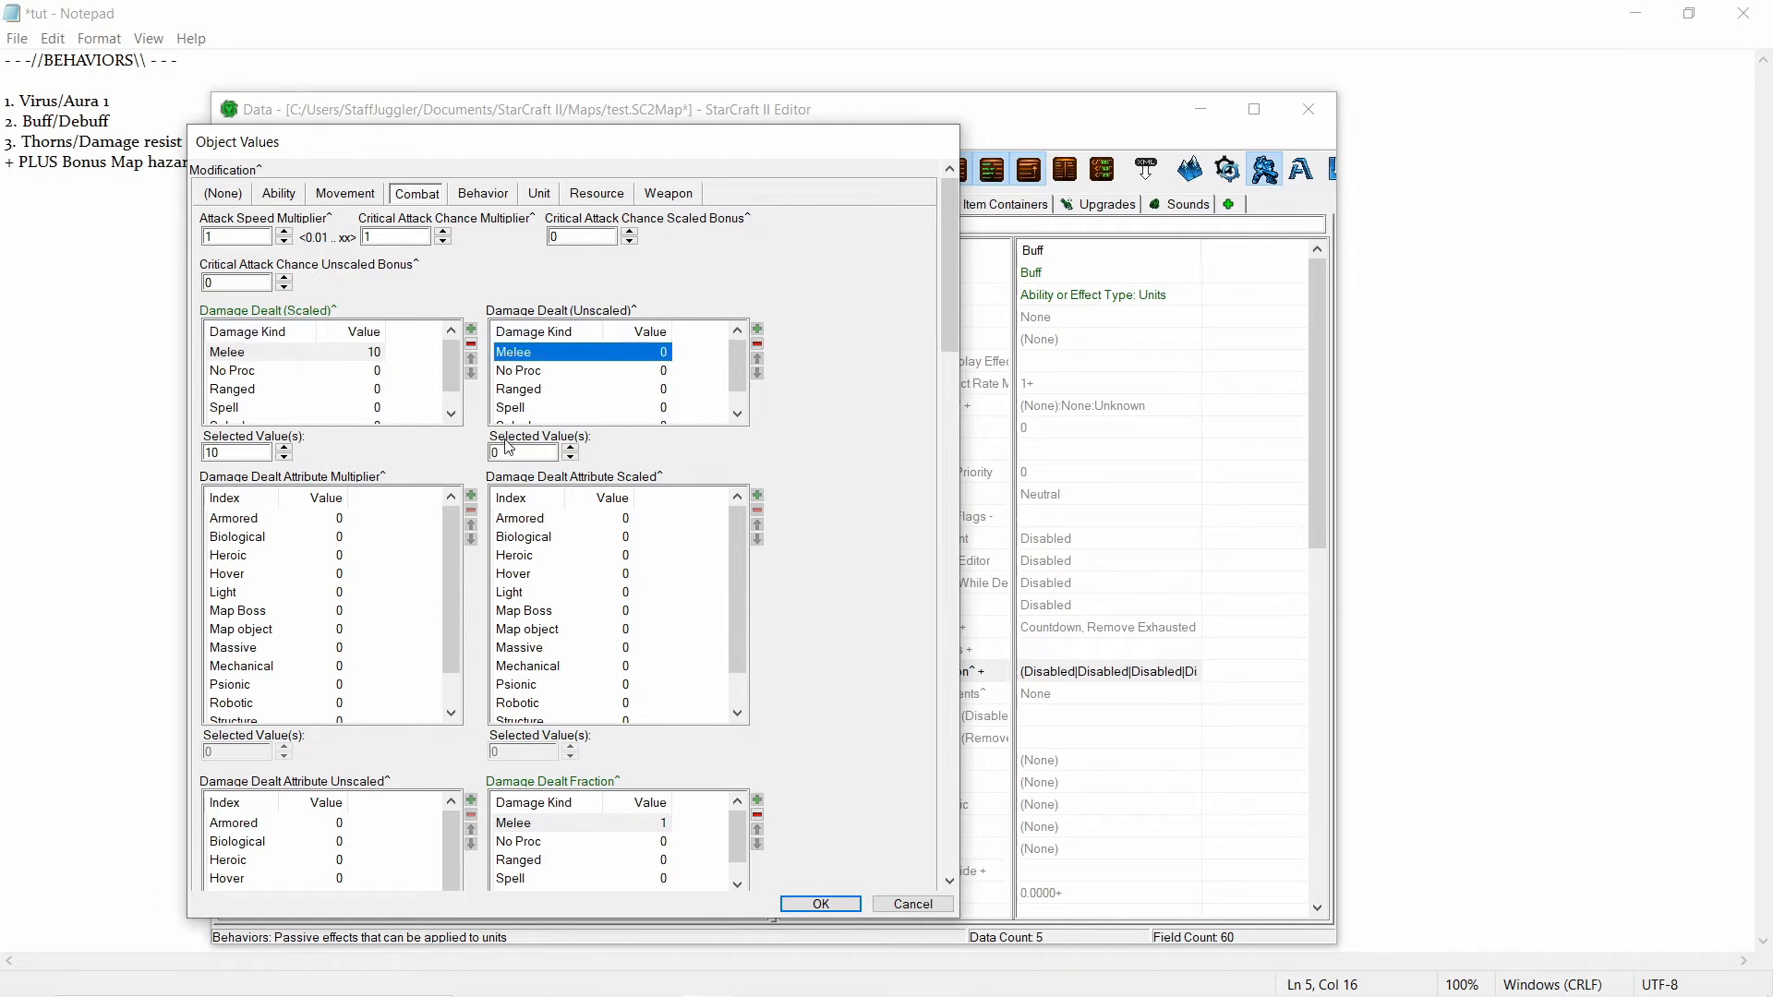
pyautogui.click(507, 451)
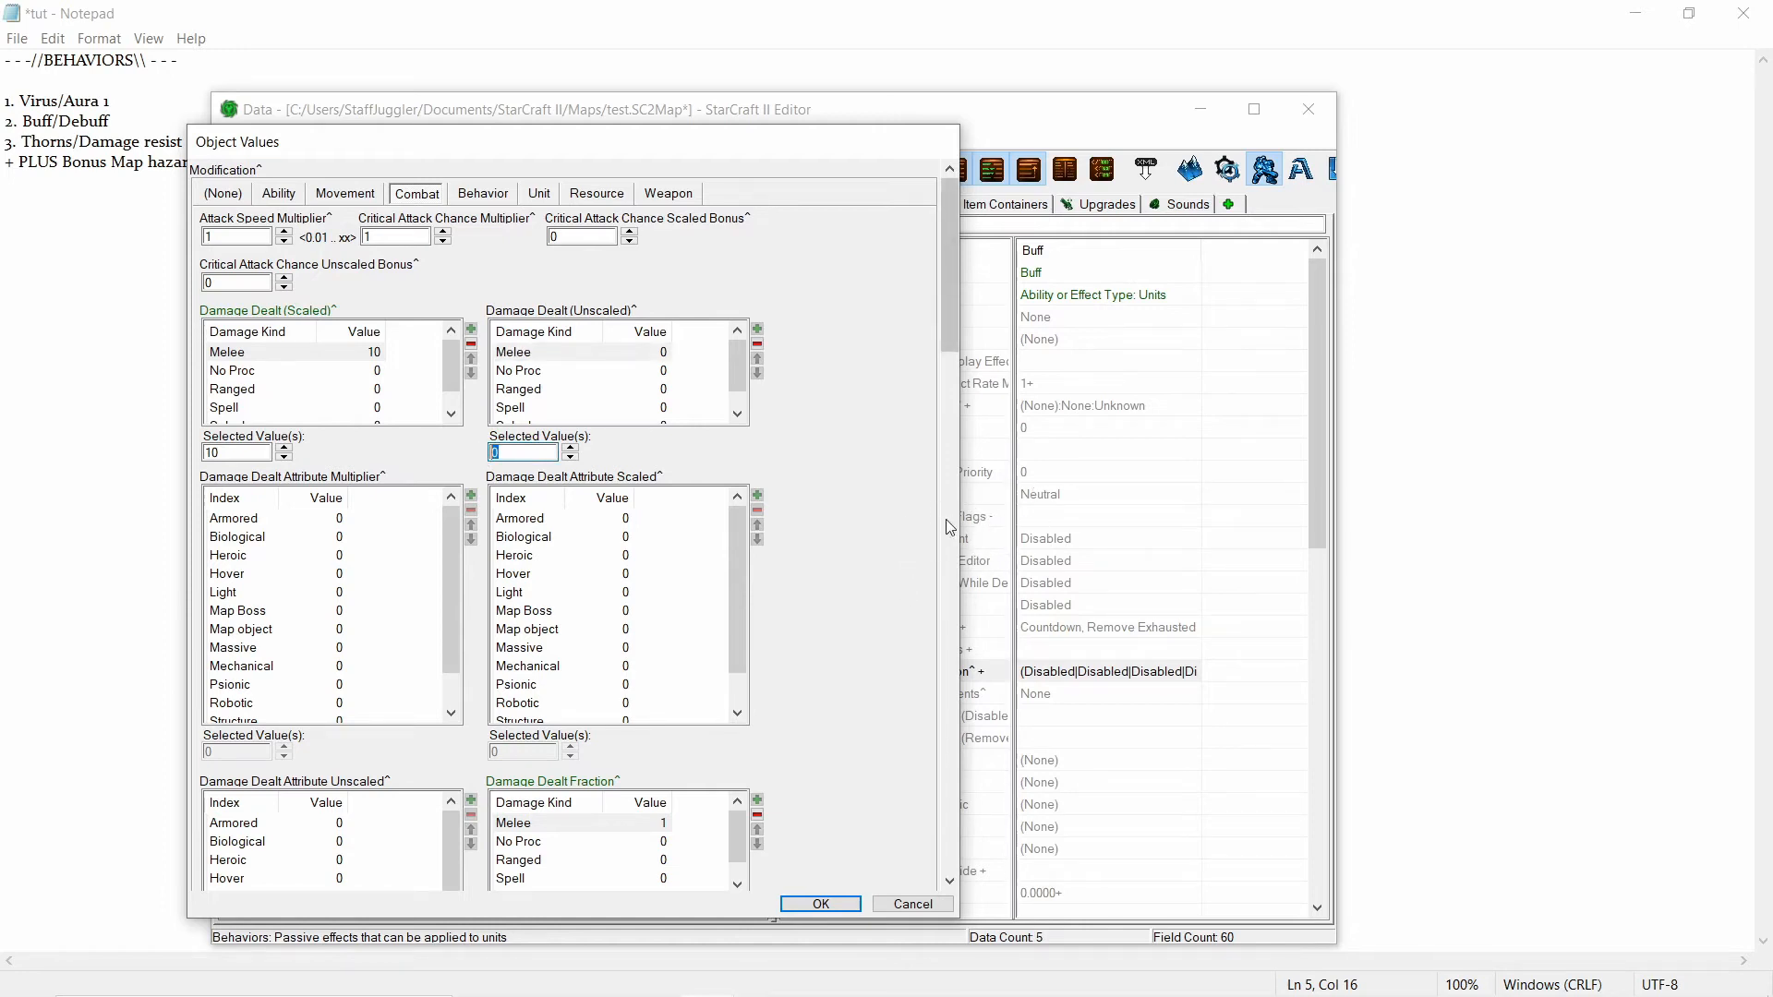
pyautogui.write('20')
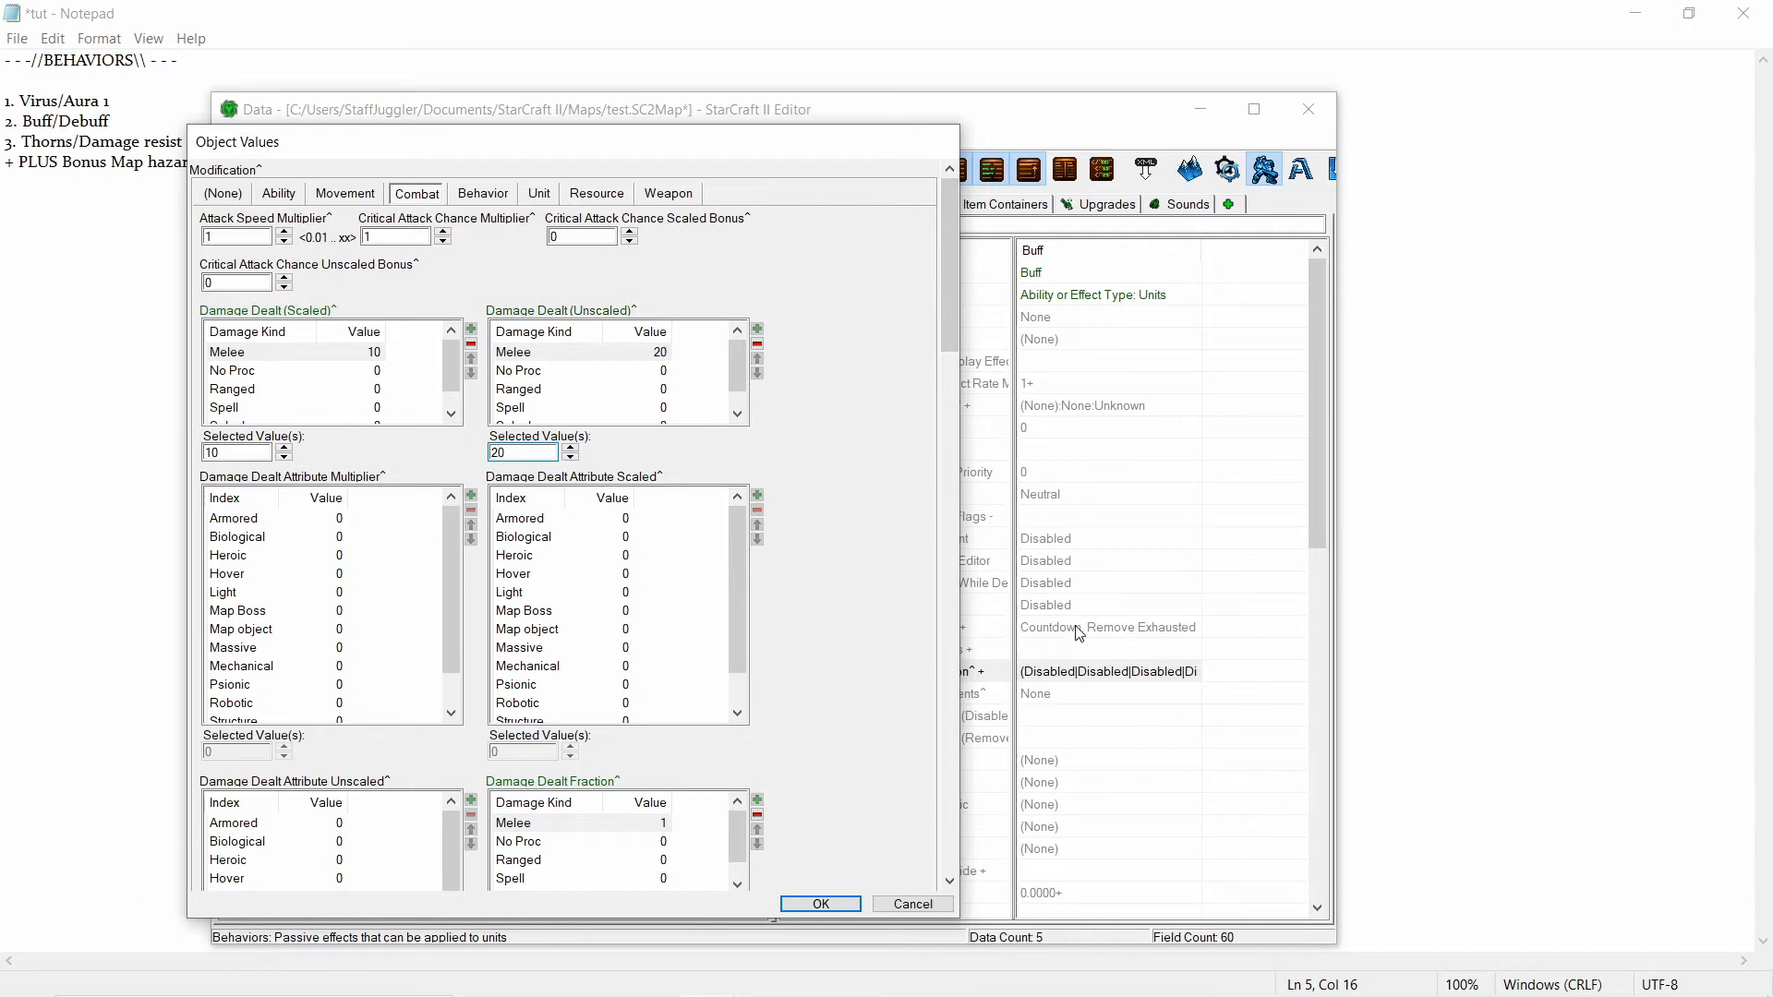
# Look through the damage kinds of Damage Dealt Fraction, including Ranged, Spell and Splash.
pyautogui.moveTo(943, 278); pyautogui.dragTo(940, 353)
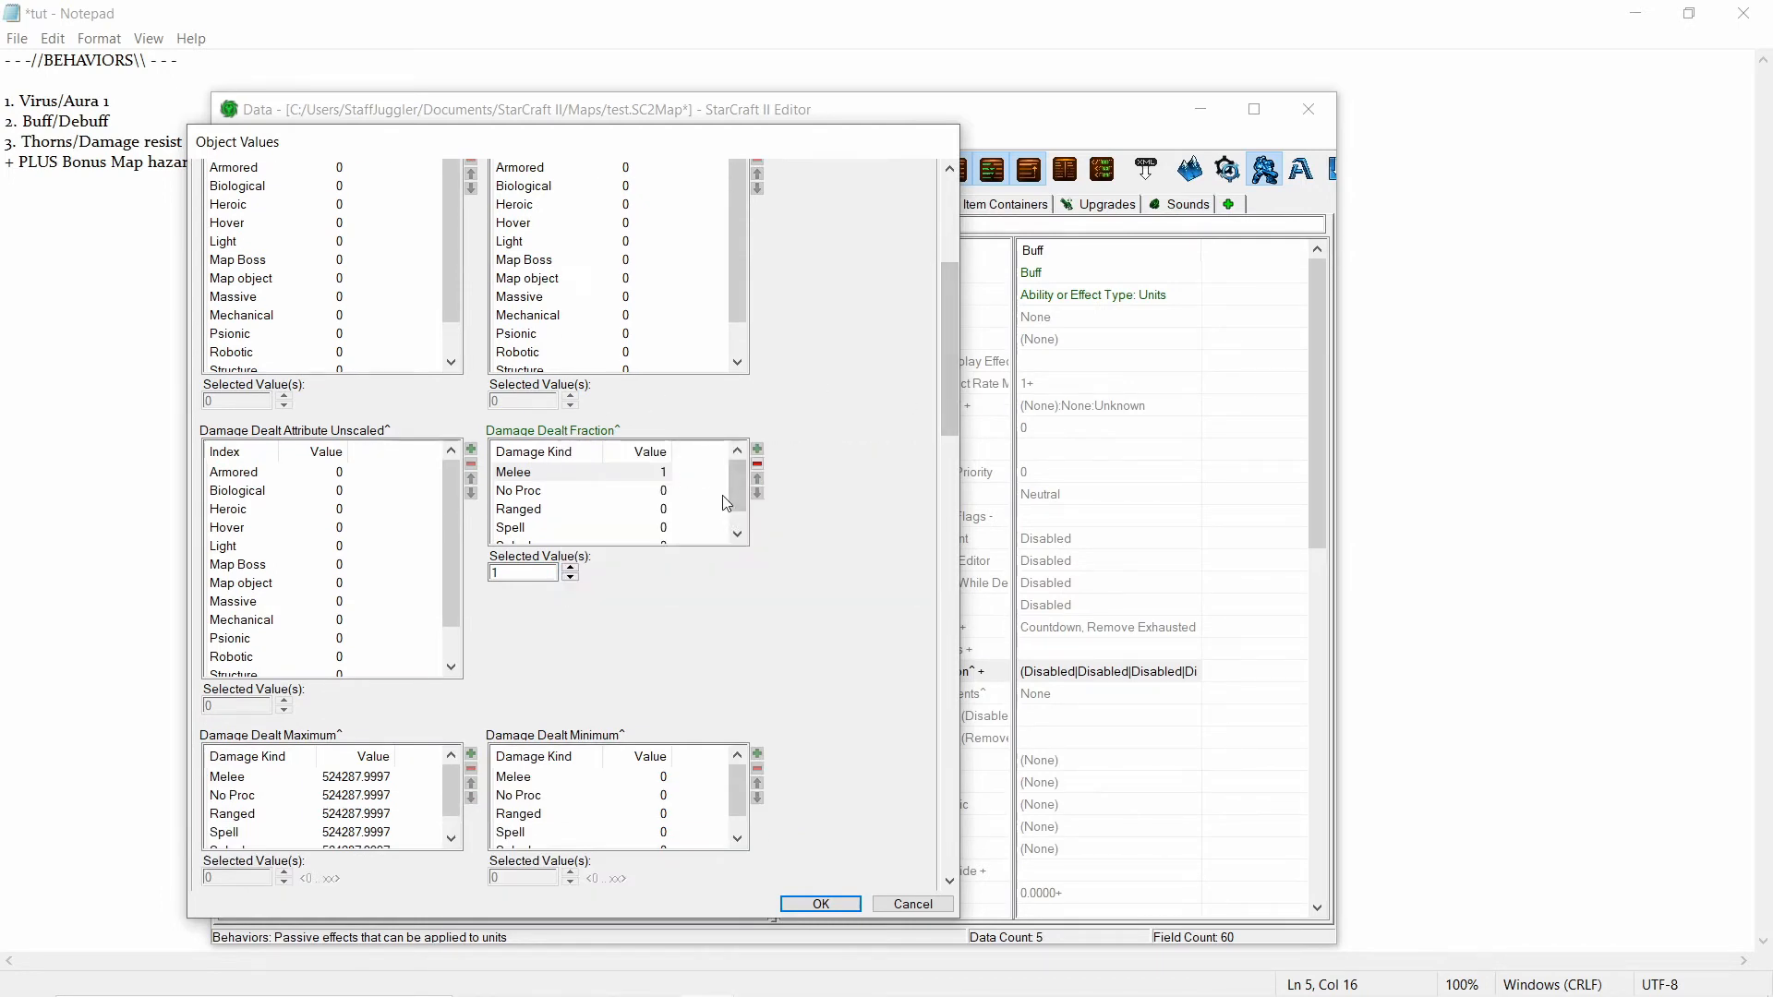
pyautogui.moveTo(738, 488); pyautogui.dragTo(738, 501)
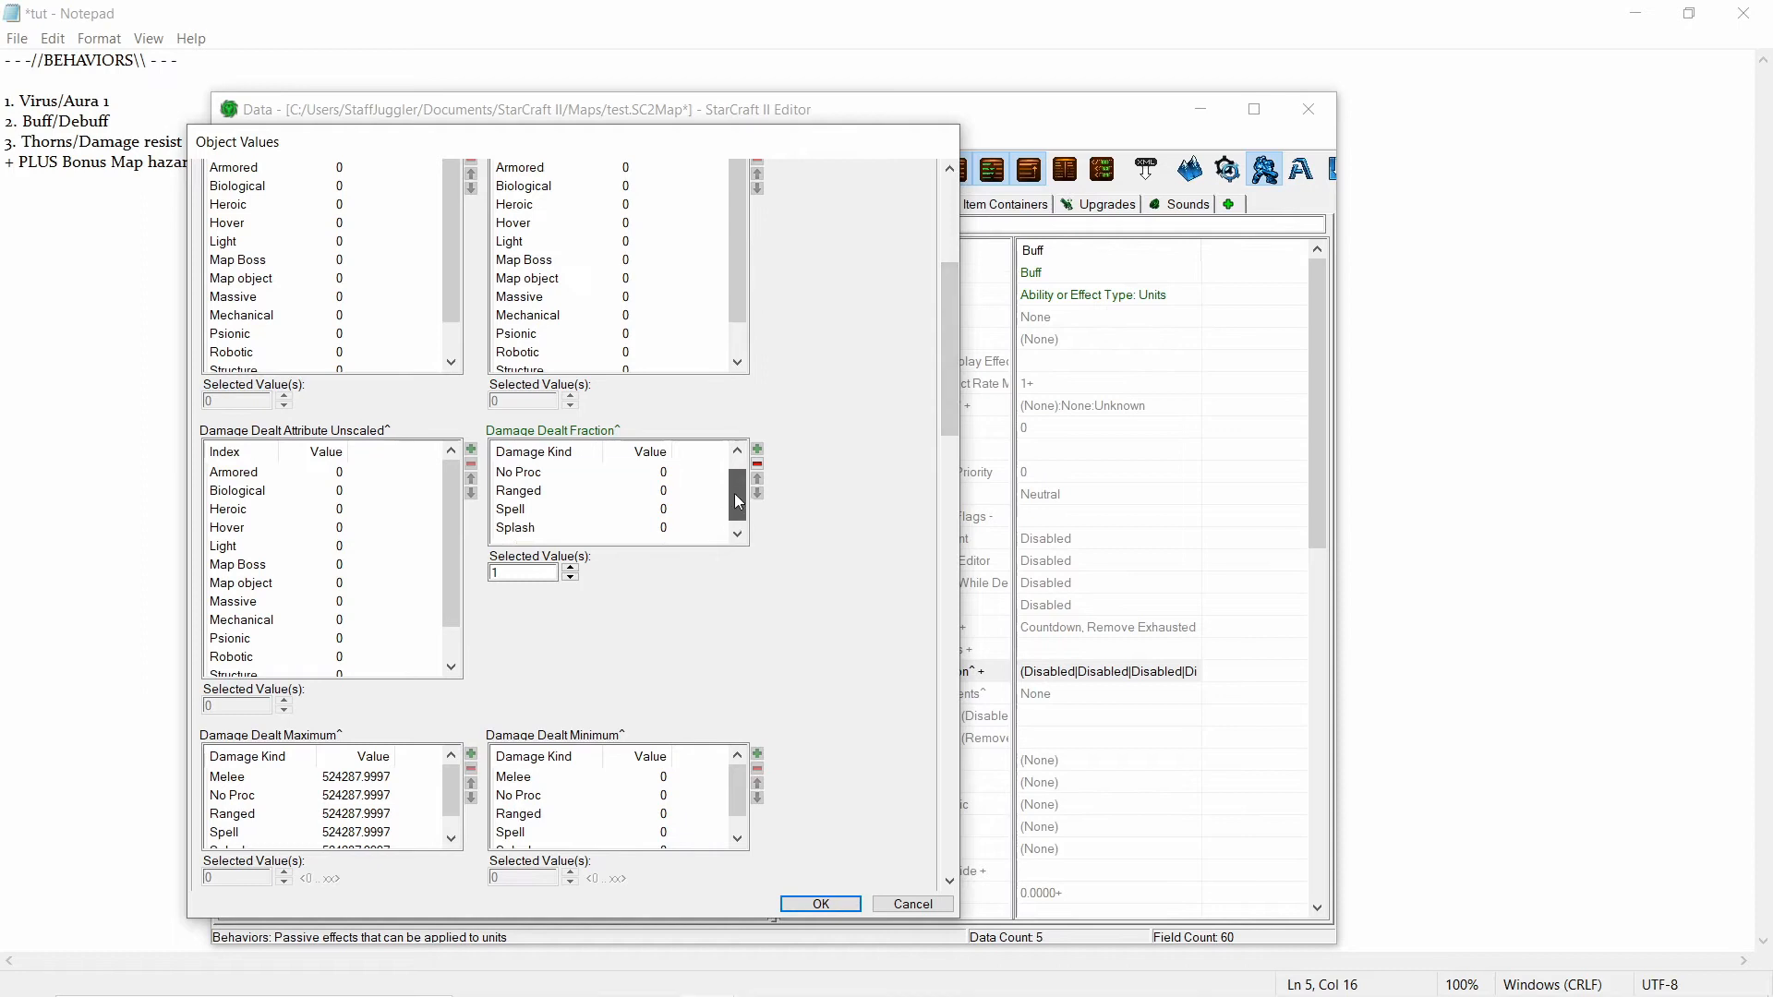
pyautogui.scroll(2, 540, 508)
pyautogui.click(537, 504)
pyautogui.click(537, 535)
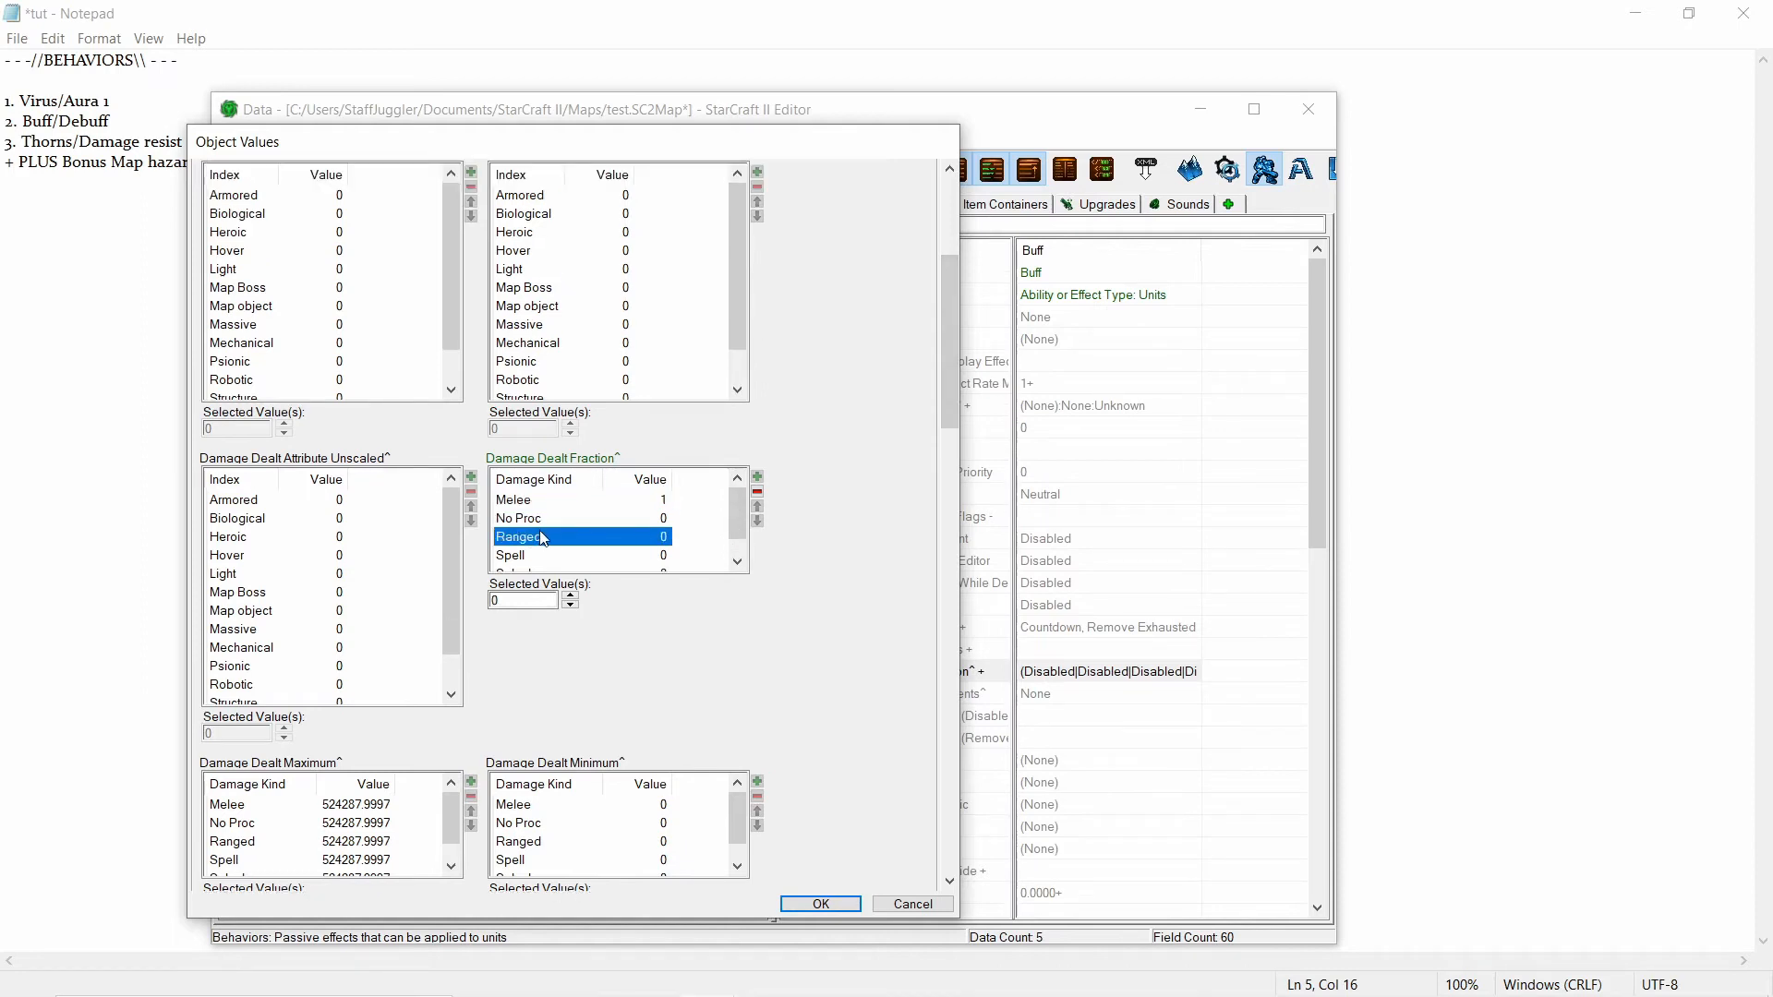
pyautogui.scroll(-1, 540, 540)
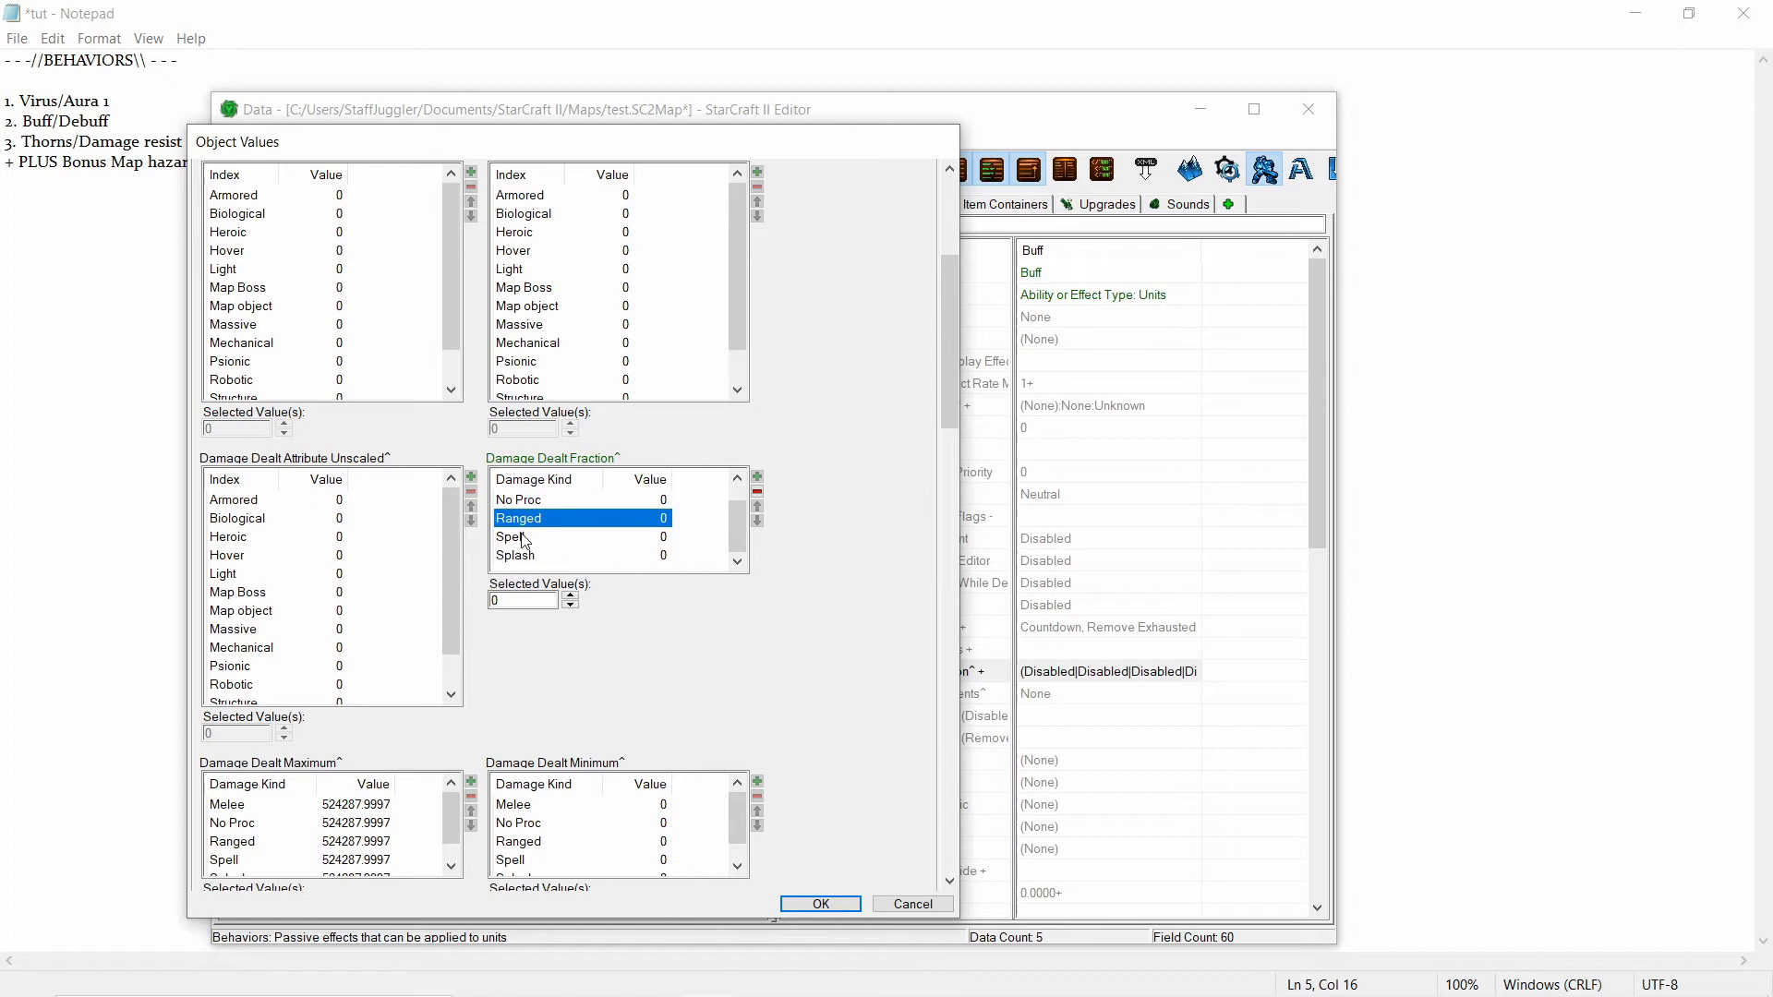
pyautogui.click(534, 538)
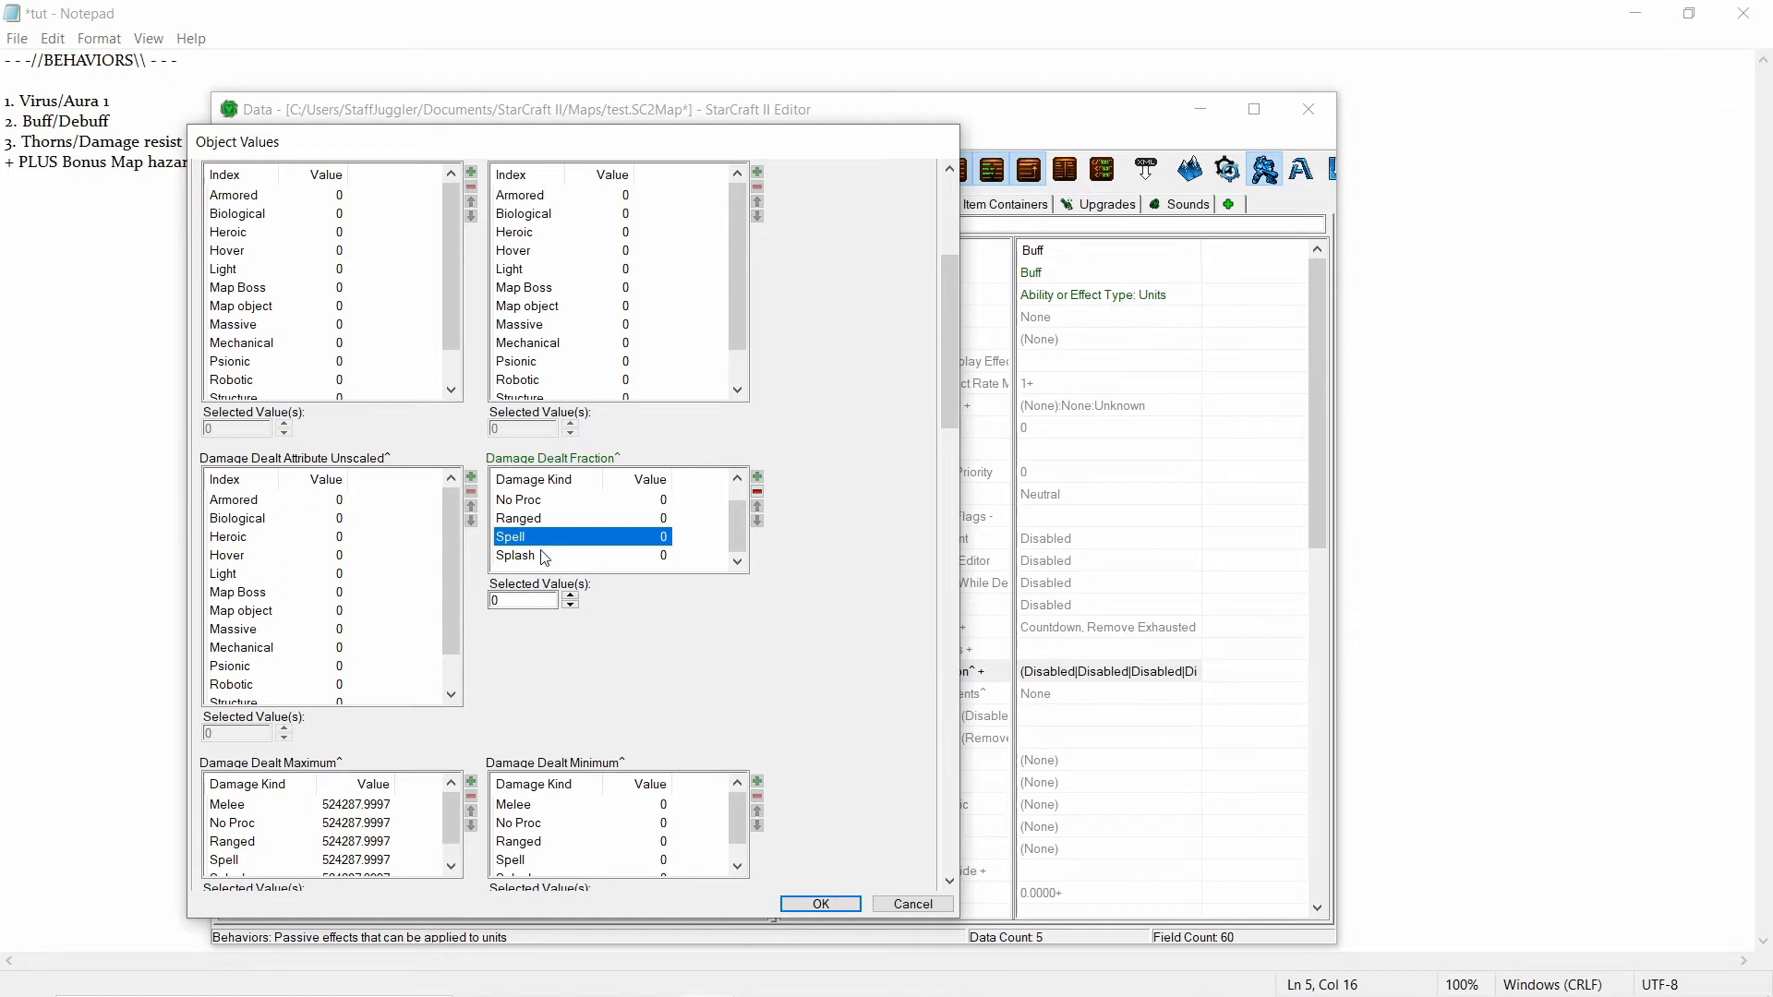
pyautogui.click(543, 557)
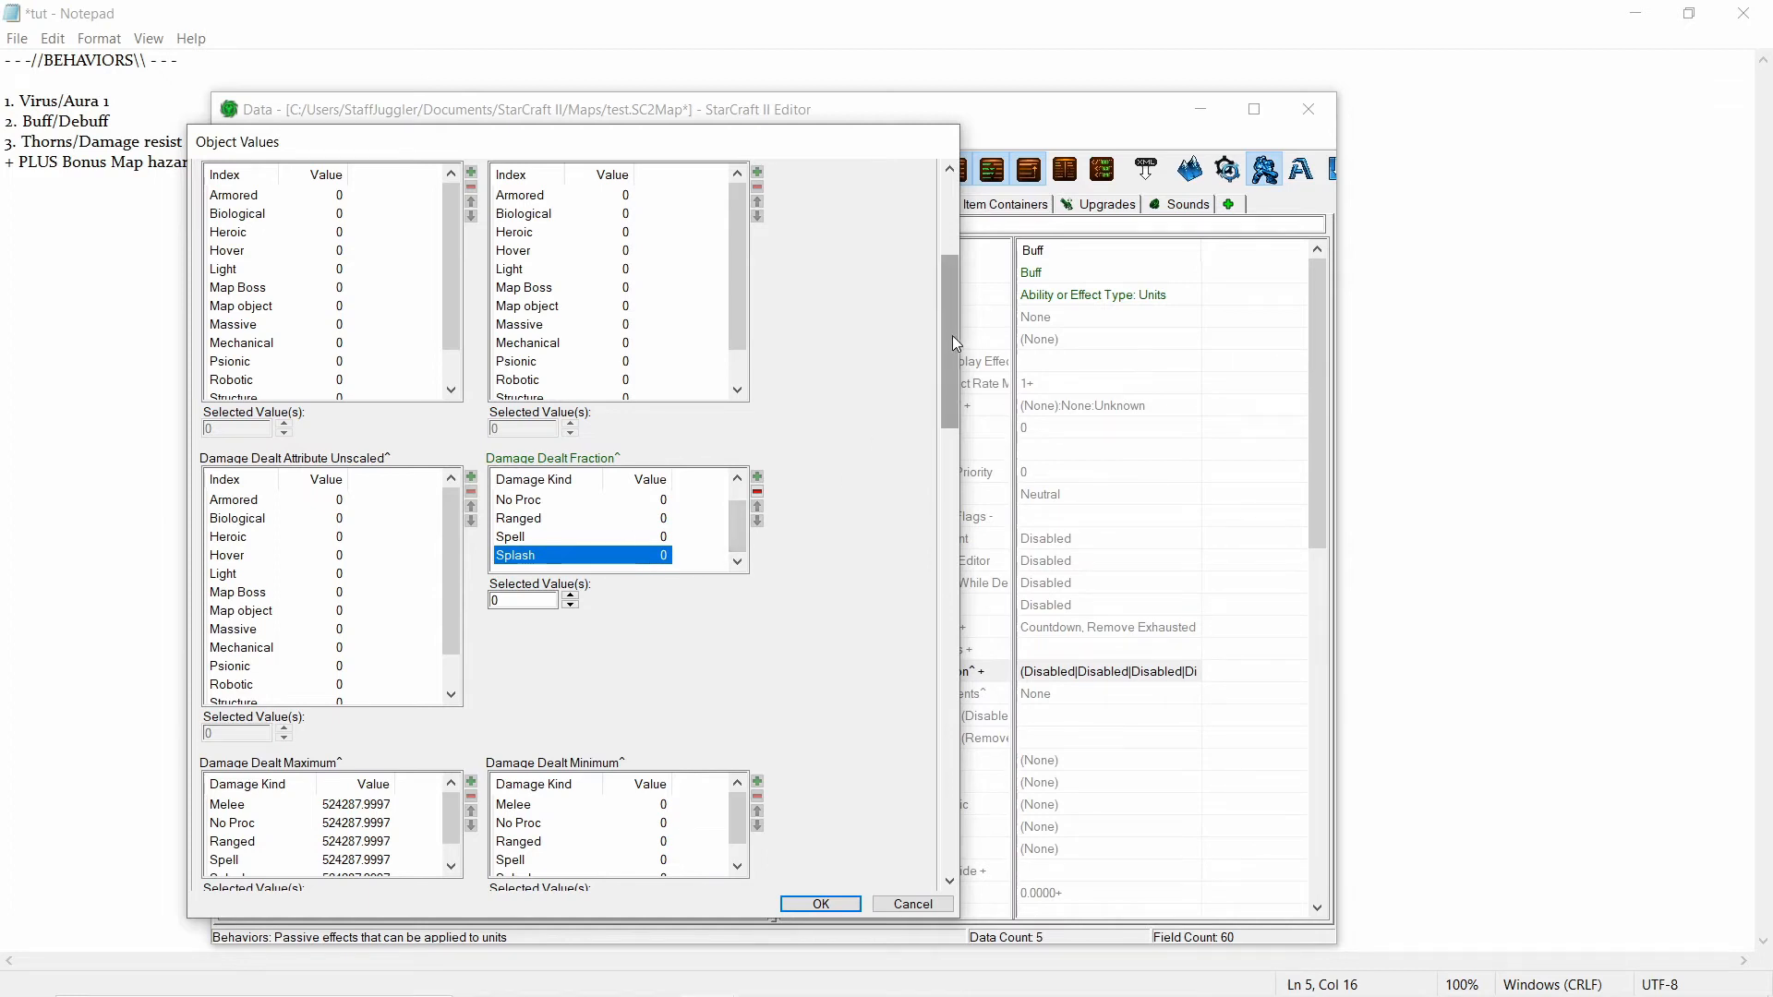
# Try a Melee value of -0.5 for Damage Dealt Fraction.
pyautogui.scroll(3, 951, 332)
pyautogui.scroll(1, 741, 663)
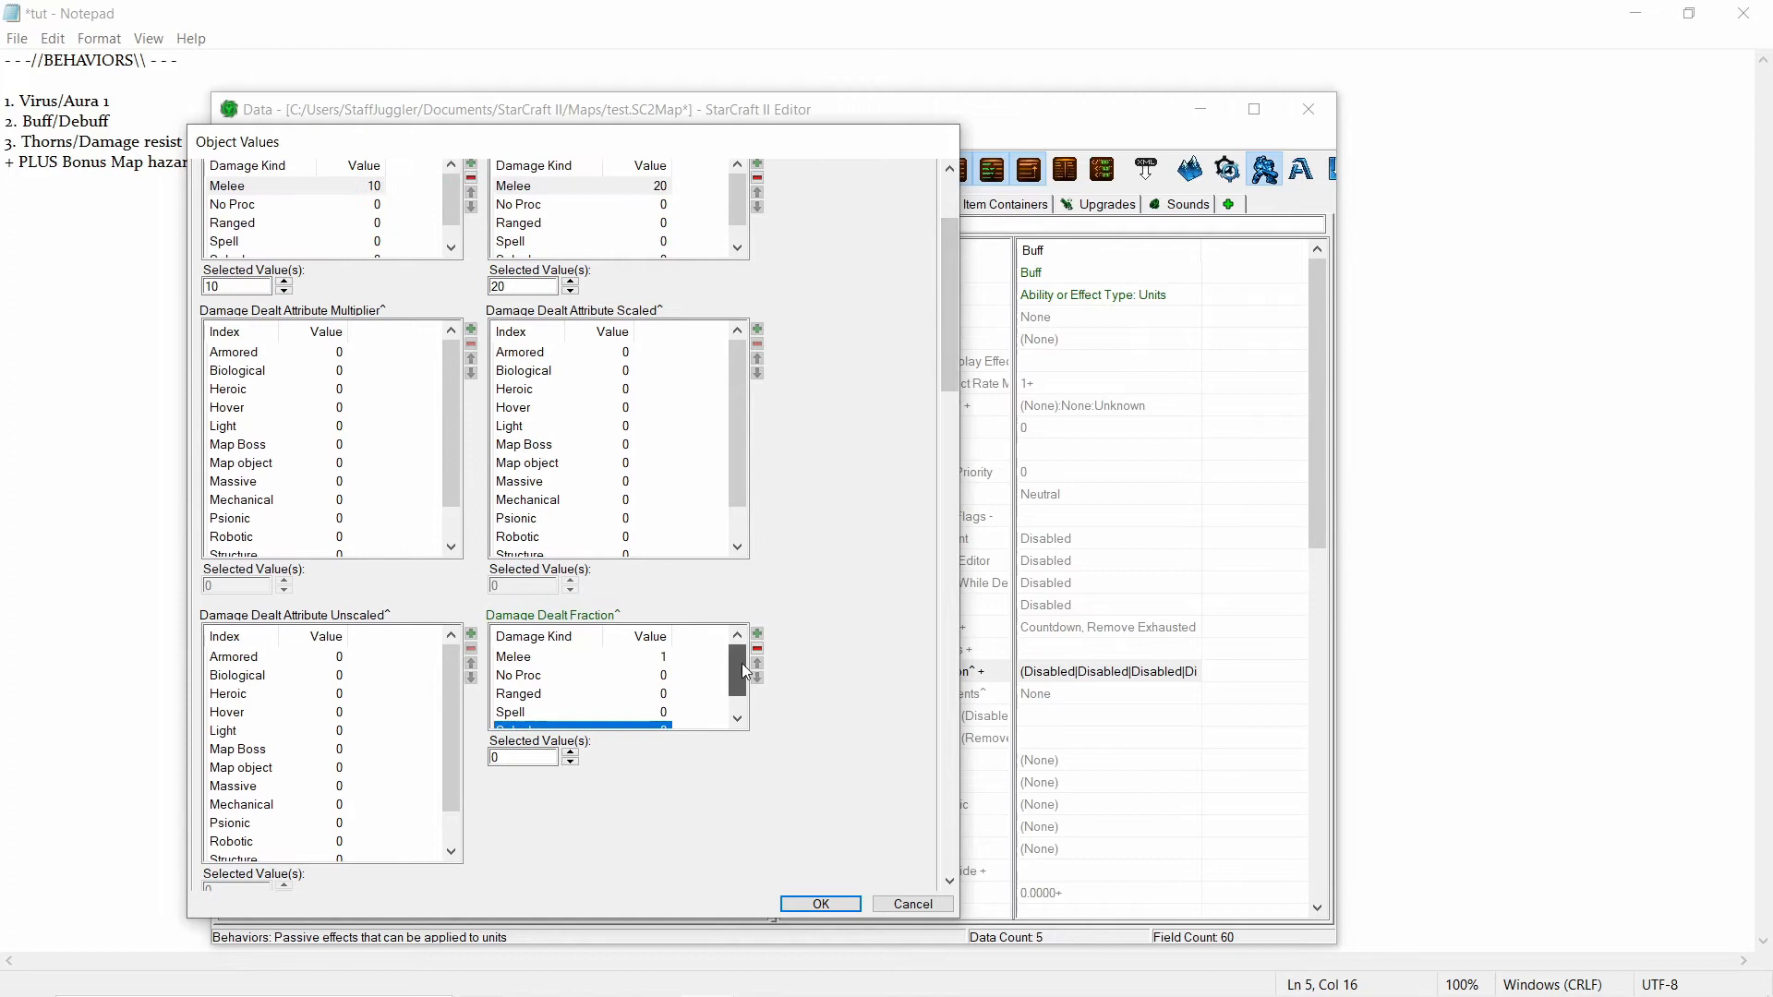
pyautogui.click(670, 658)
pyautogui.press('Tab')
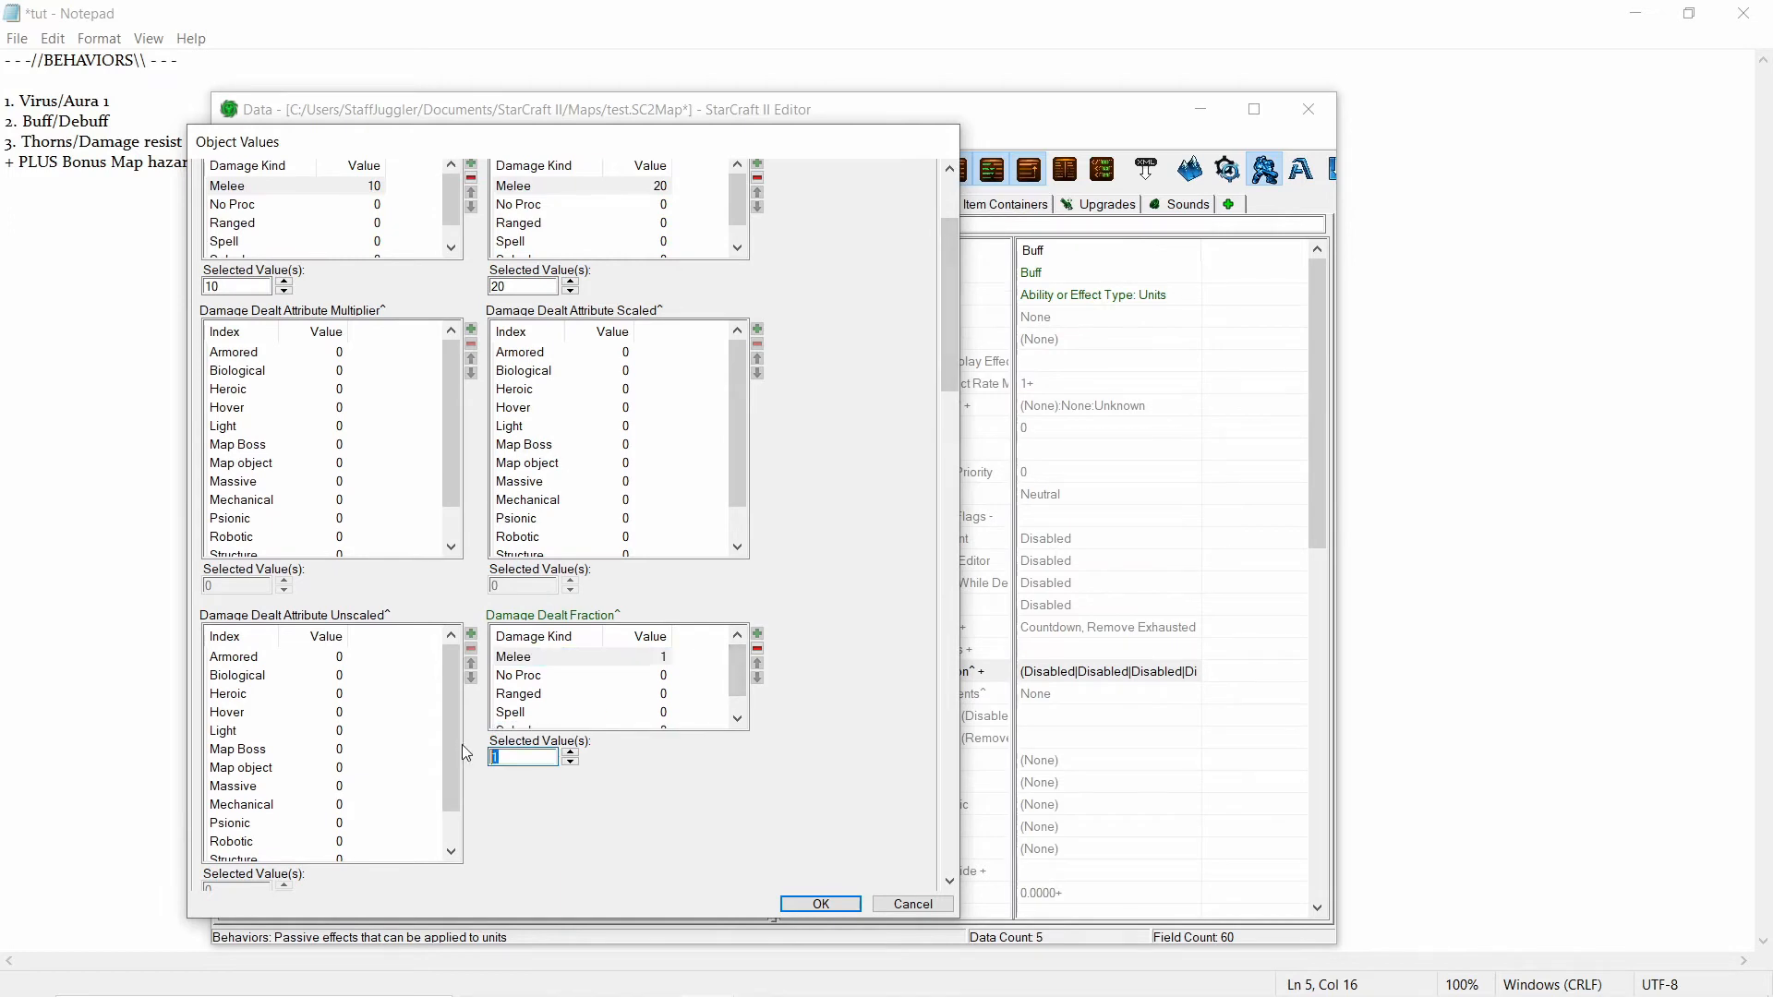
pyautogui.click(558, 661)
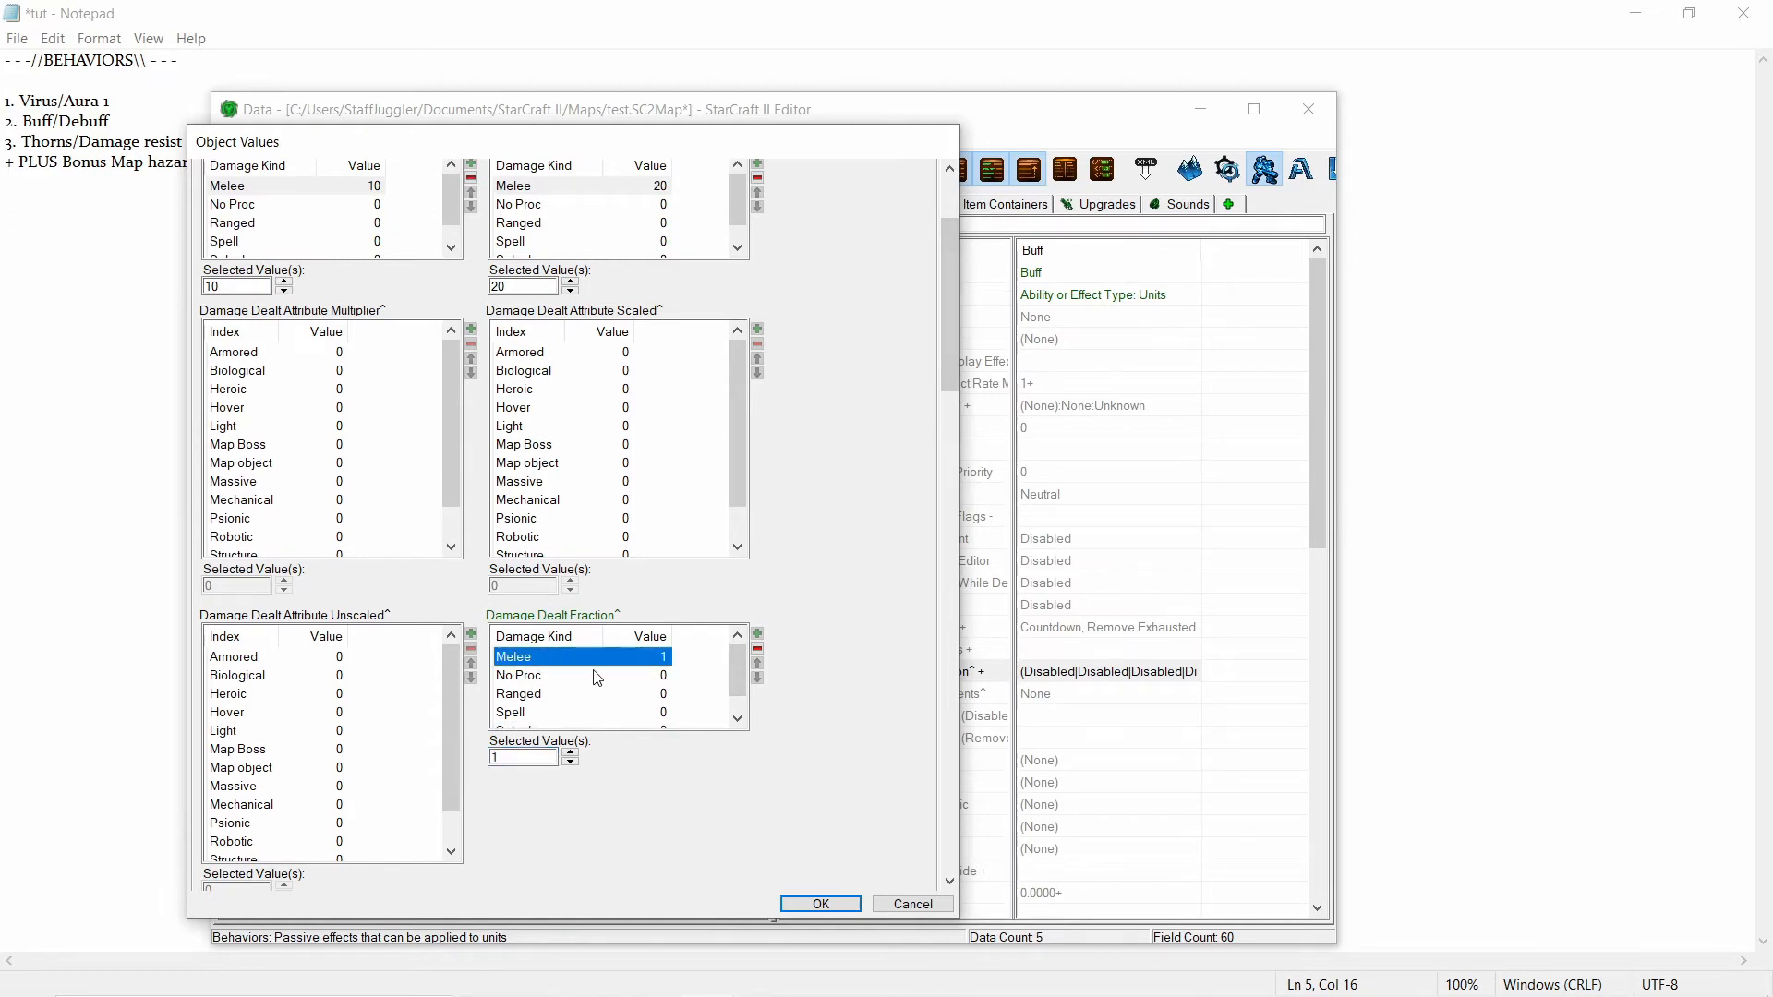
pyautogui.click(499, 757)
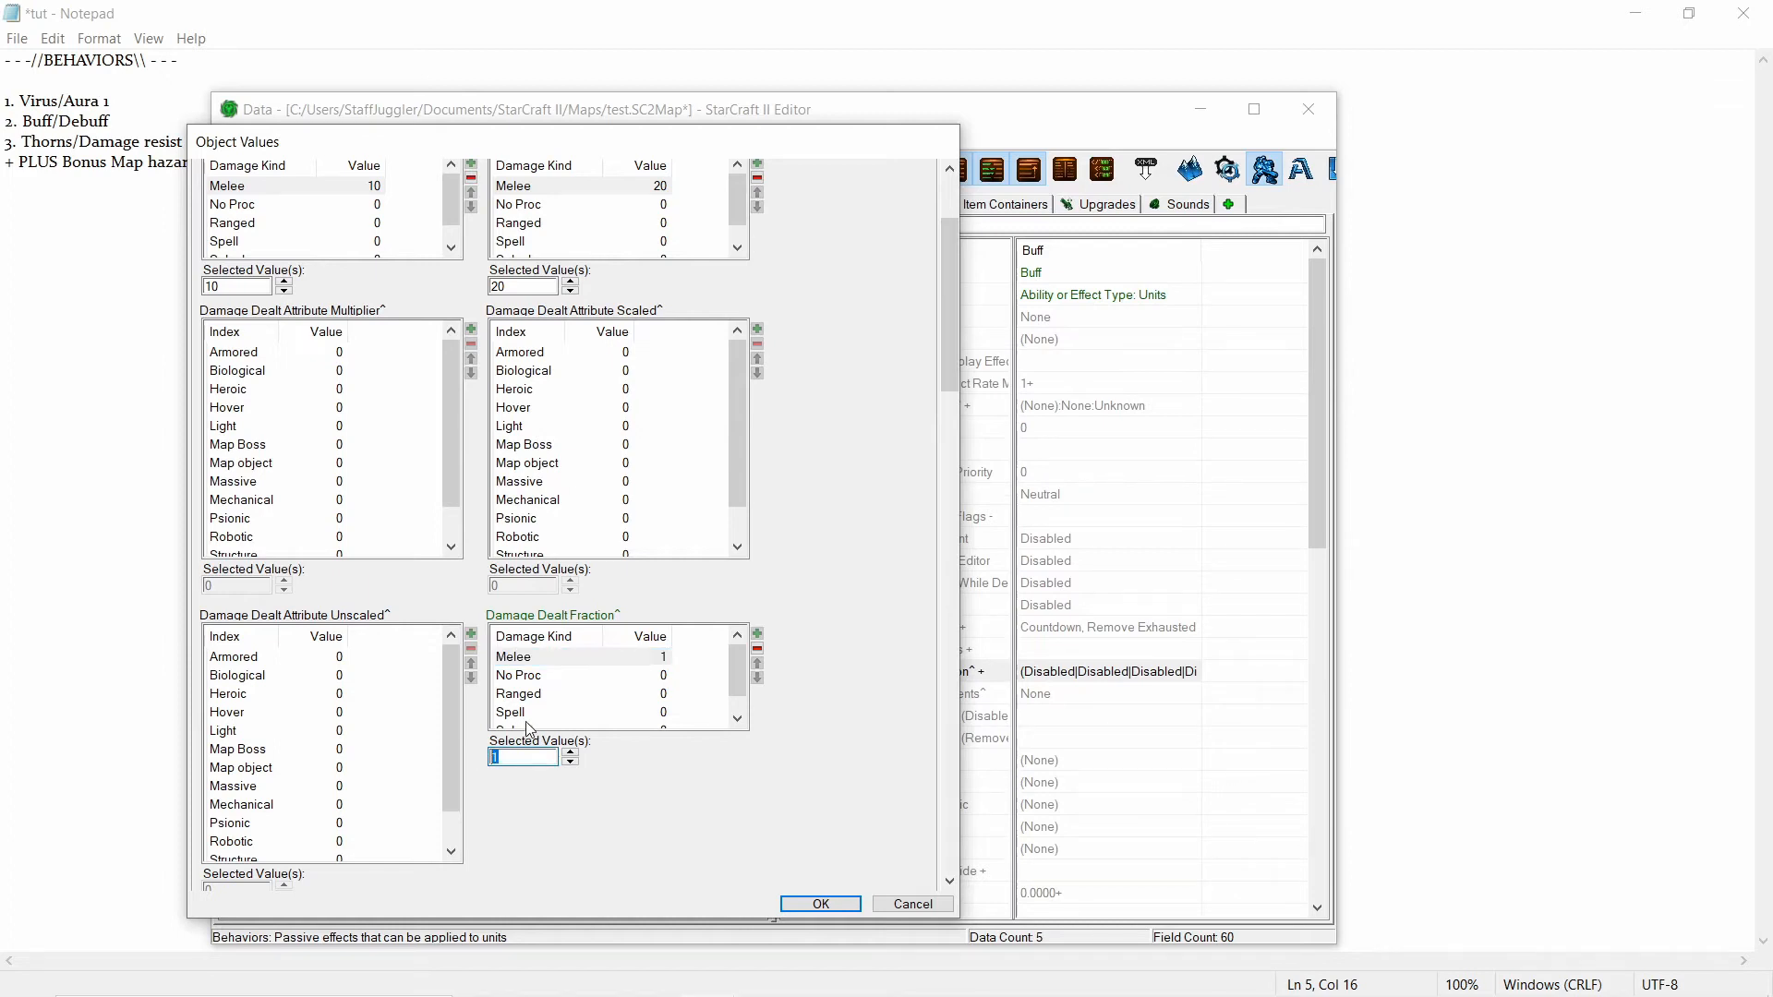
pyautogui.write('-.')
pyautogui.write('5')
pyautogui.click(545, 663)
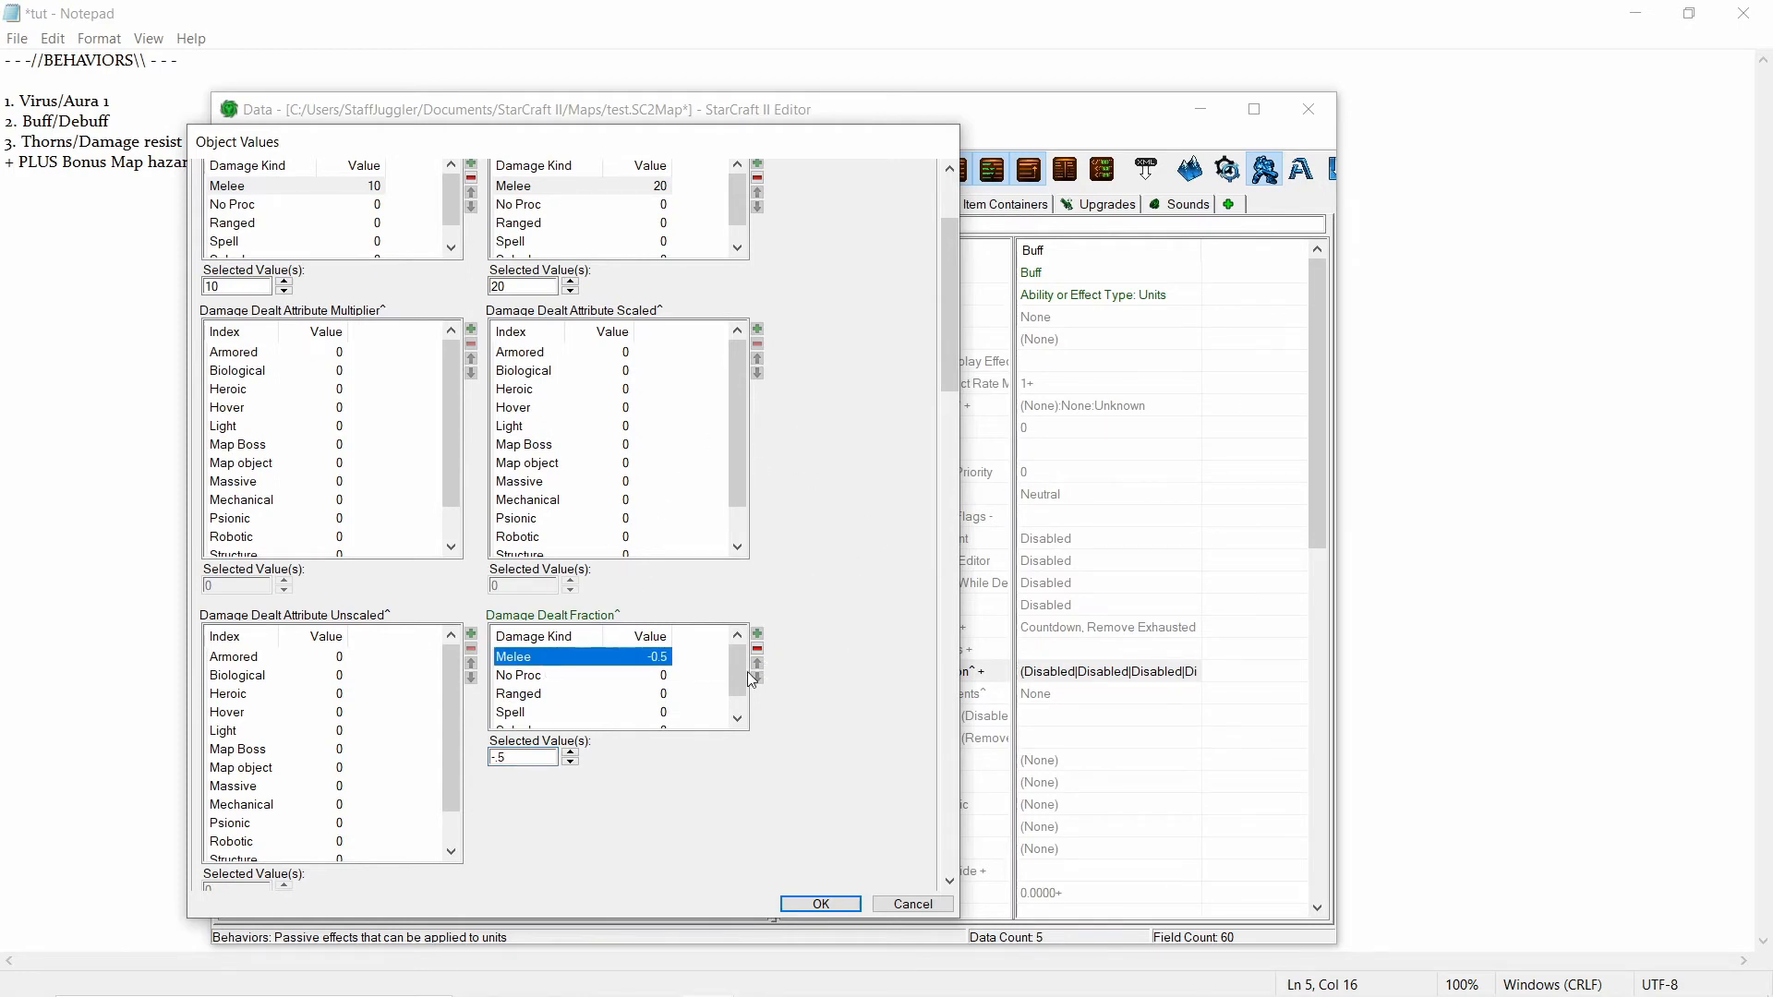
# Try other Melee values for Damage Dealt Fraction, including -0.9, and reset the value to 0.
pyautogui.click(500, 757)
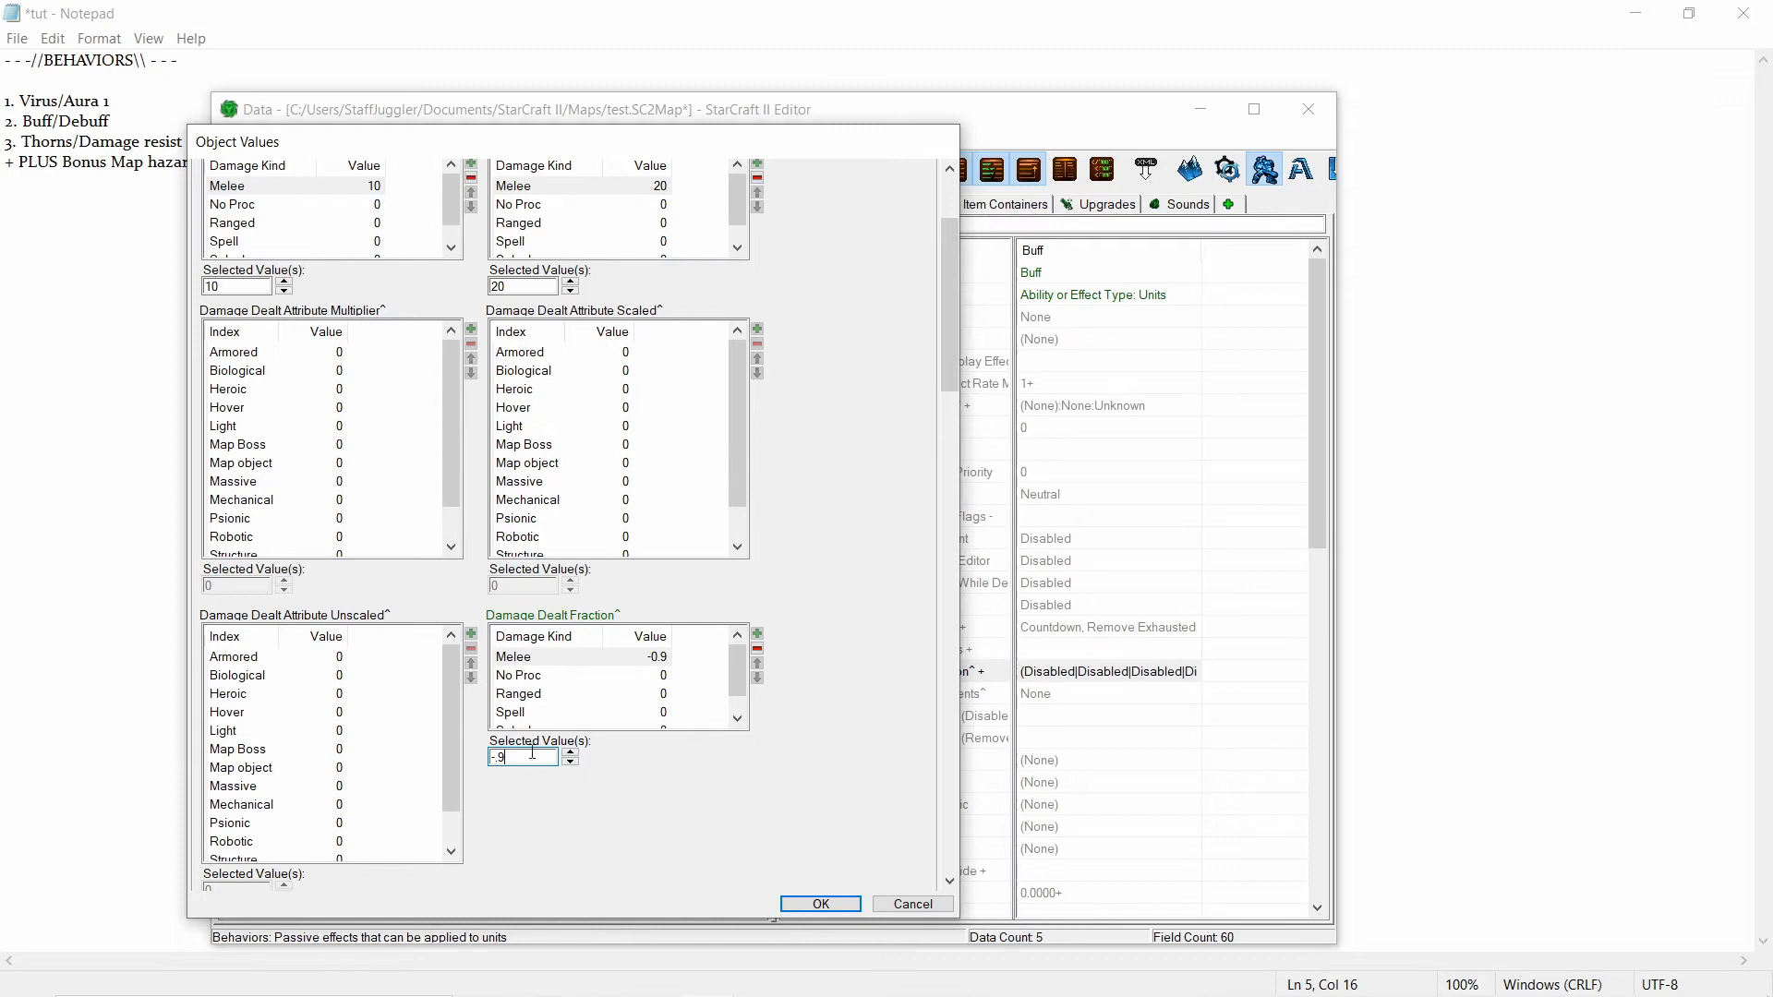
pyautogui.moveTo(528, 755); pyautogui.dragTo(491, 763)
pyautogui.press('BackSpace')
pyautogui.press('BackSpace')
pyautogui.write('4')
pyautogui.moveTo(519, 754); pyautogui.dragTo(486, 758)
pyautogui.write('0')
# Reset the Melee values of Damage Dealt (Unscaled) and Damage Dealt (Scaled) to 0.
pyautogui.moveTo(946, 319); pyautogui.dragTo(946, 240)
pyautogui.click(514, 453)
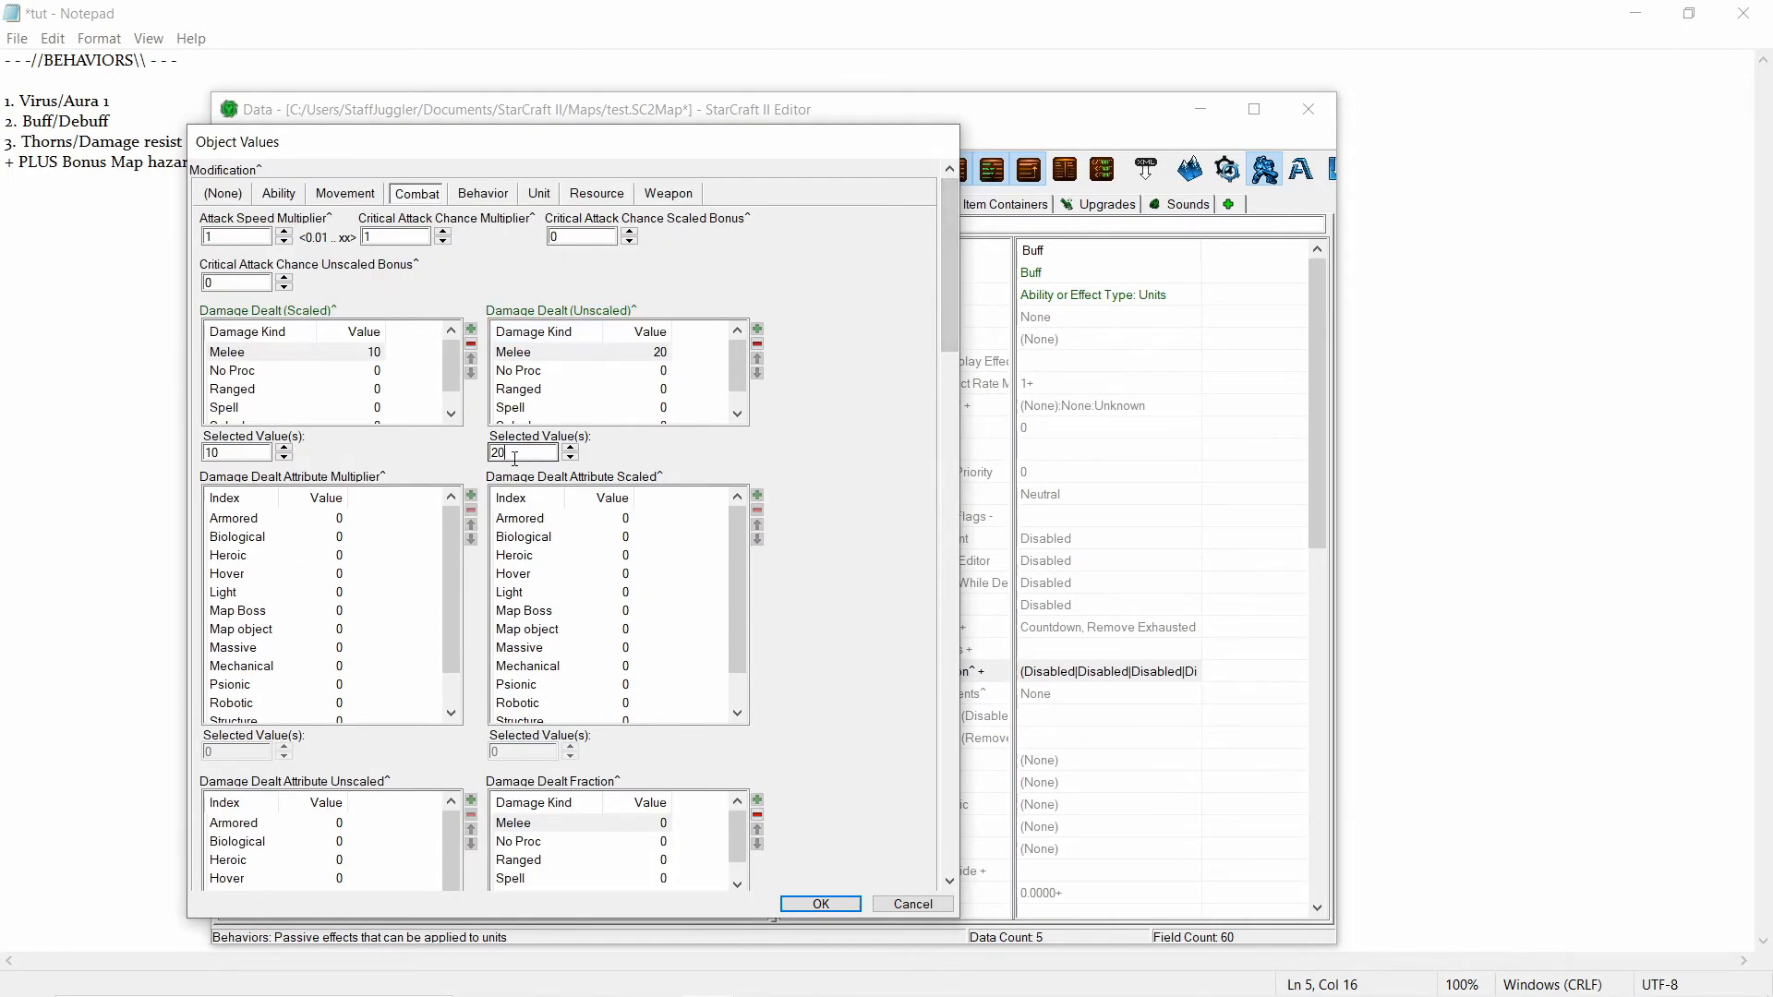
pyautogui.press('BackSpace')
pyautogui.press('BackSpace')
pyautogui.write('0')
pyautogui.moveTo(243, 454); pyautogui.dragTo(193, 444)
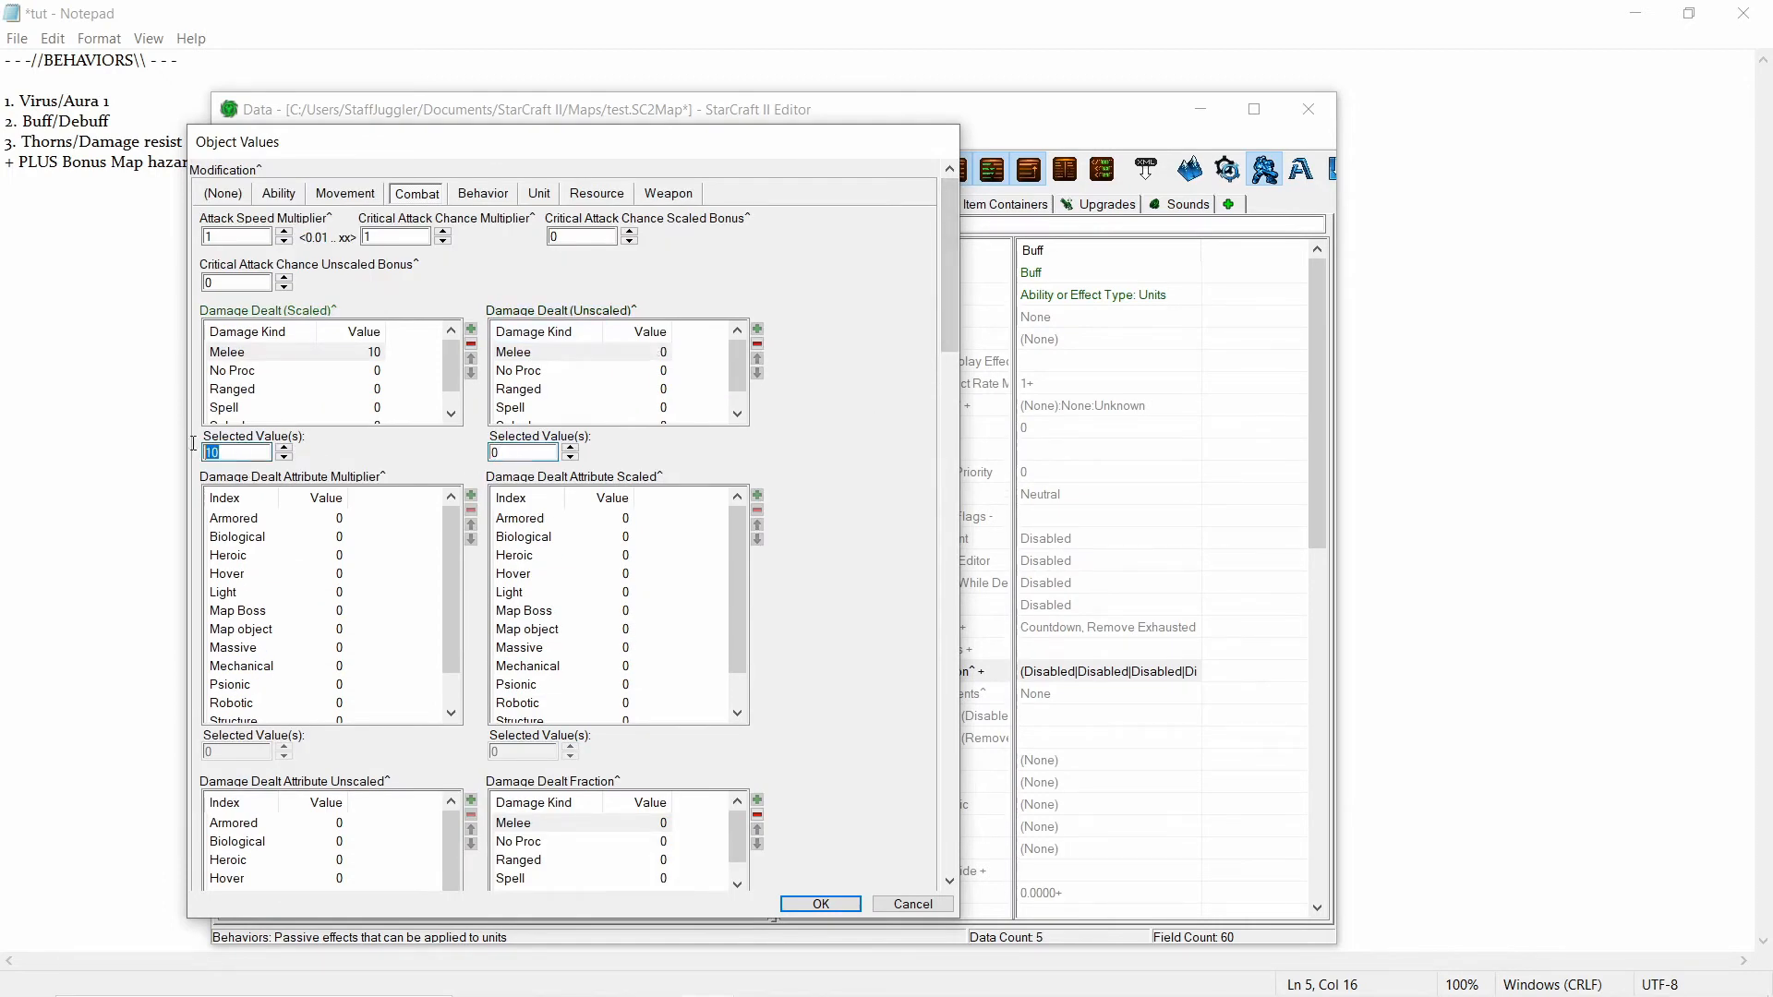
pyautogui.write('0')
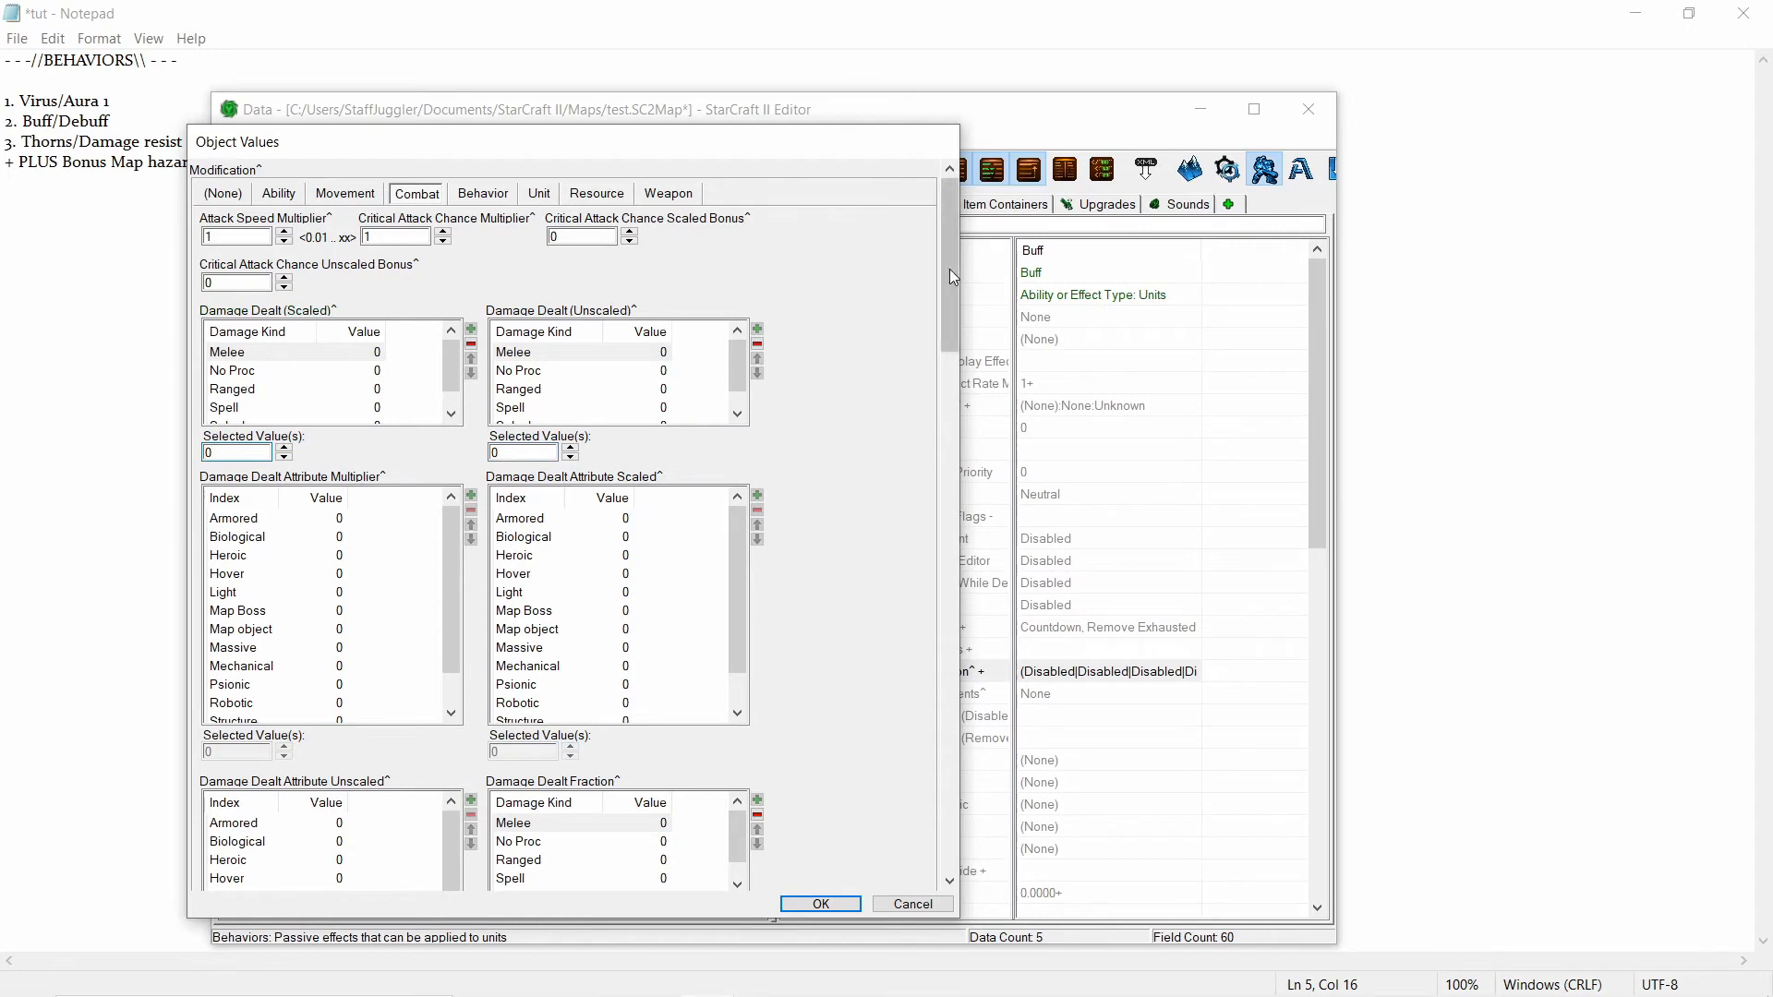
# Examine the Vital Leeched from Damage Dealt setting for Life, including its description and its Melee, Ranged and Spell damage kinds.
pyautogui.moveTo(949, 269)
pyautogui.mouseDown()
pyautogui.moveTo(928, 562)
pyautogui.moveTo(948, 799)
pyautogui.mouseUp()
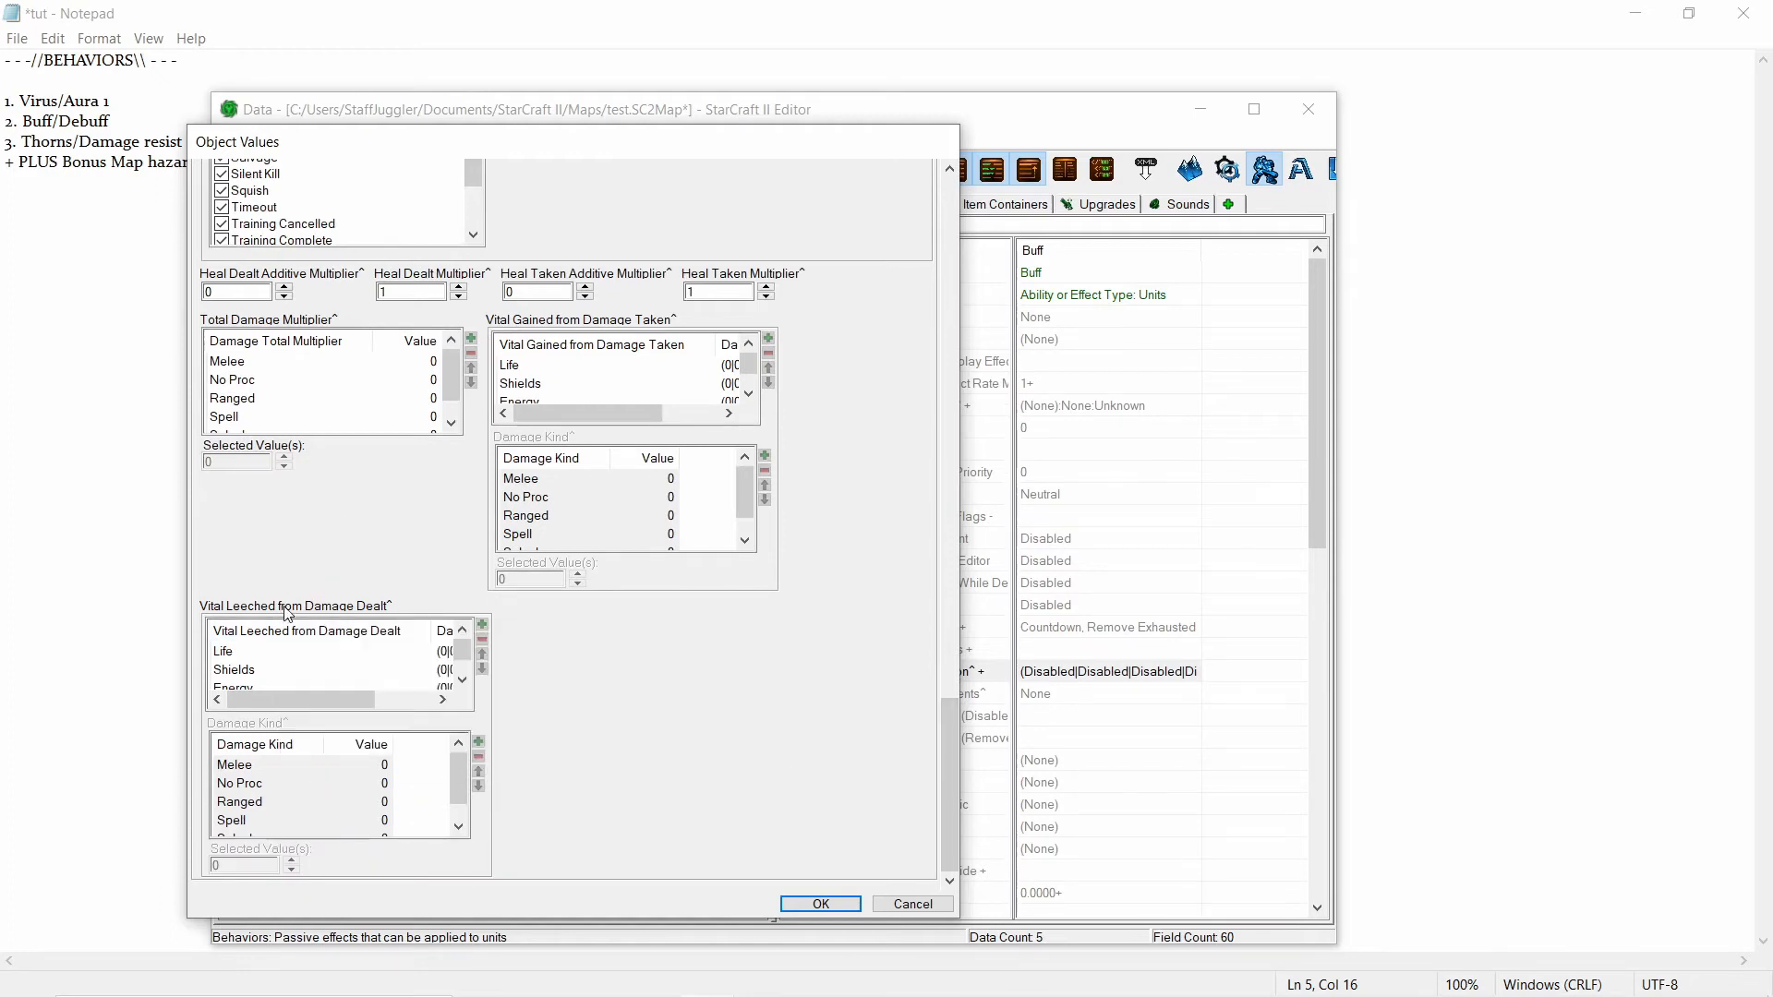
pyautogui.click(239, 654)
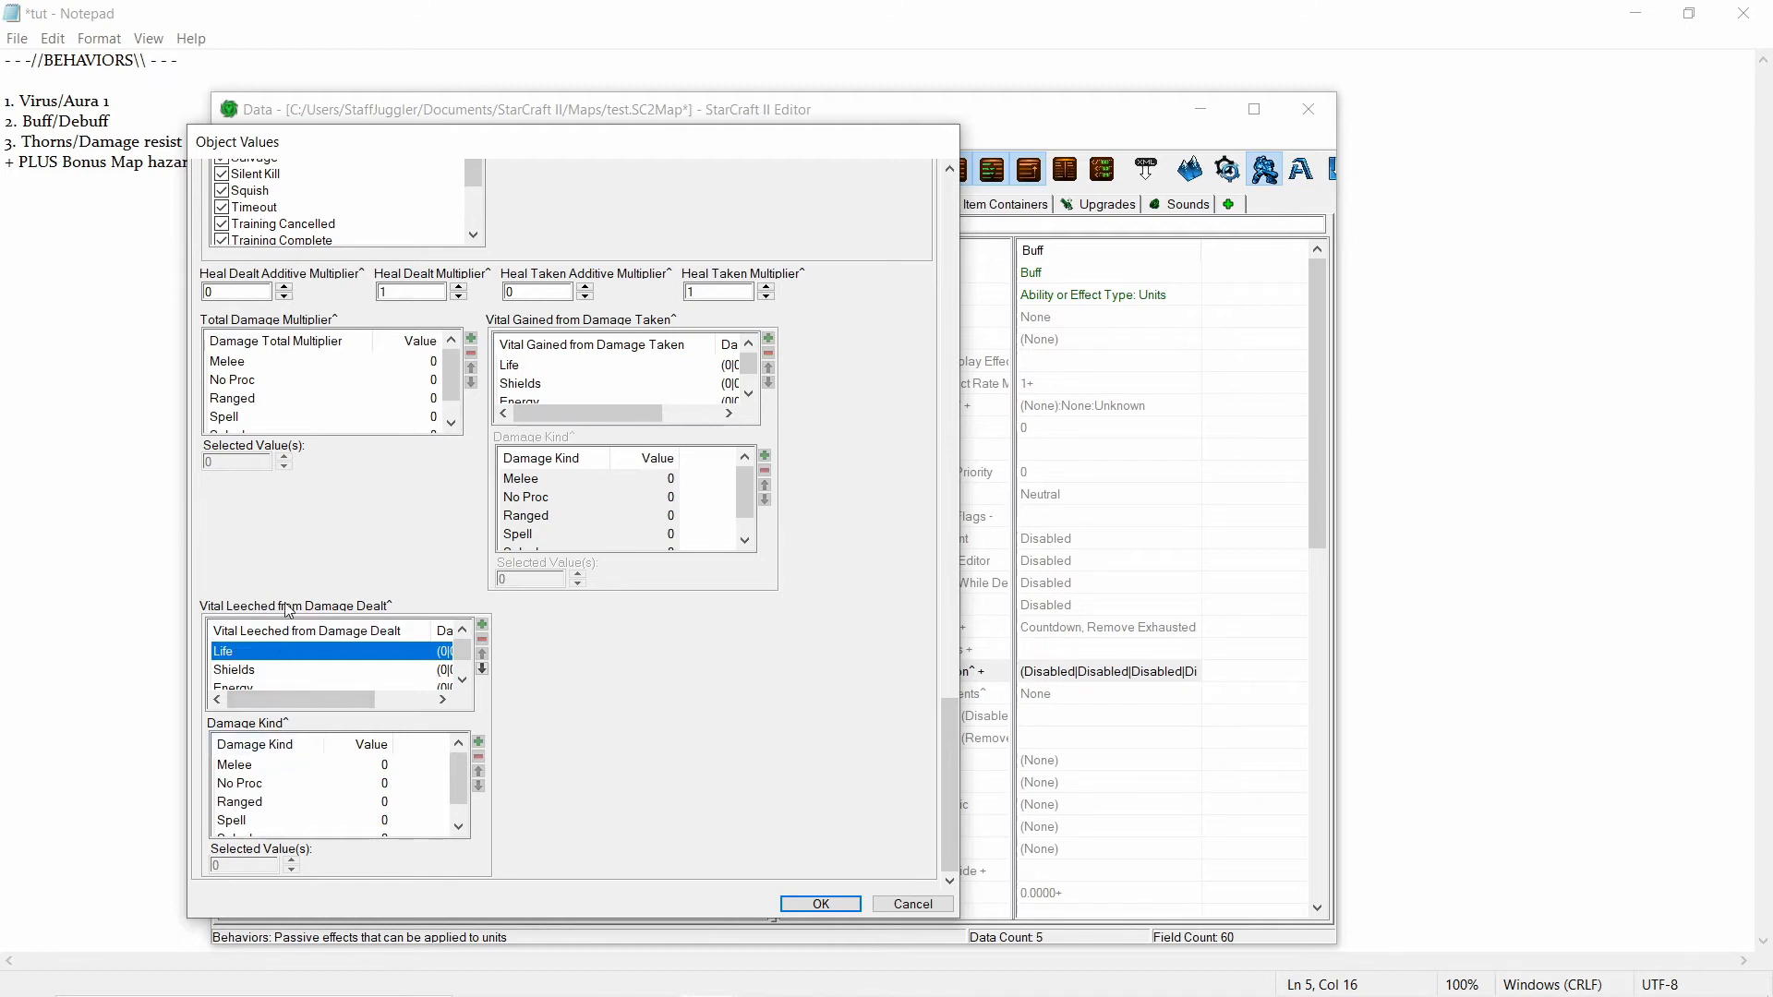
pyautogui.moveTo(275, 609)
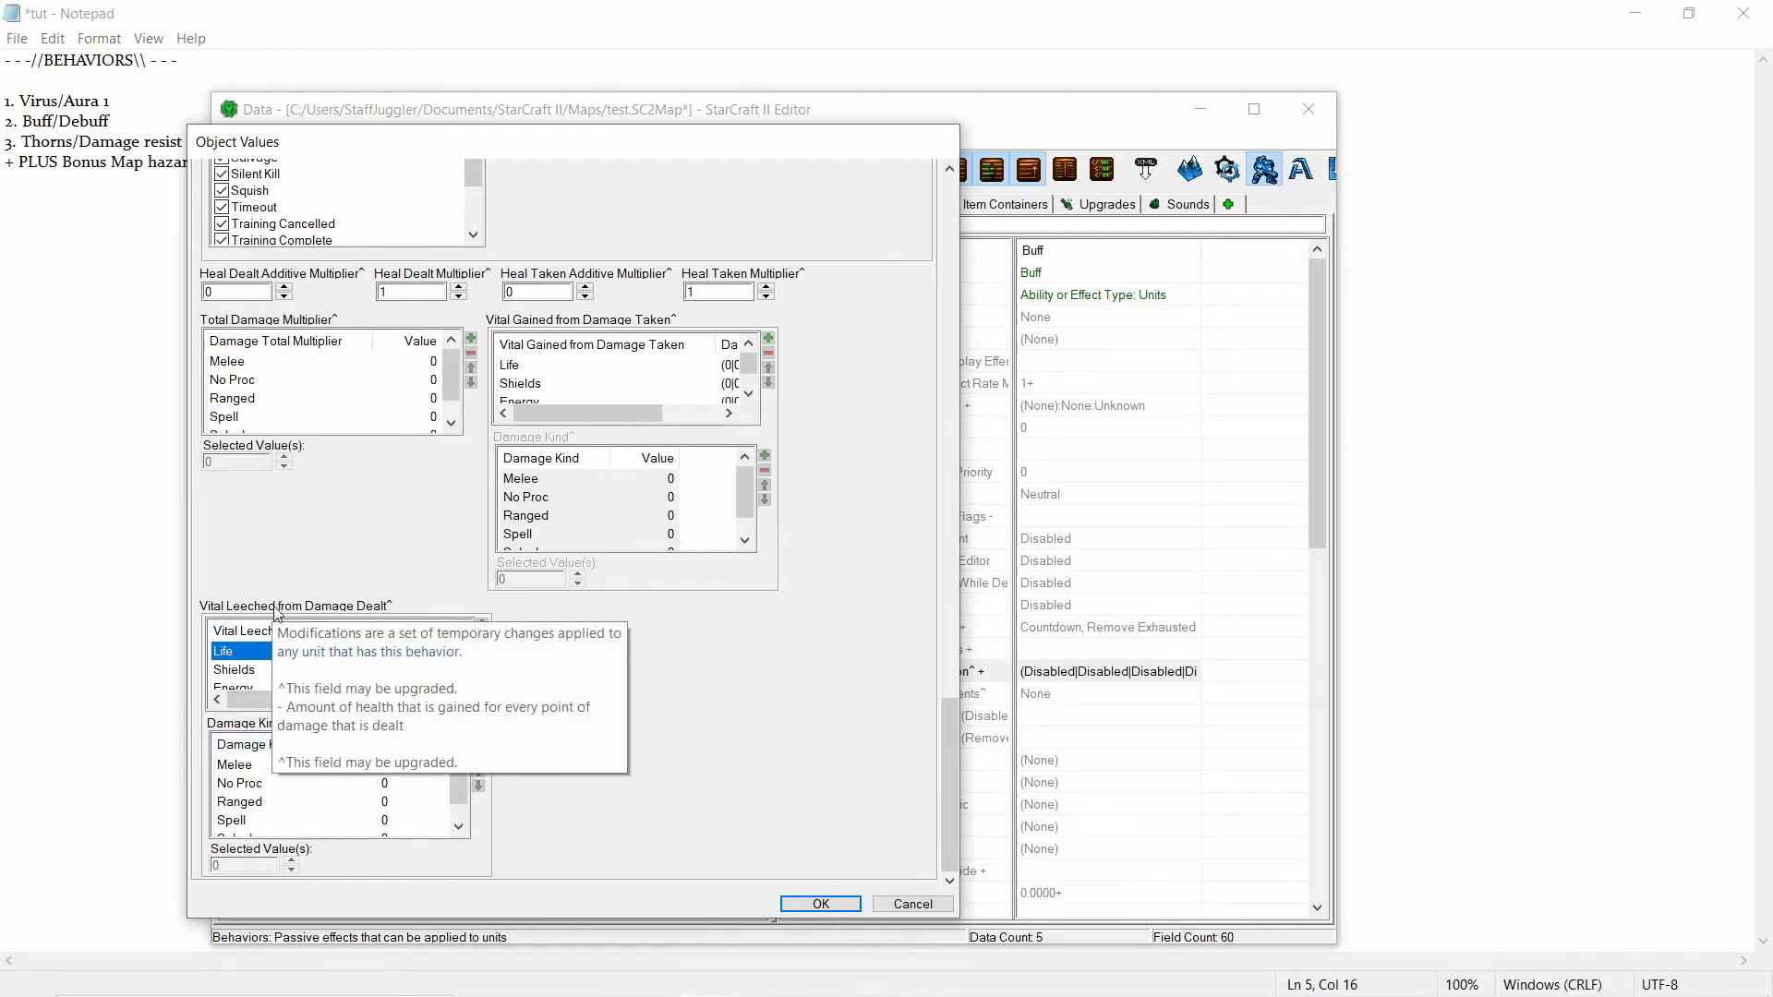
pyautogui.click(262, 766)
pyautogui.click(257, 801)
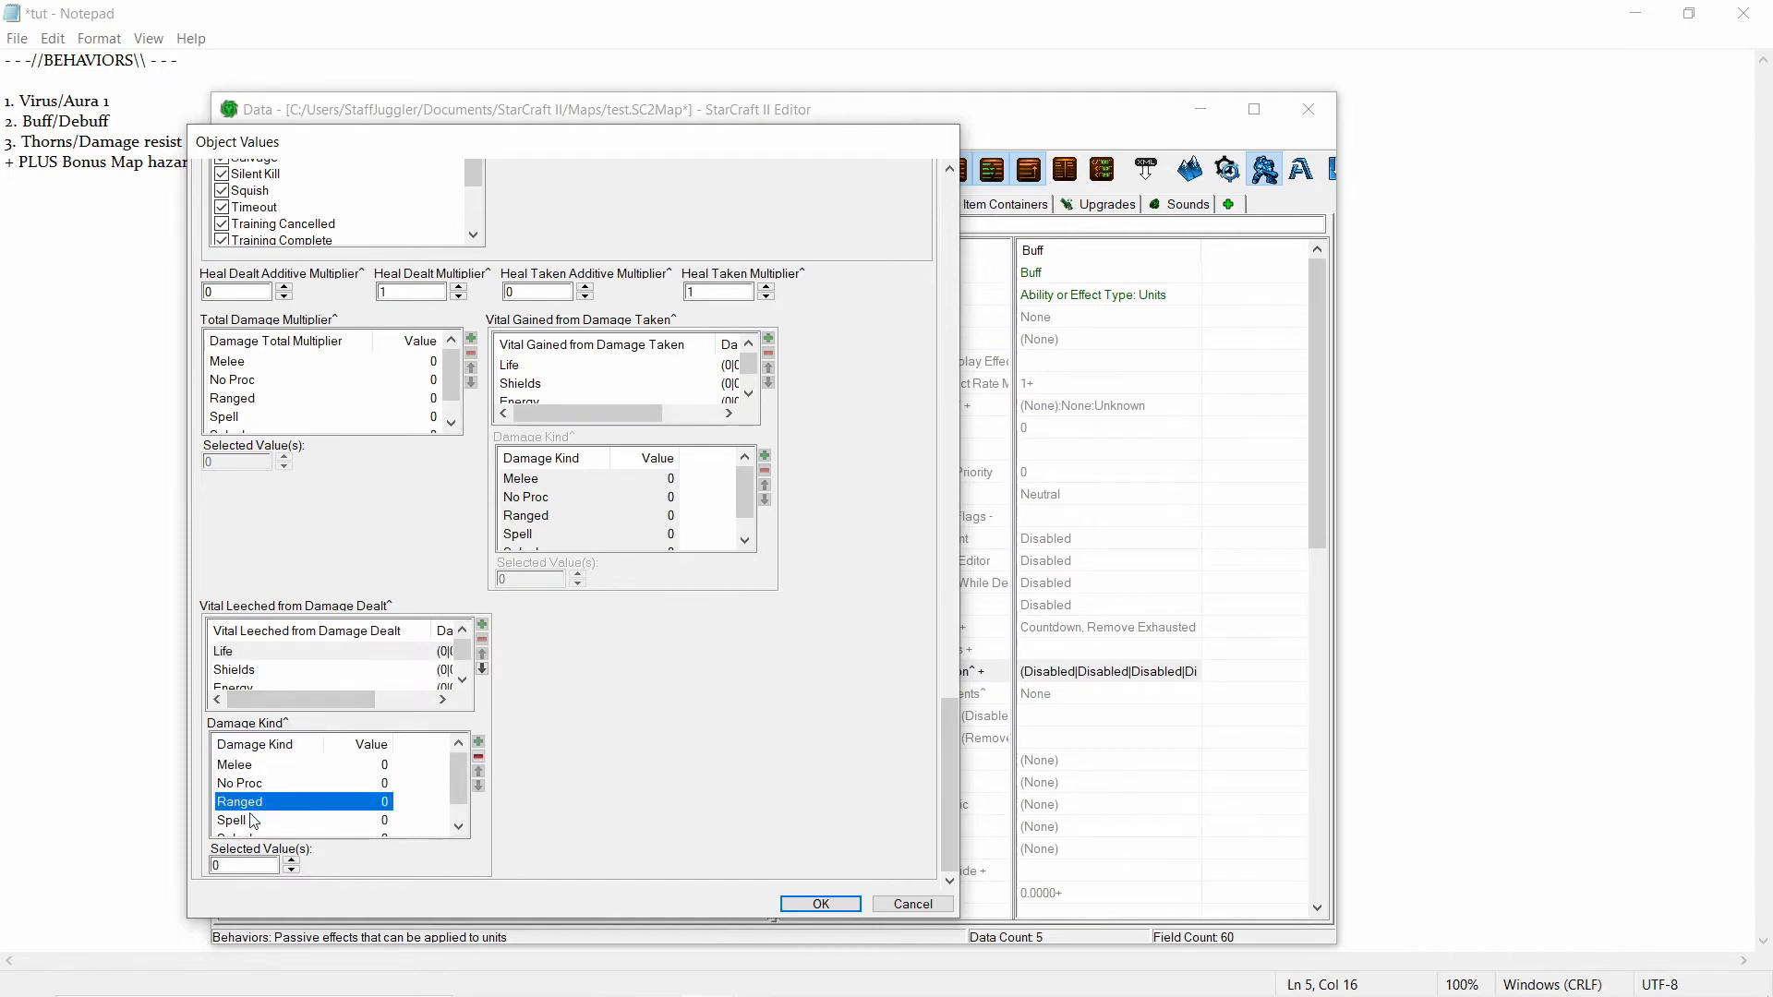
pyautogui.click(254, 821)
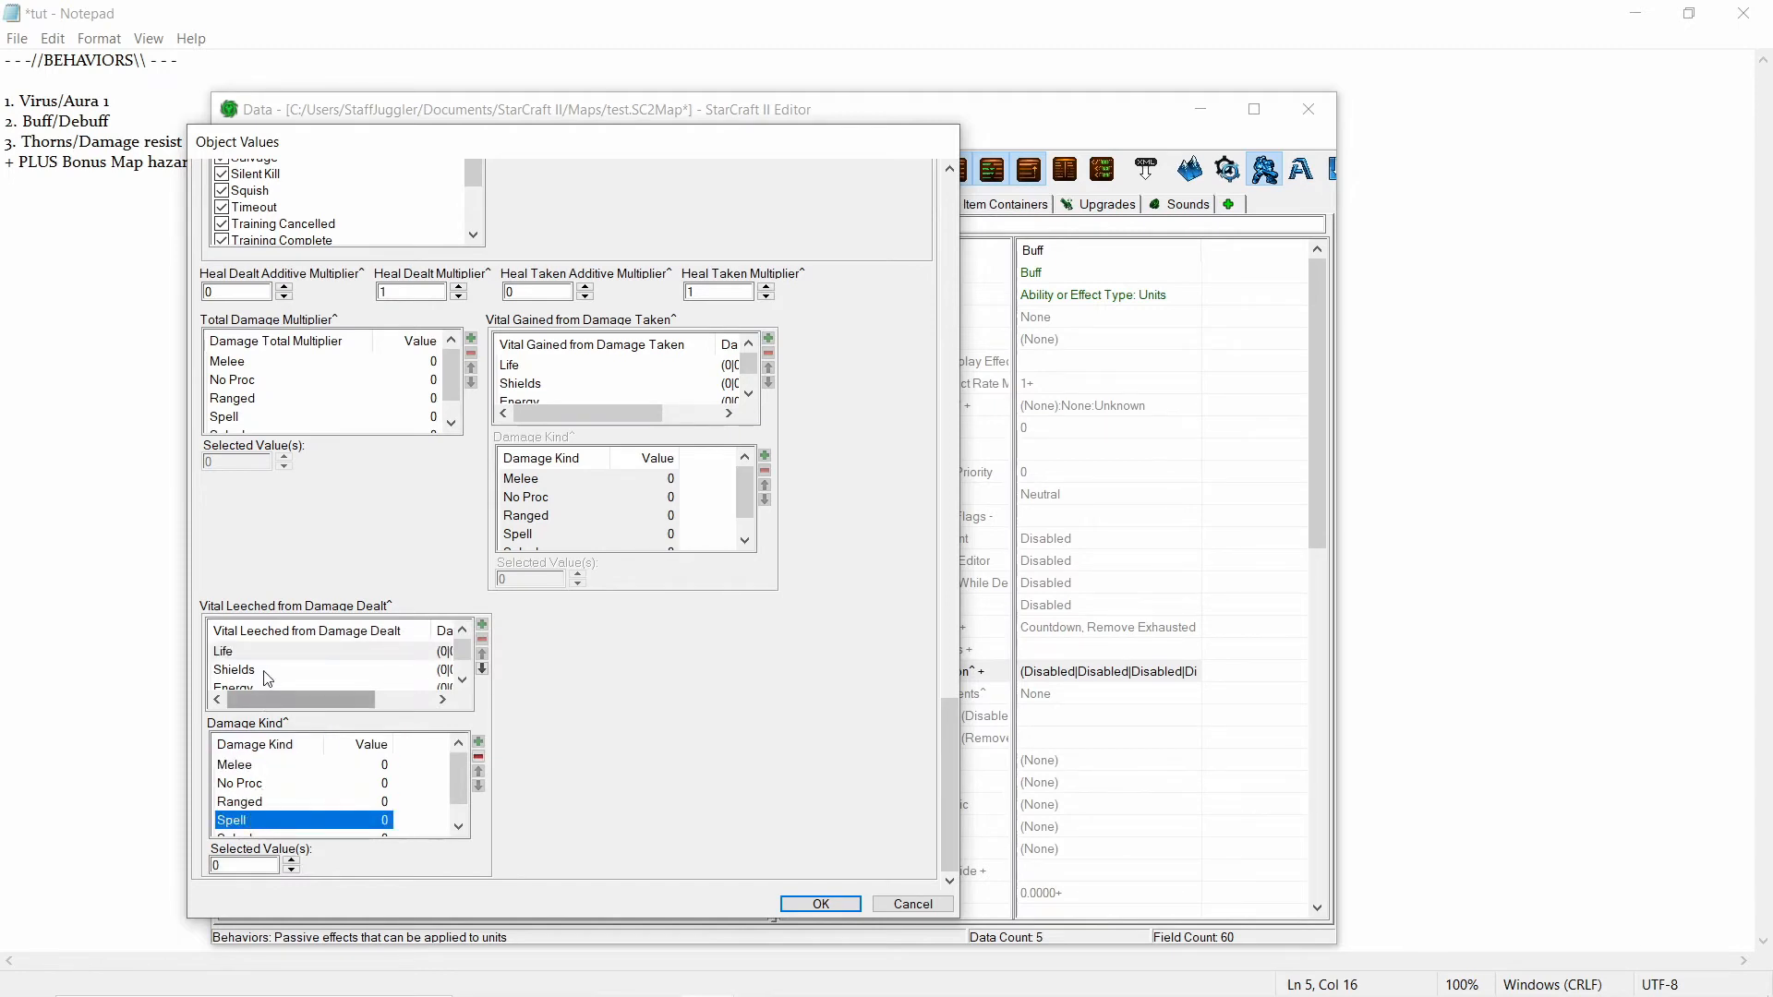
pyautogui.scroll(-1, 267, 677)
pyautogui.scroll(1, 267, 677)
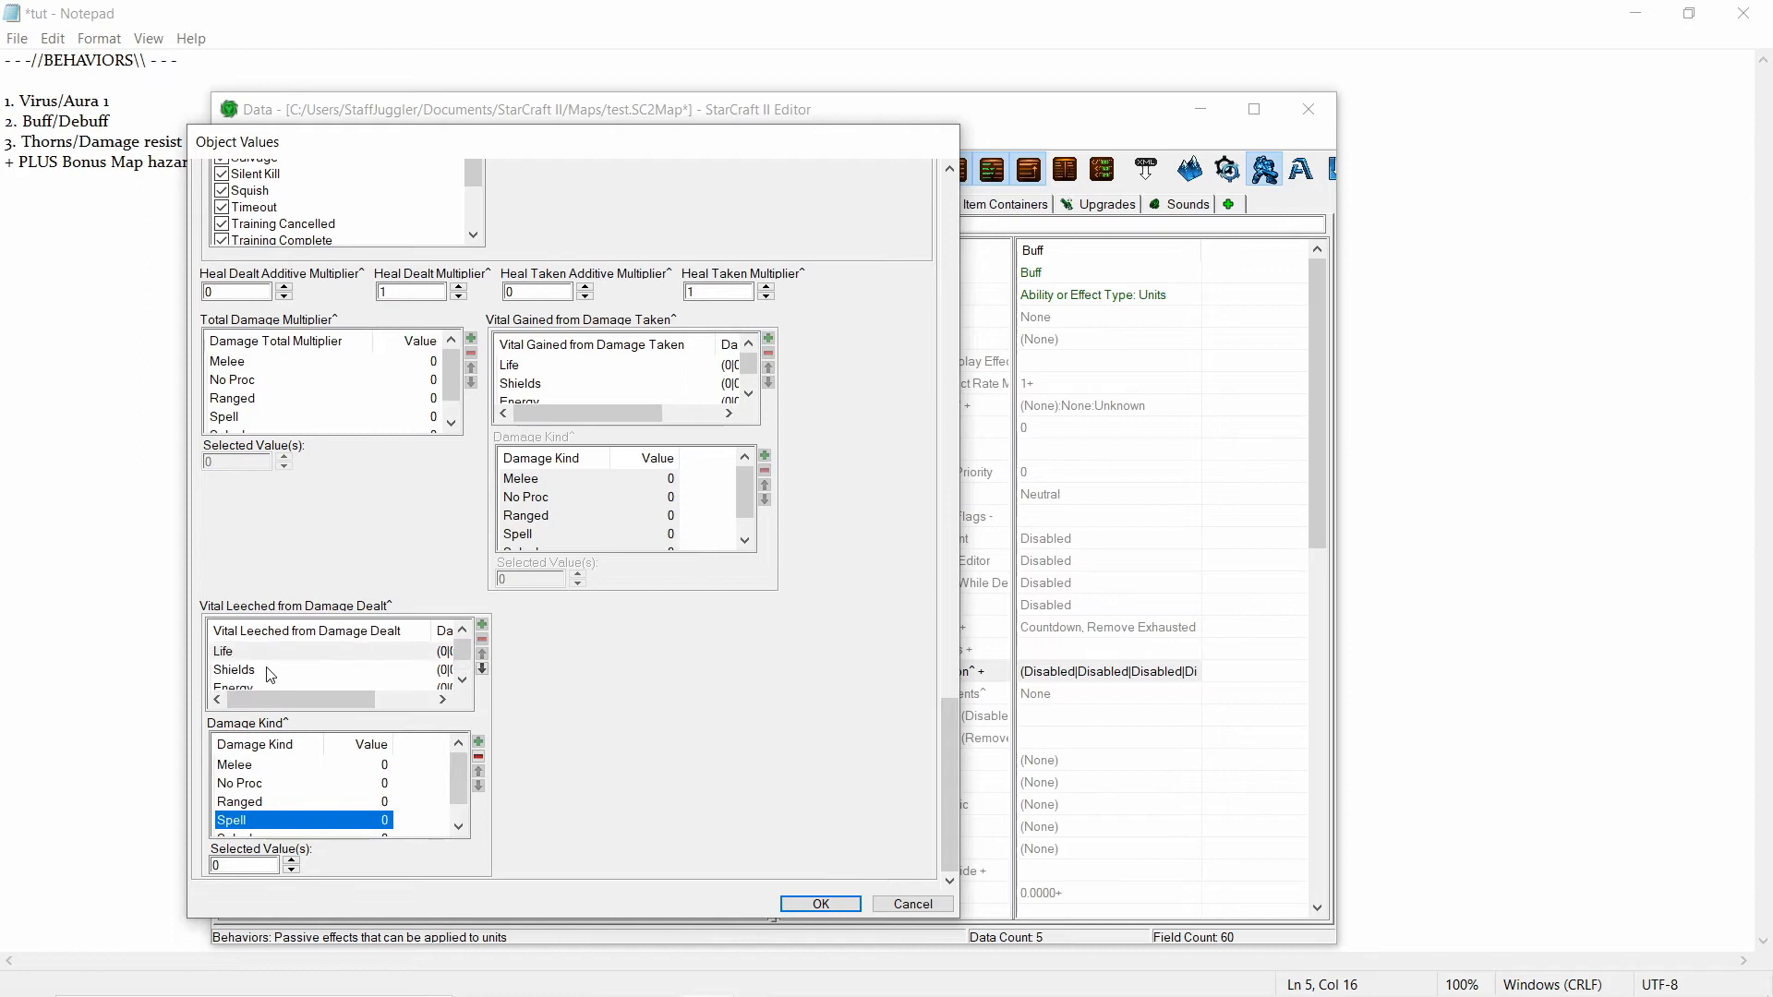
# Examine the Shields and Energy entries of Vital Leeched from Damage Dealt together with their Spell damage kind.
pyautogui.click(272, 674)
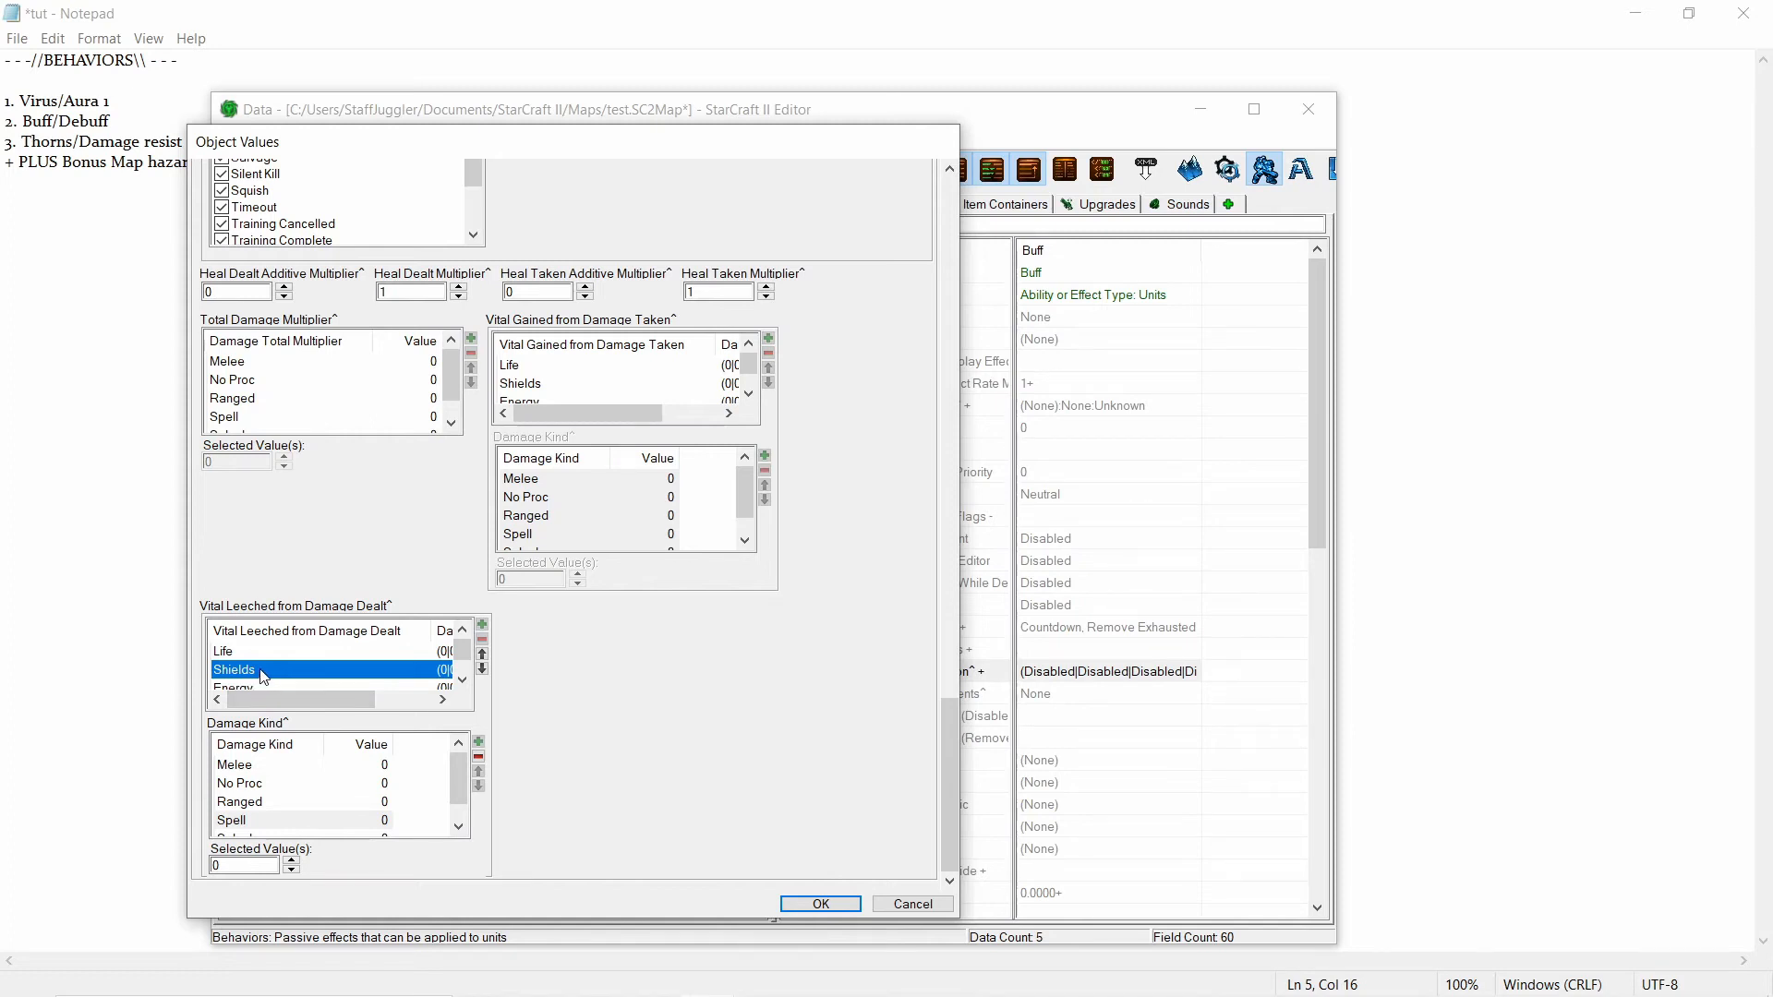
pyautogui.scroll(-1, 263, 675)
pyautogui.click(263, 671)
pyautogui.click(255, 823)
pyautogui.scroll(-1, 266, 811)
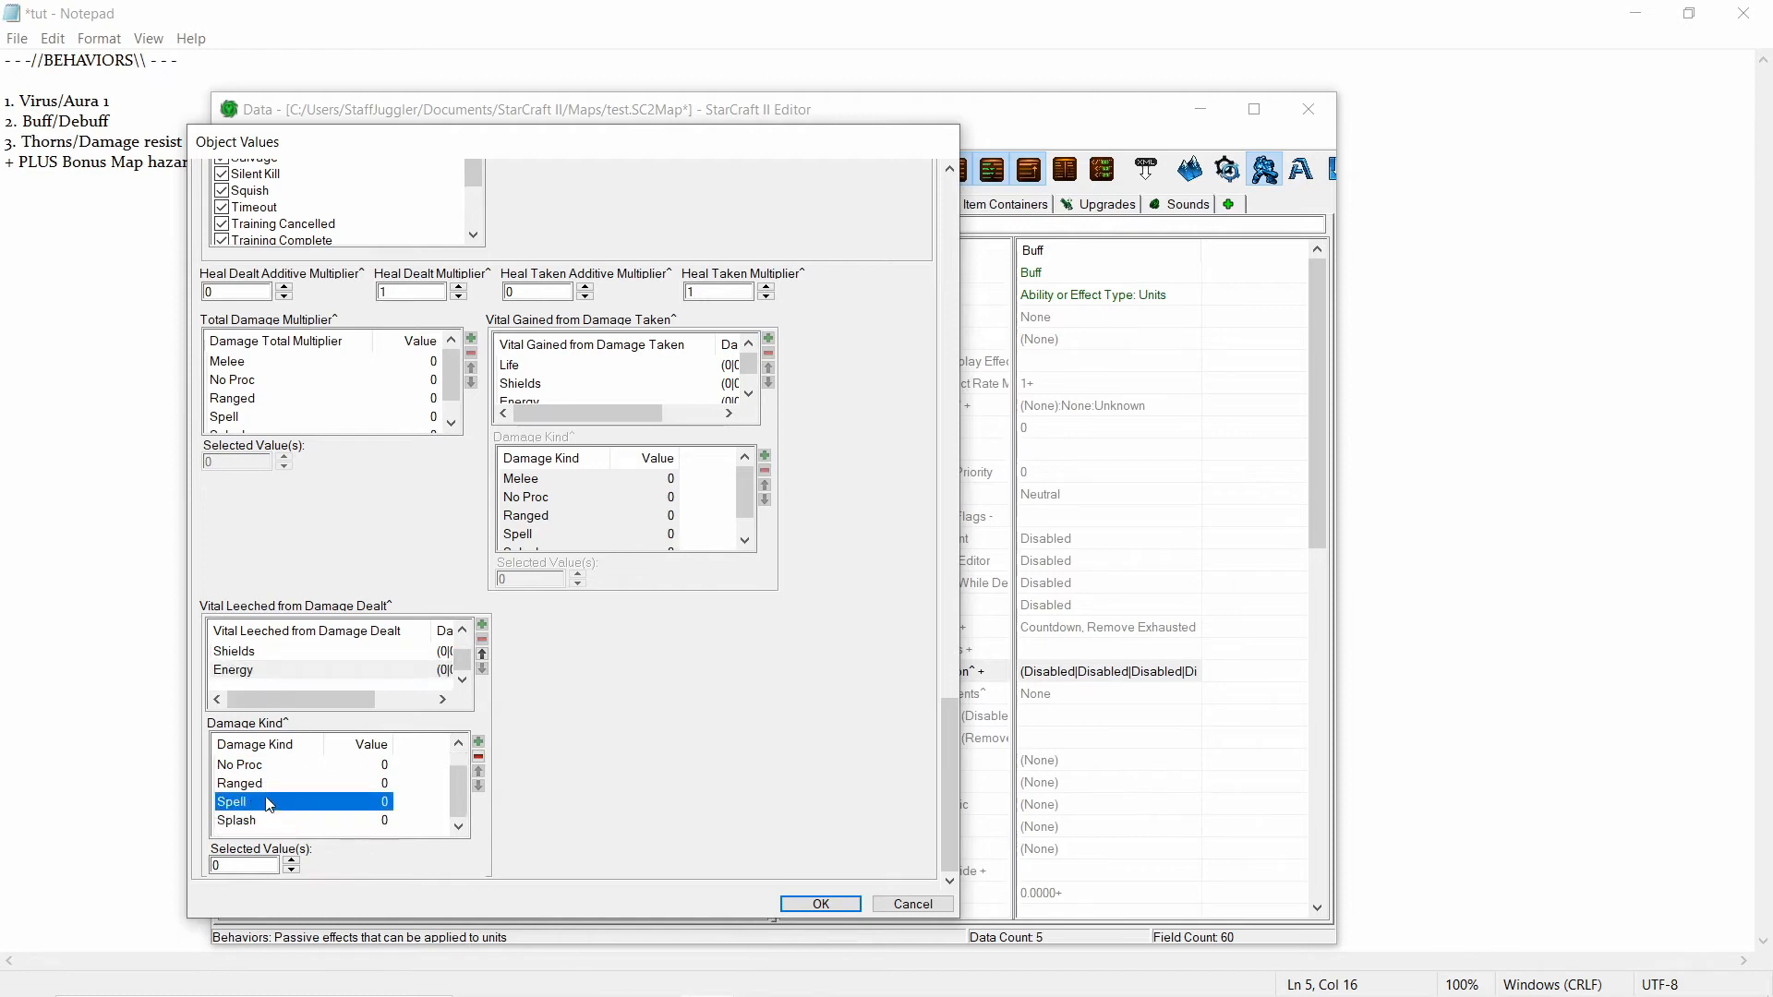
pyautogui.click(272, 671)
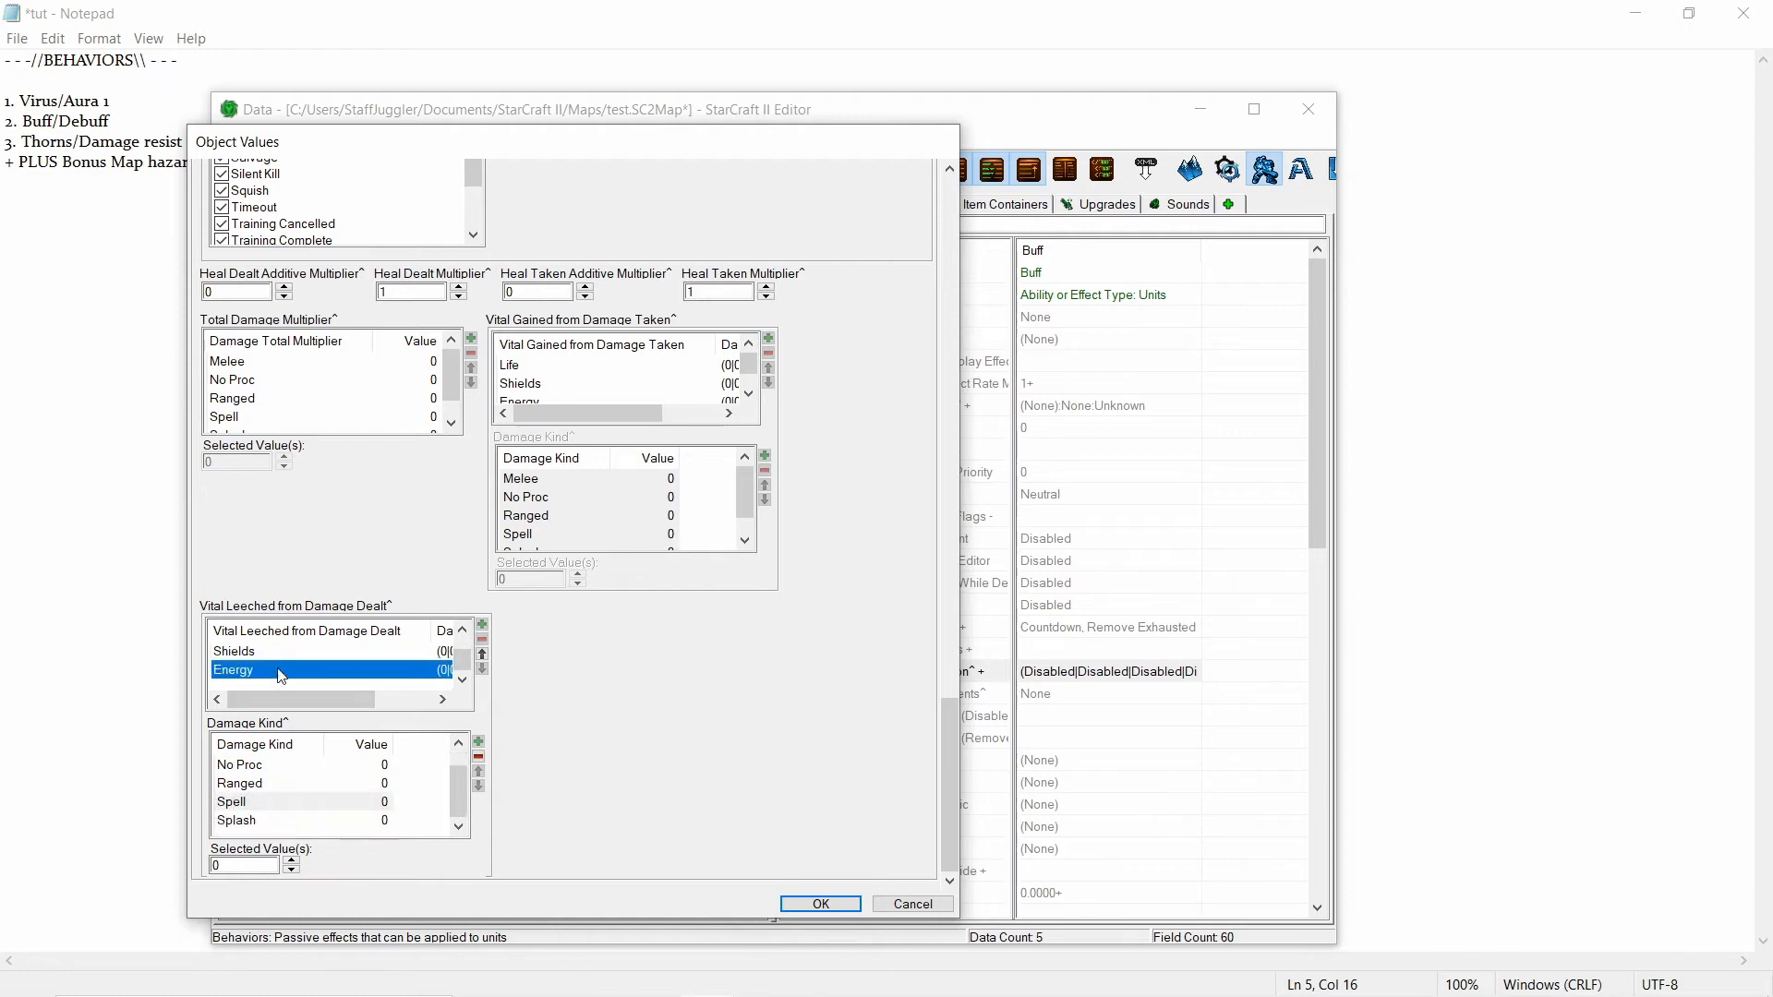
pyautogui.click(258, 801)
pyautogui.click(231, 865)
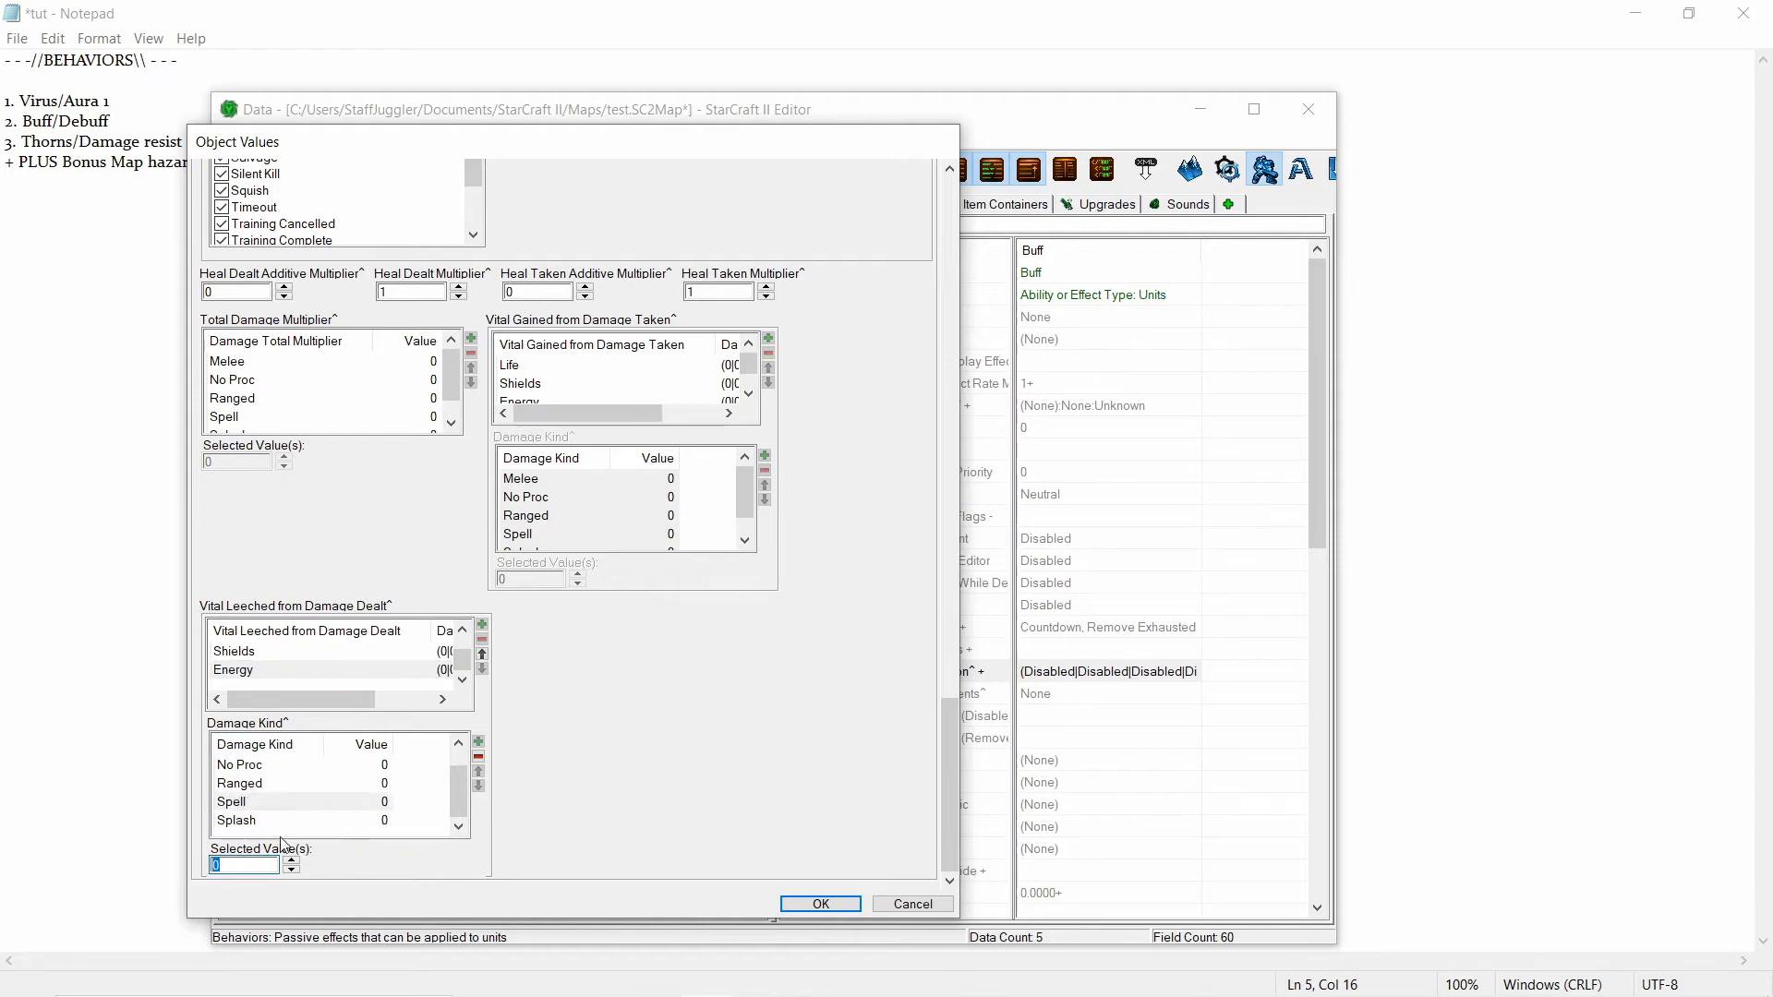
pyautogui.click(269, 675)
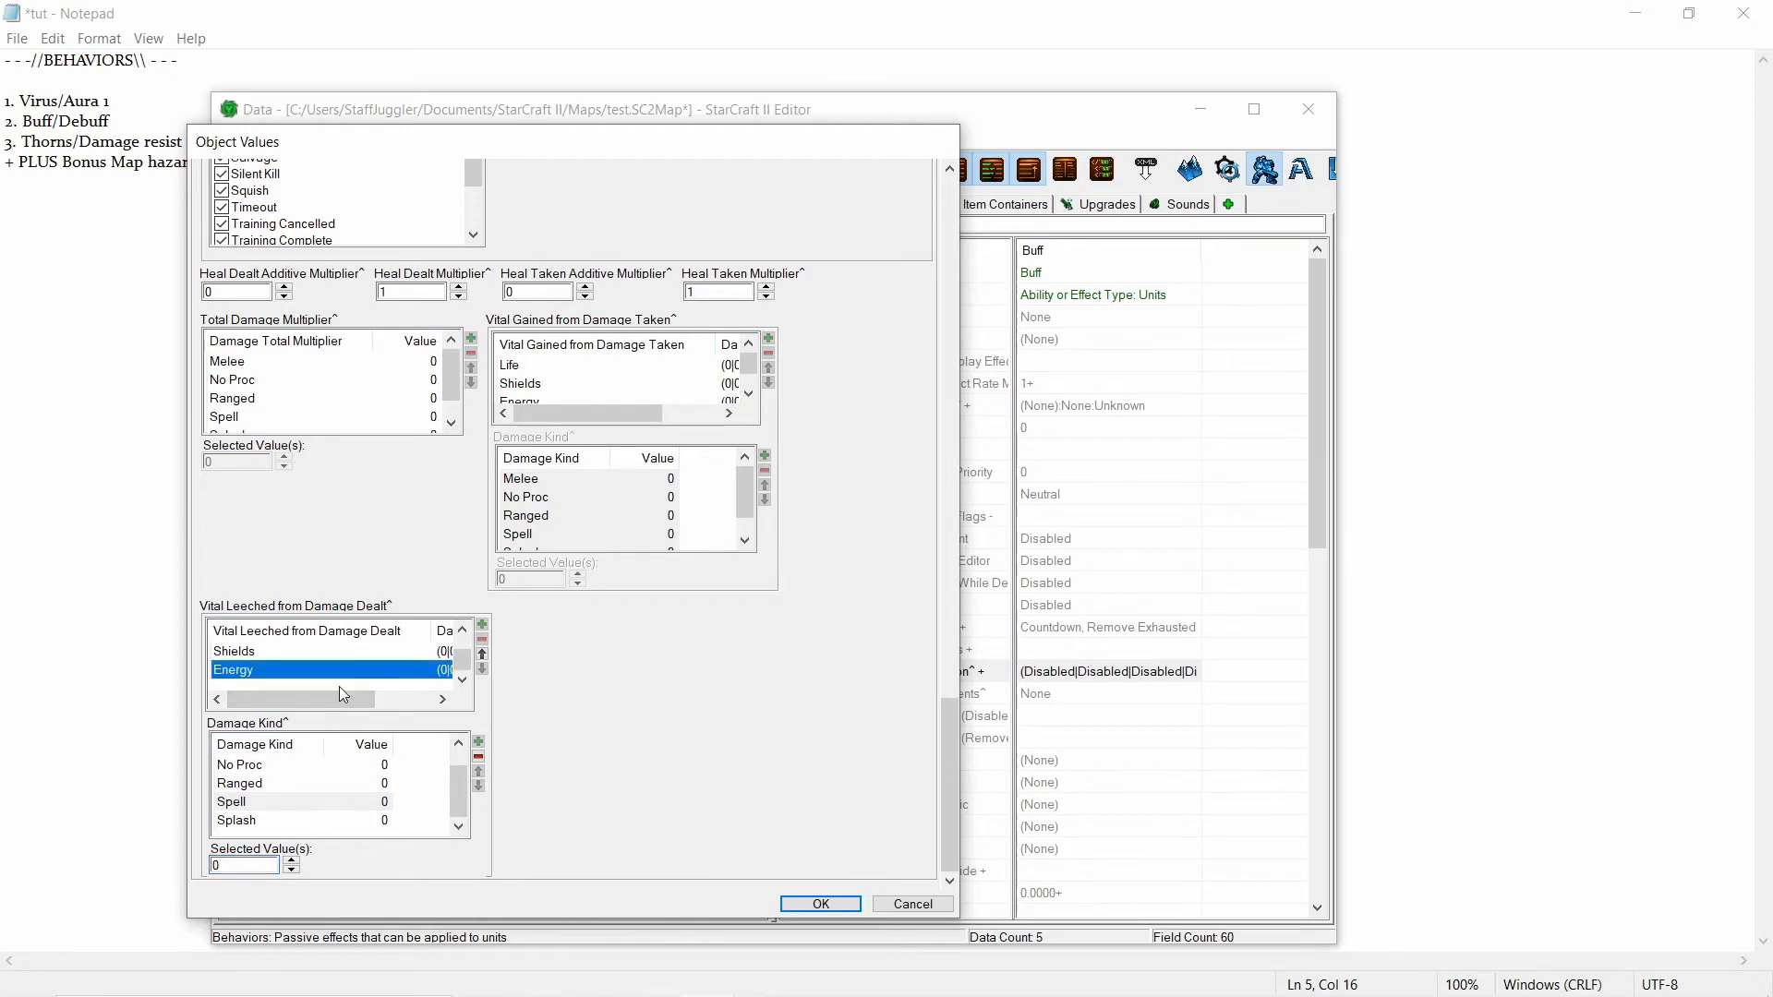
# Set the Spell damage kind of Energy in Vital Leeched from Damage Dealt to 0.5.
pyautogui.moveTo(321, 701)
pyautogui.mouseDown()
pyautogui.moveTo(377, 707)
pyautogui.moveTo(323, 706)
pyautogui.mouseUp()
pyautogui.click(263, 651)
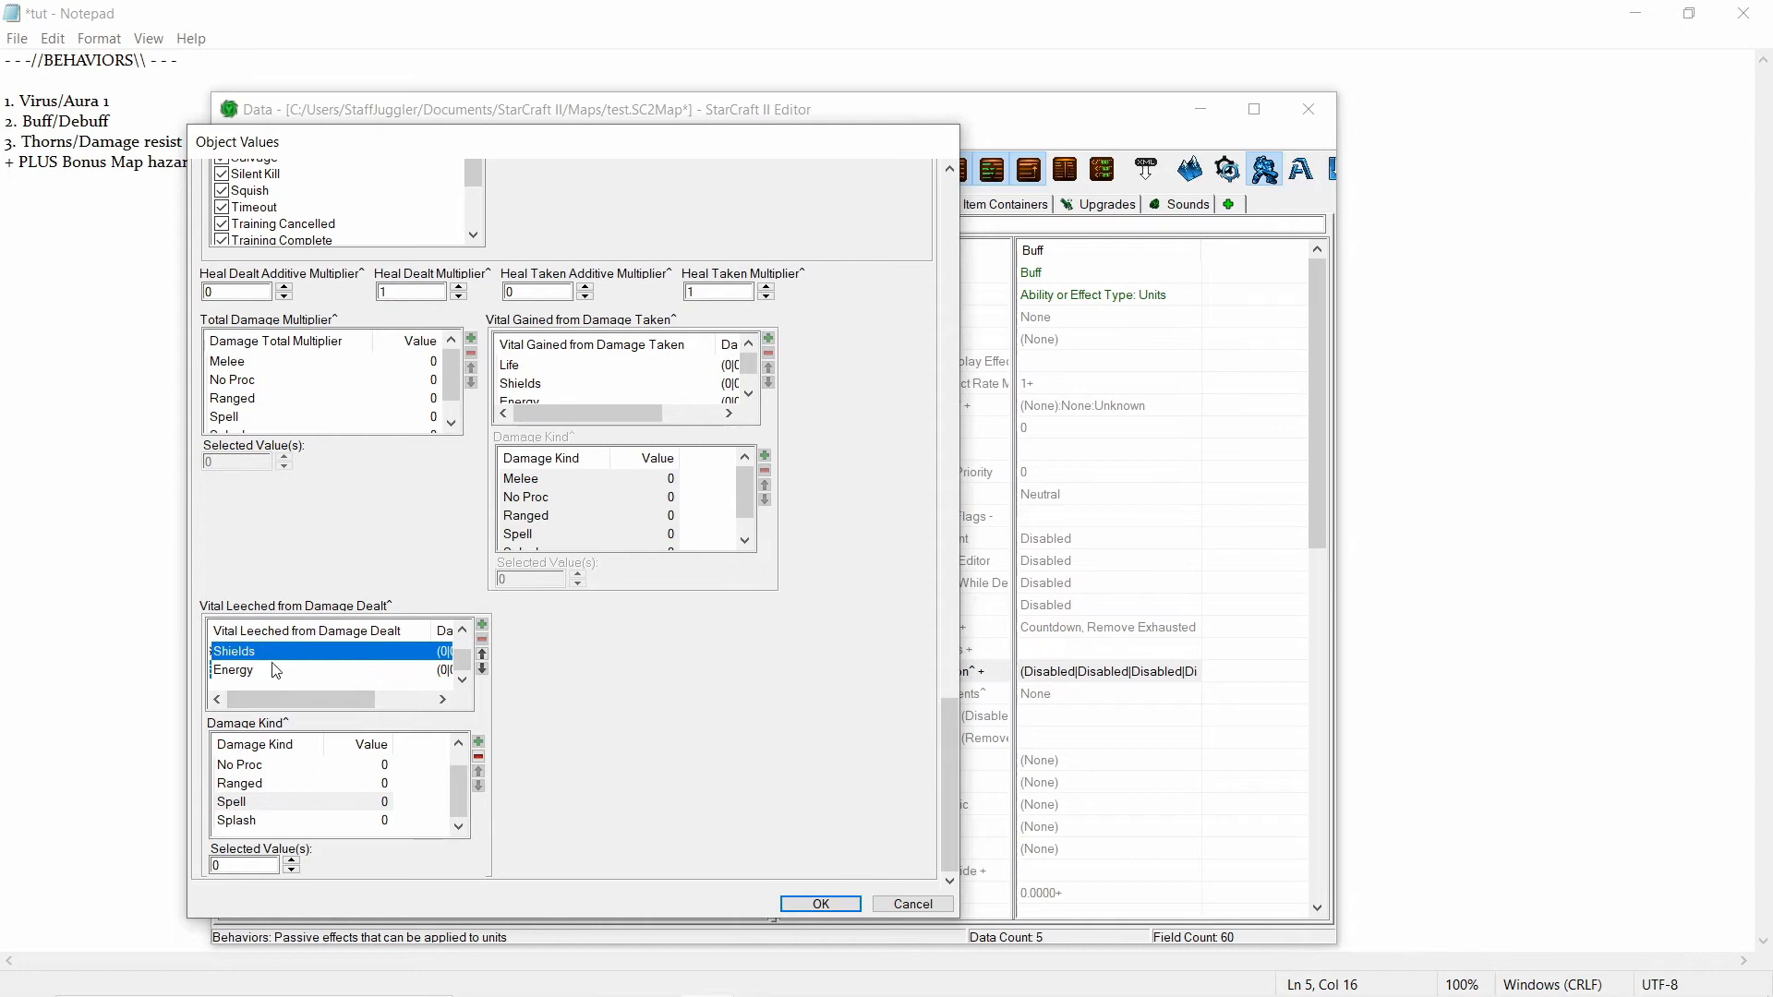
pyautogui.scroll(1, 275, 672)
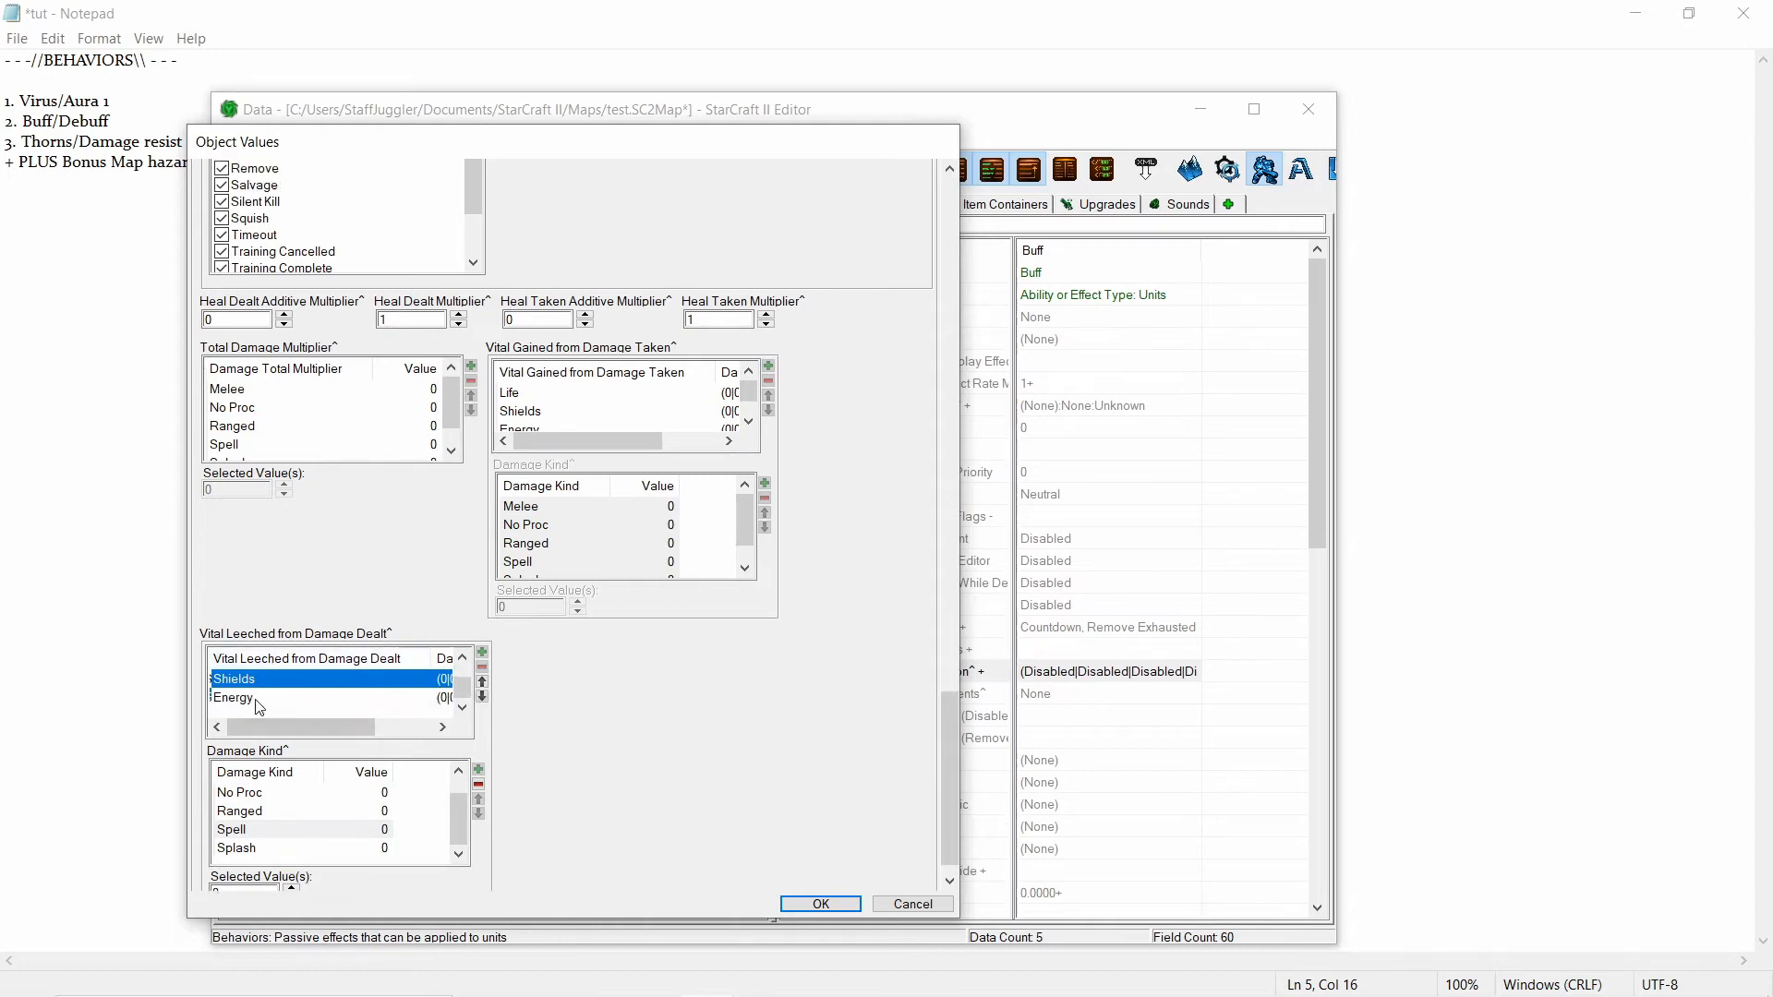
pyautogui.click(259, 703)
pyautogui.scroll(-1, 495, 728)
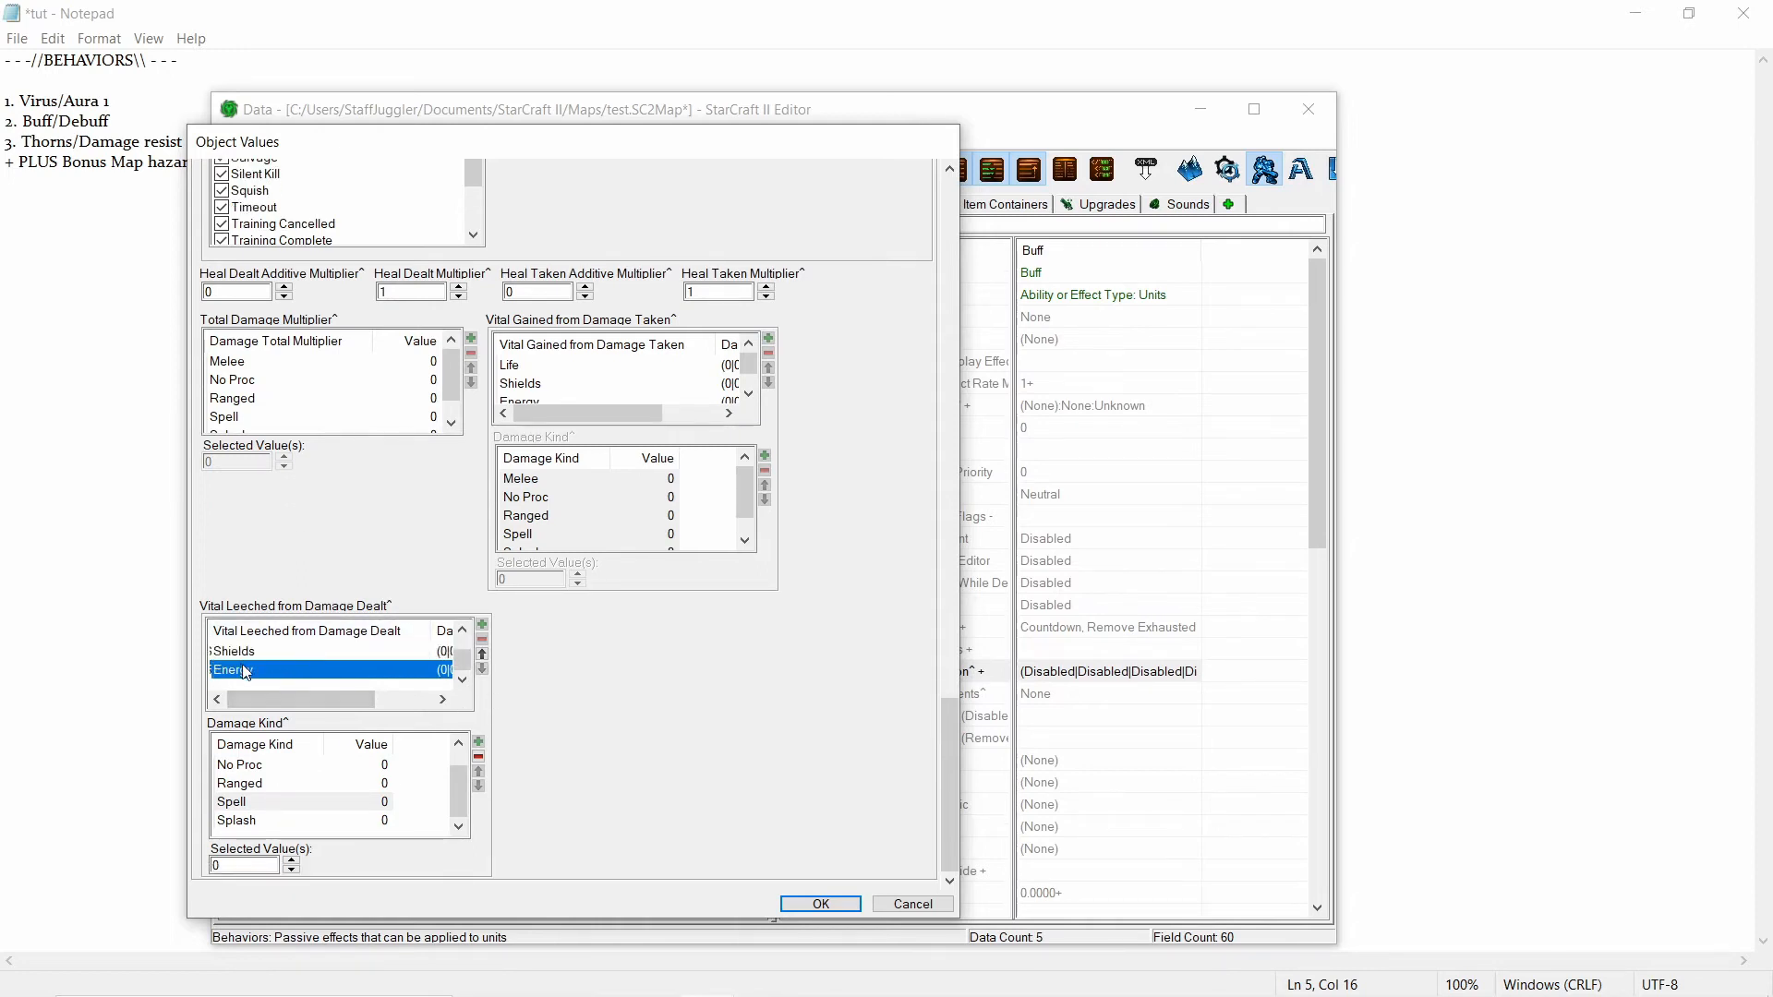
pyautogui.click(238, 866)
pyautogui.write('.')
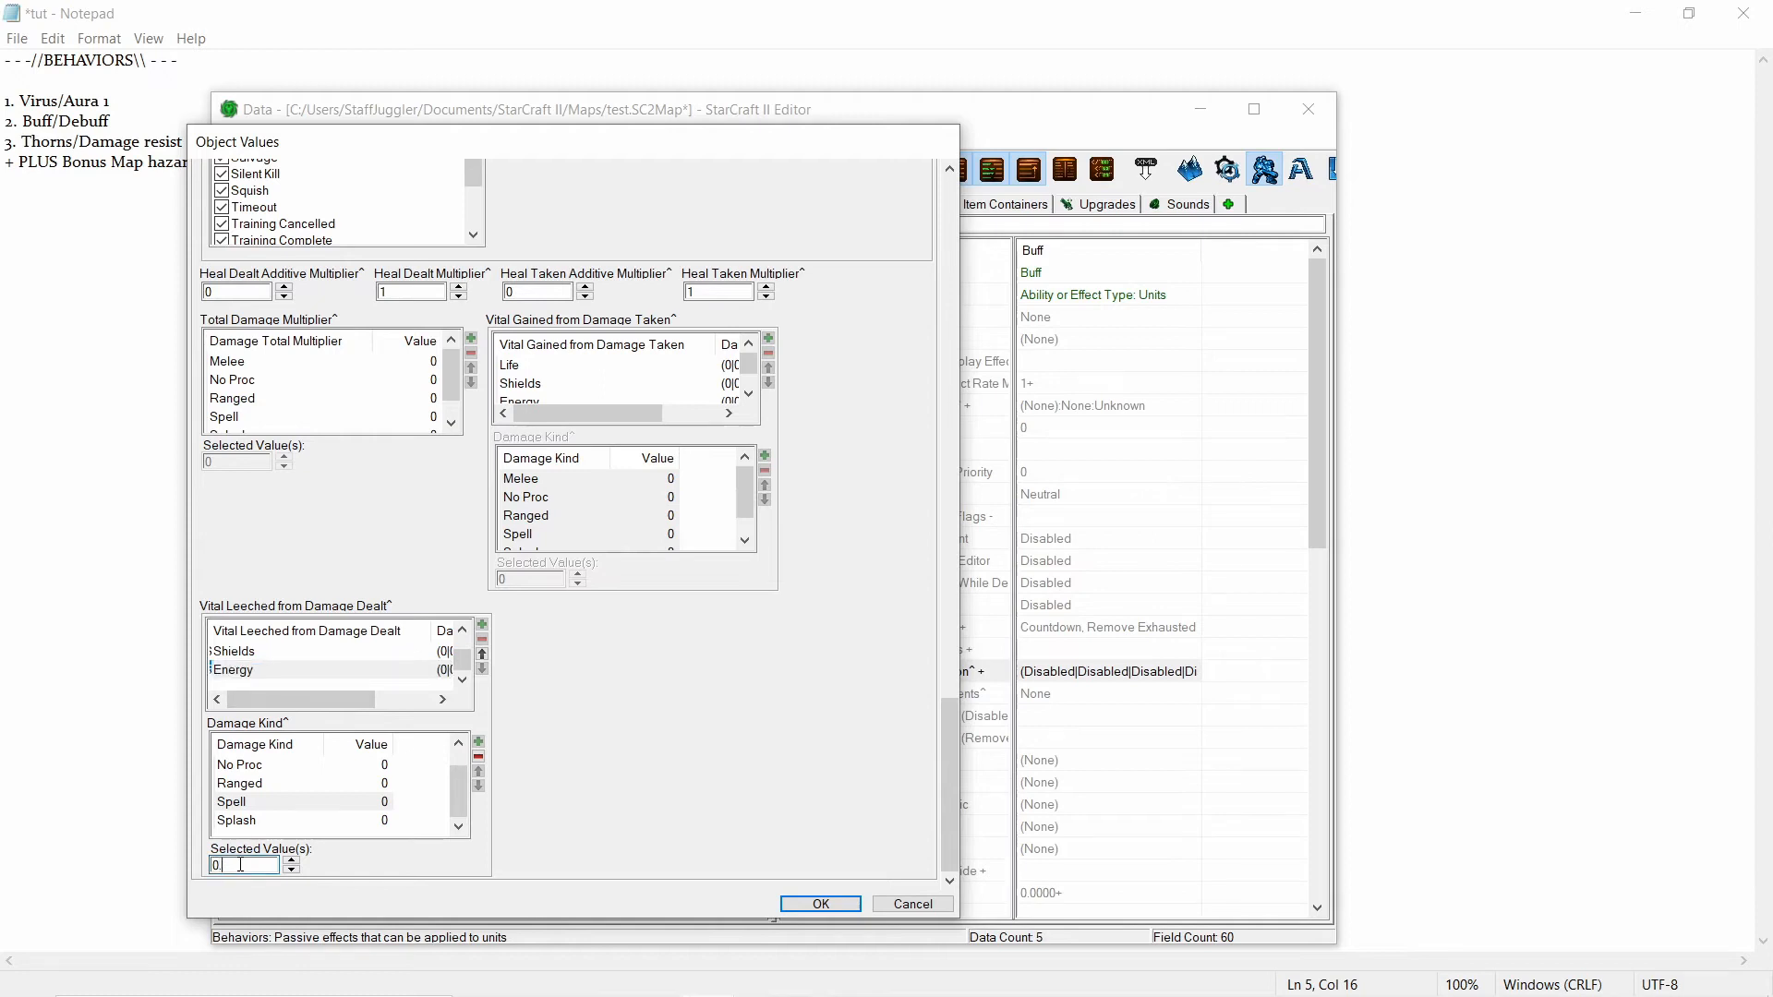
pyautogui.write('5')
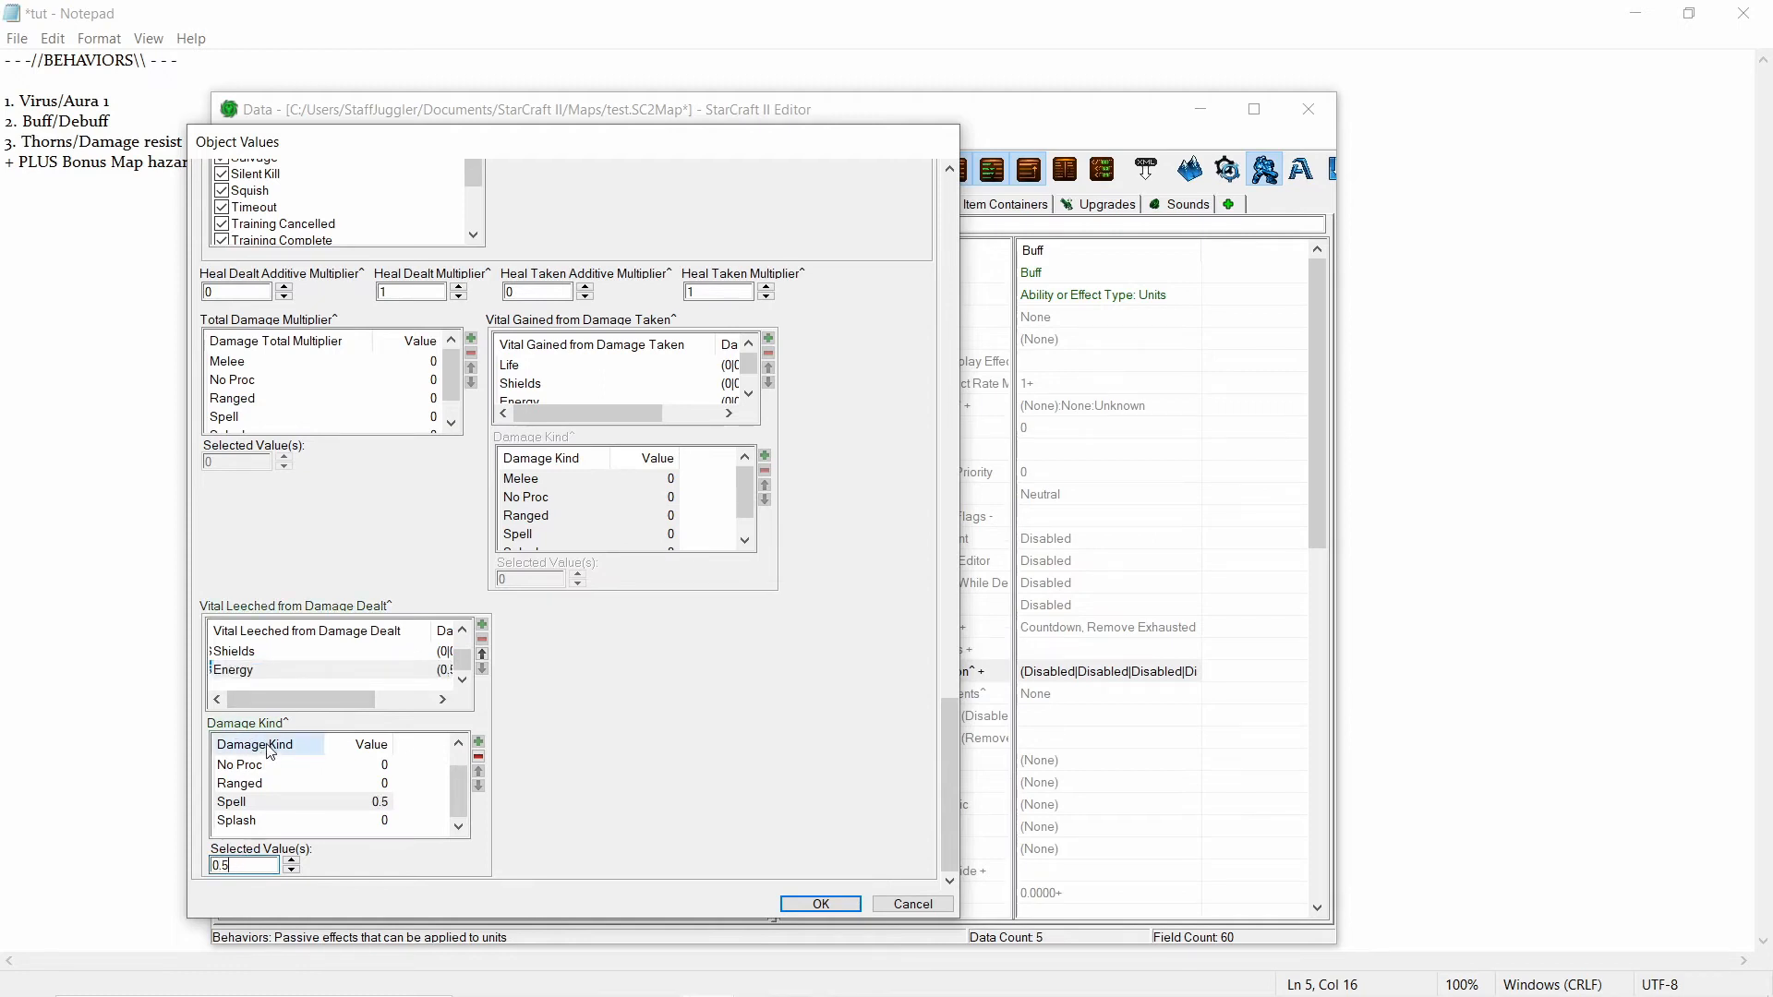
pyautogui.click(275, 699)
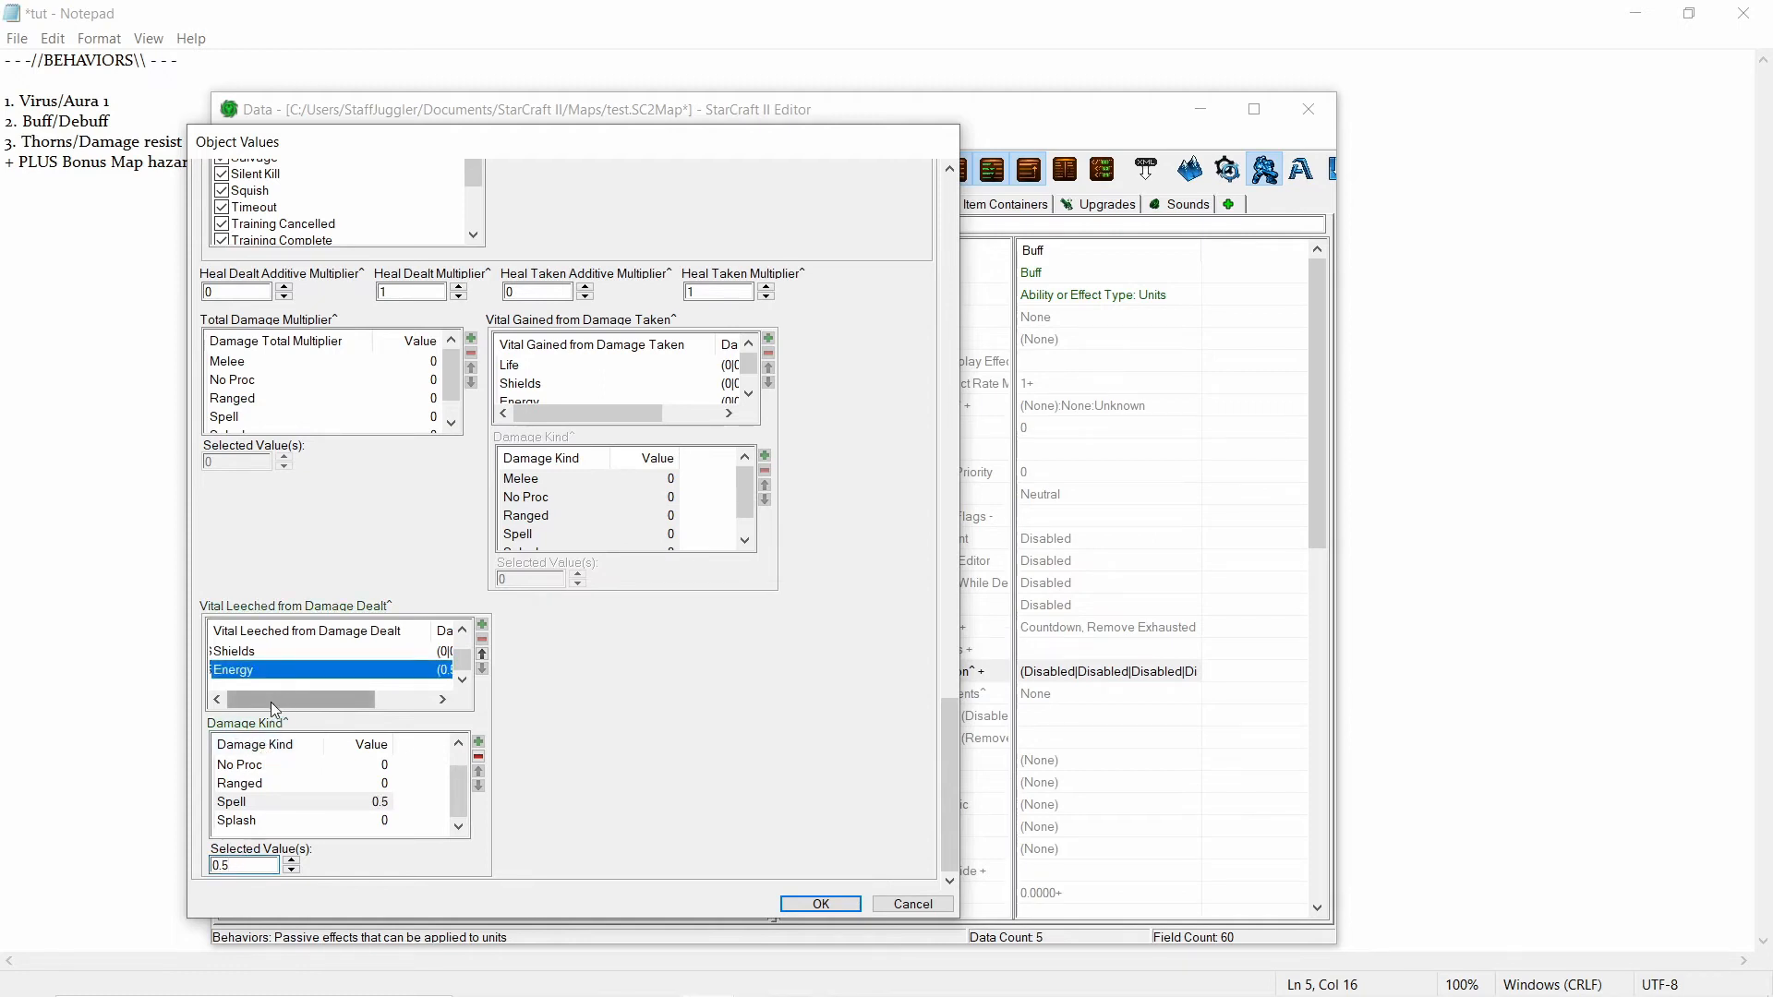
pyautogui.click(260, 805)
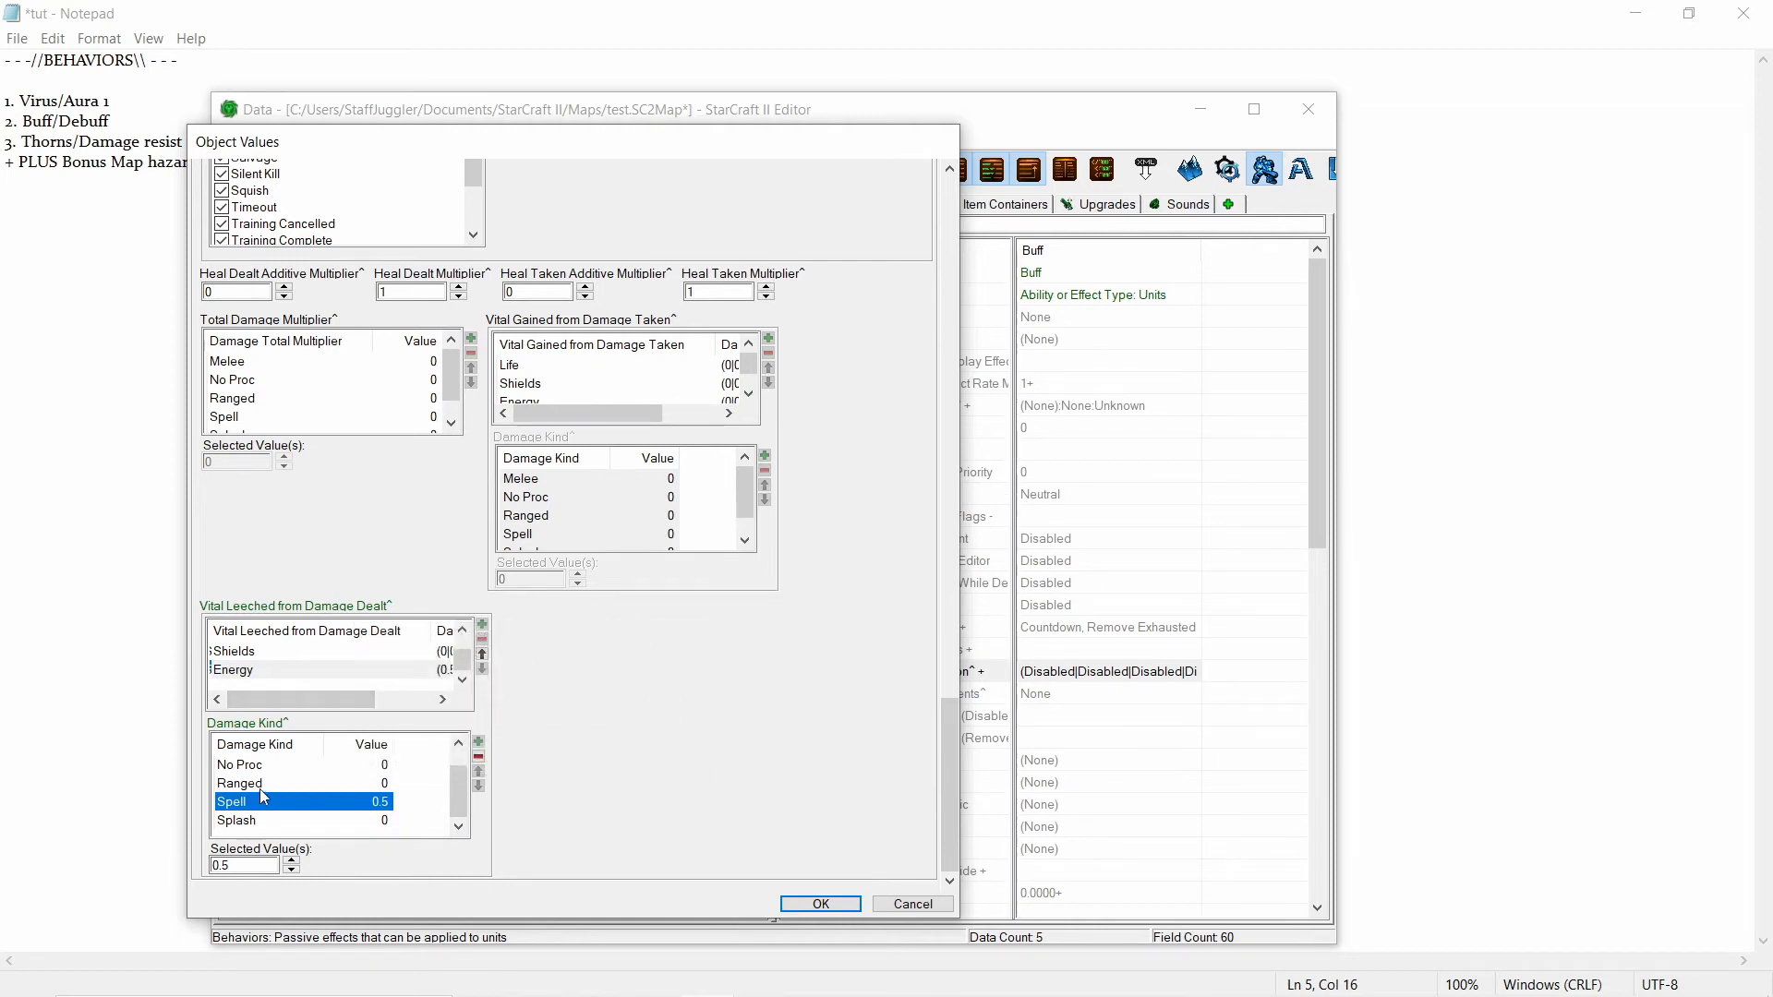
pyautogui.click(261, 671)
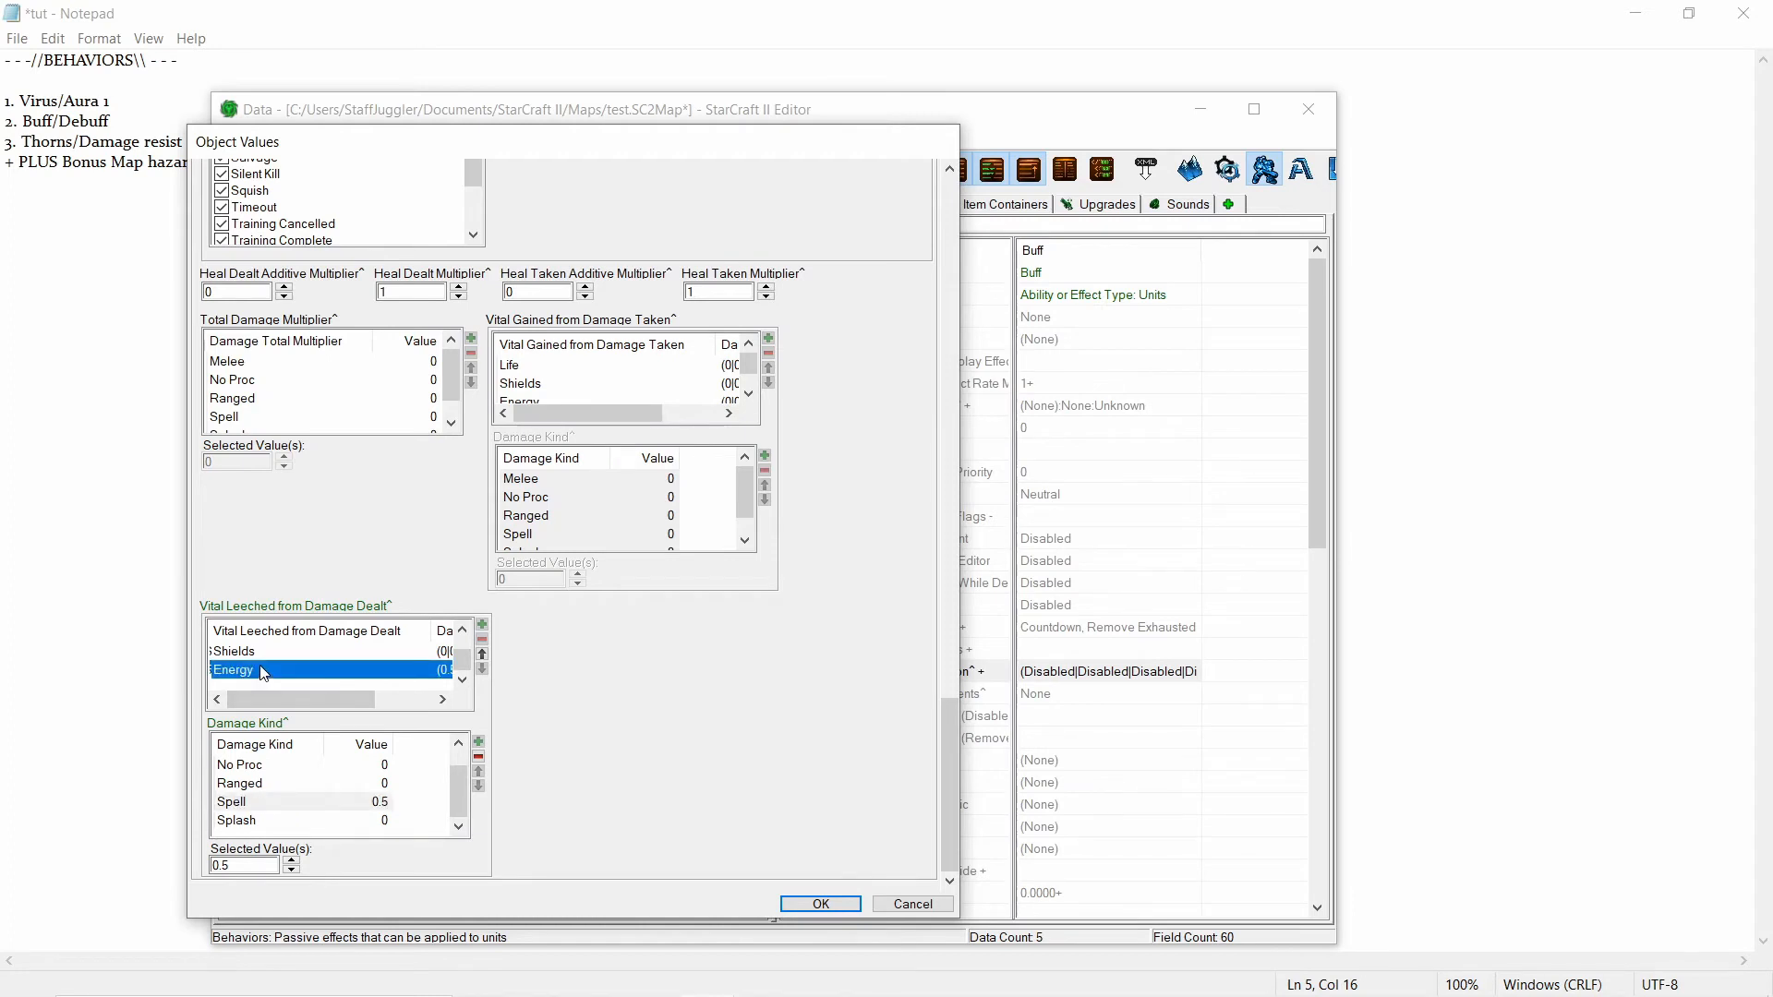
pyautogui.click(272, 803)
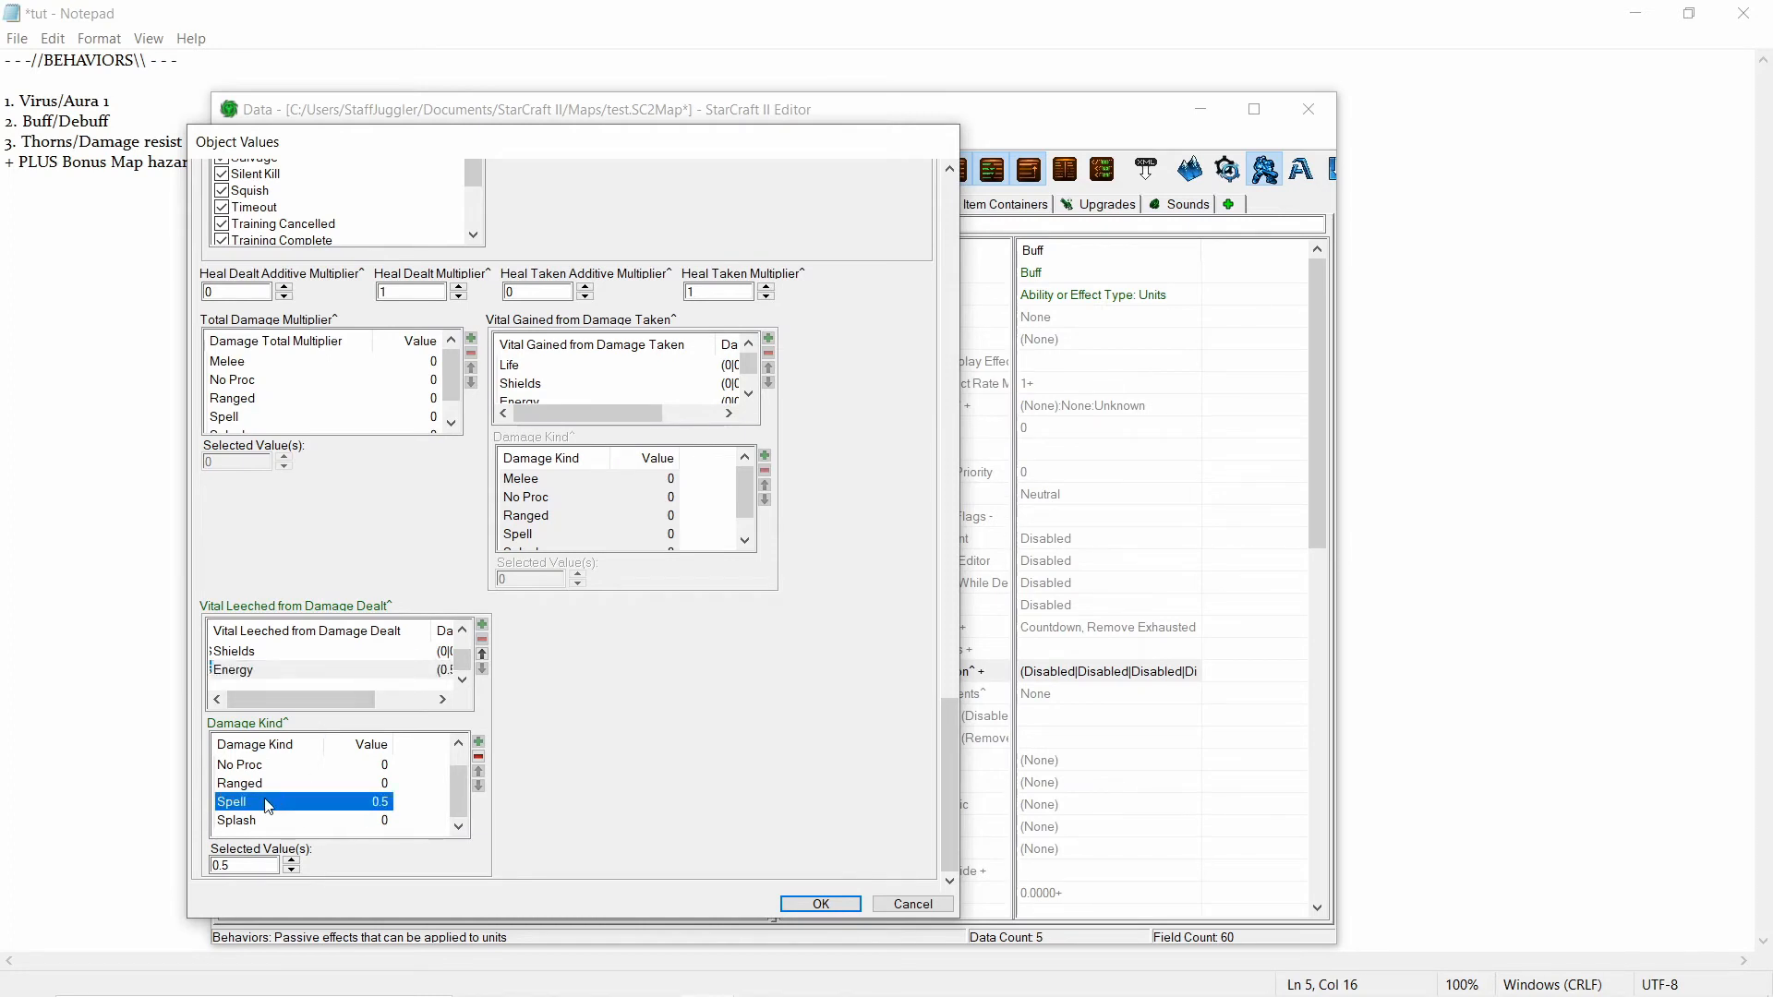
pyautogui.click(264, 670)
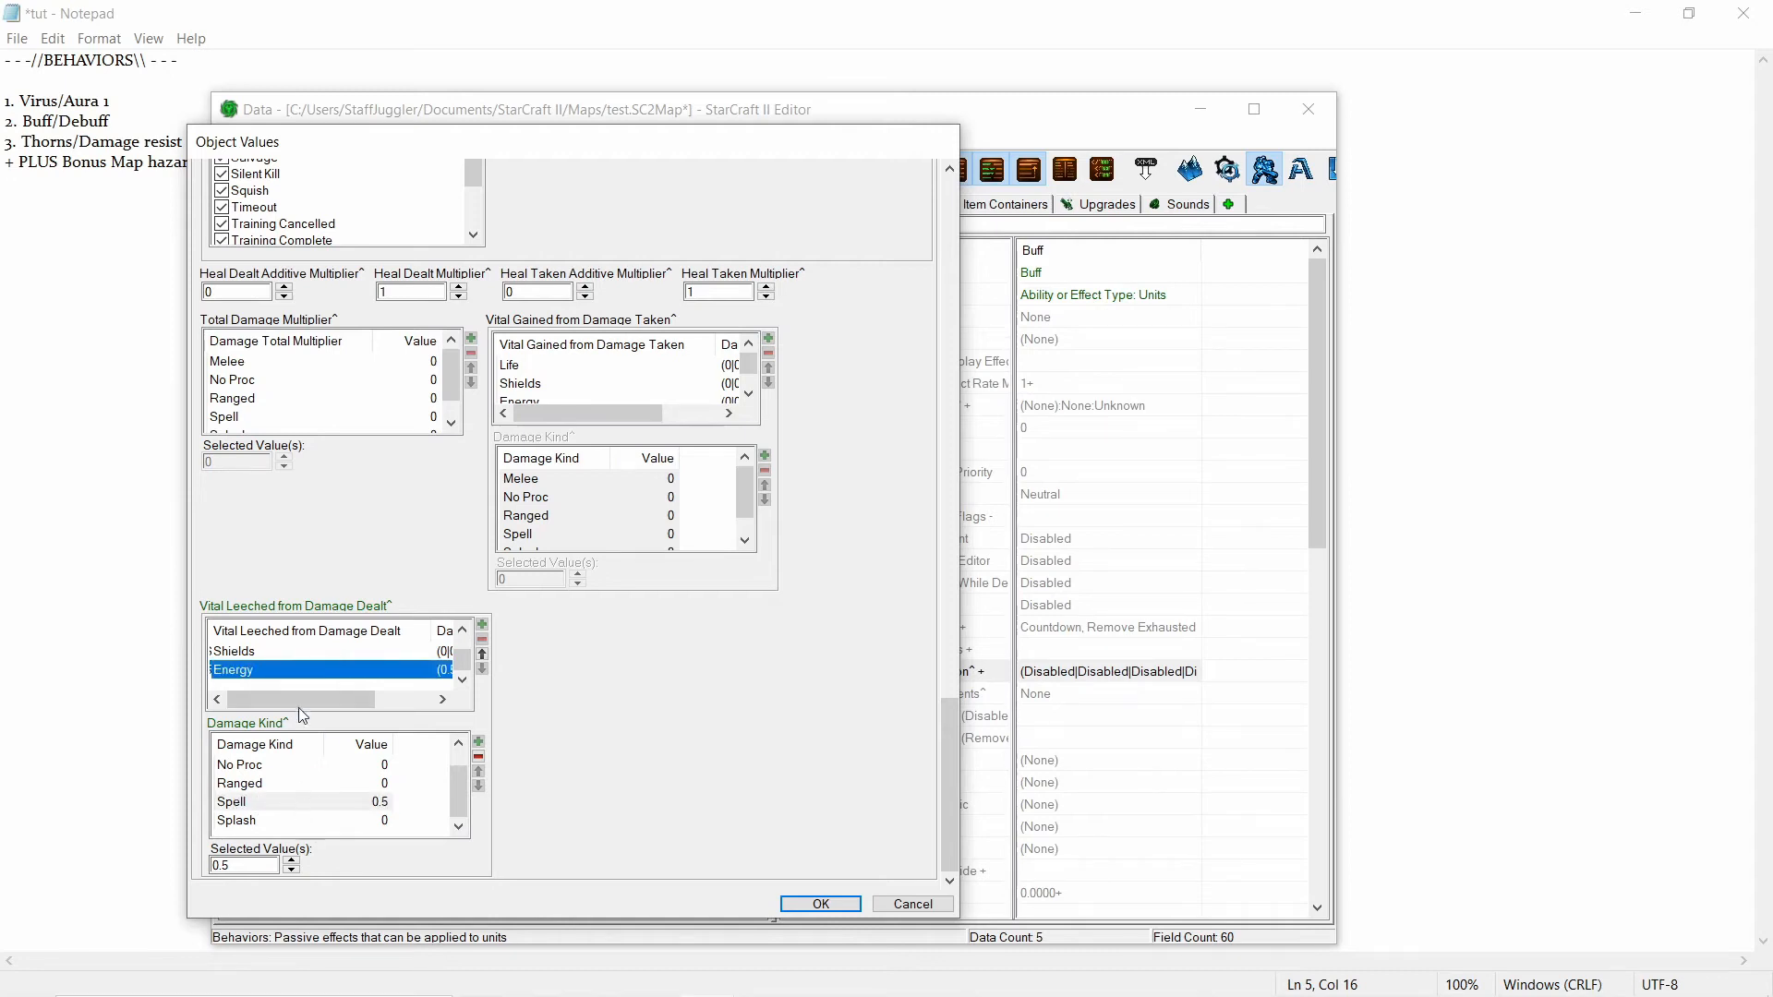
# Set the Ranged damage kind of Shields in Vital Leeched from Damage Dealt to 0.05.
pyautogui.scroll(1, 298, 683)
pyautogui.click(299, 669)
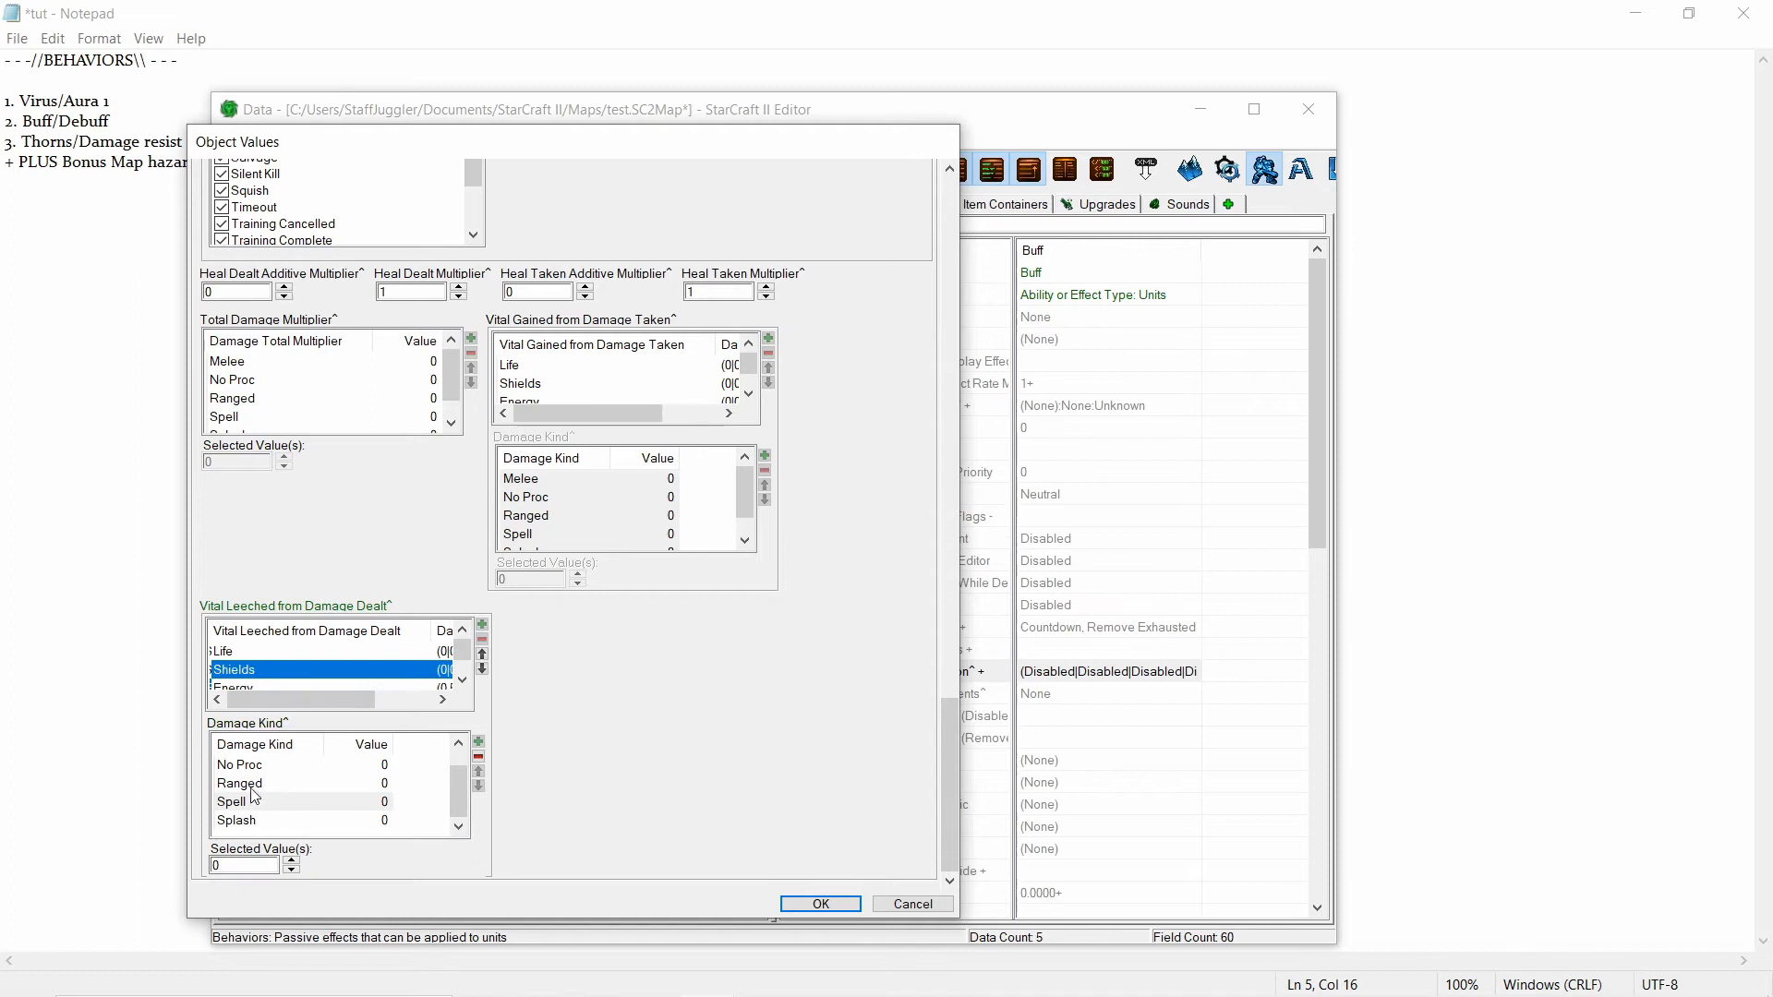
pyautogui.click(248, 783)
pyautogui.click(237, 864)
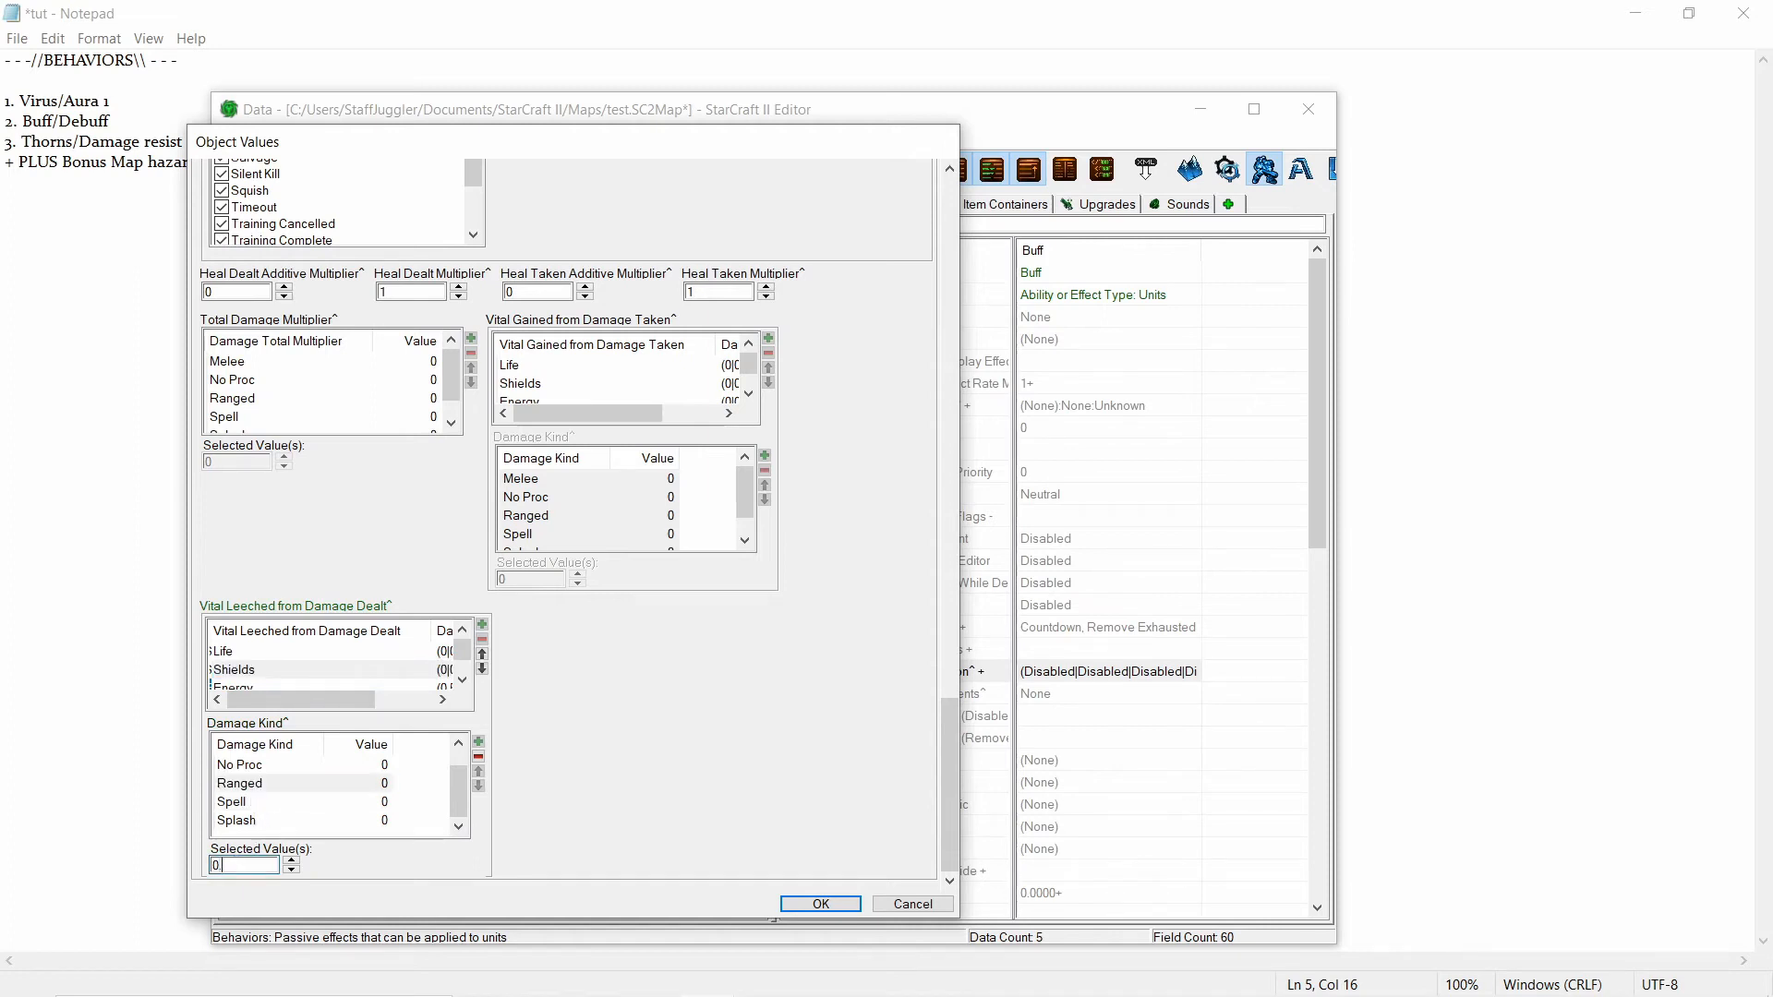
pyautogui.write('.05')
pyautogui.click(268, 786)
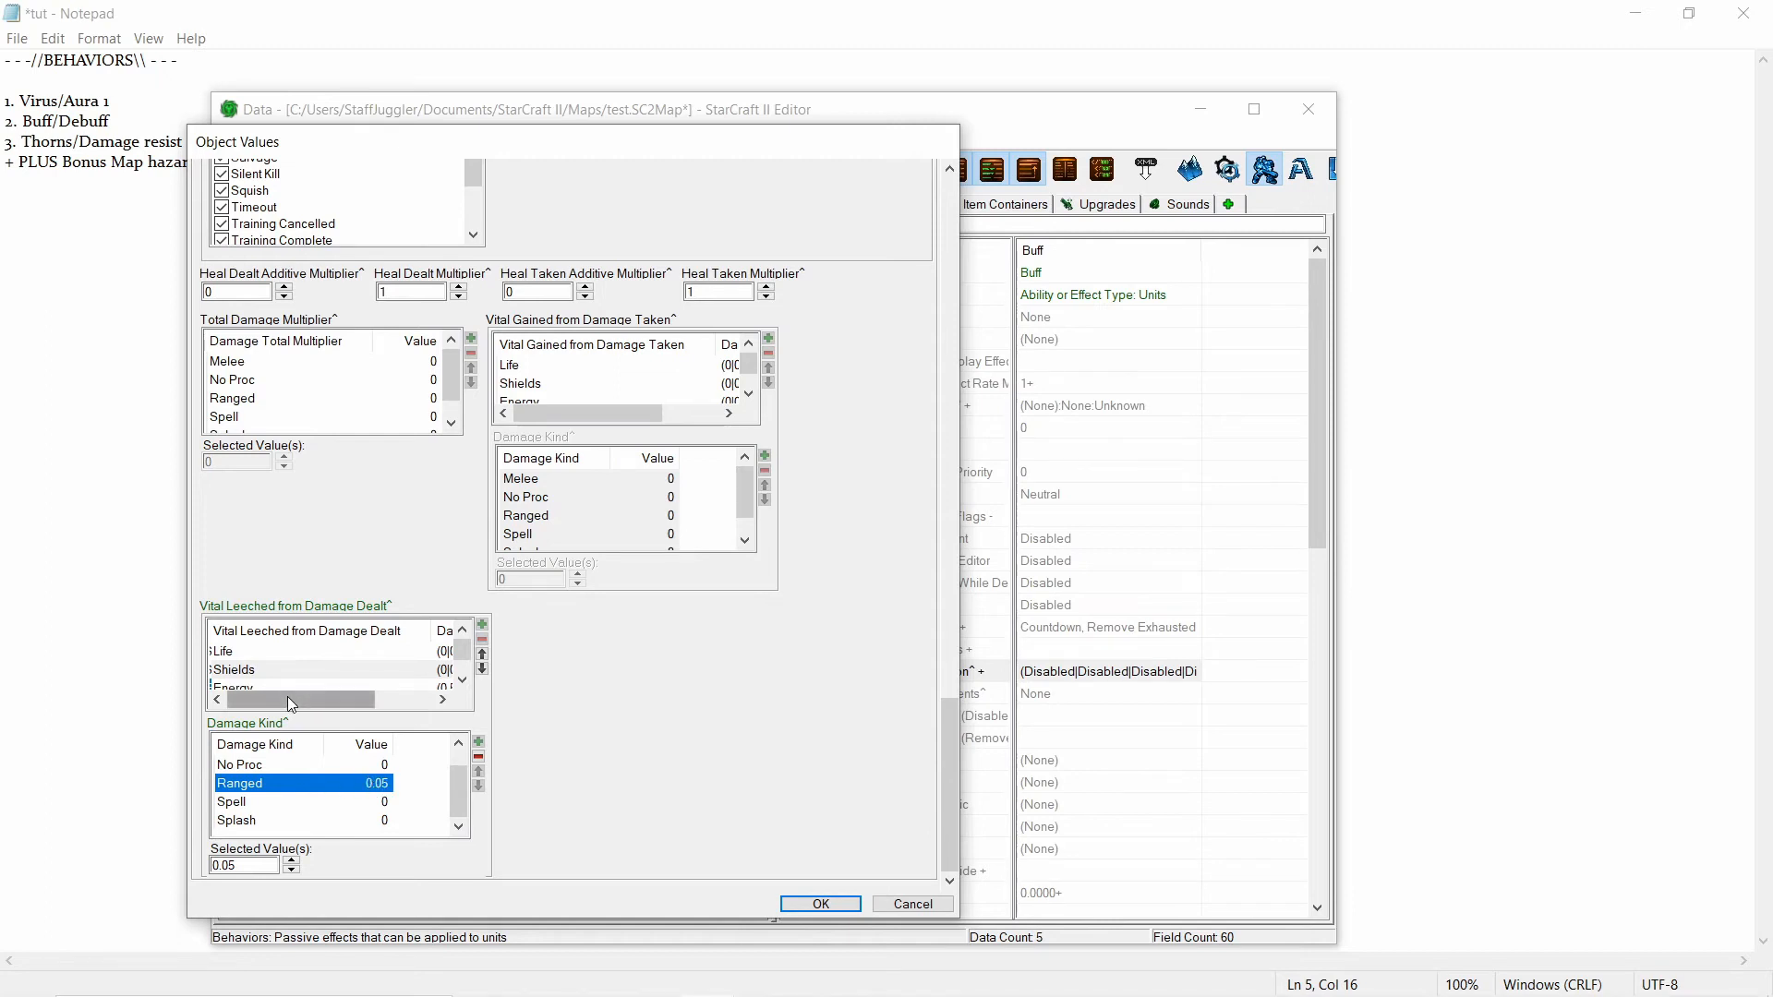
pyautogui.click(286, 670)
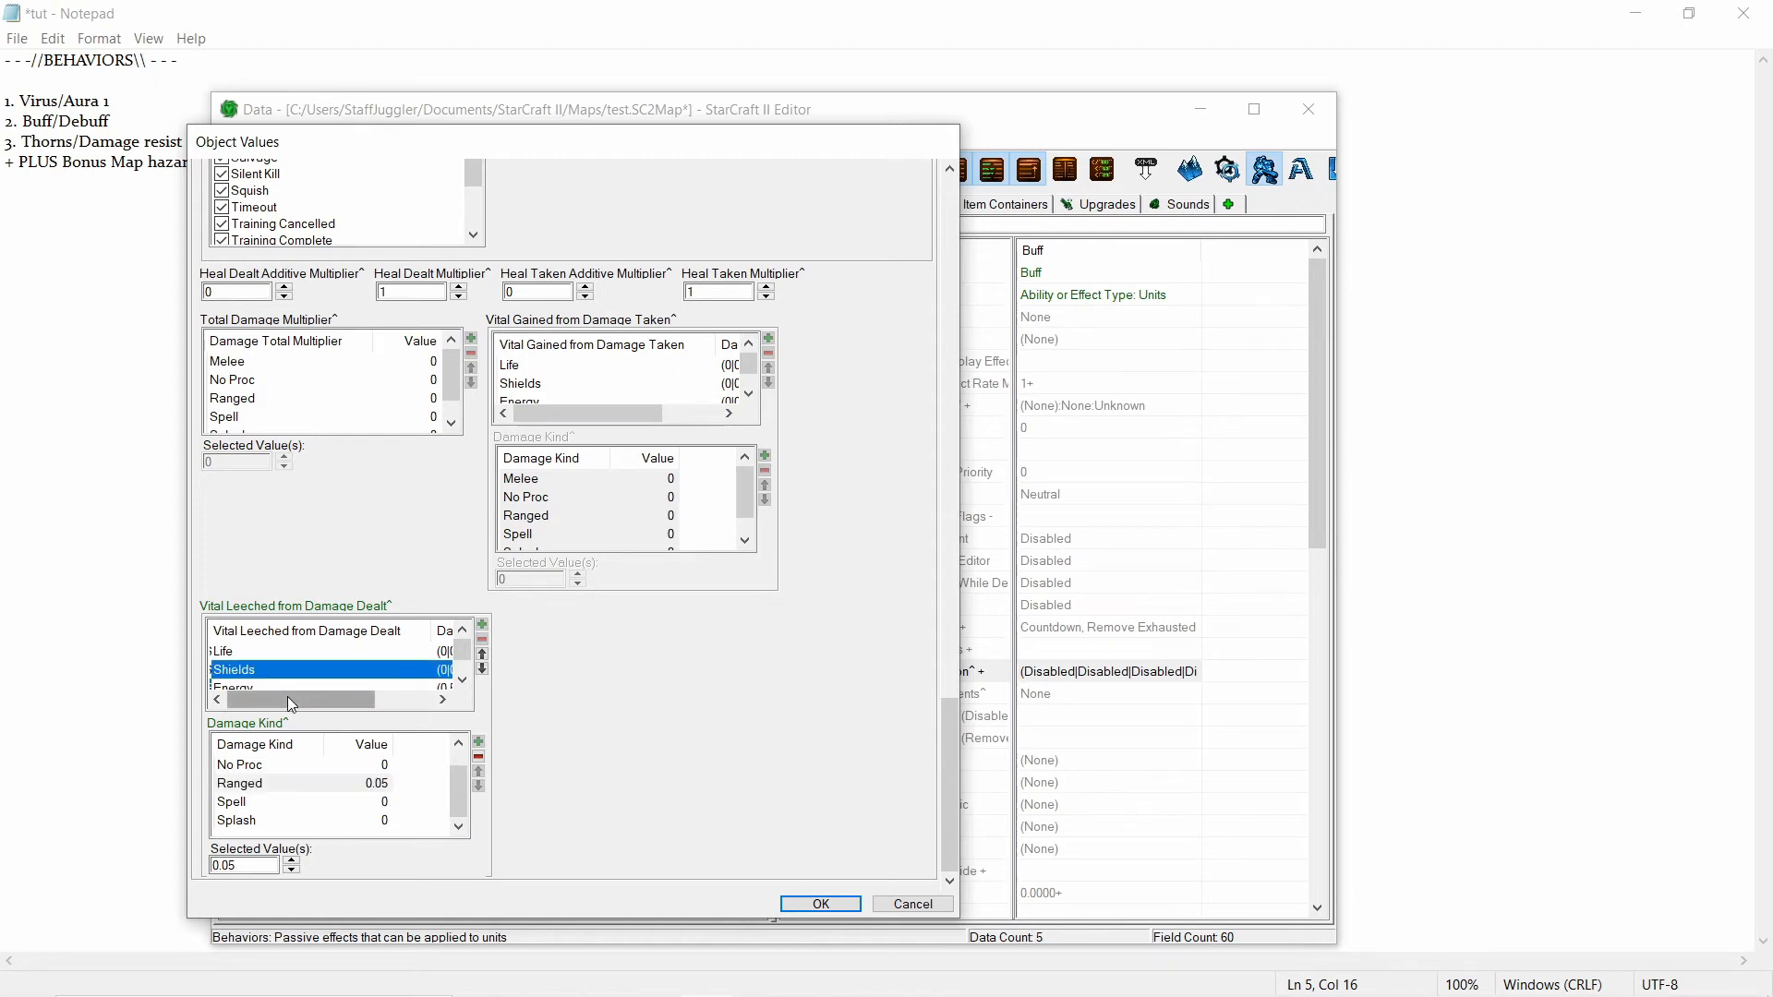
pyautogui.click(259, 789)
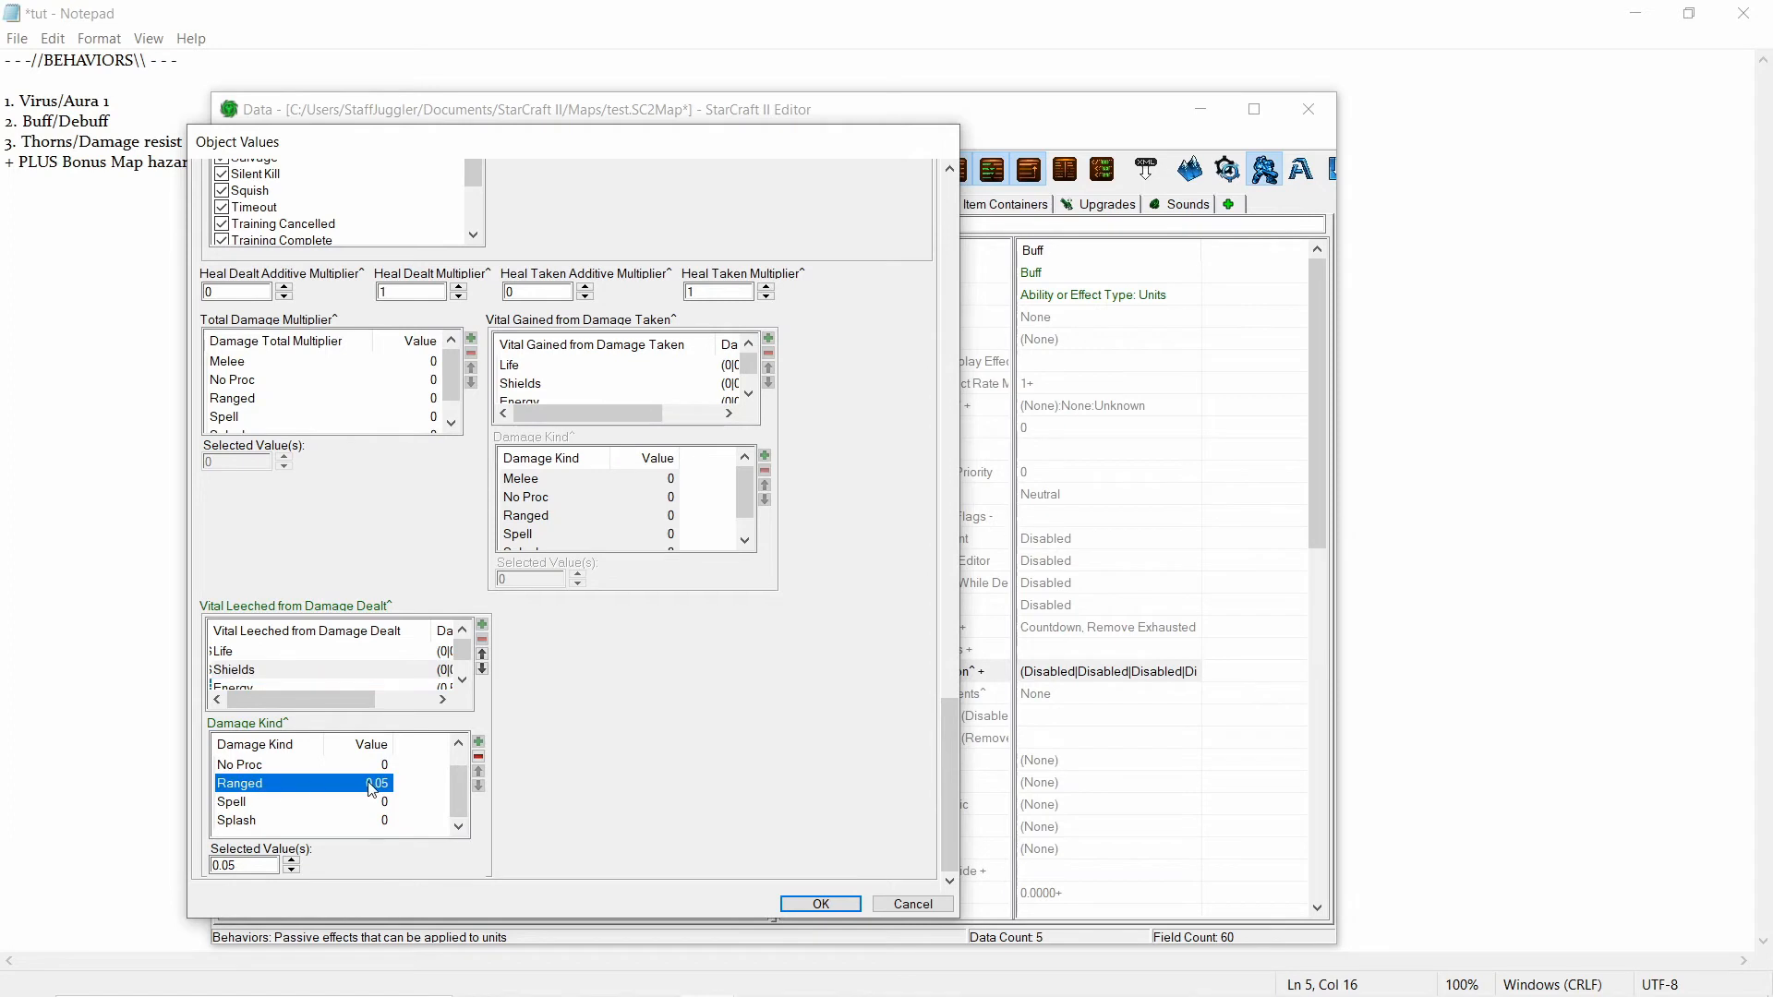
# Set the Melee damage kind of Shields in Vital Leeched from Damage Dealt to 0.05.
pyautogui.scroll(1, 308, 792)
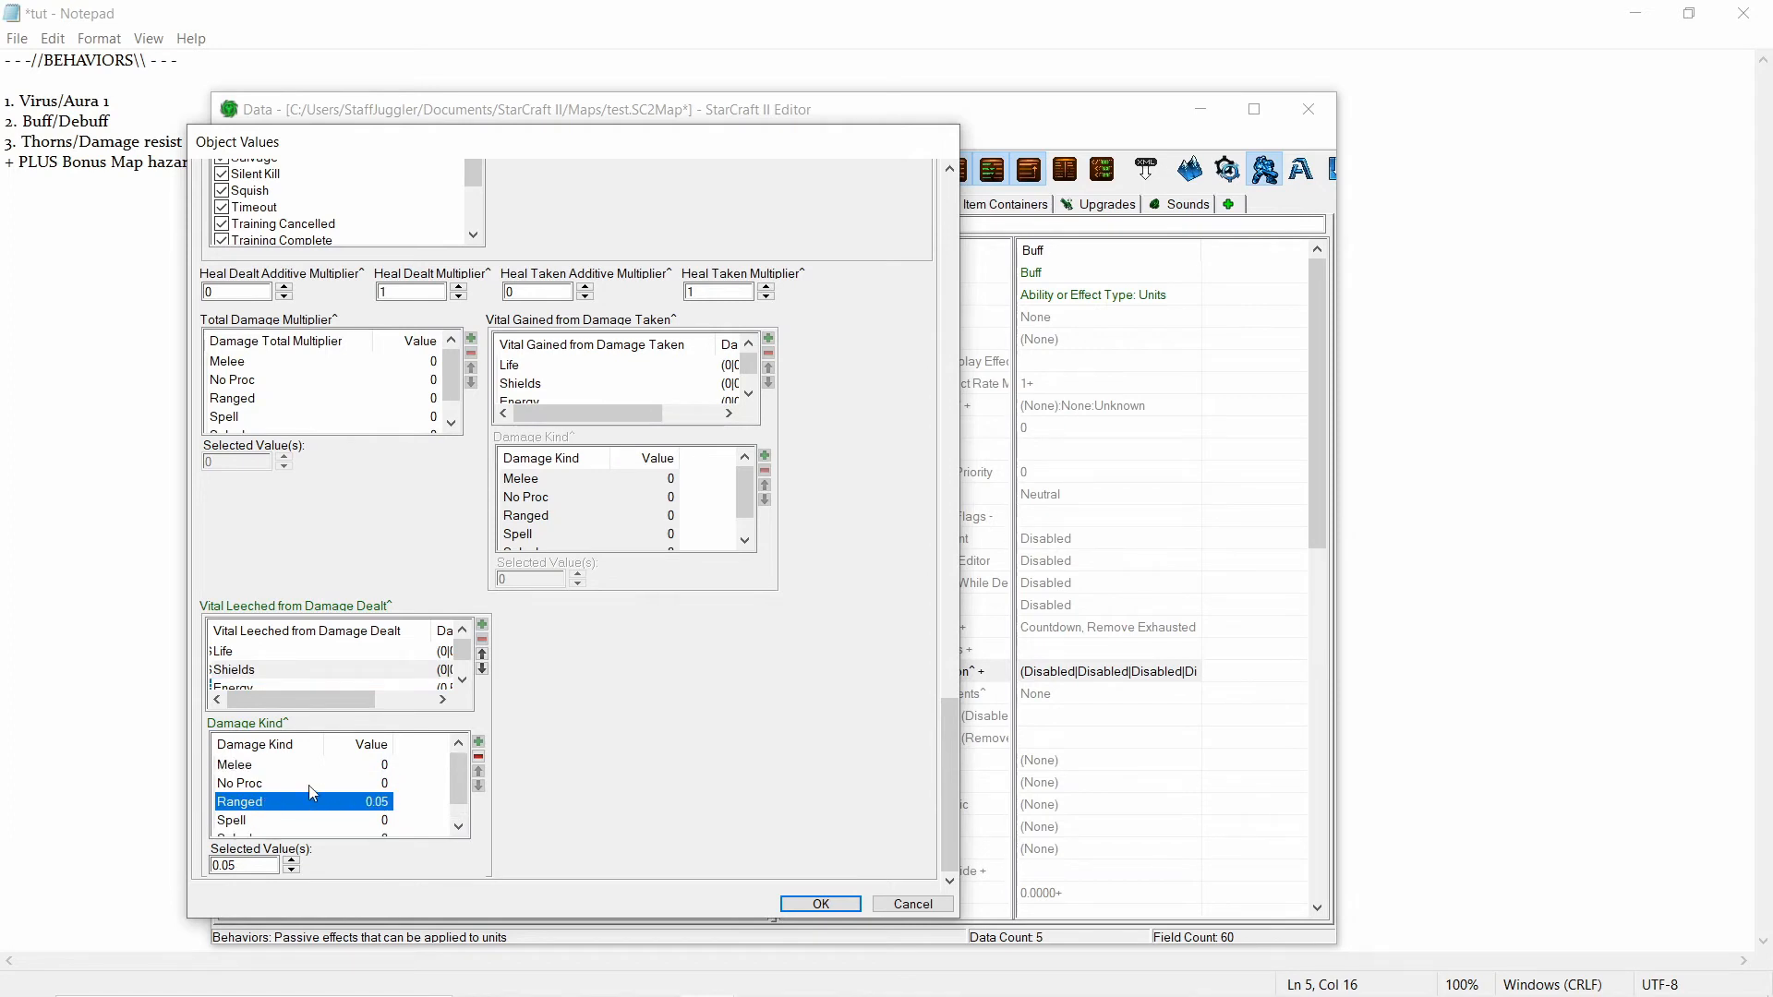
pyautogui.click(247, 768)
pyautogui.click(245, 863)
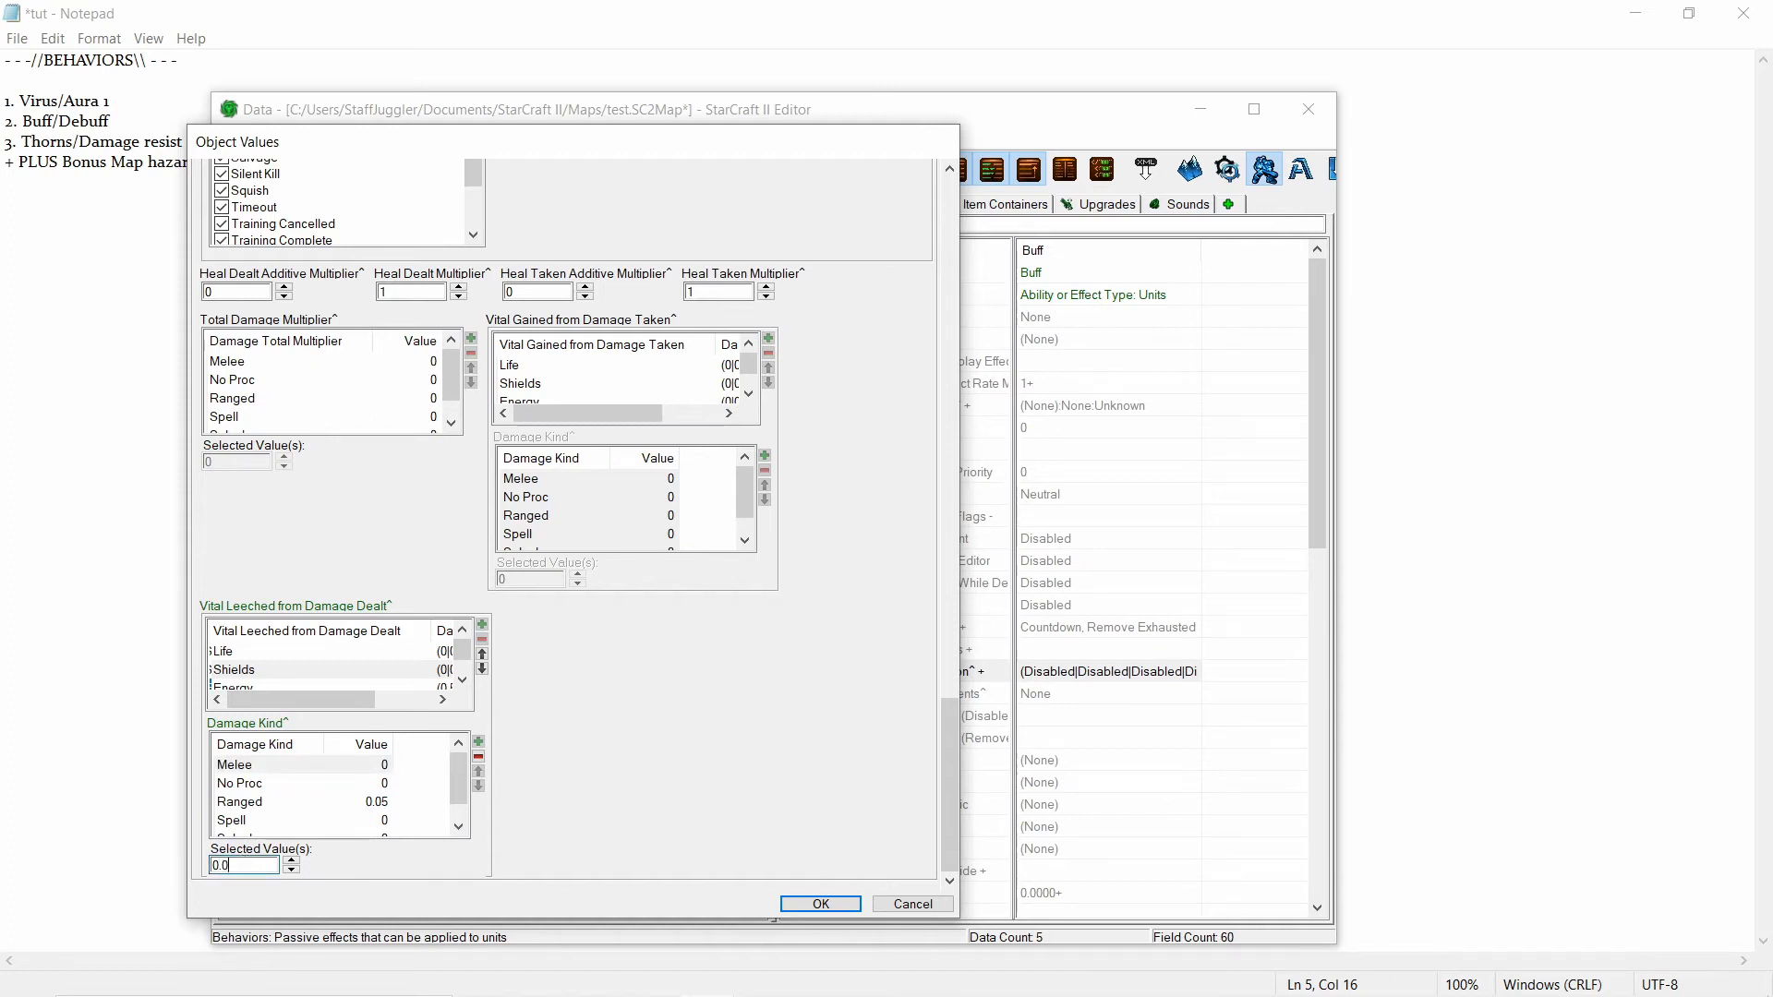
pyautogui.write('.05')
pyautogui.click(248, 764)
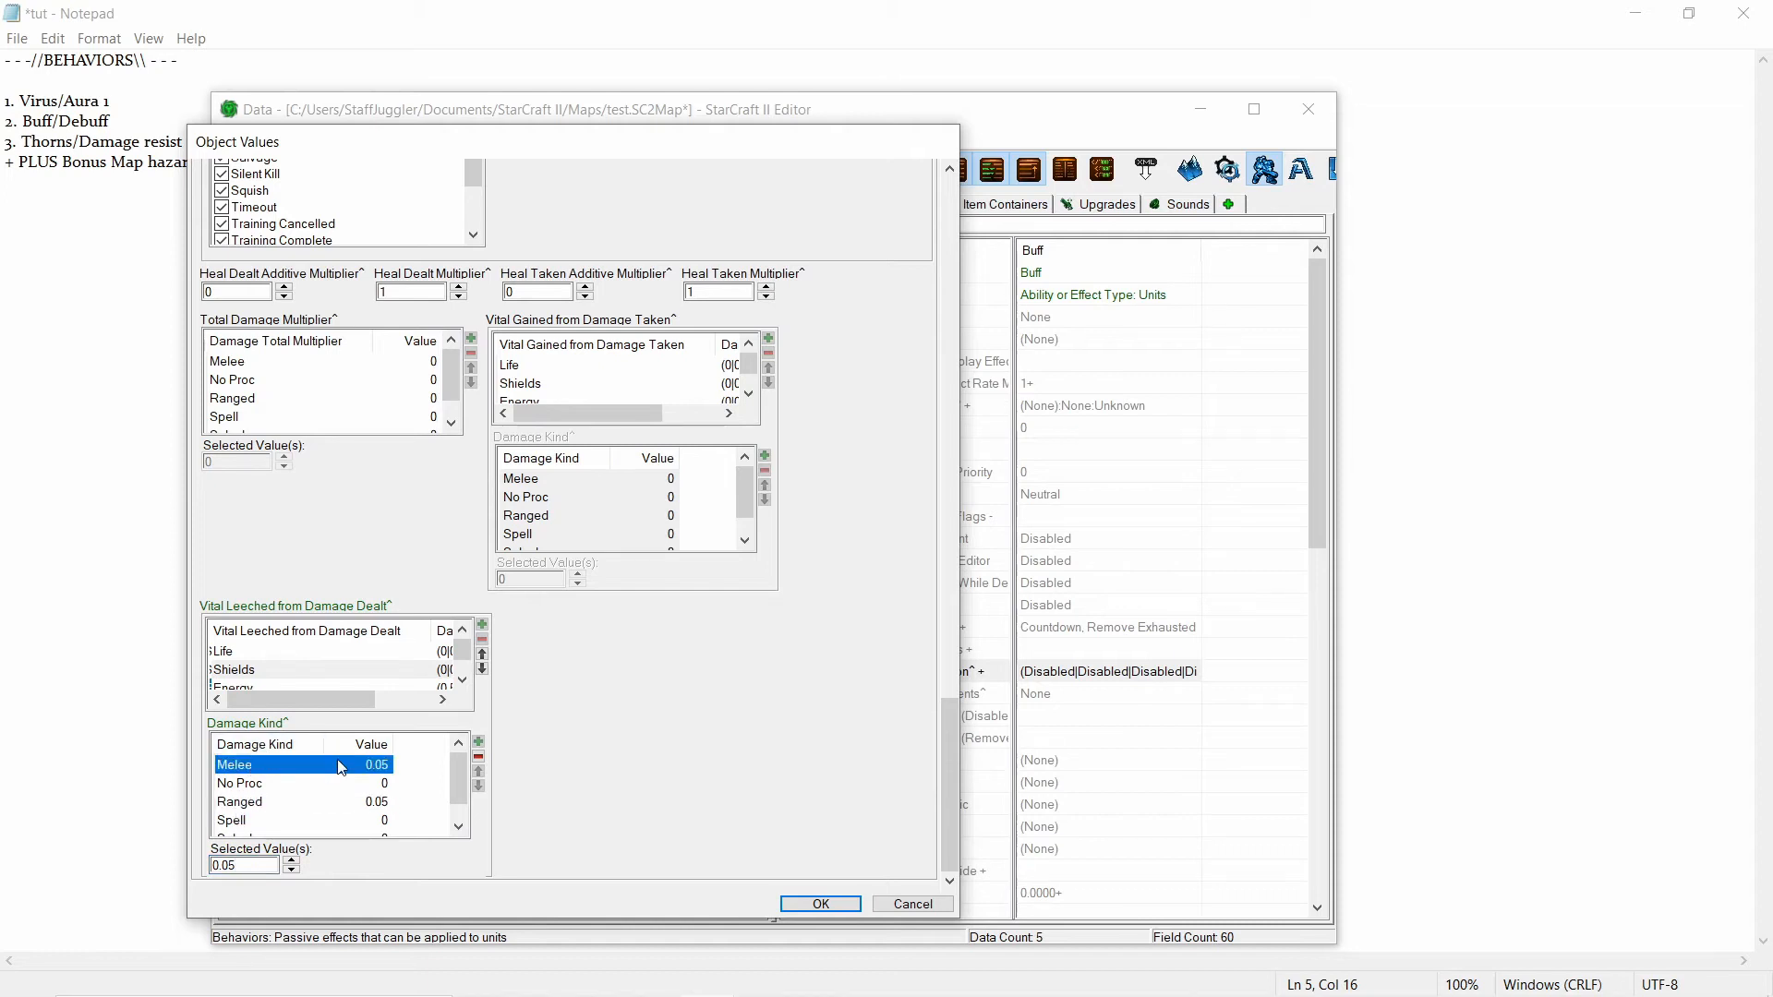
# Compare the Melee, Ranged, Spell and Splash leech values of Shields, and check the Life entry.
pyautogui.click(252, 801)
pyautogui.click(253, 767)
pyautogui.click(265, 799)
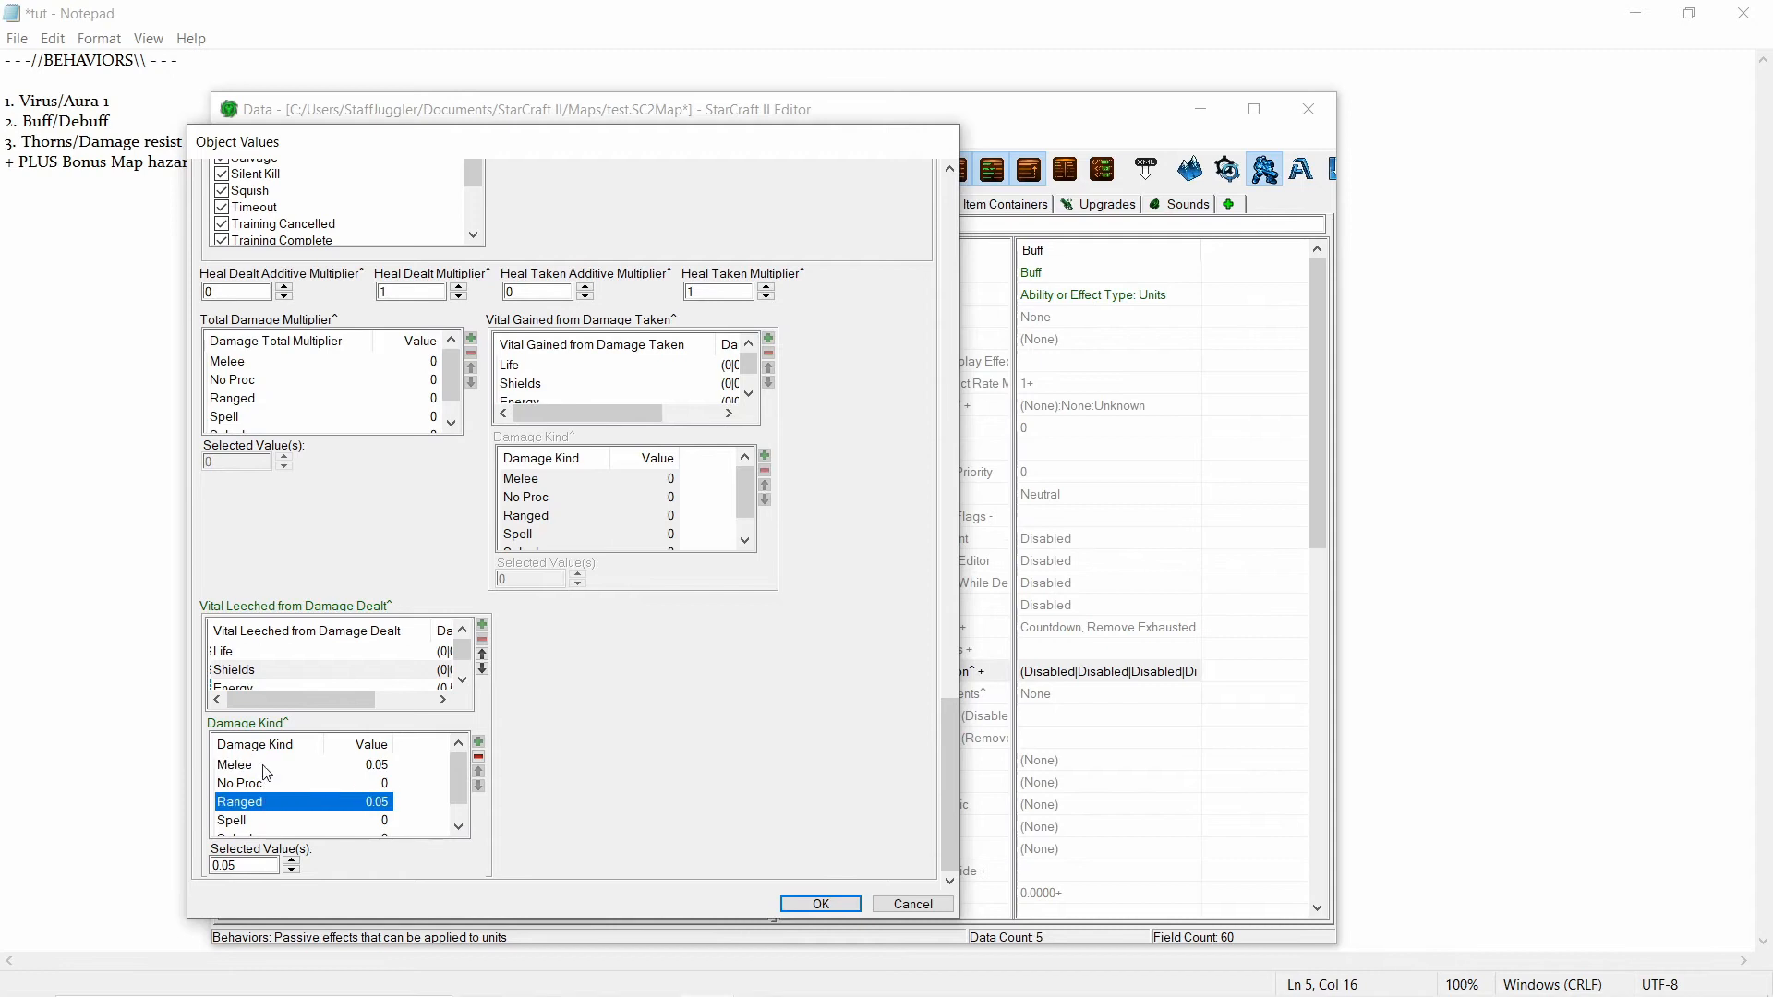
pyautogui.click(262, 767)
pyautogui.click(265, 800)
pyautogui.click(262, 767)
pyautogui.click(265, 804)
pyautogui.scroll(-1, 305, 773)
pyautogui.click(262, 802)
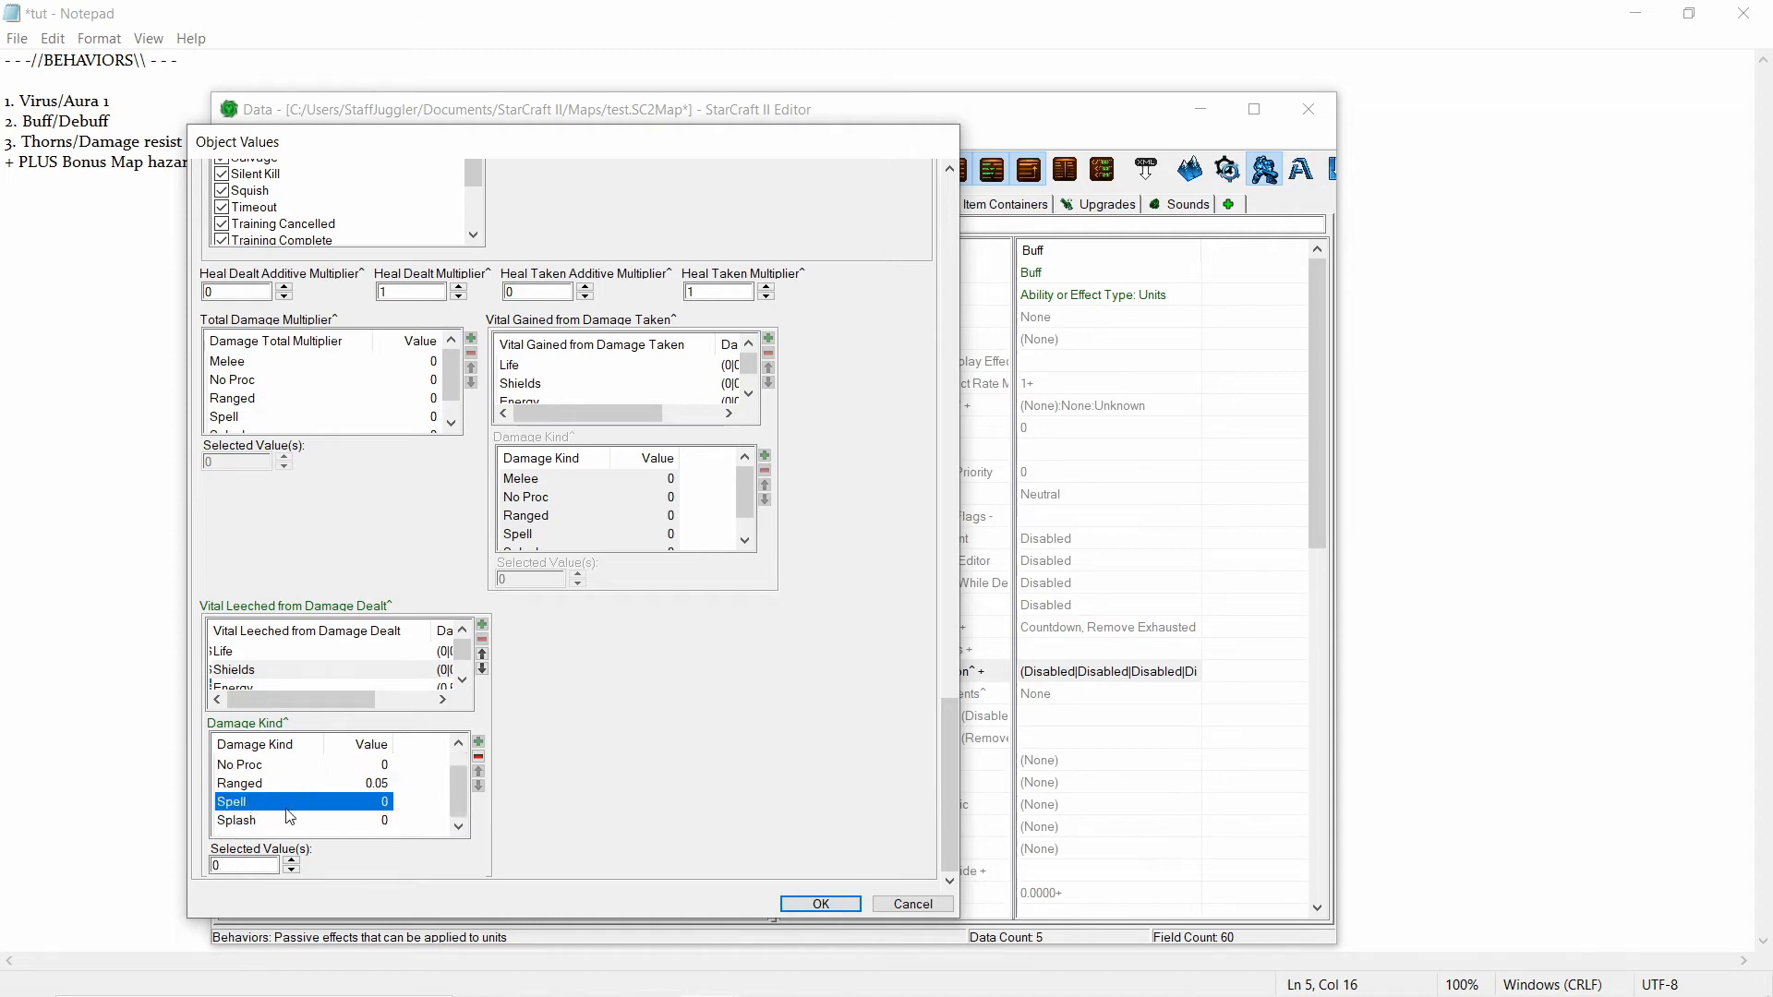
pyautogui.click(288, 820)
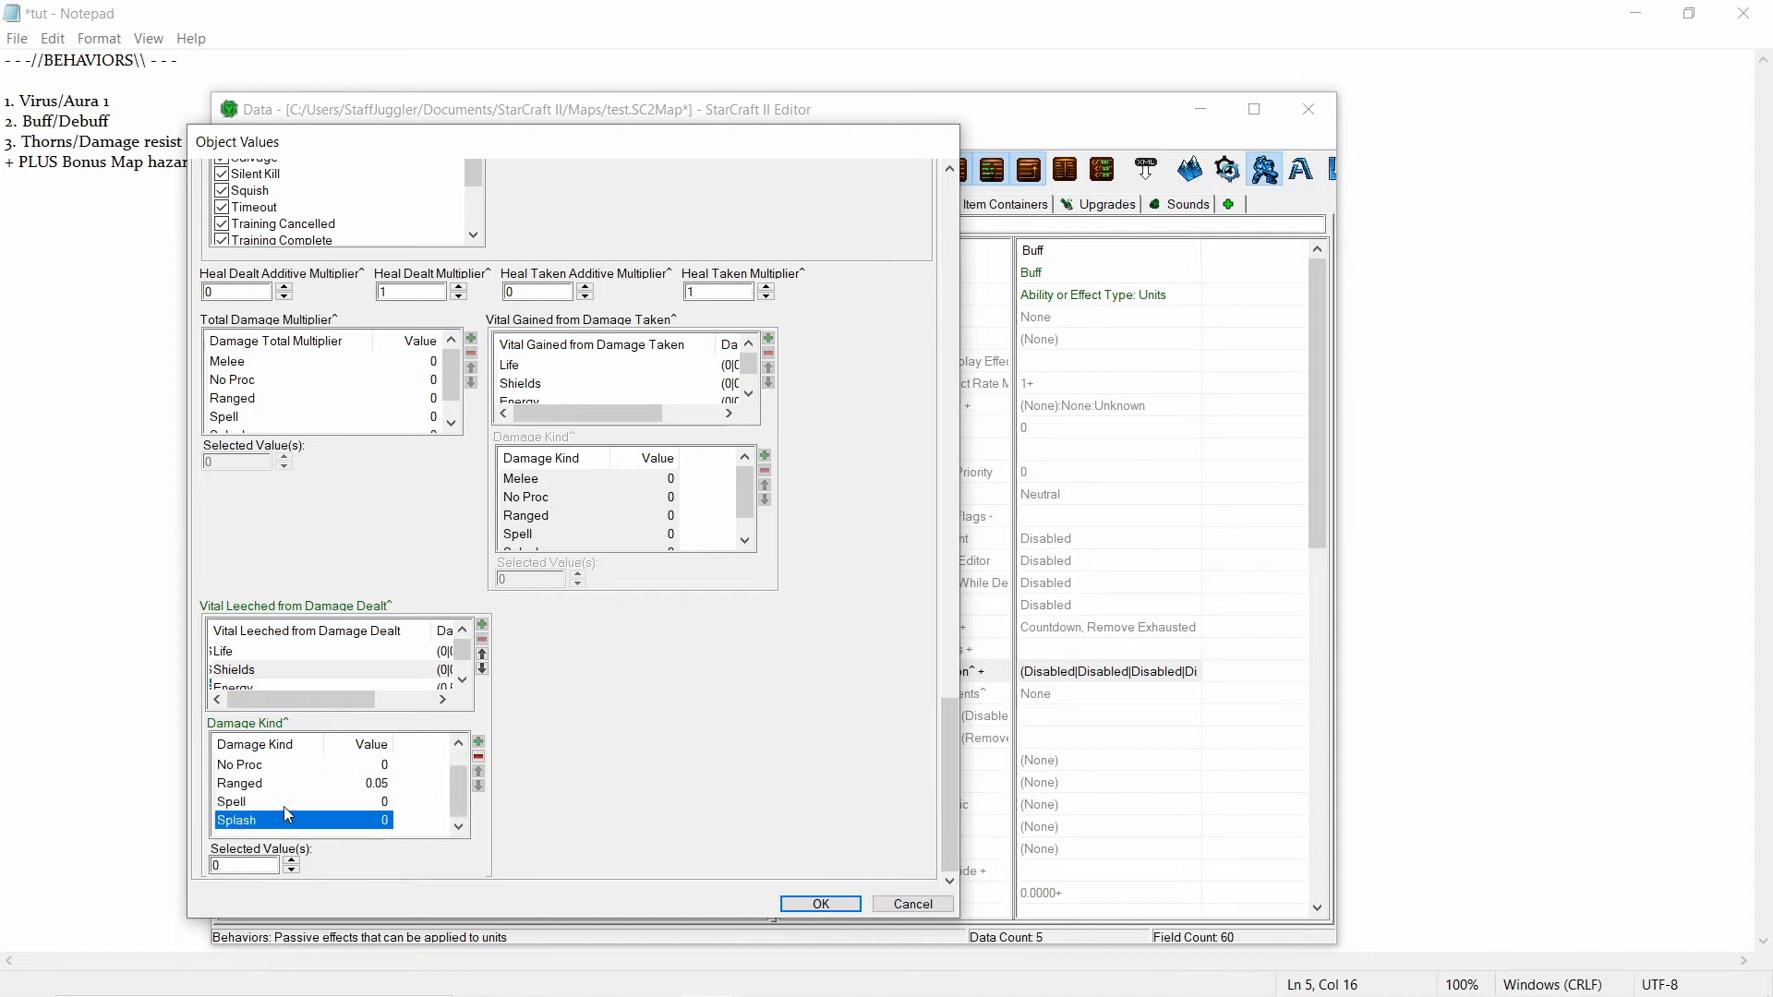
pyautogui.scroll(3, 275, 823)
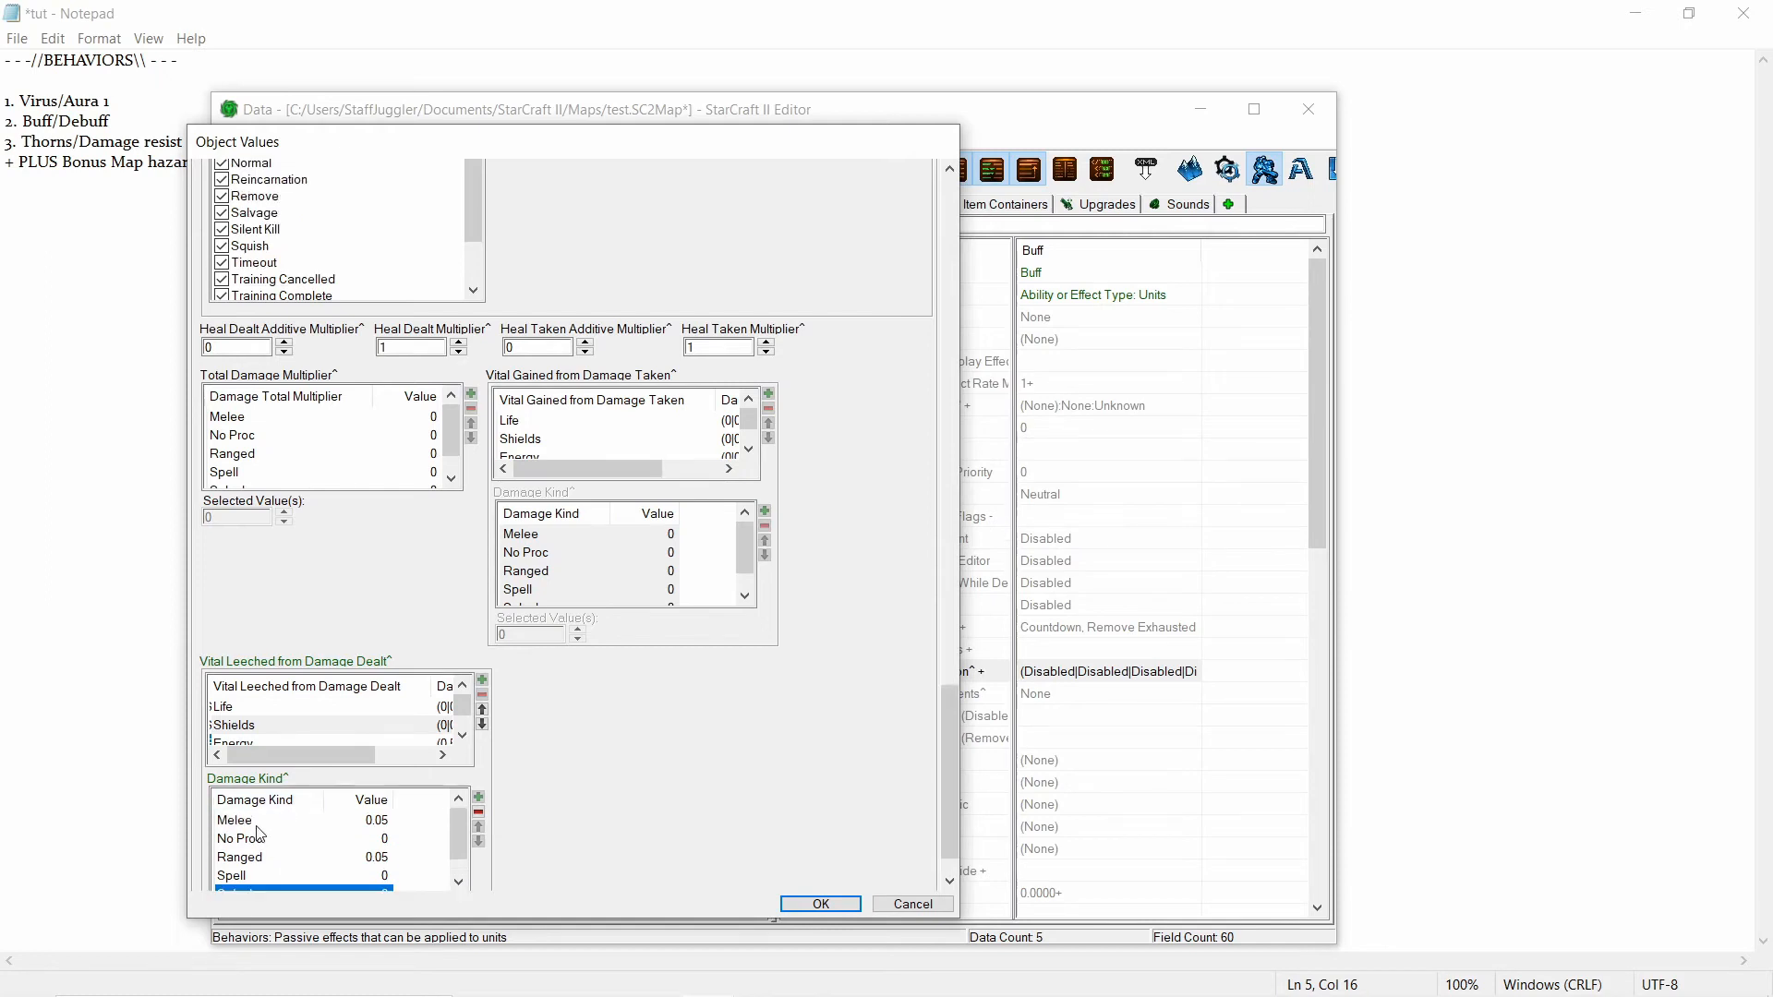
pyautogui.click(261, 820)
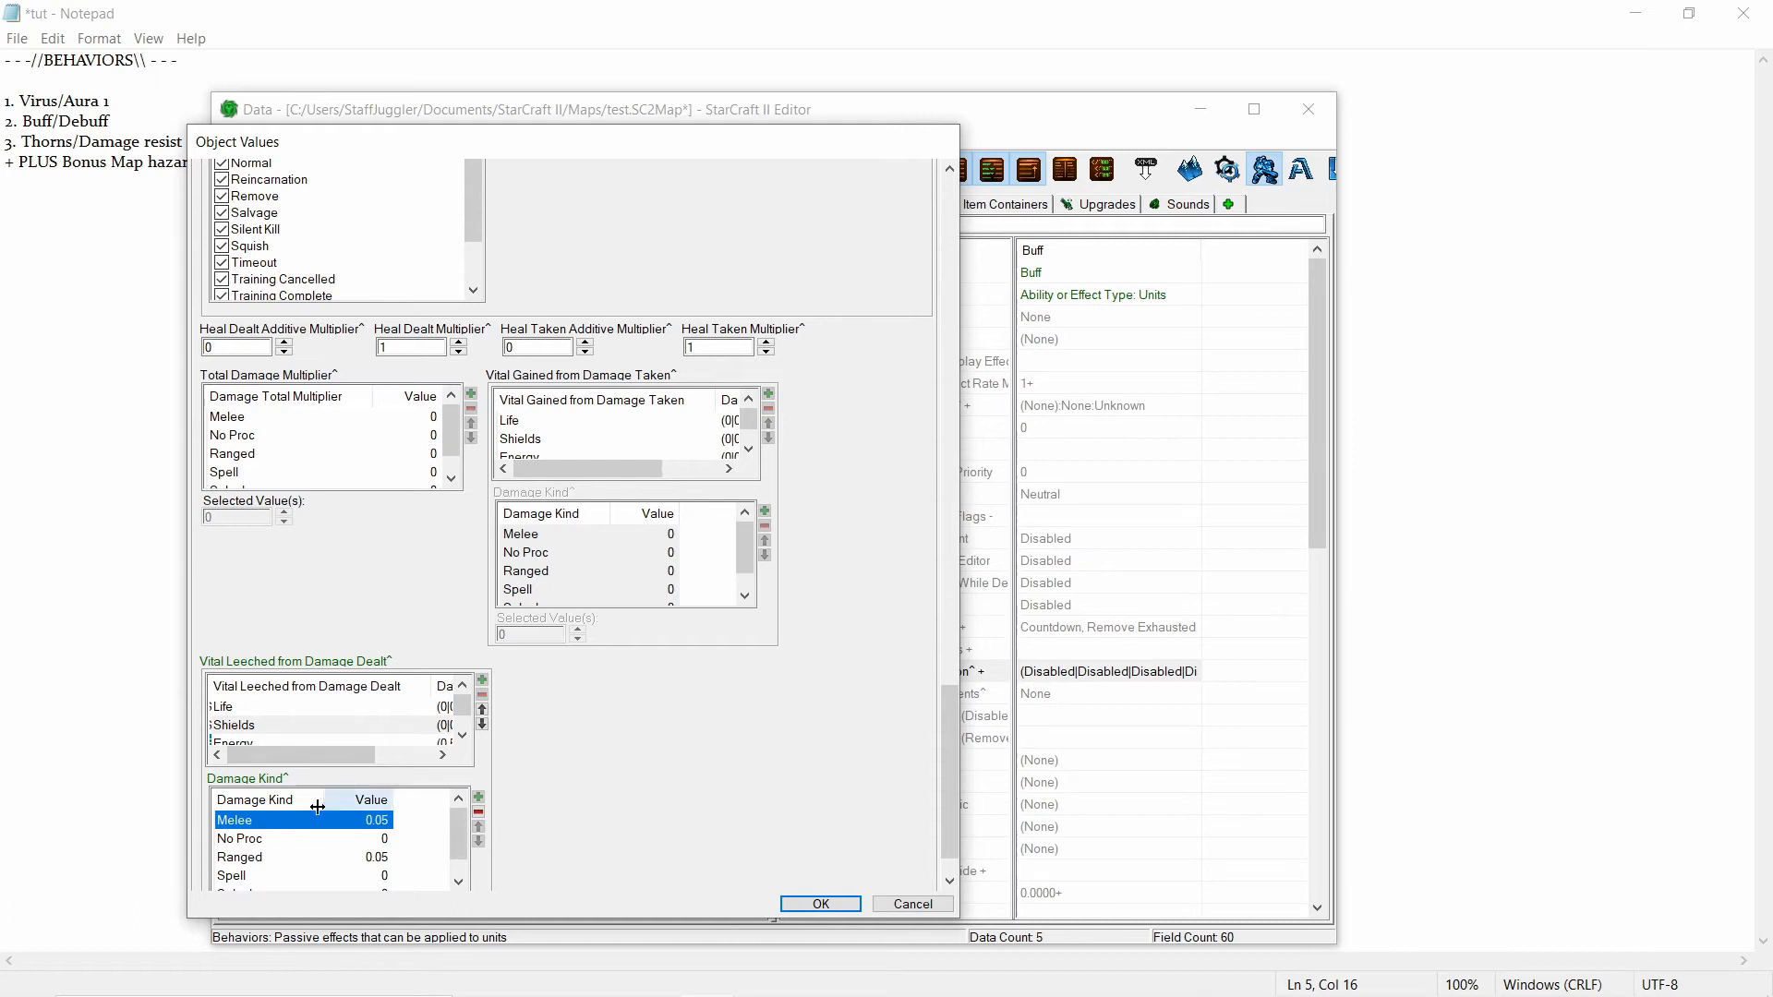
pyautogui.click(275, 726)
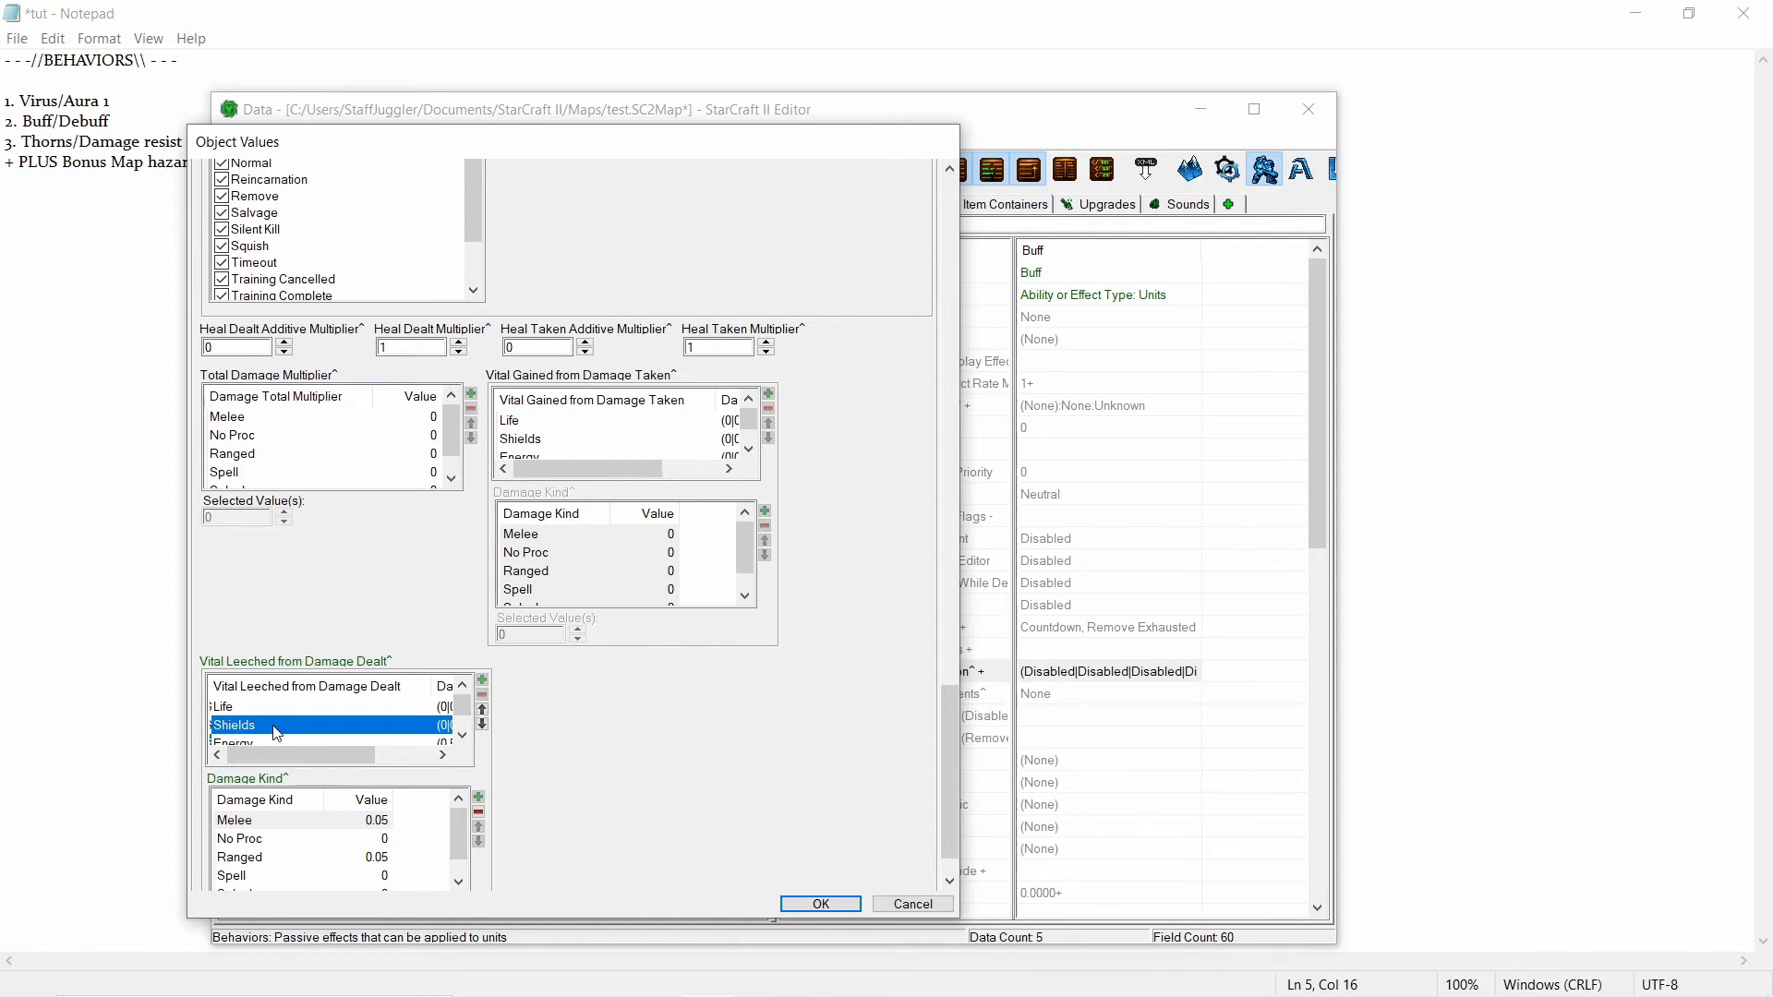
pyautogui.click(346, 707)
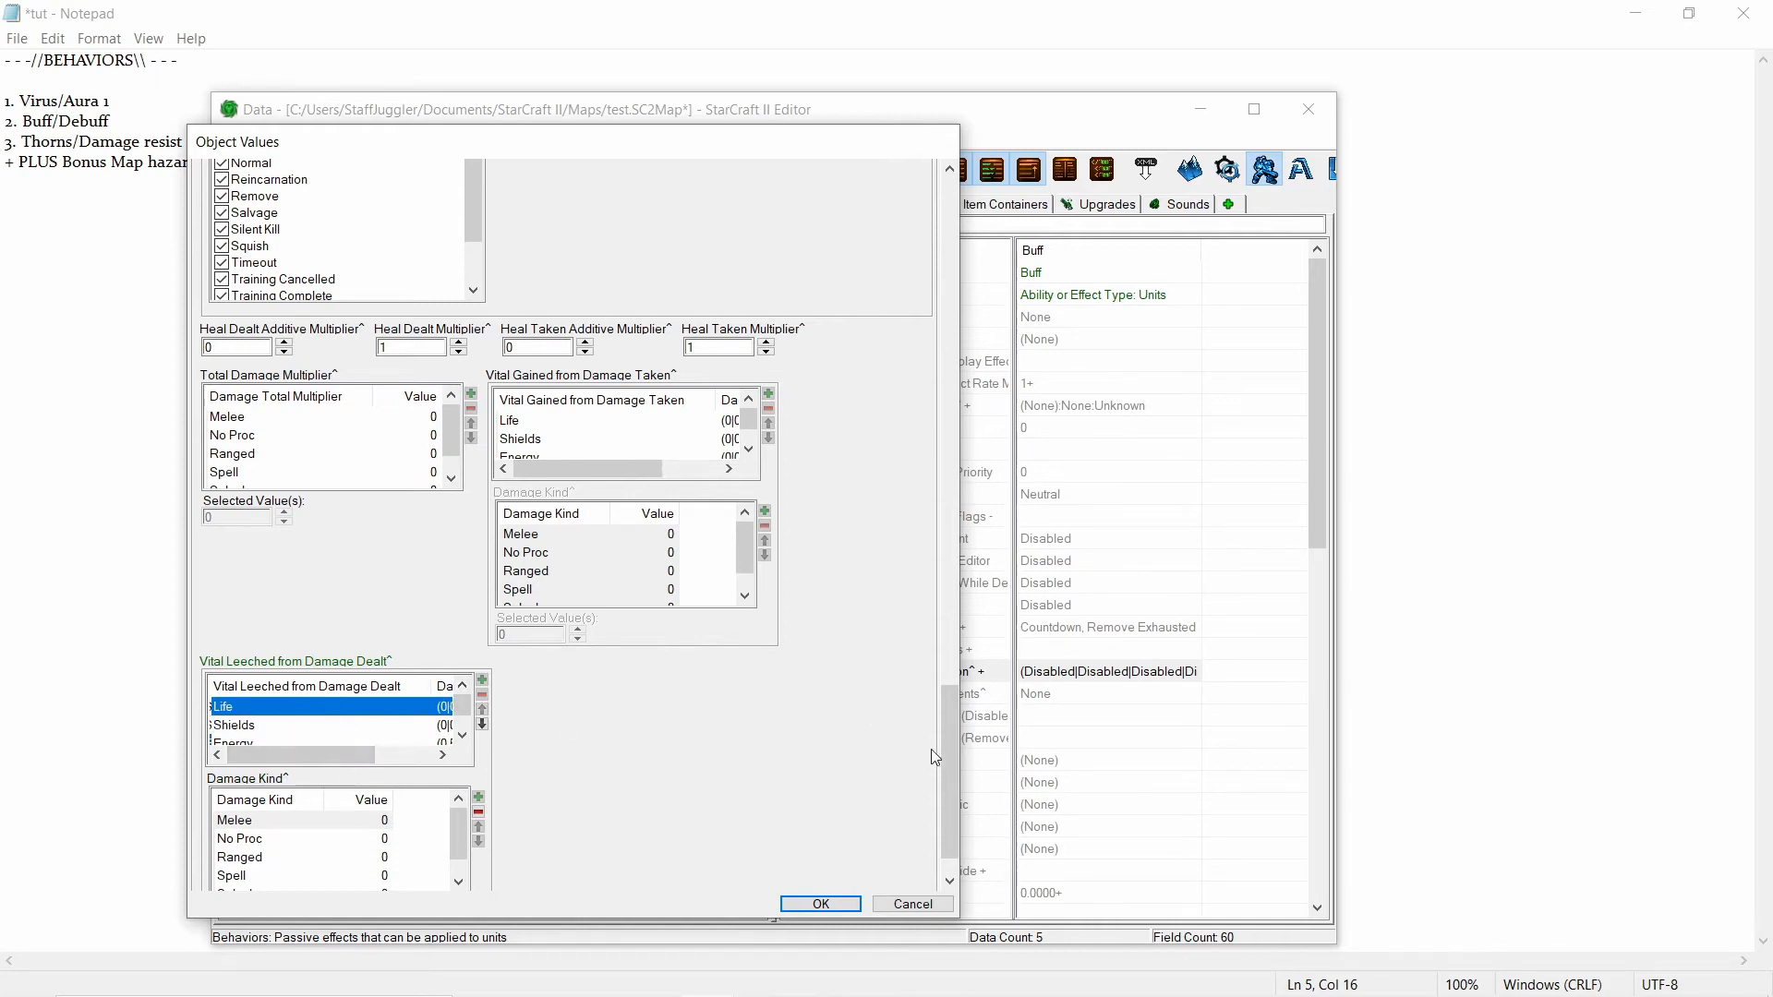
# Show the Behavior section of the modification and add a blank Attribute Changes entry.
pyautogui.moveTo(945, 750); pyautogui.dragTo(954, 231)
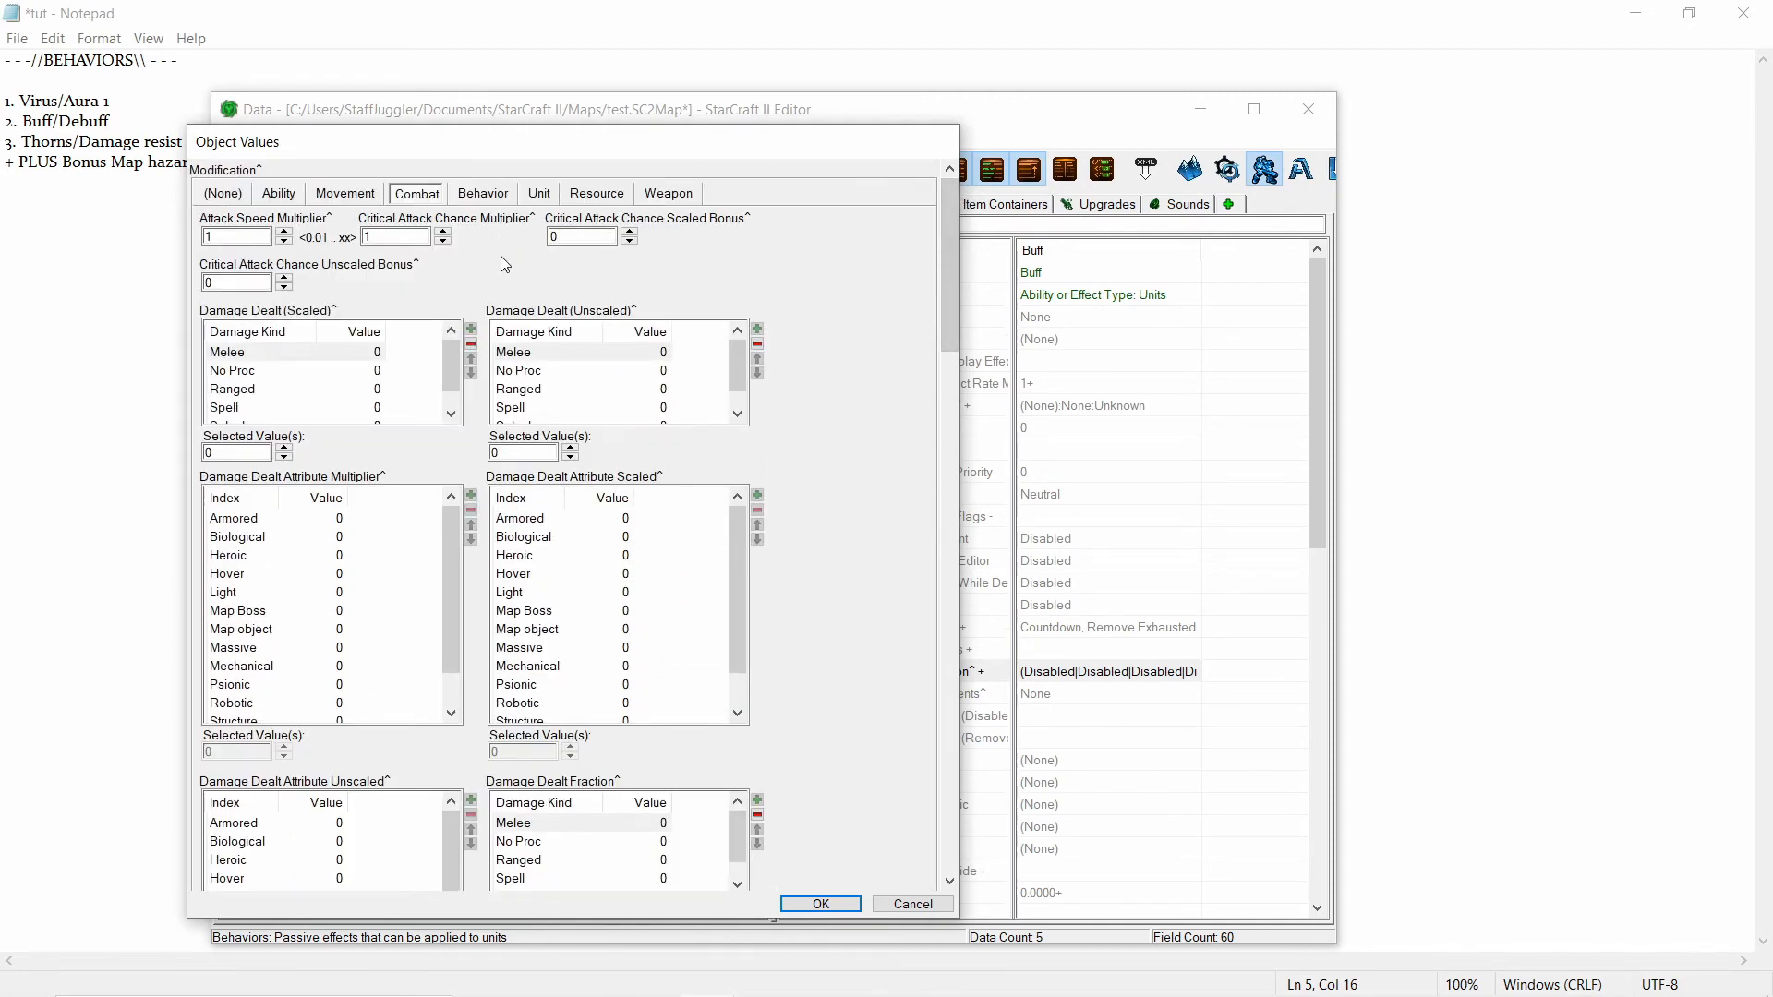
pyautogui.click(487, 194)
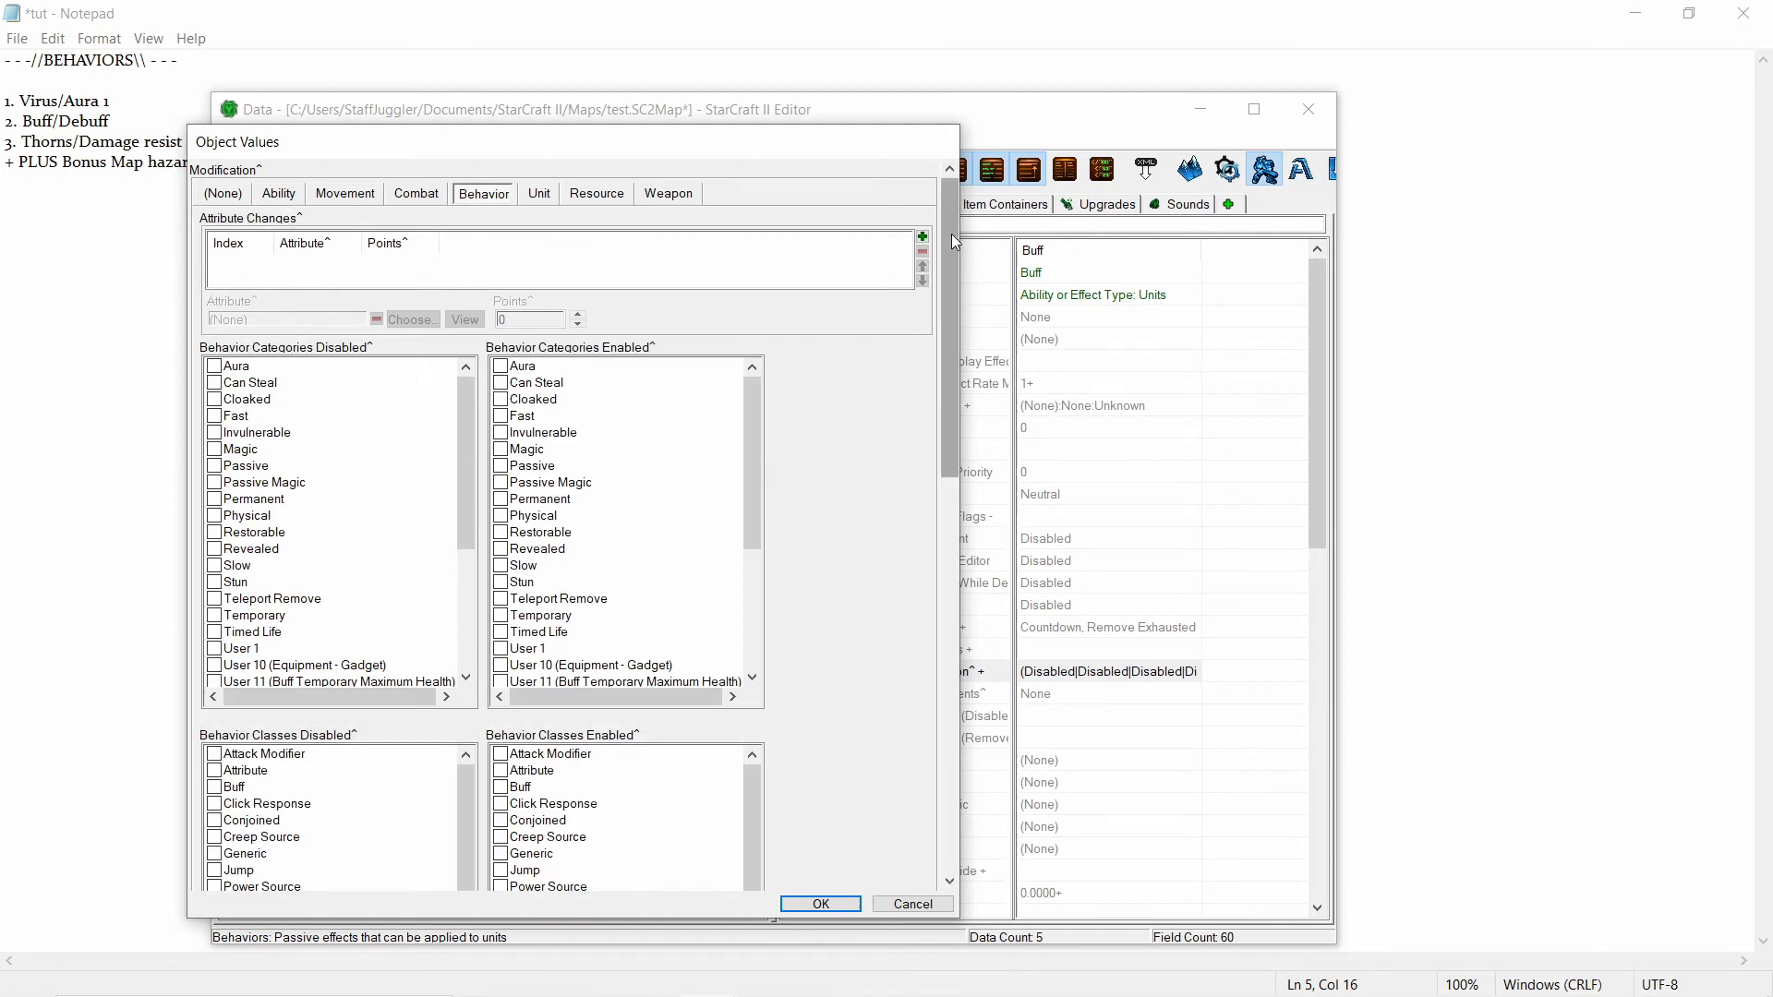
pyautogui.moveTo(954, 240); pyautogui.dragTo(946, 204)
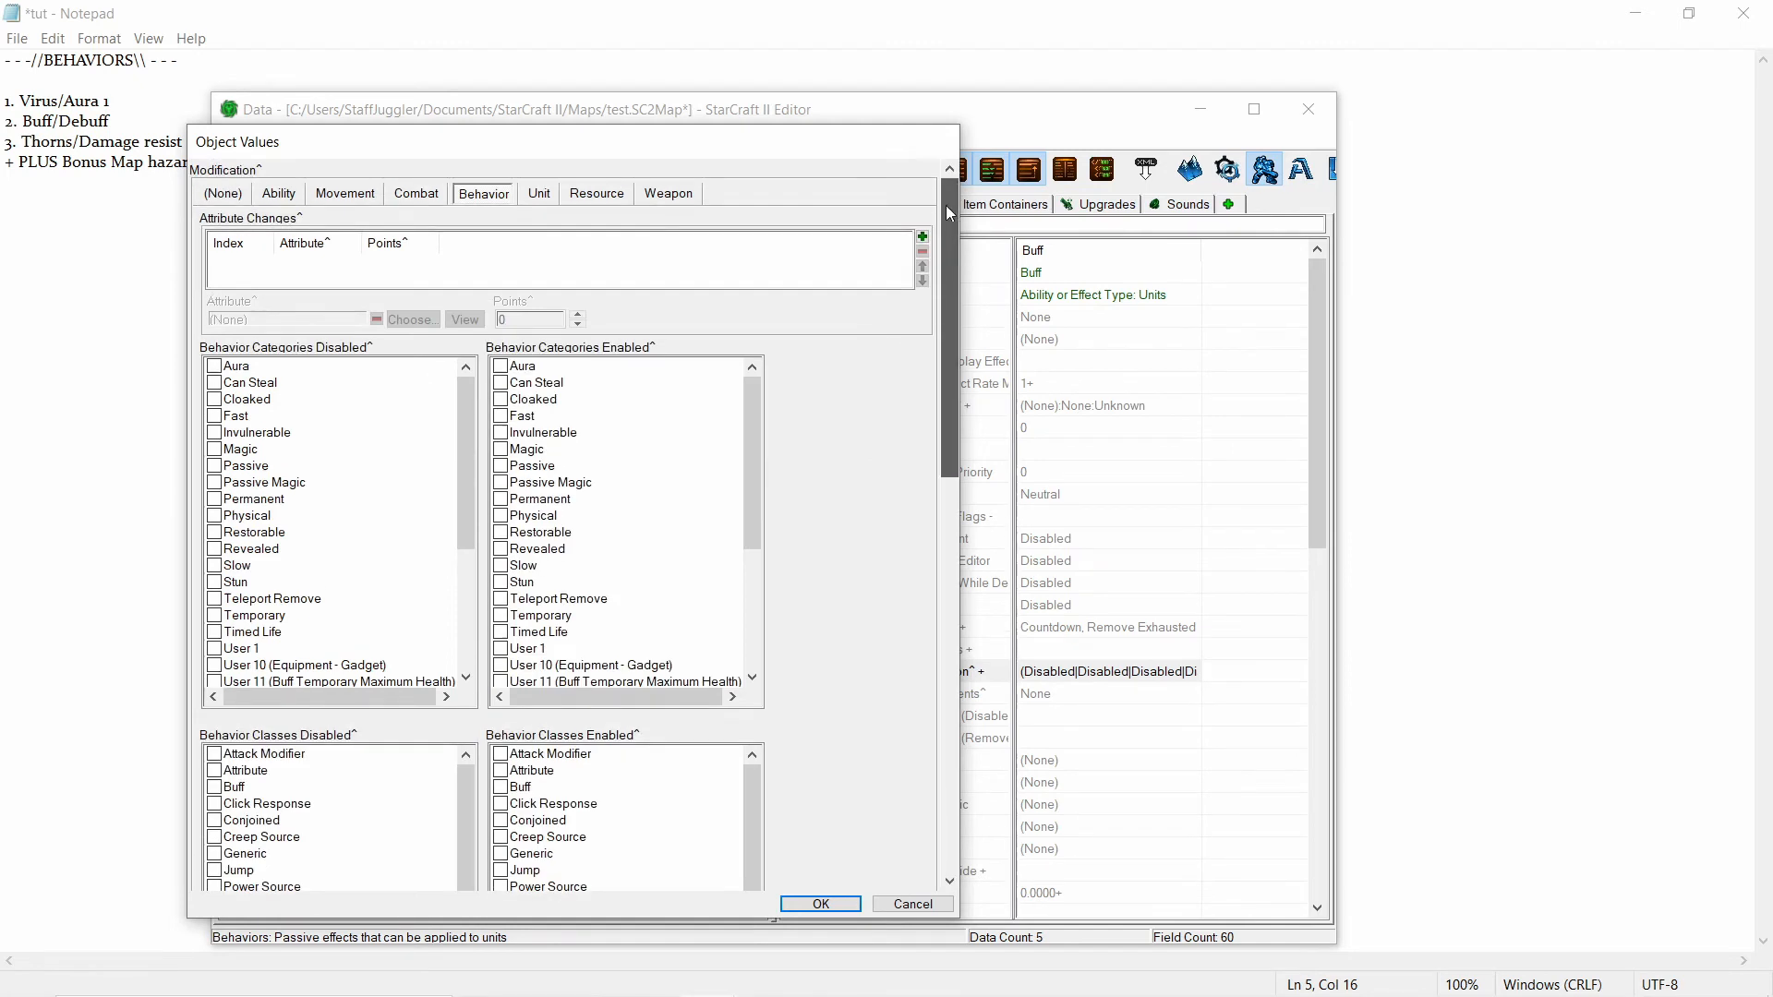
pyautogui.moveTo(265, 228)
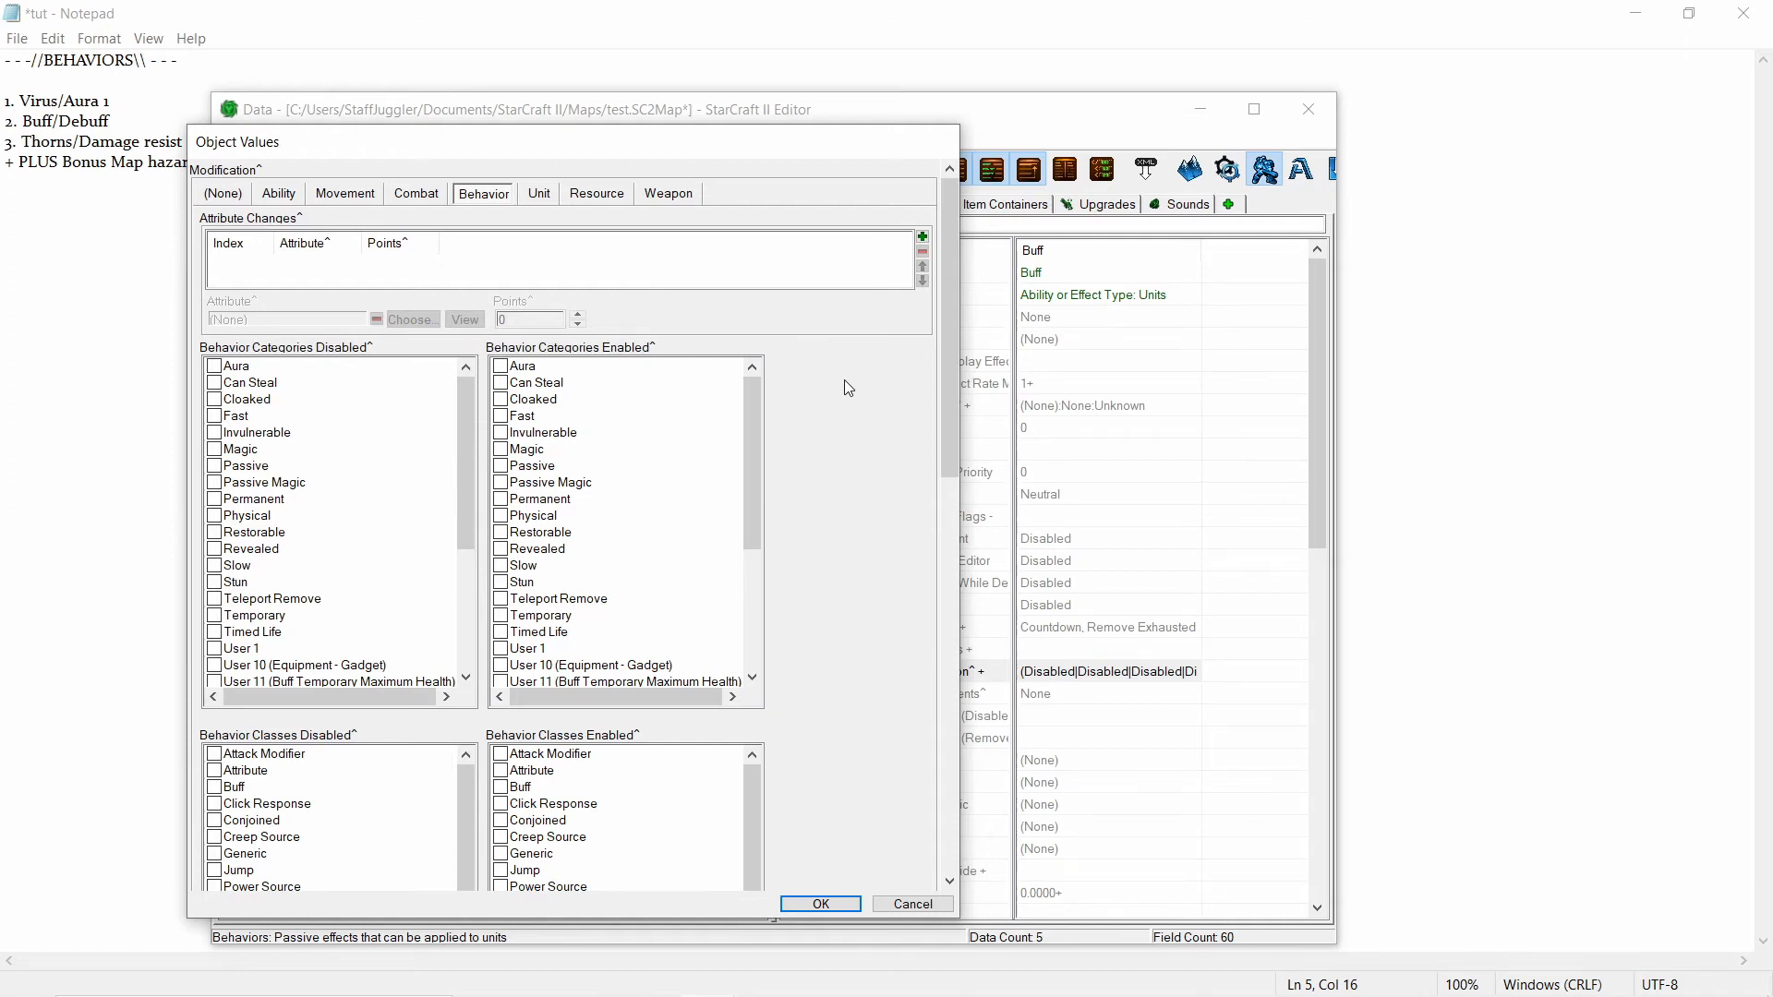
pyautogui.click(922, 237)
pyautogui.click(347, 265)
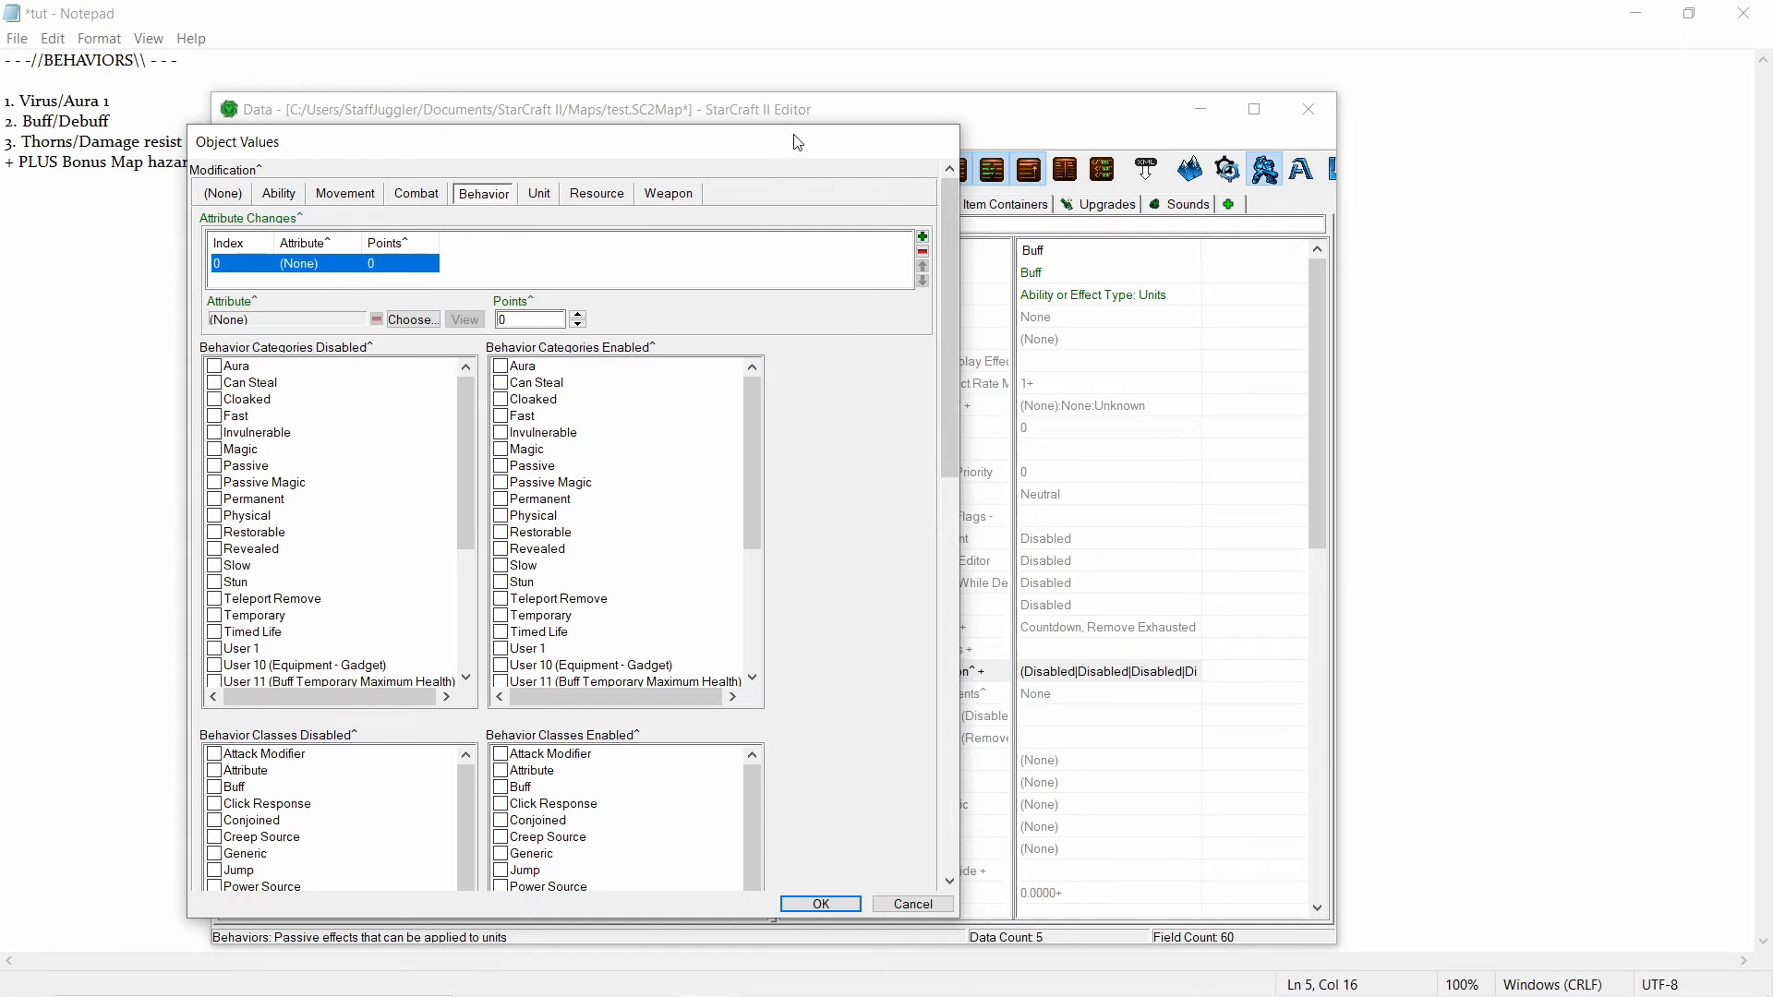
pyautogui.moveTo(796, 142); pyautogui.dragTo(509, 342)
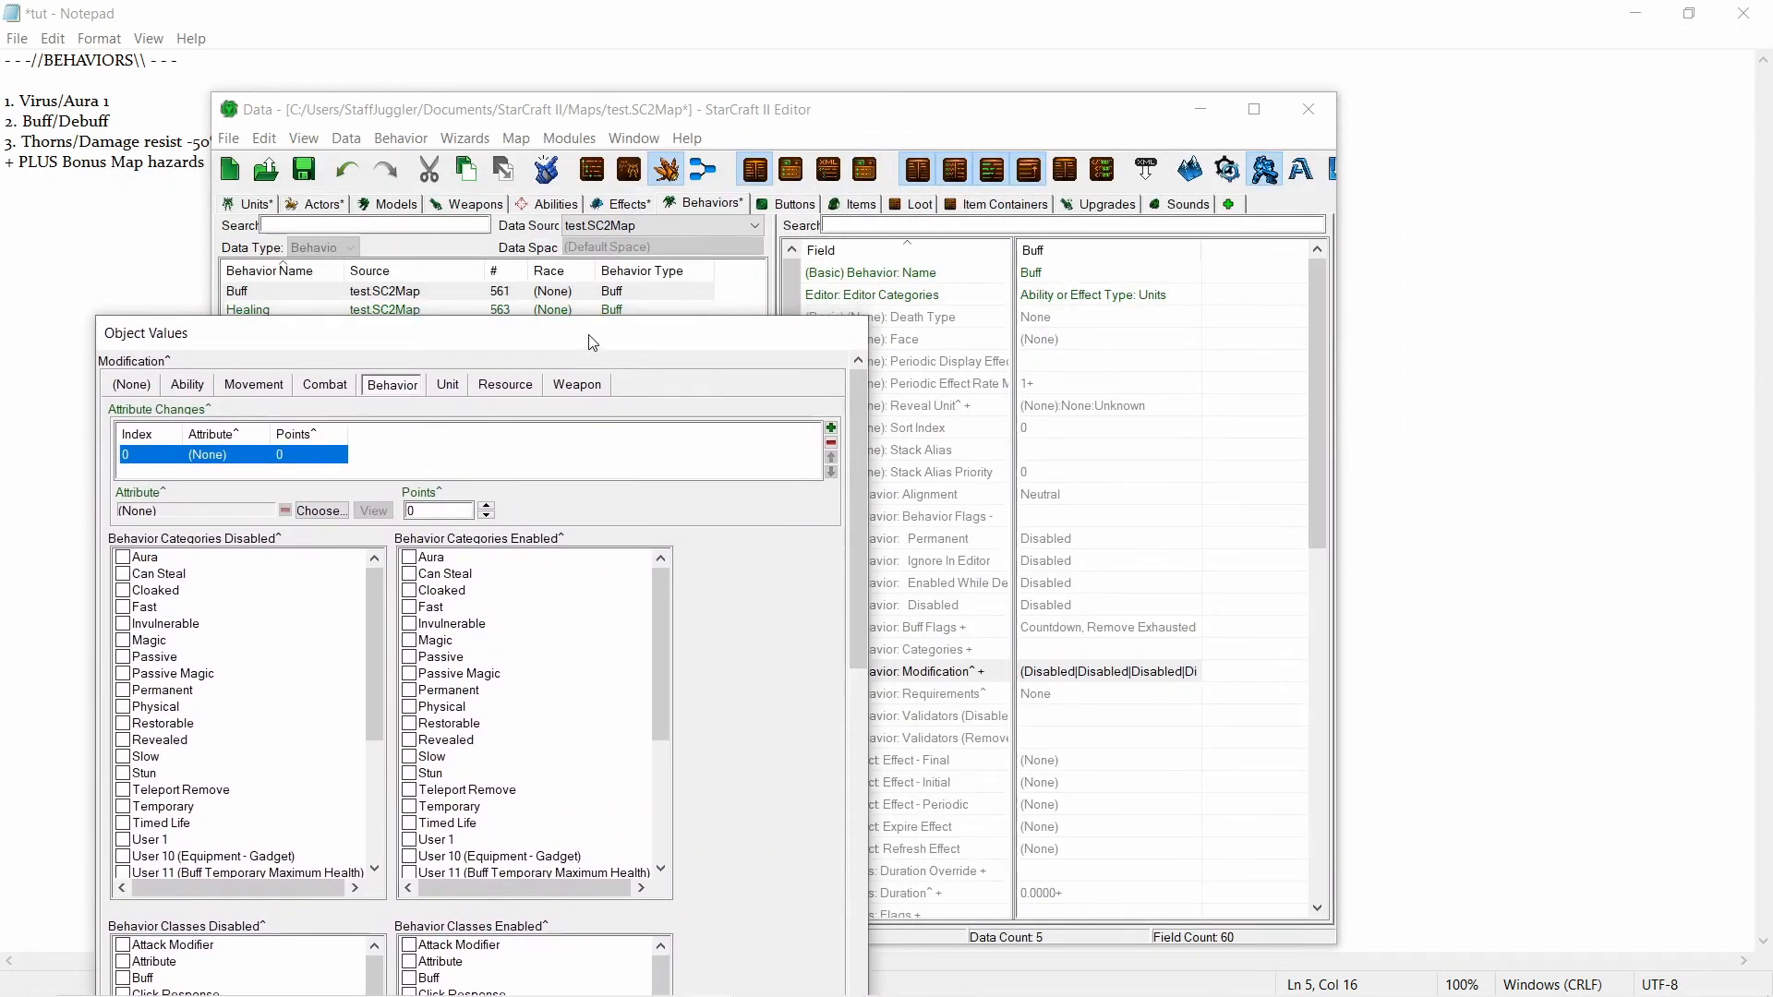
pyautogui.moveTo(594, 348); pyautogui.dragTo(592, 336)
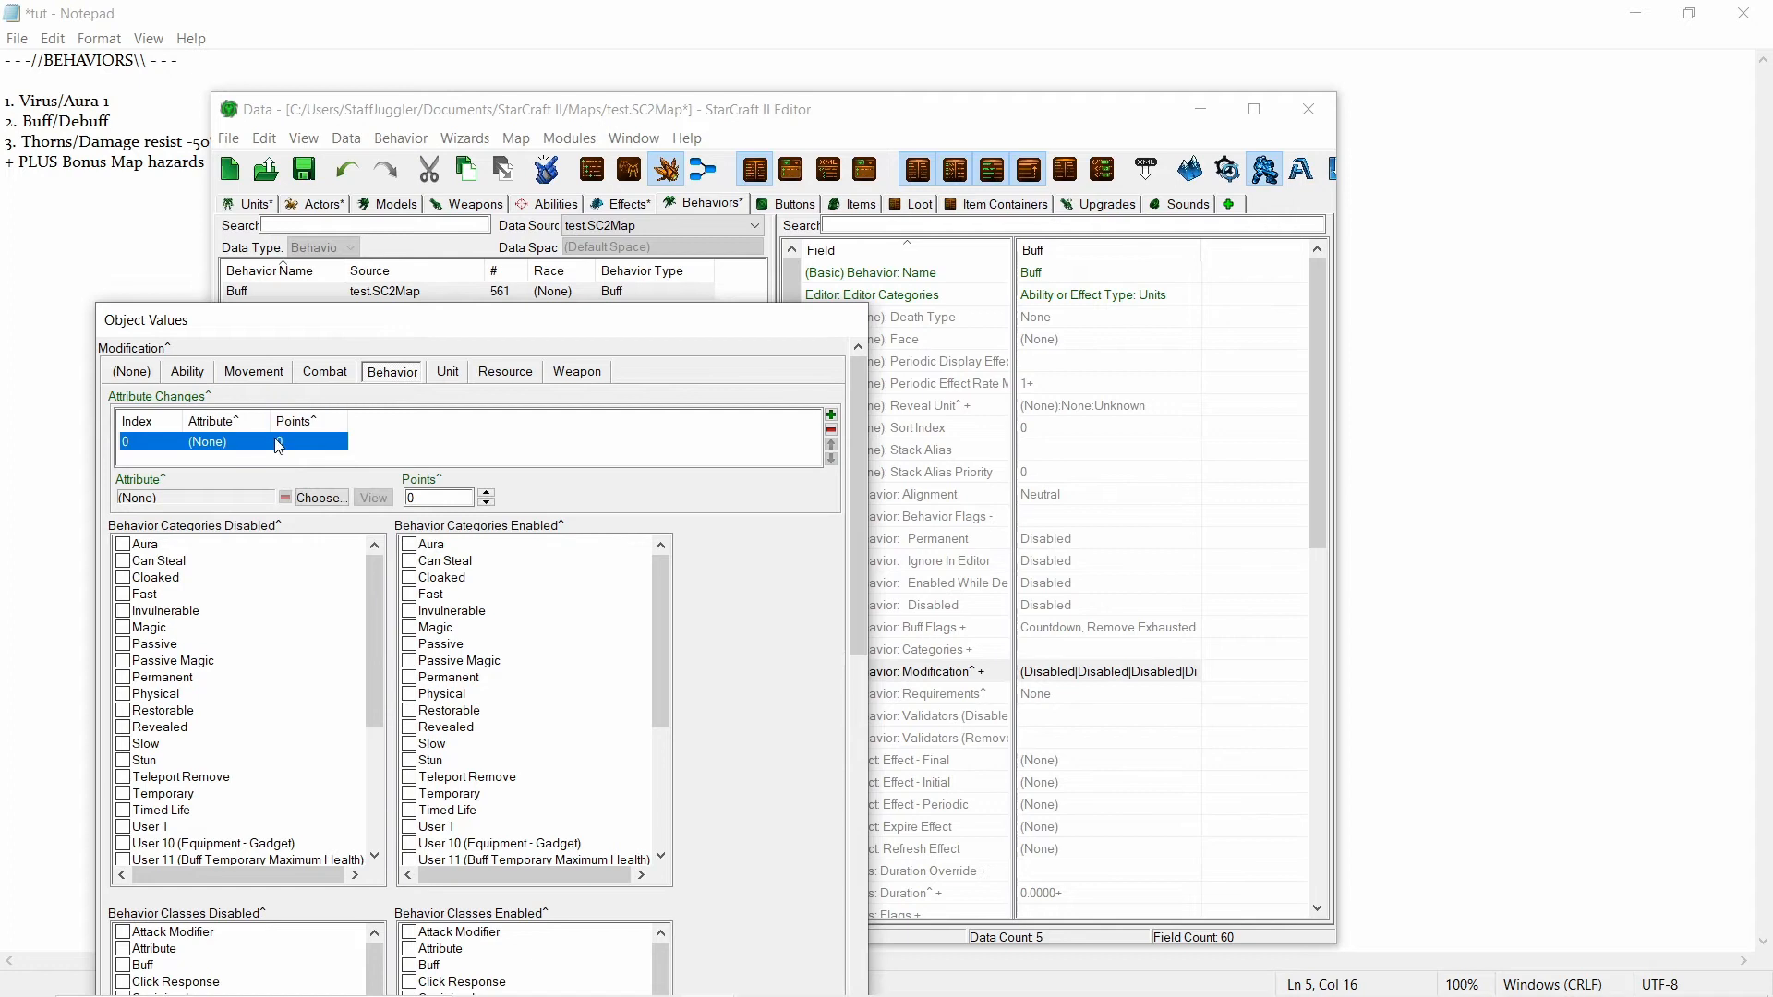
# Remove the blank entry from Attribute Changes.
pyautogui.click(830, 432)
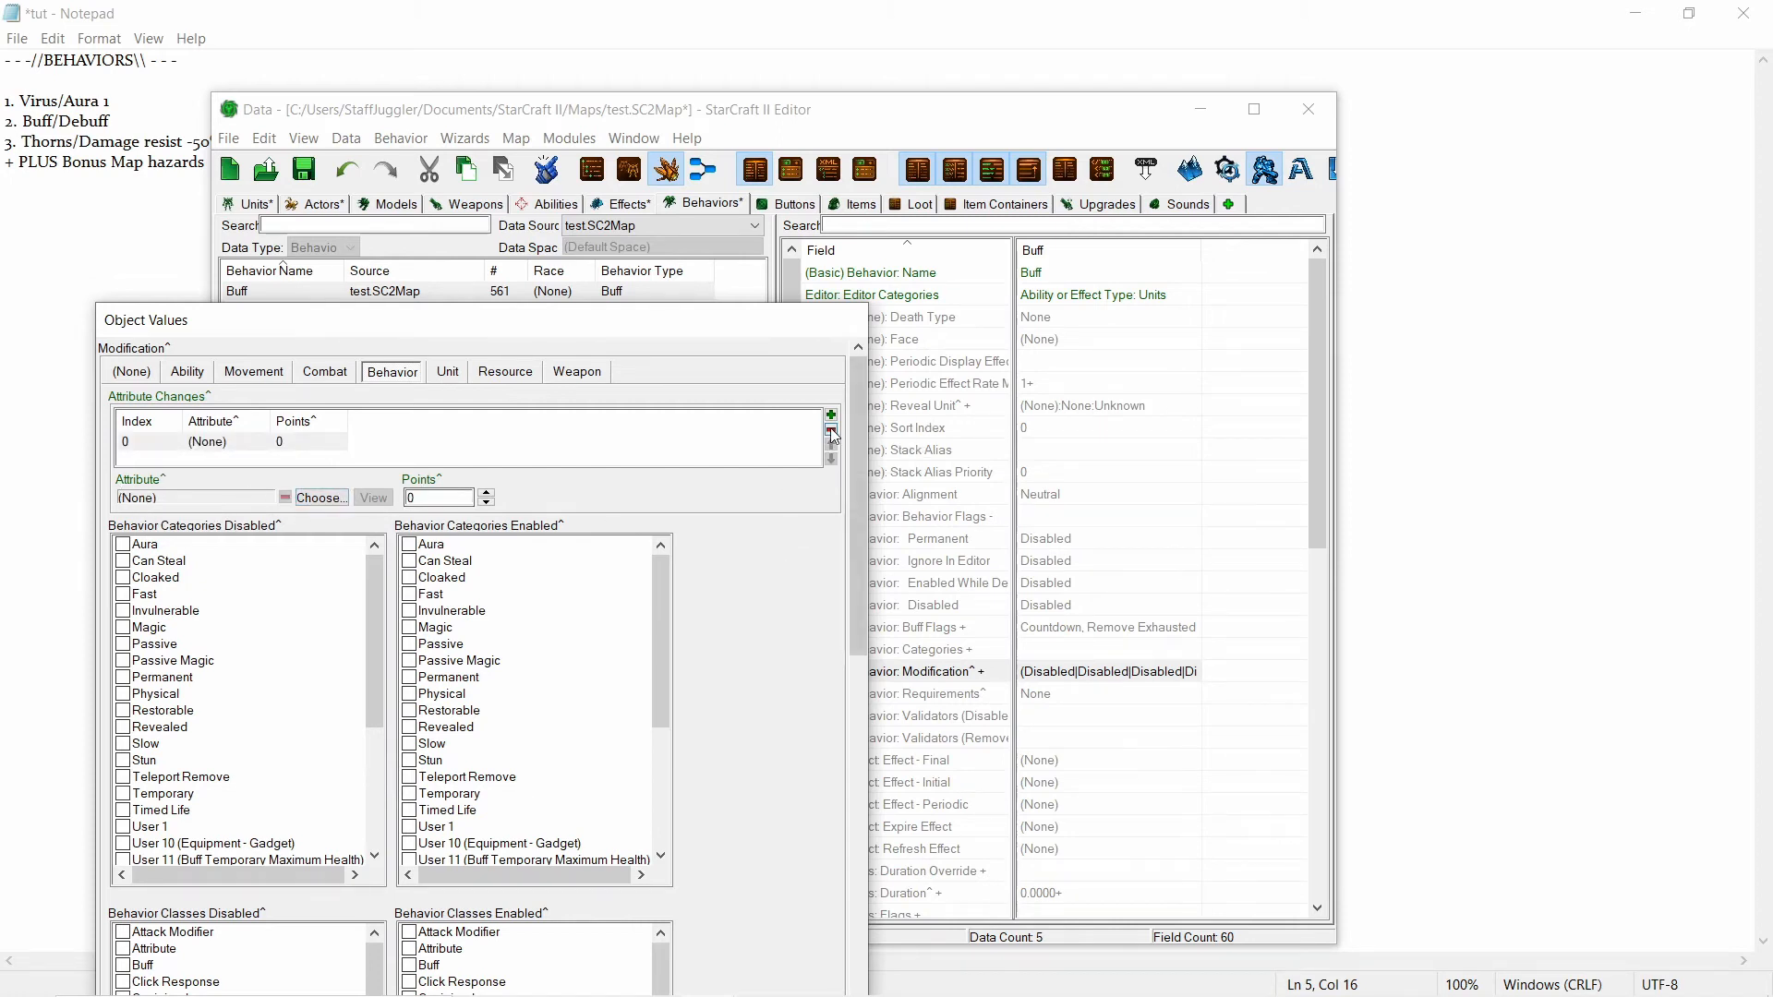
pyautogui.click(415, 496)
pyautogui.click(831, 429)
# Review the Behavior Categories and Behavior Classes lists, both Disabled and Enabled, in the Buff's modification.
pyautogui.moveTo(850, 429); pyautogui.dragTo(745, 559)
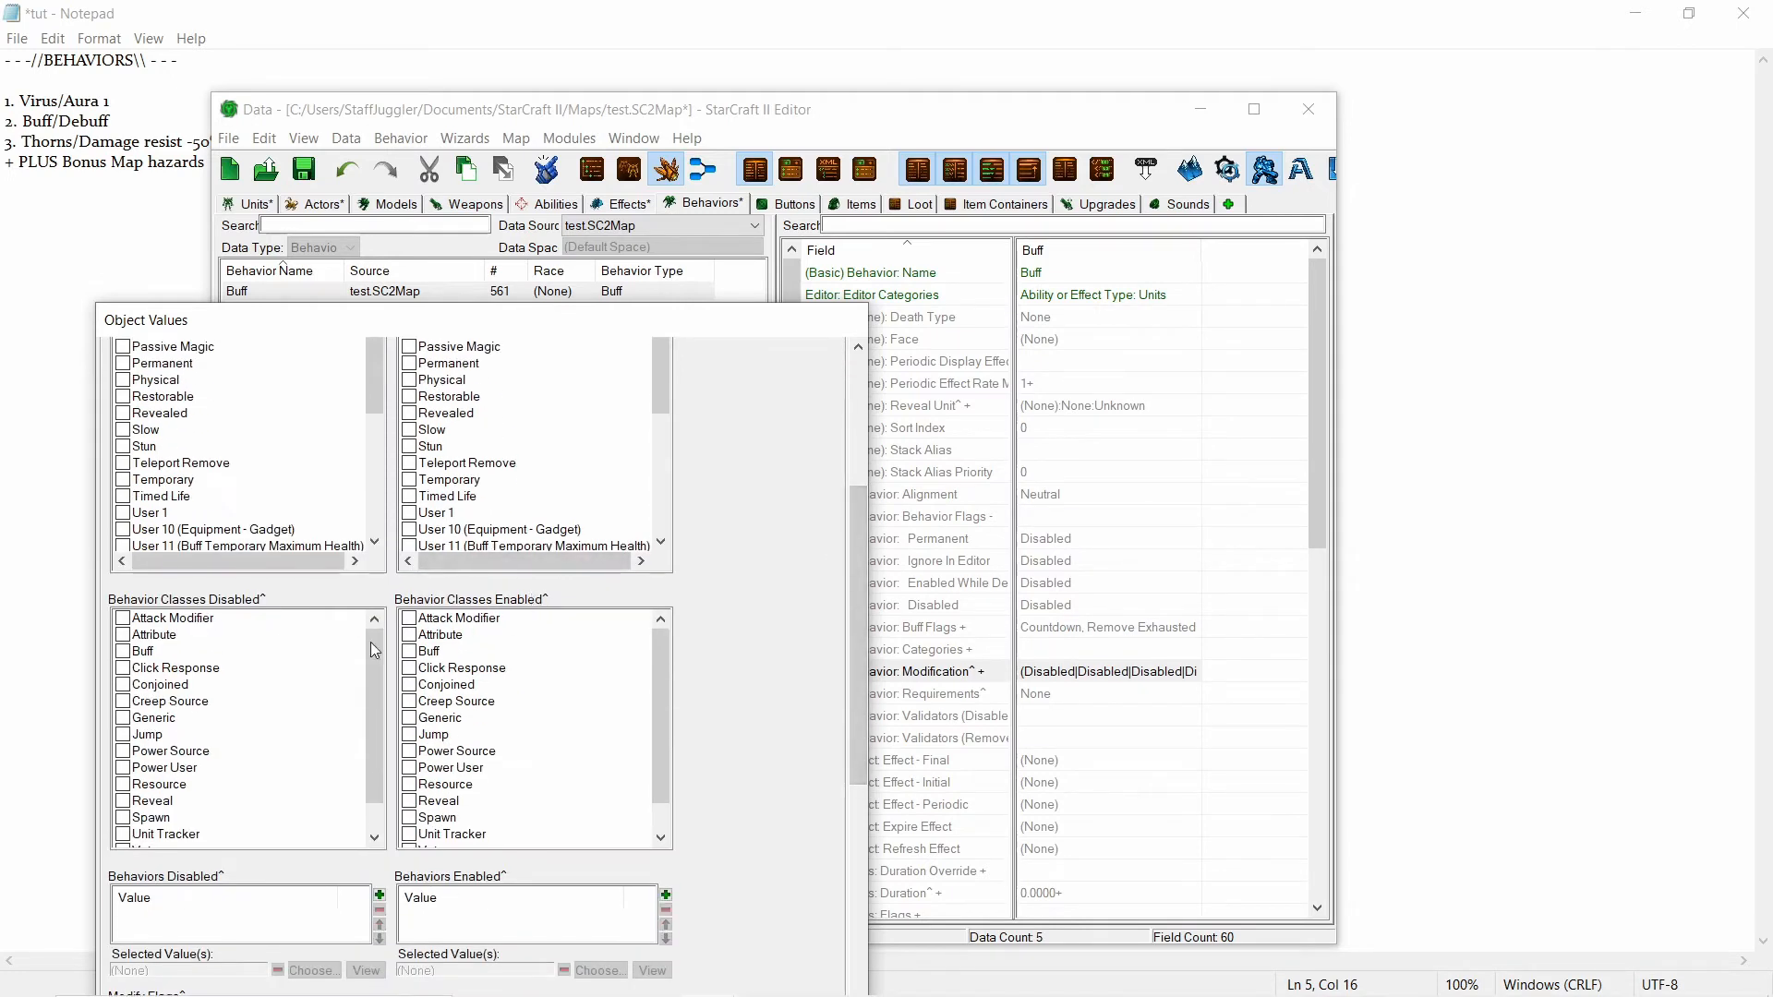
pyautogui.moveTo(369, 661)
pyautogui.mouseDown()
pyautogui.moveTo(369, 703)
pyautogui.moveTo(365, 651)
pyautogui.mouseUp()
pyautogui.moveTo(657, 656)
pyautogui.mouseDown()
pyautogui.moveTo(658, 674)
pyautogui.moveTo(654, 647)
pyautogui.mouseUp()
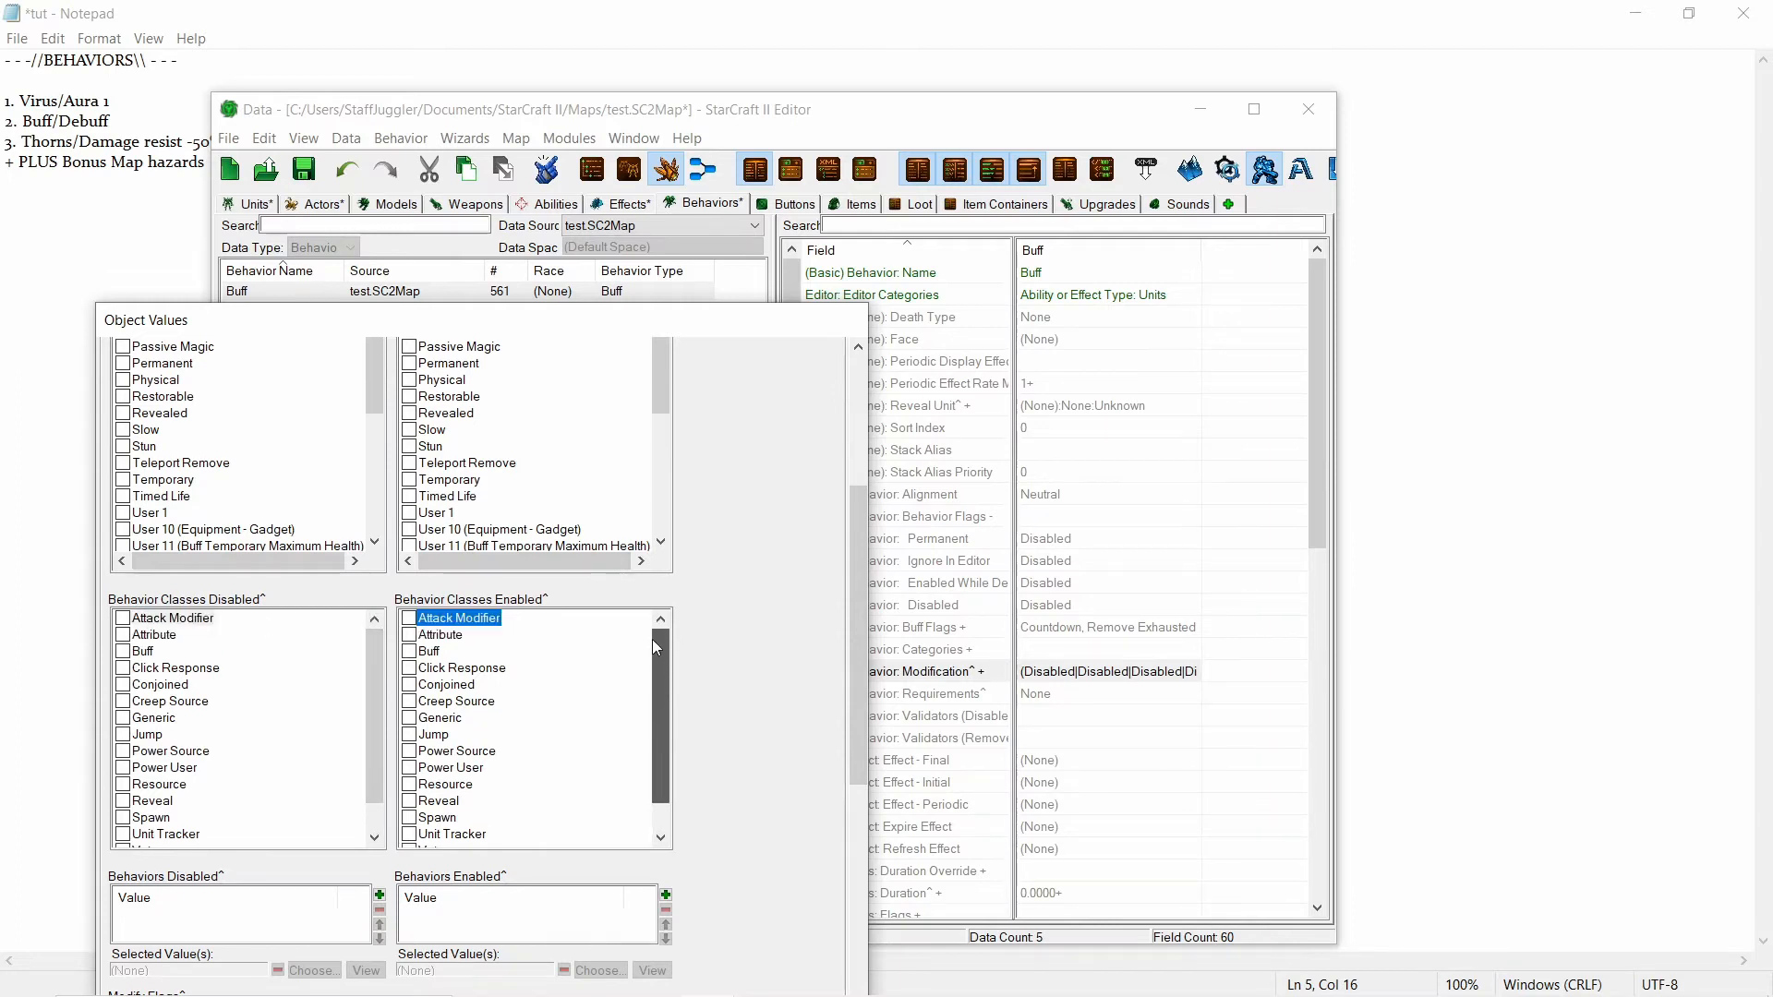
pyautogui.scroll(5, 702, 591)
pyautogui.scroll(-8, 706, 590)
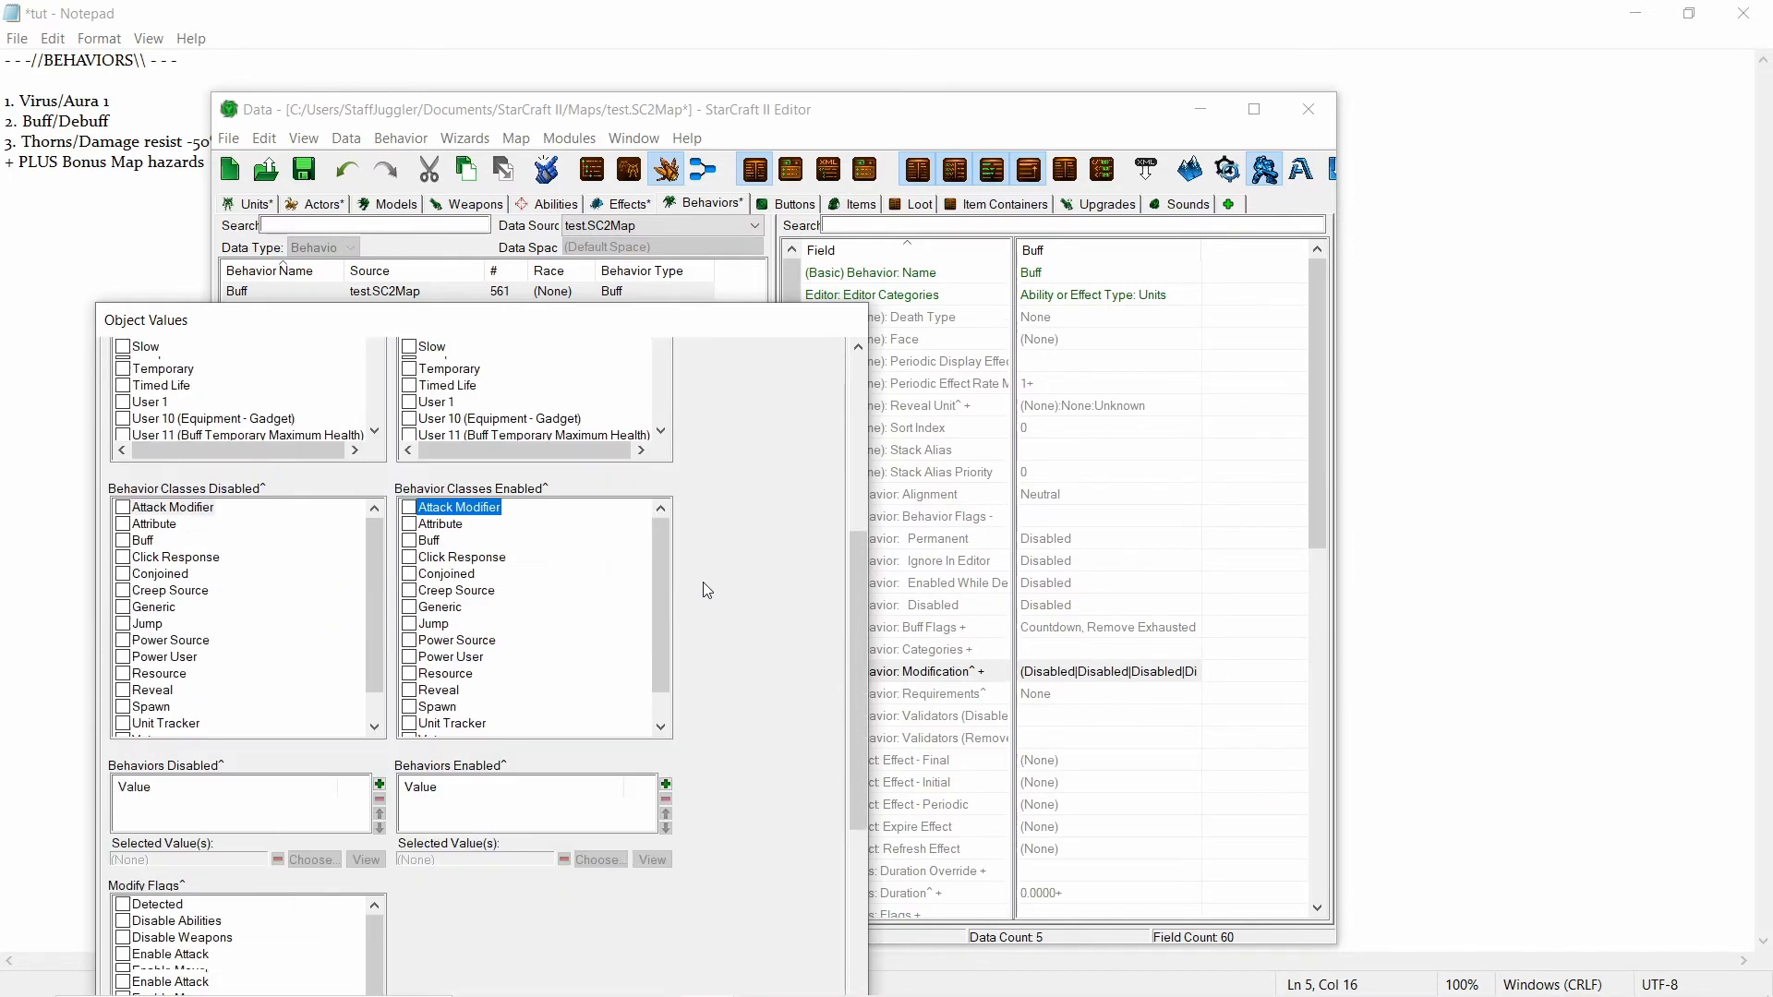
pyautogui.scroll(-2, 702, 591)
pyautogui.moveTo(371, 536); pyautogui.dragTo(386, 525)
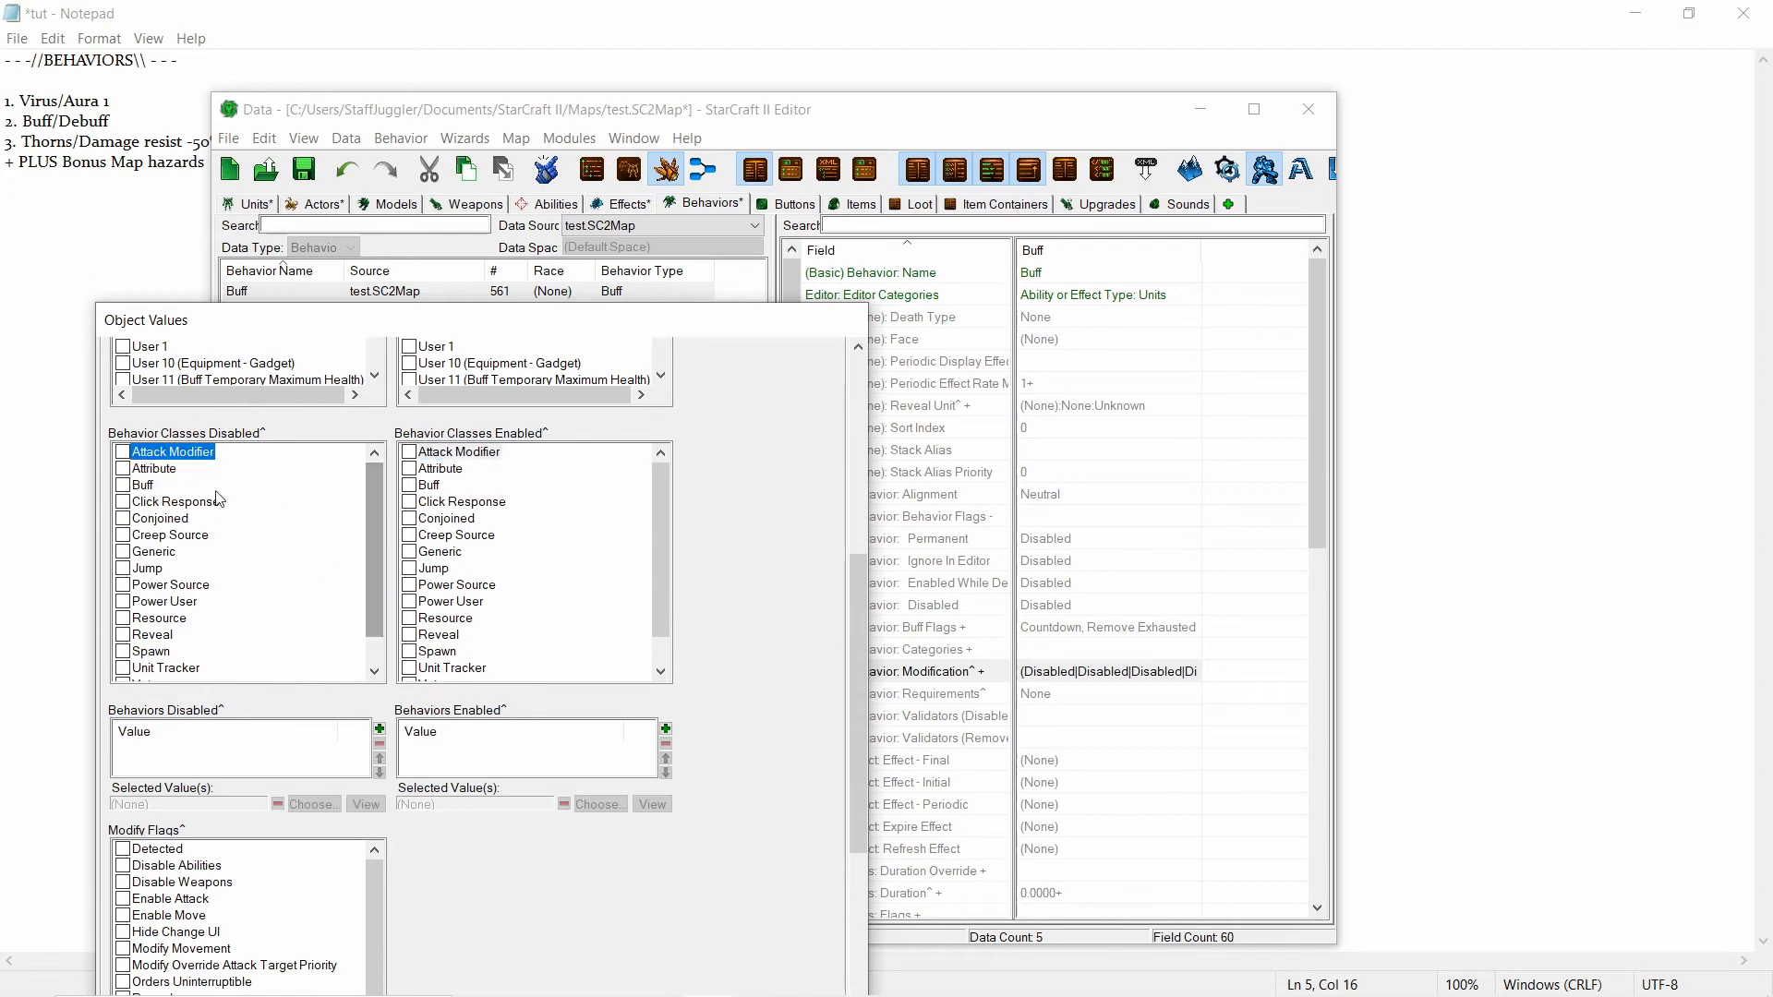
# Examine the Buff, Spawn and Veterancy entries in Behavior Classes Disabled.
pyautogui.click(180, 501)
pyautogui.click(149, 486)
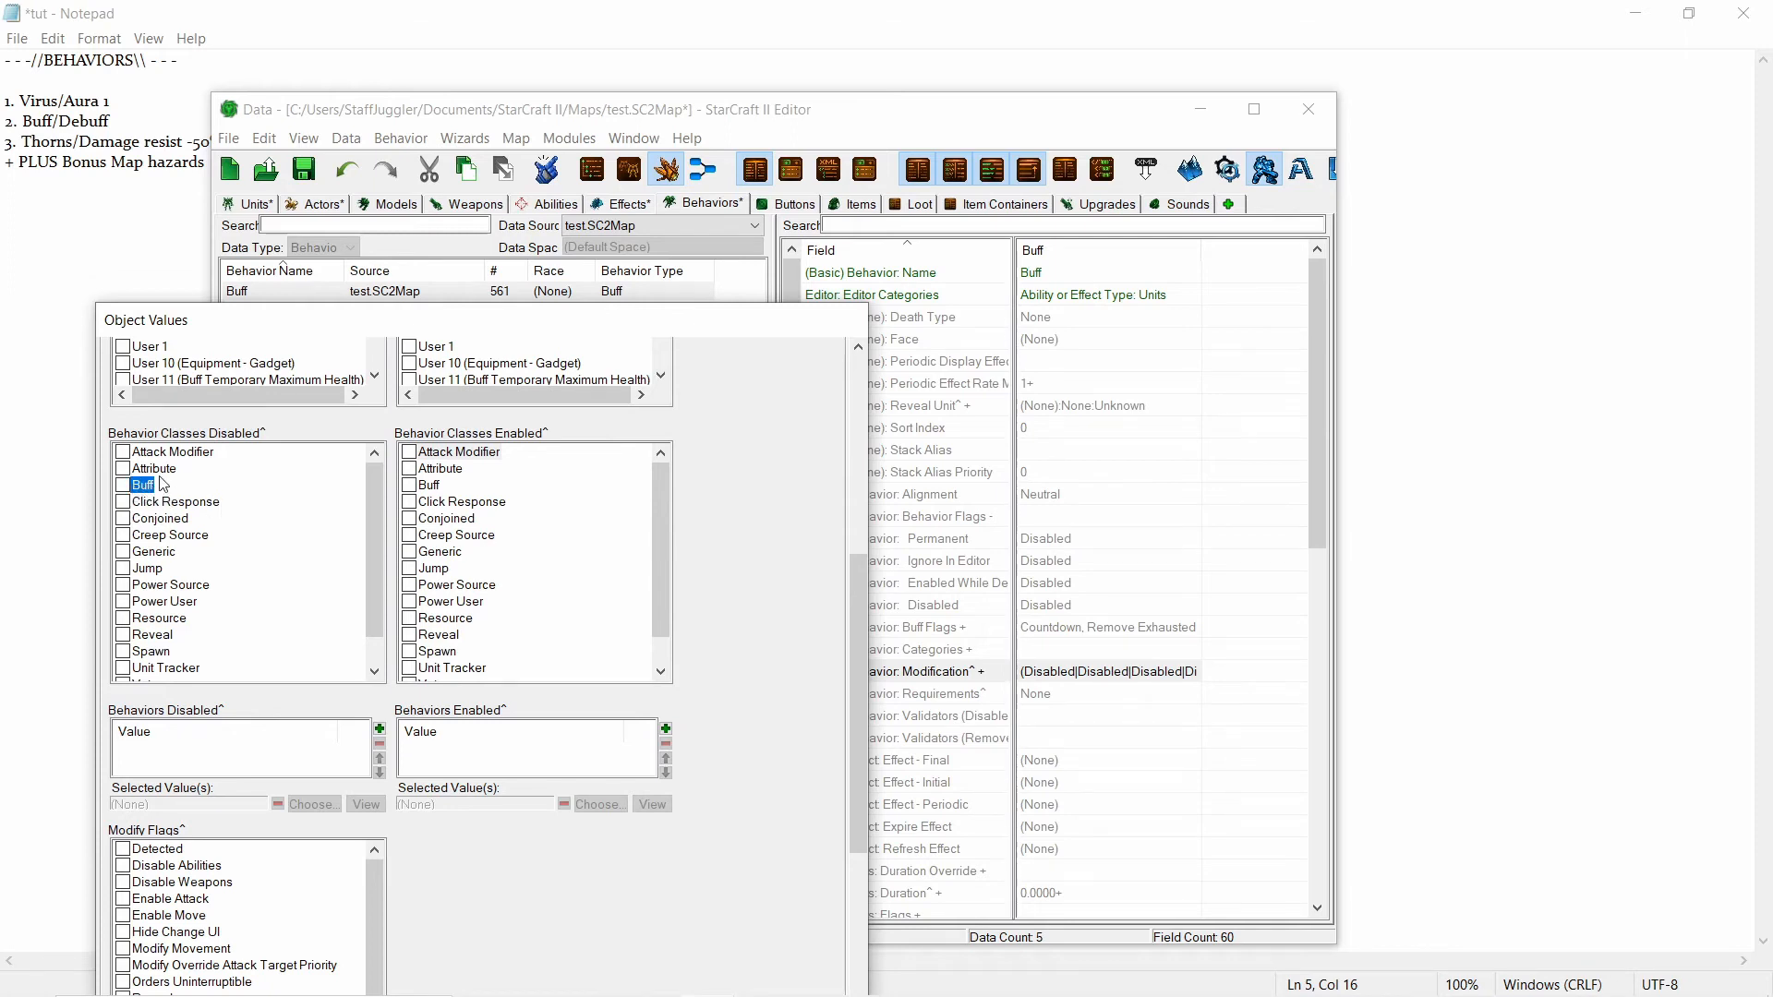
pyautogui.scroll(-2, 152, 496)
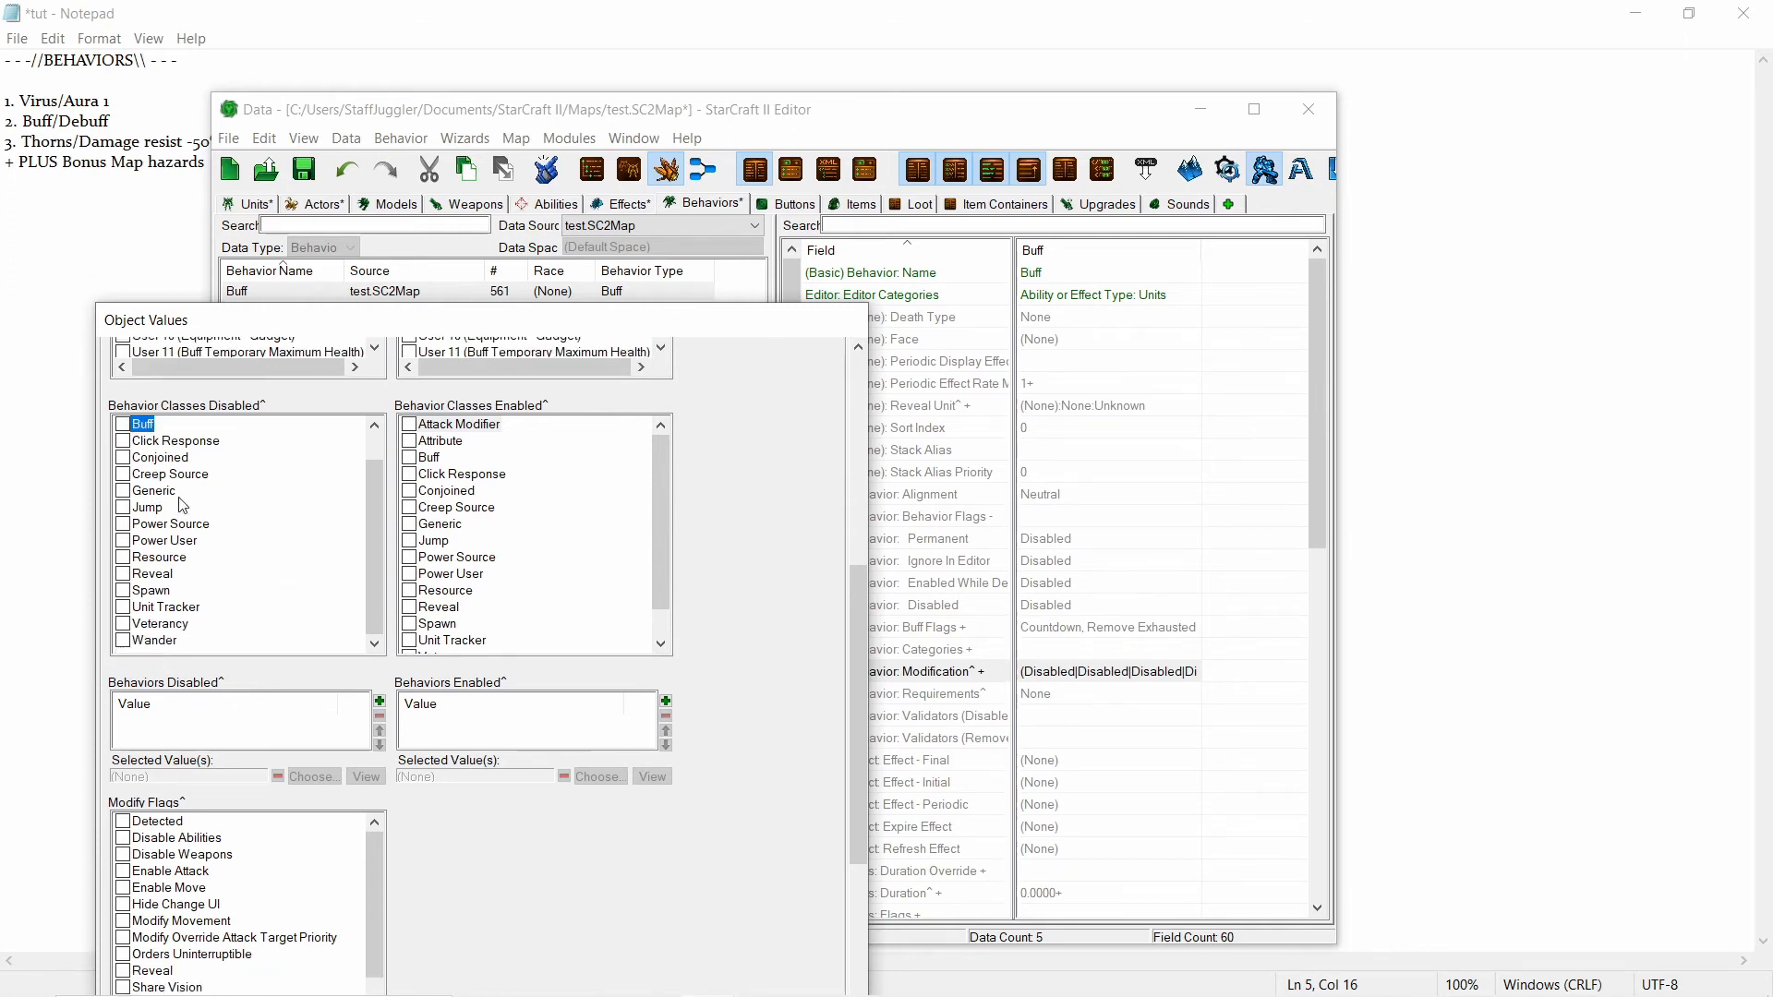
pyautogui.click(157, 593)
pyautogui.click(161, 627)
pyautogui.moveTo(371, 551); pyautogui.dragTo(308, 483)
# Review the Behaviors Disabled and Behaviors Enabled lists and the full set of Modify Flags.
pyautogui.moveTo(850, 598); pyautogui.dragTo(818, 691)
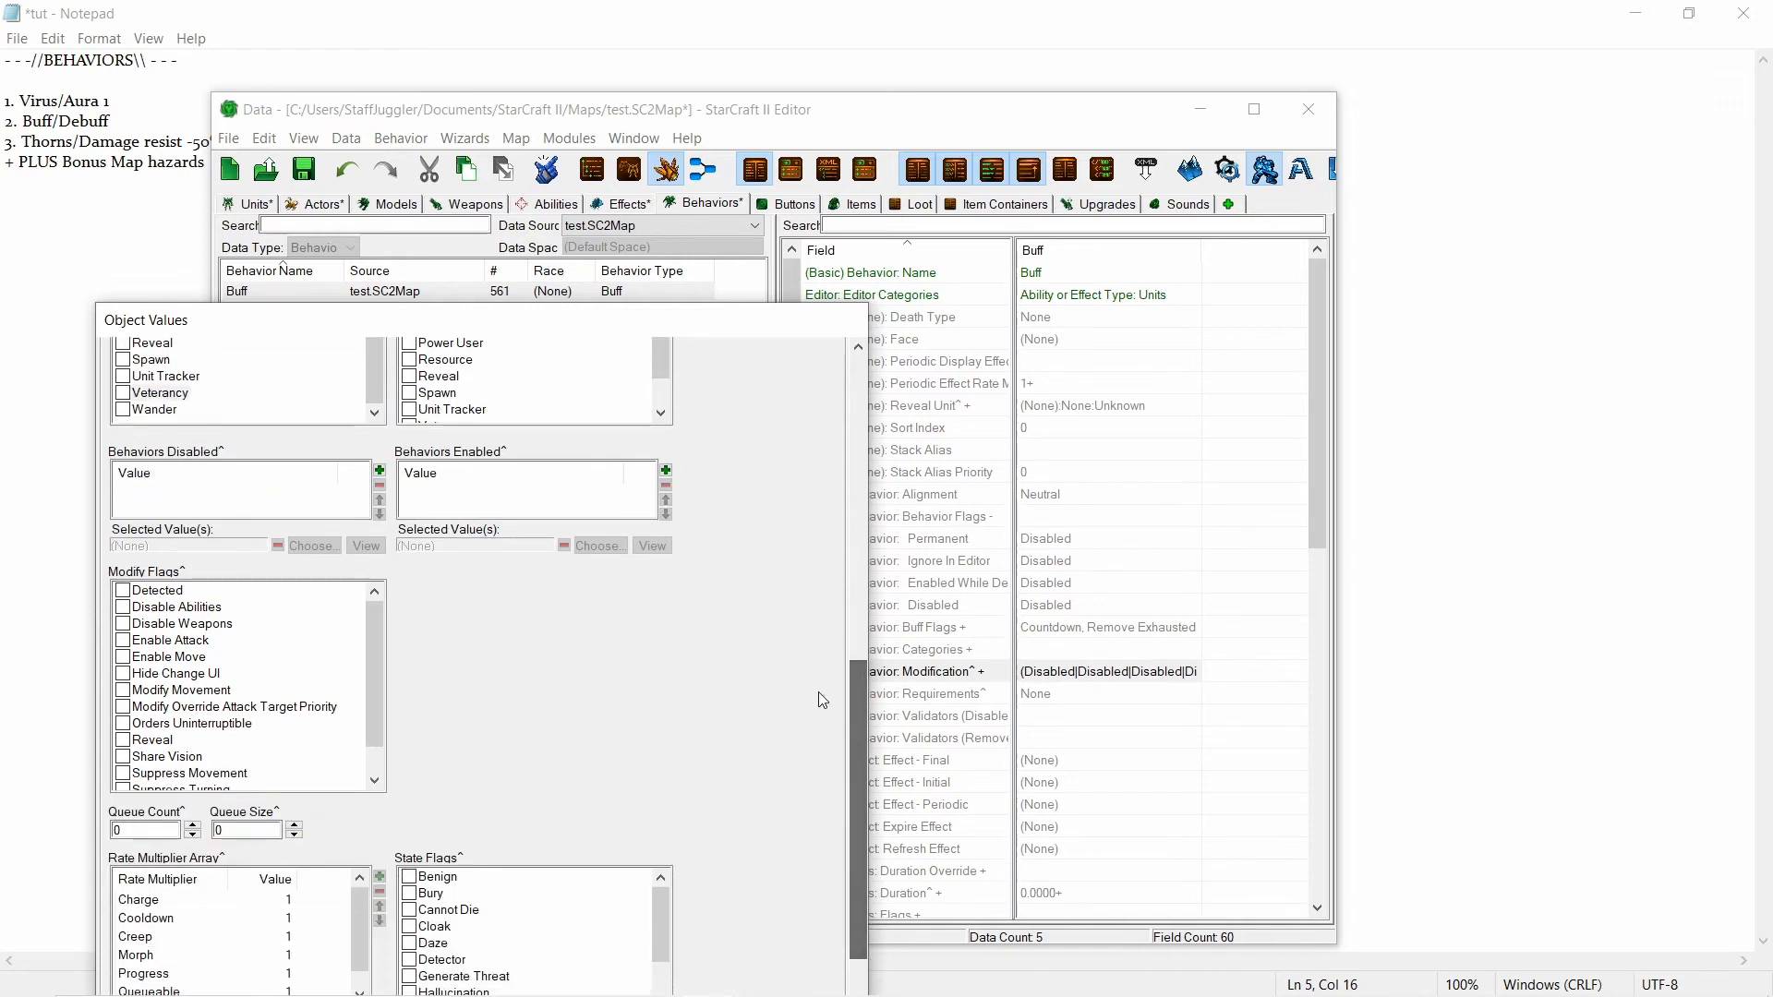
pyautogui.moveTo(194, 459)
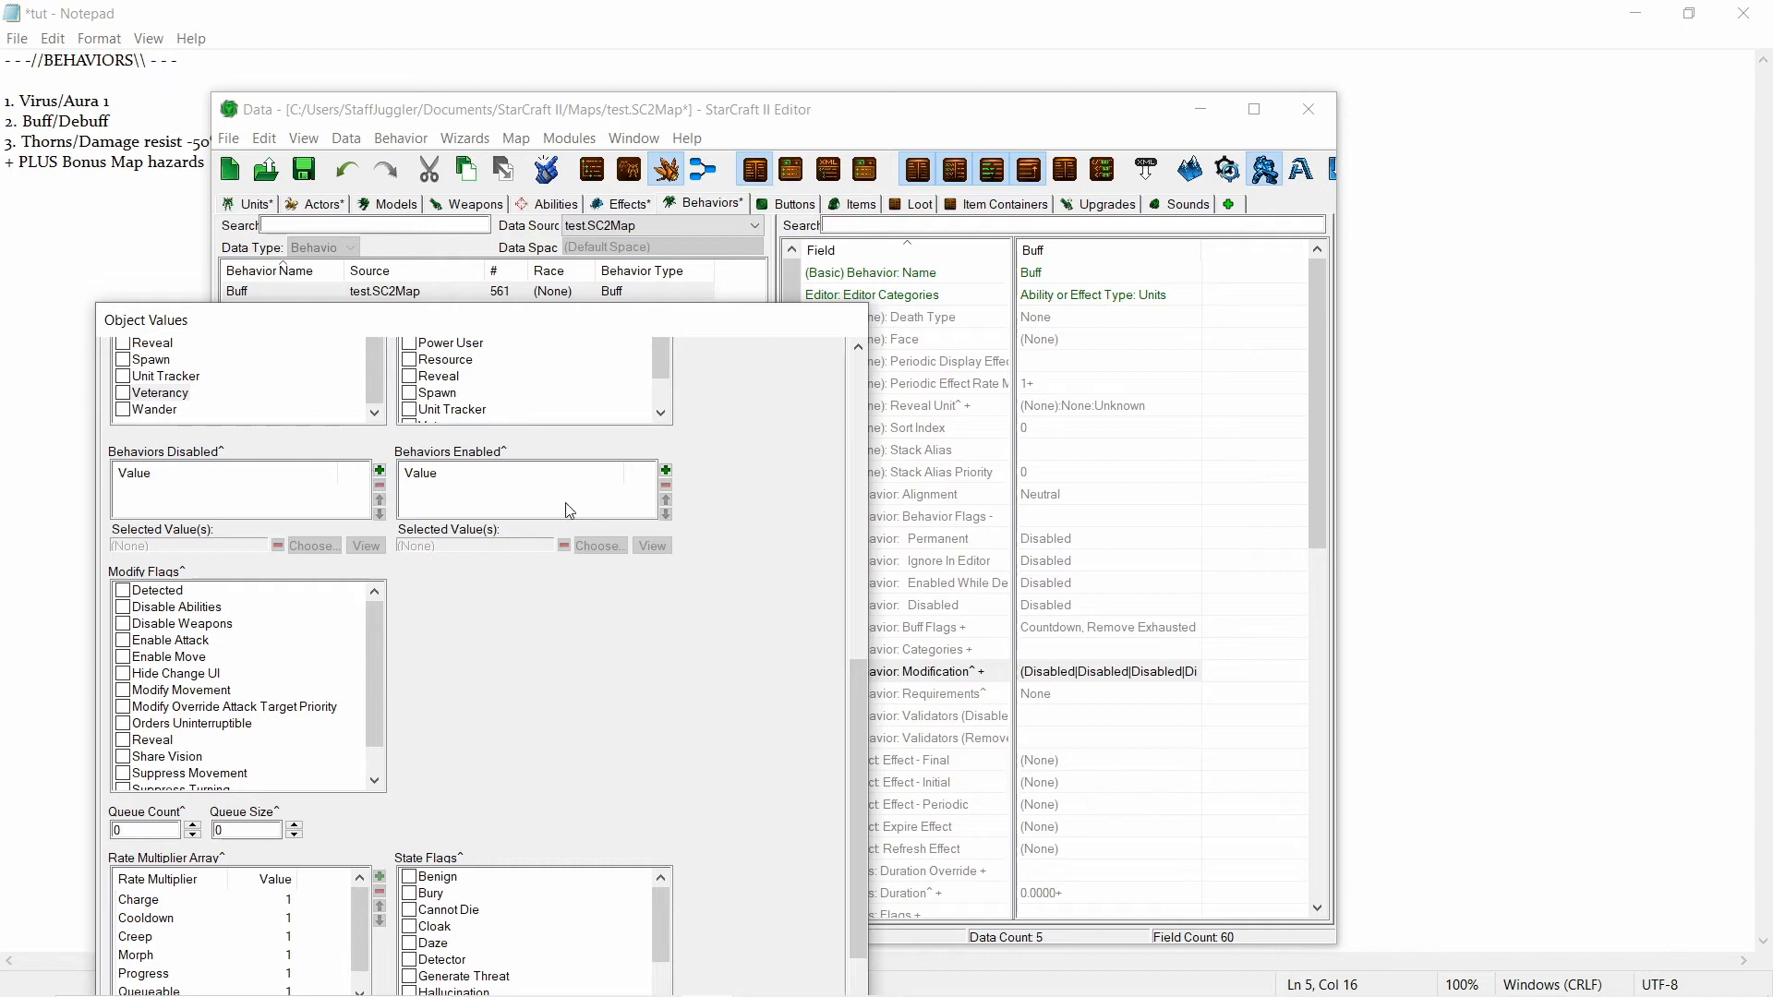
pyautogui.scroll(-3, 549, 673)
pyautogui.scroll(-3, 645, 622)
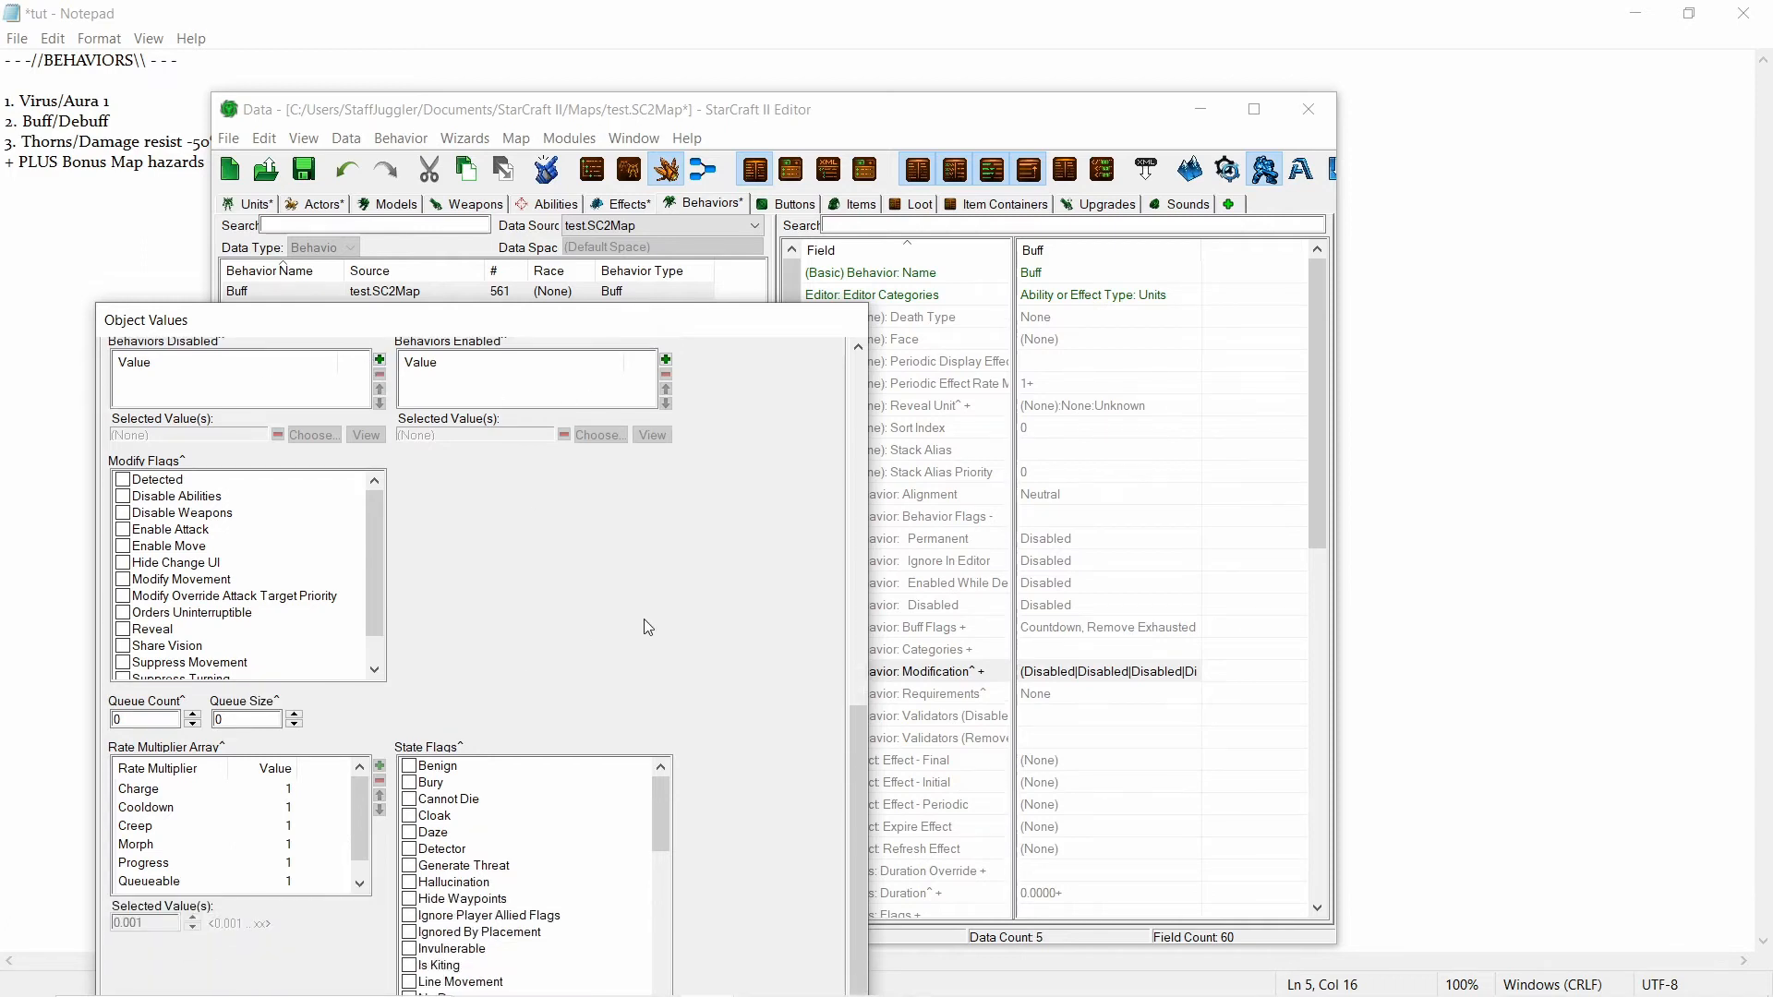
pyautogui.moveTo(374, 487); pyautogui.dragTo(391, 565)
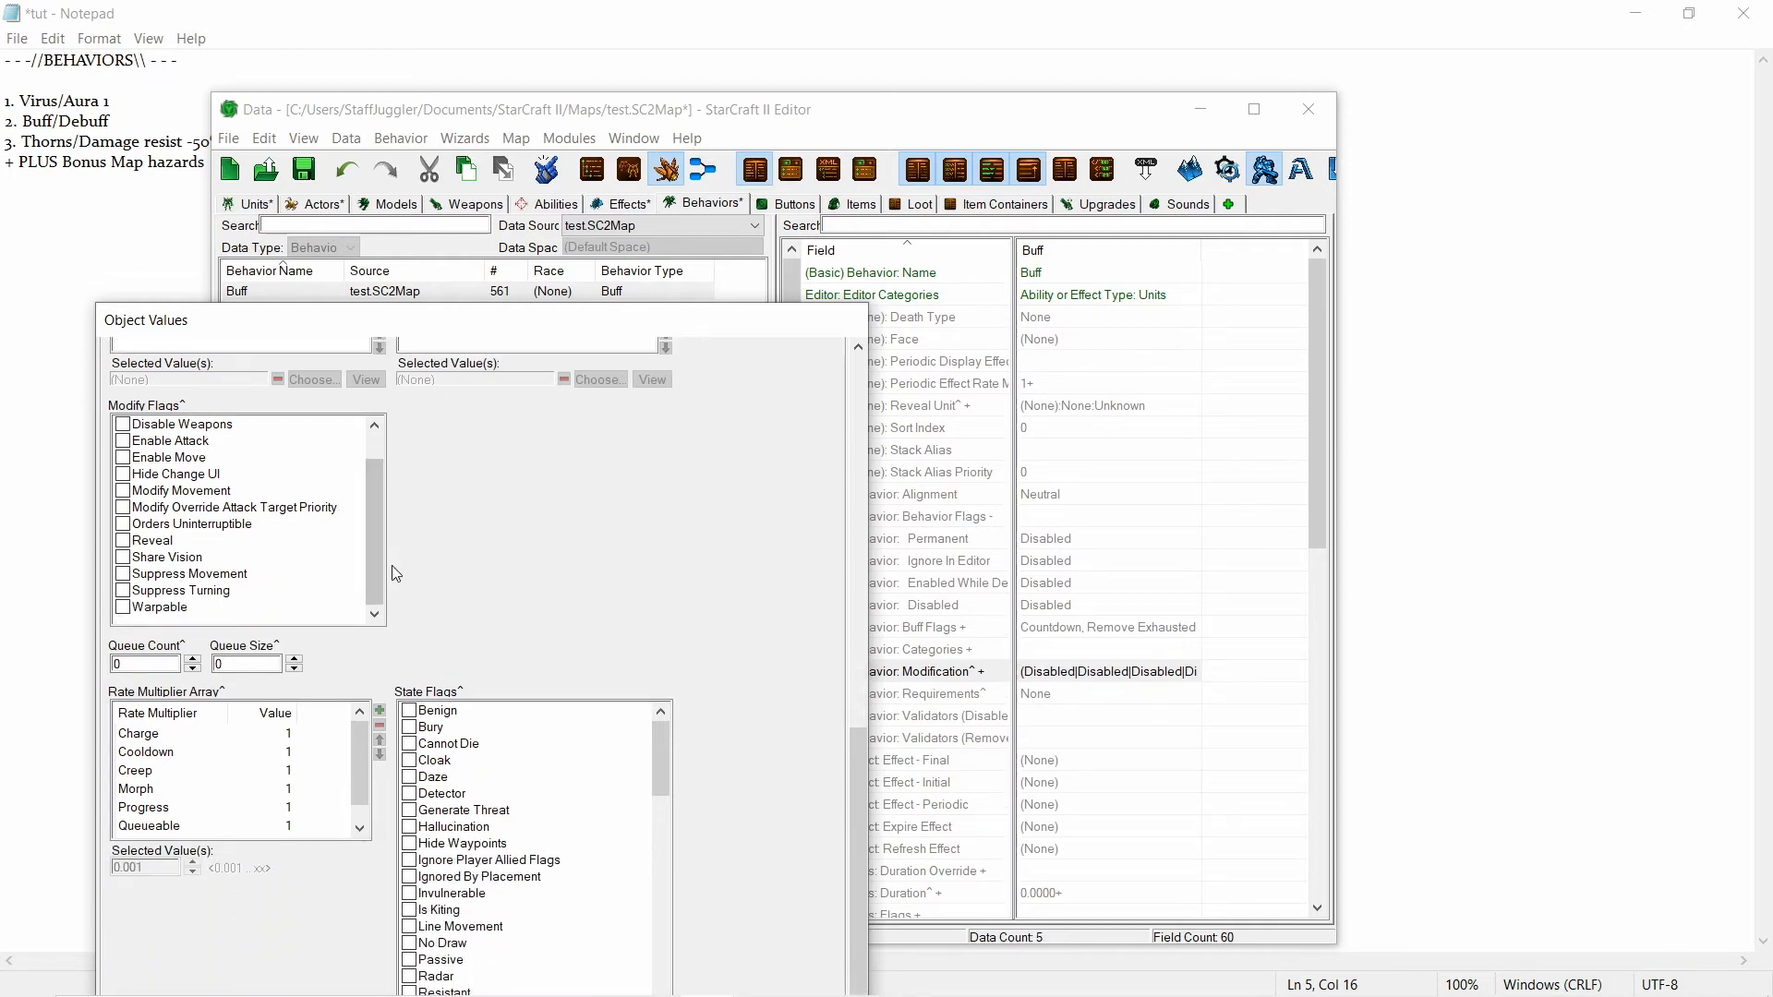
pyautogui.scroll(-2, 675, 539)
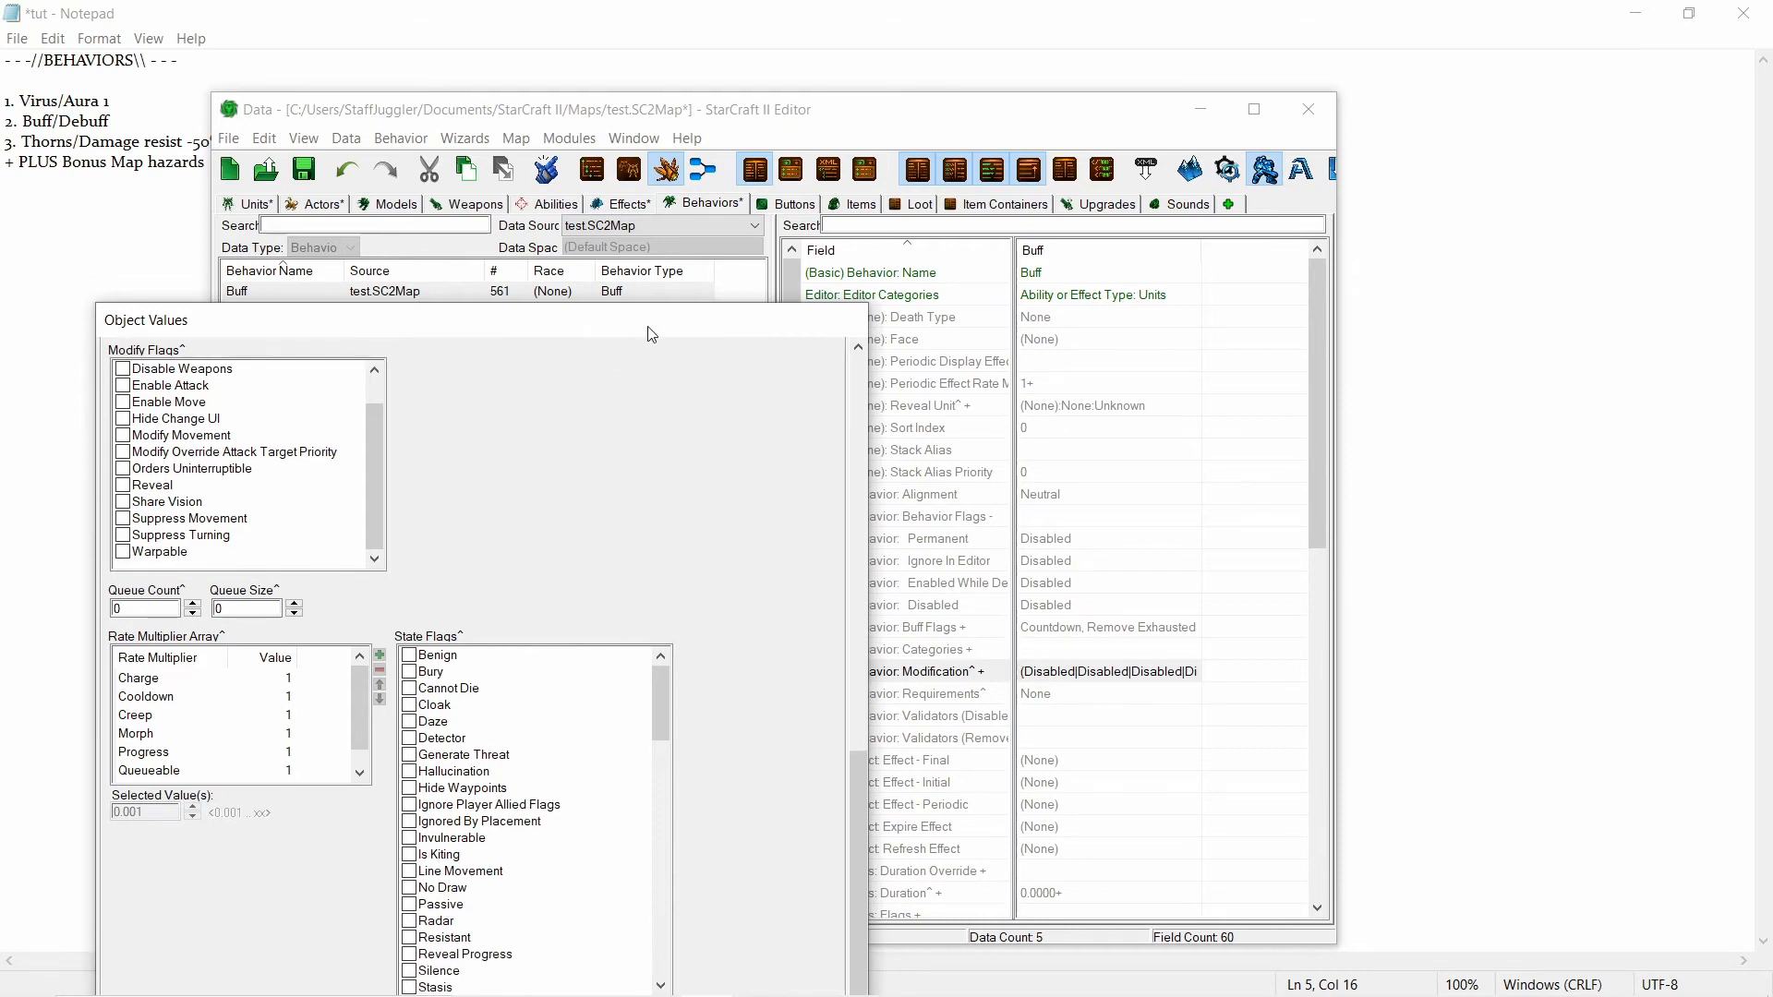
# Move the Object Values dialog up to expose its full height and show the beginning of the Modify Flags list.
pyautogui.moveTo(646, 325); pyautogui.dragTo(672, 152)
pyautogui.moveTo(888, 650); pyautogui.dragTo(910, 746)
pyautogui.scroll(1, 439, 324)
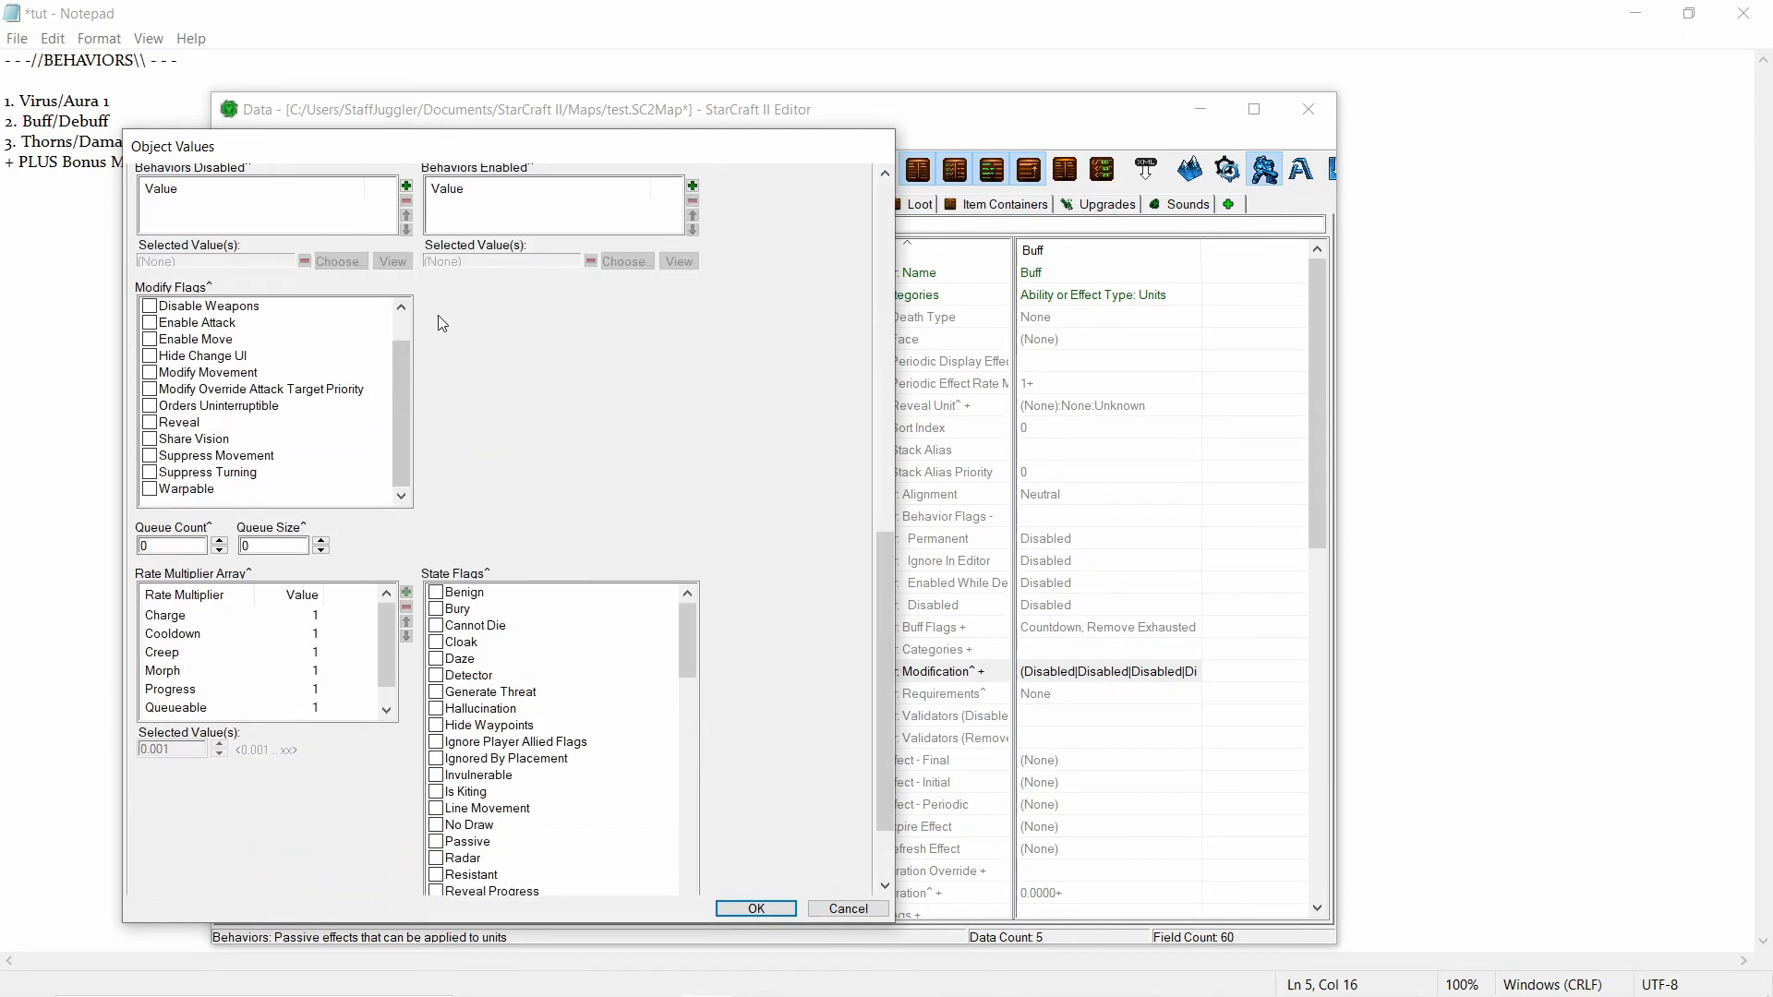
pyautogui.moveTo(400, 402); pyautogui.dragTo(391, 365)
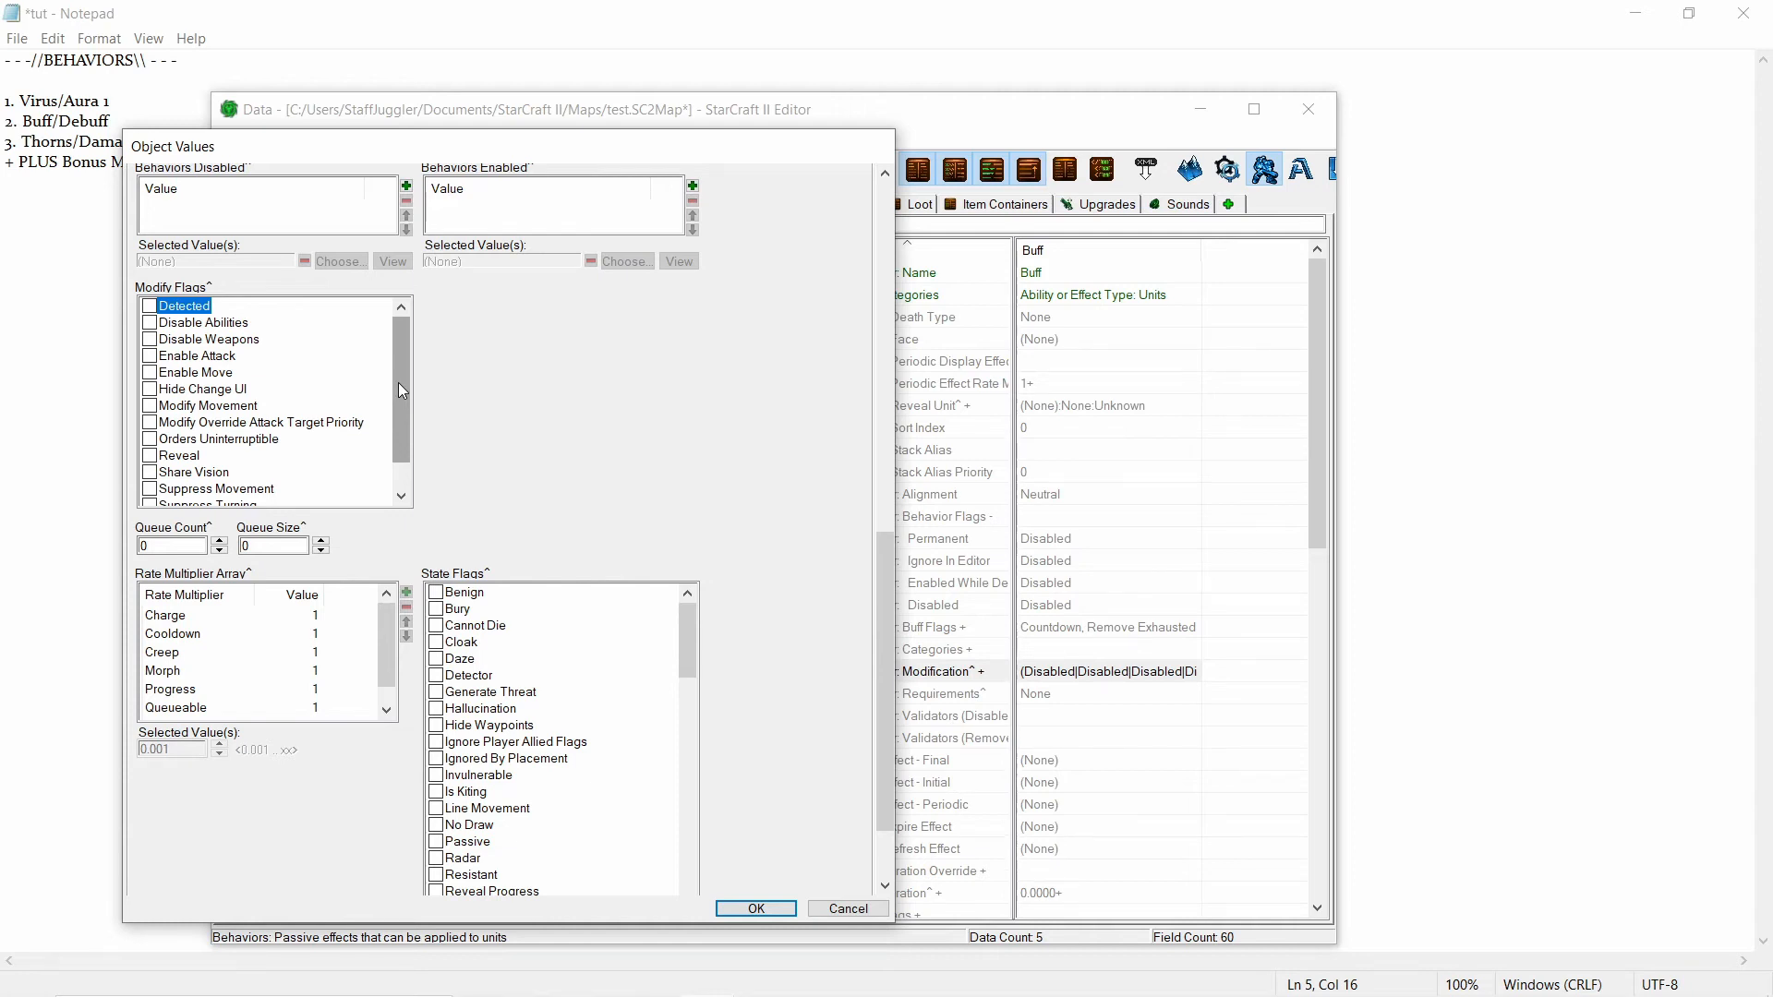
pyautogui.moveTo(398, 383); pyautogui.dragTo(405, 371)
# Turn the Disable Abilities modify flag on and off again, and look at Disable Weapons.
pyautogui.click(203, 323)
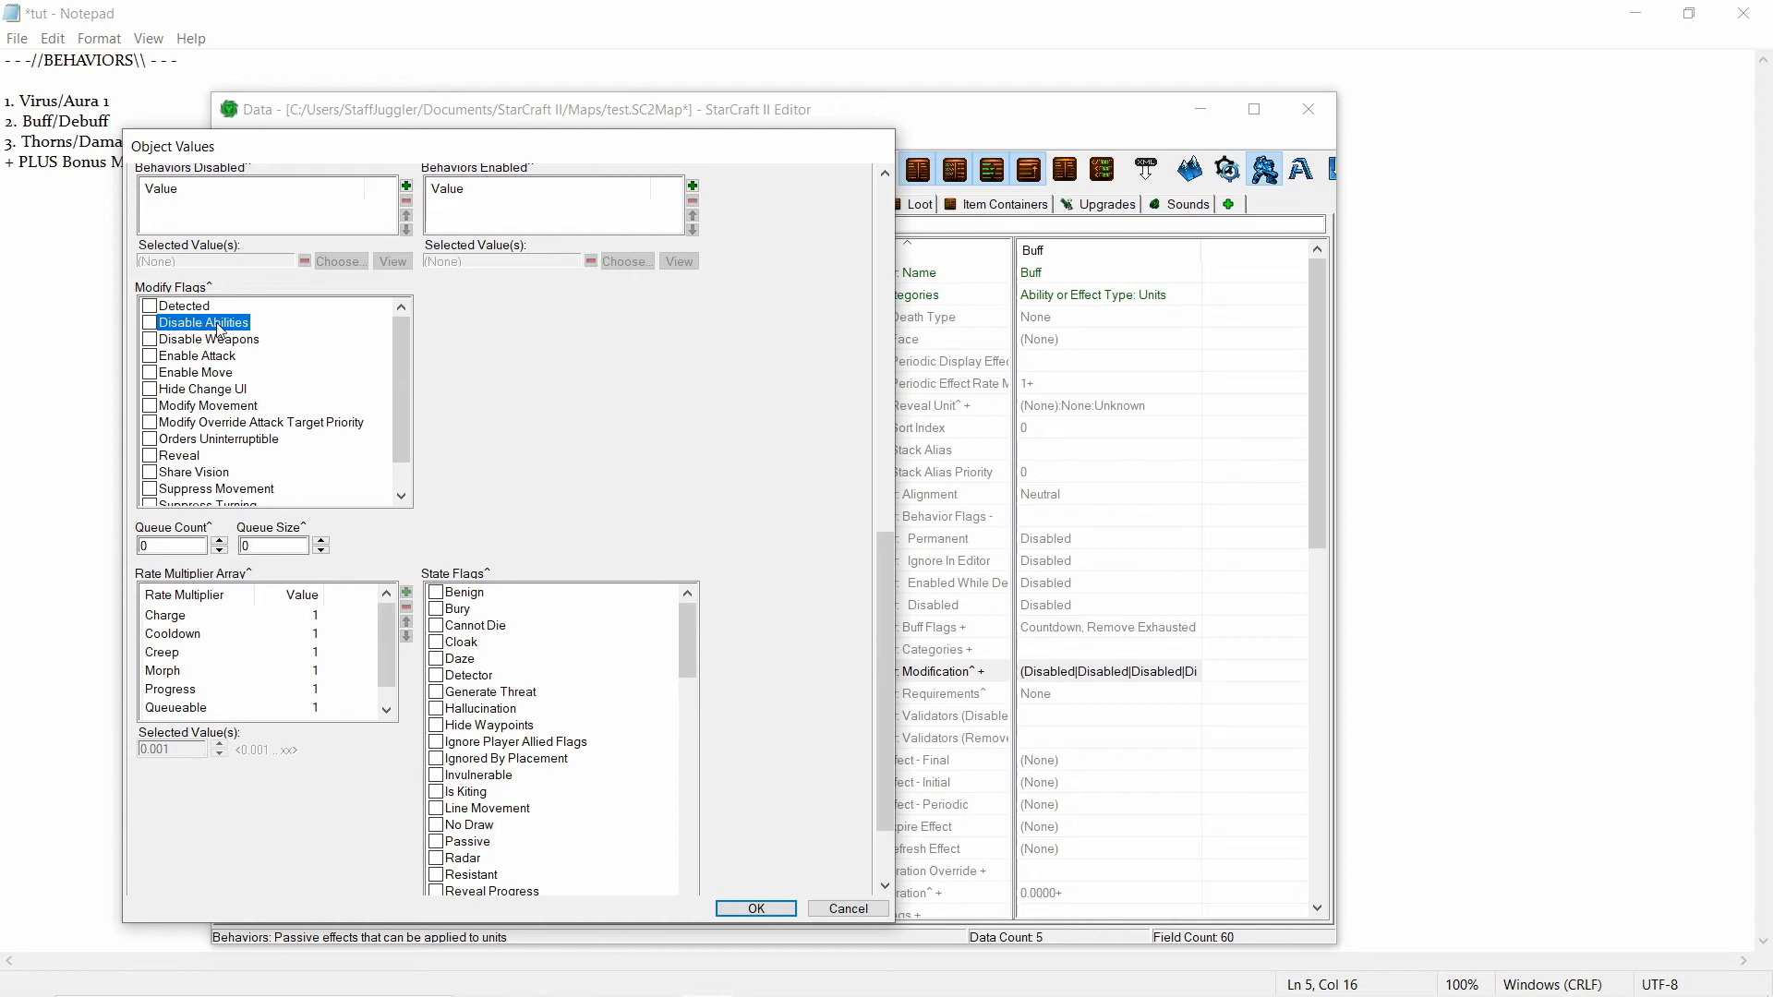
pyautogui.click(149, 324)
pyautogui.click(149, 323)
pyautogui.click(177, 341)
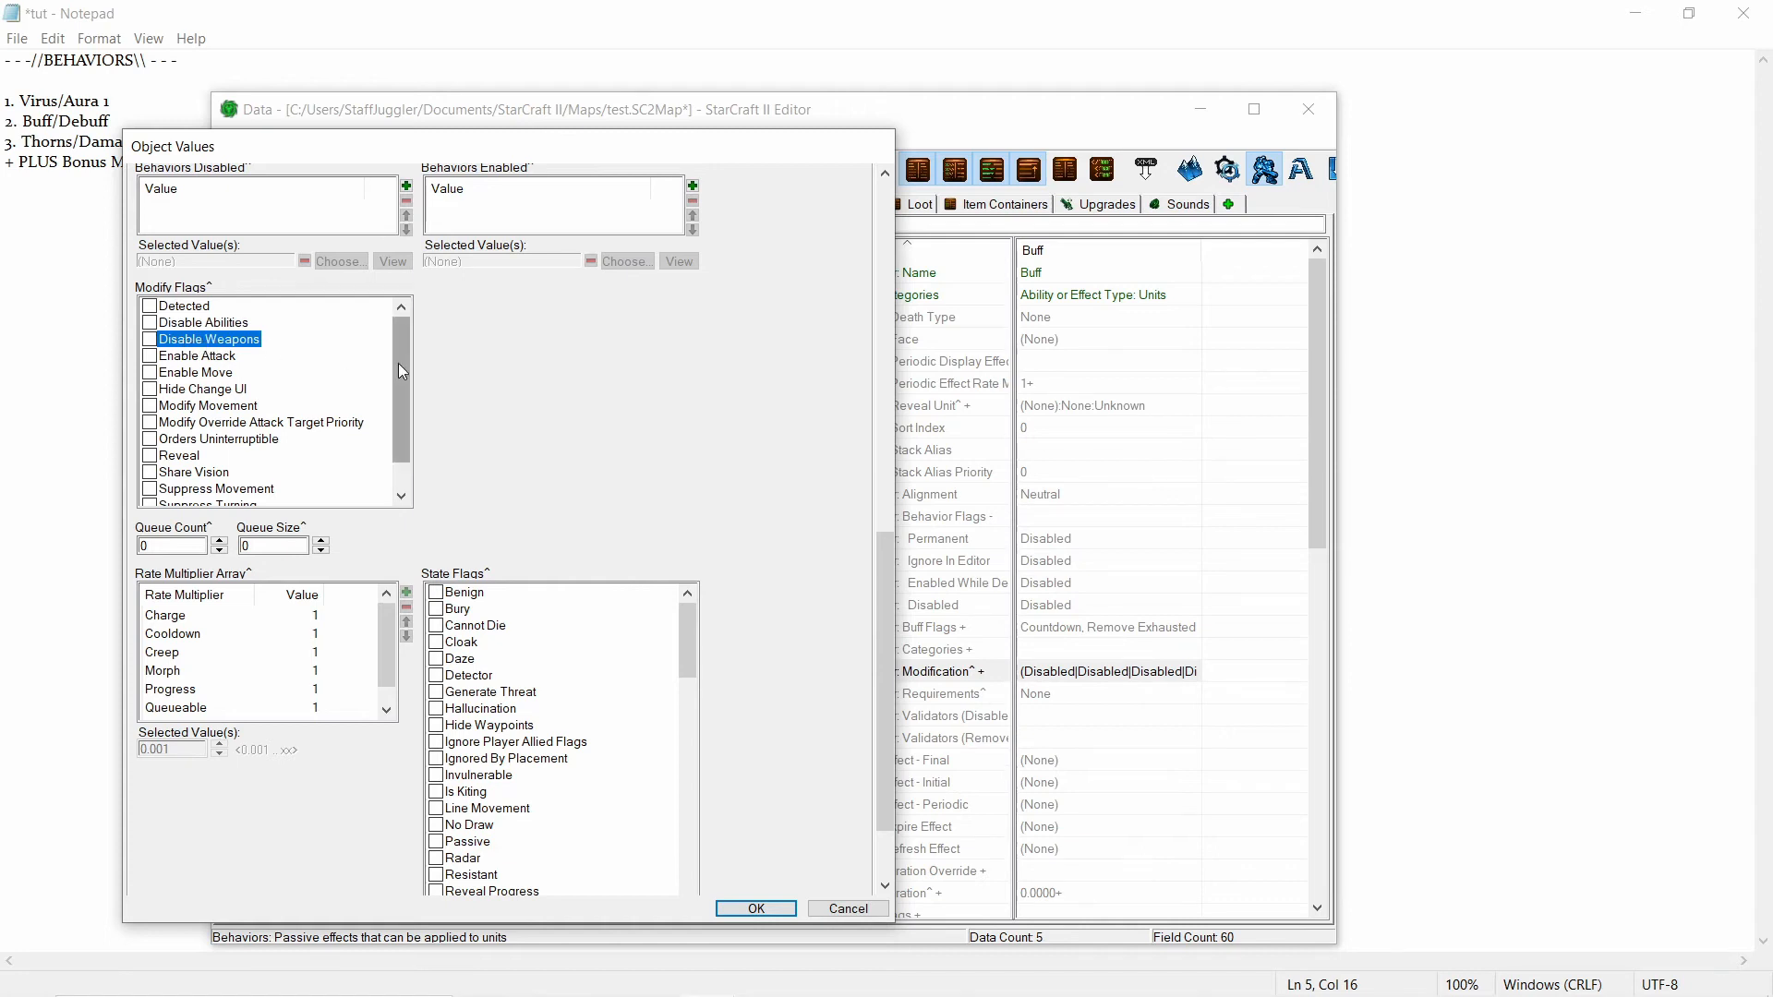
# Compare the Enable Attack and Enable Move entries in Modify Flags.
pyautogui.moveTo(399, 364); pyautogui.dragTo(399, 378)
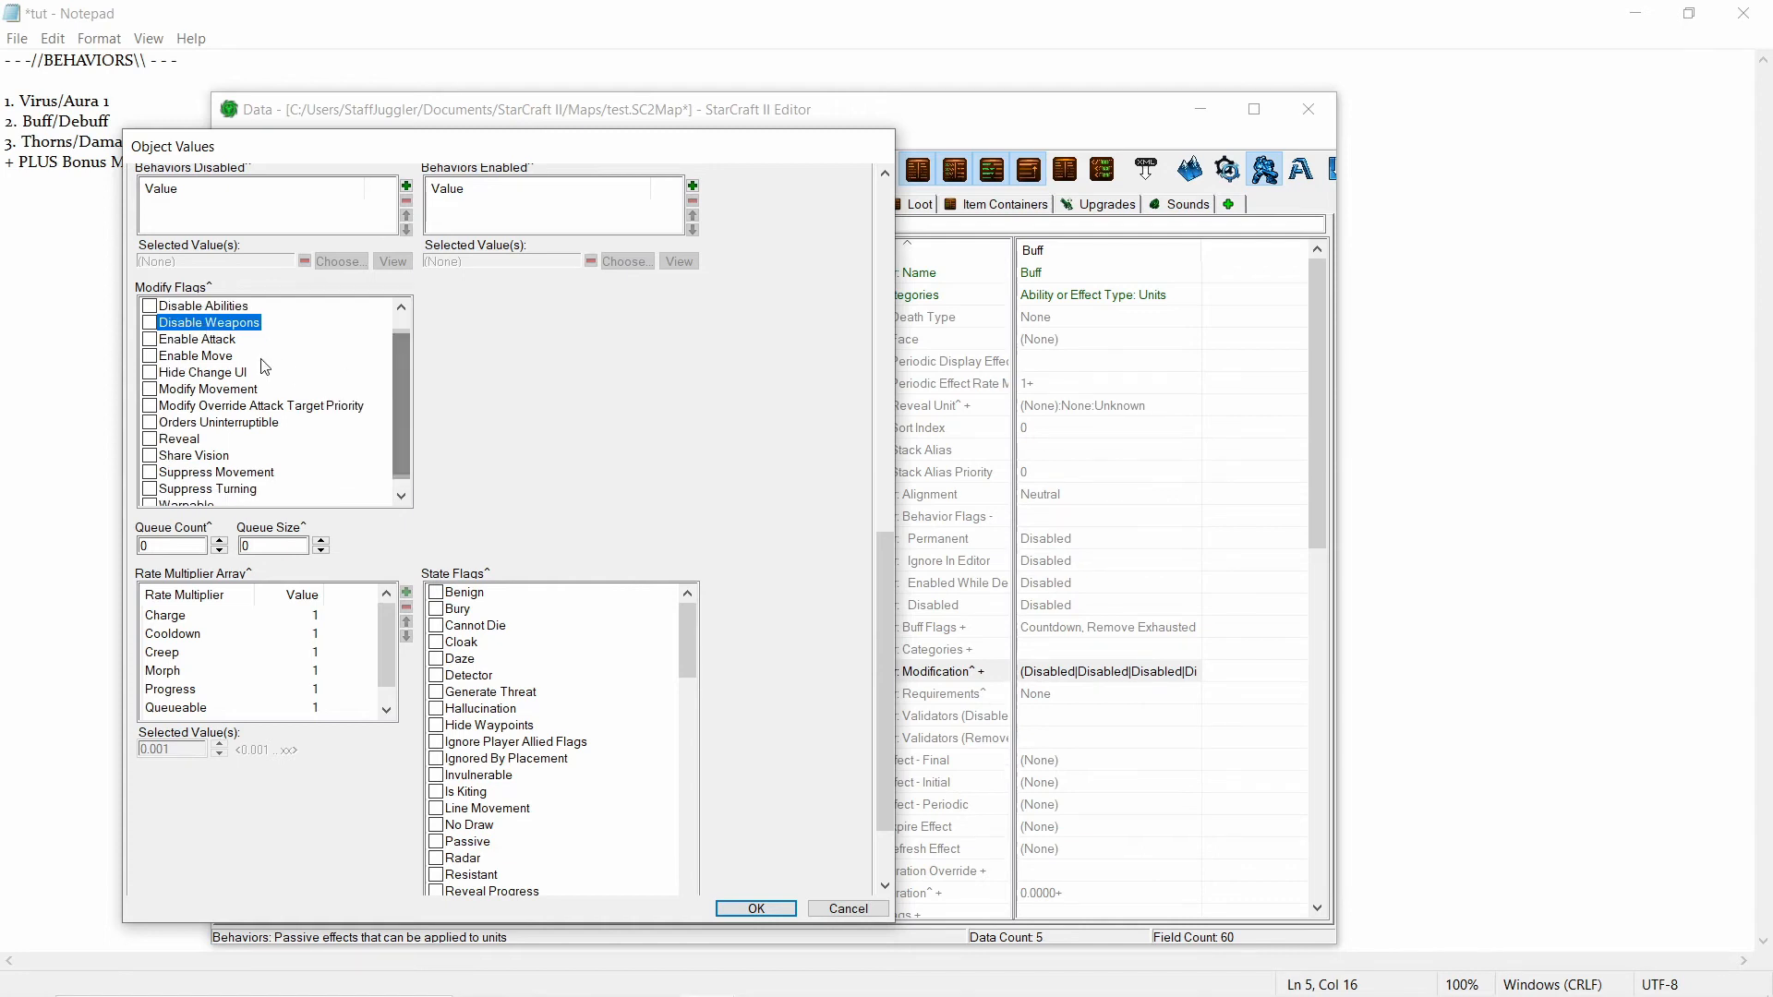
pyautogui.click(211, 341)
pyautogui.click(212, 353)
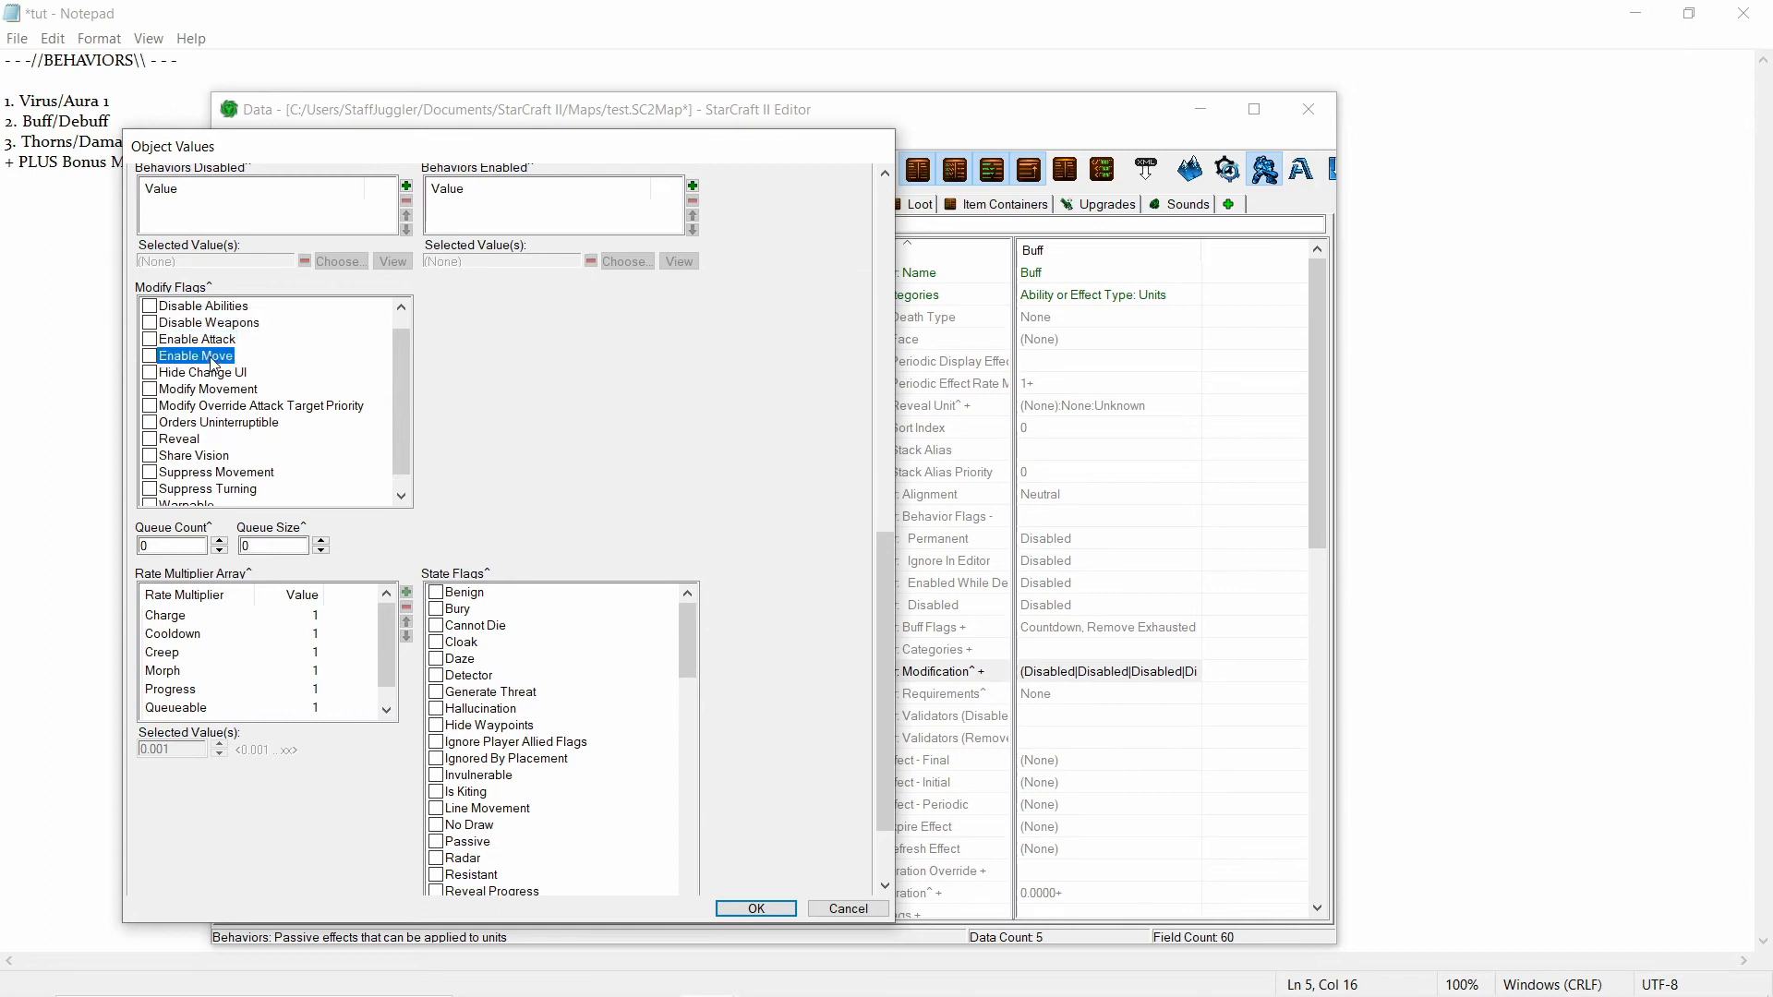
pyautogui.click(212, 345)
pyautogui.click(213, 354)
pyautogui.click(212, 342)
pyautogui.click(213, 356)
pyautogui.click(212, 342)
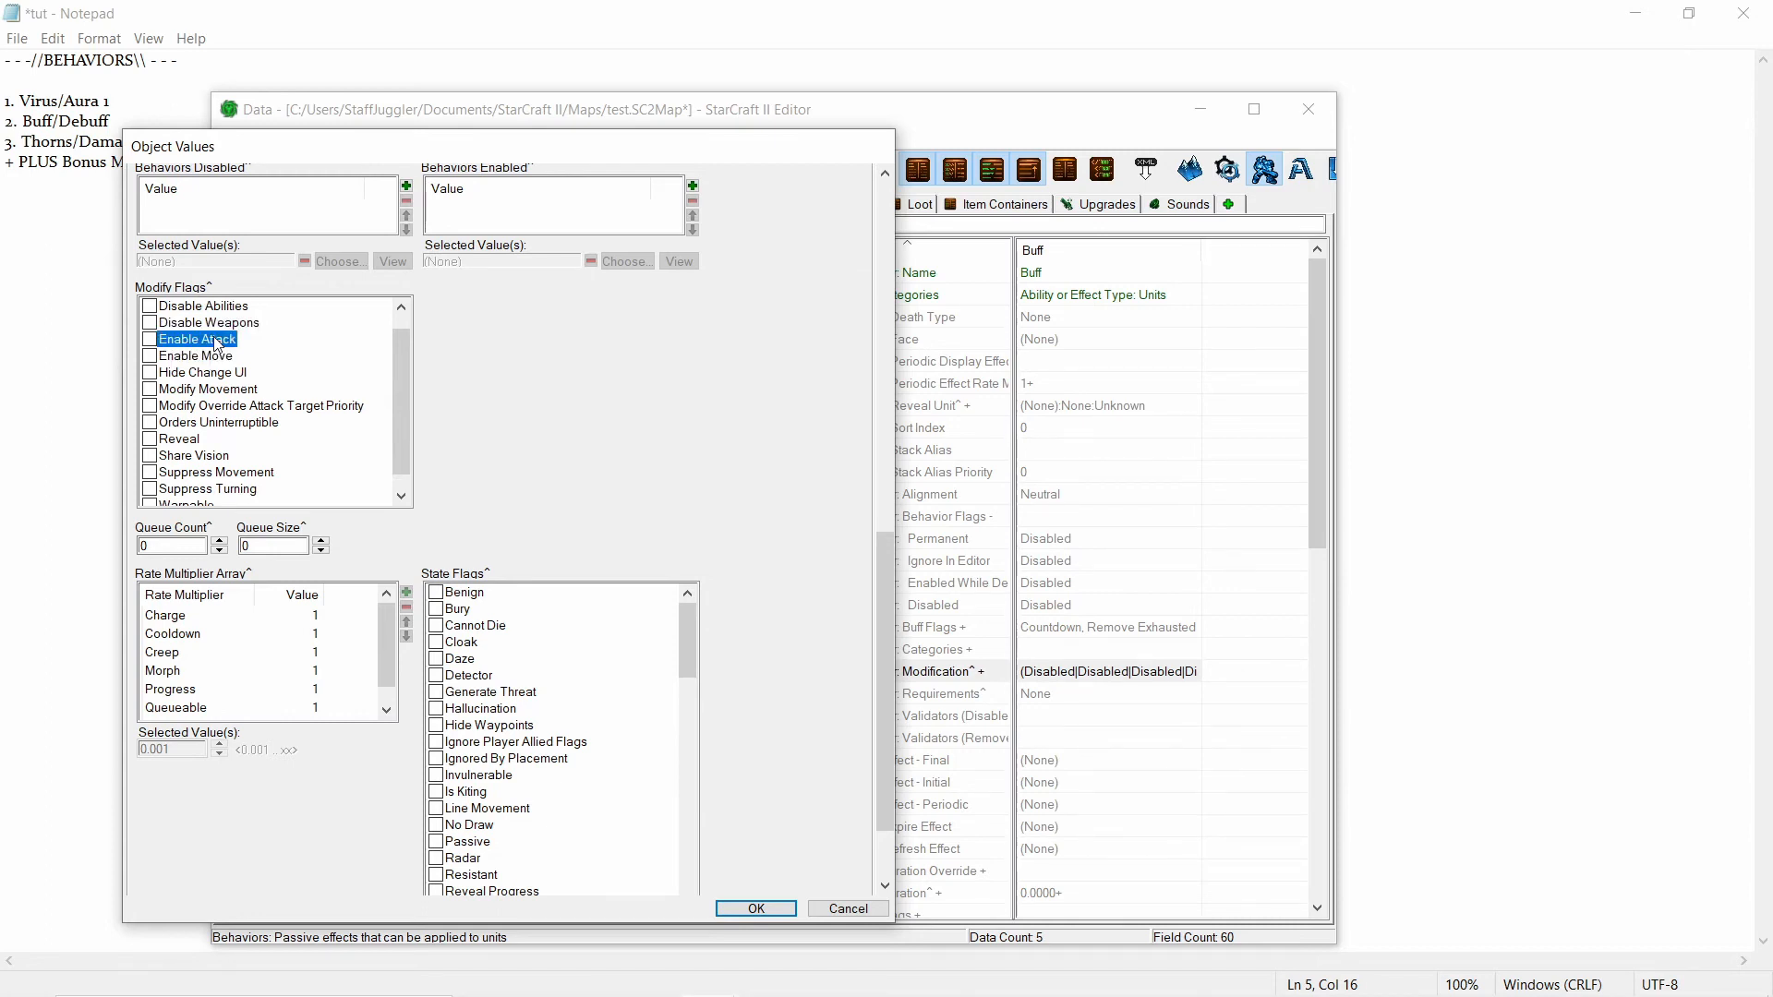
pyautogui.click(214, 357)
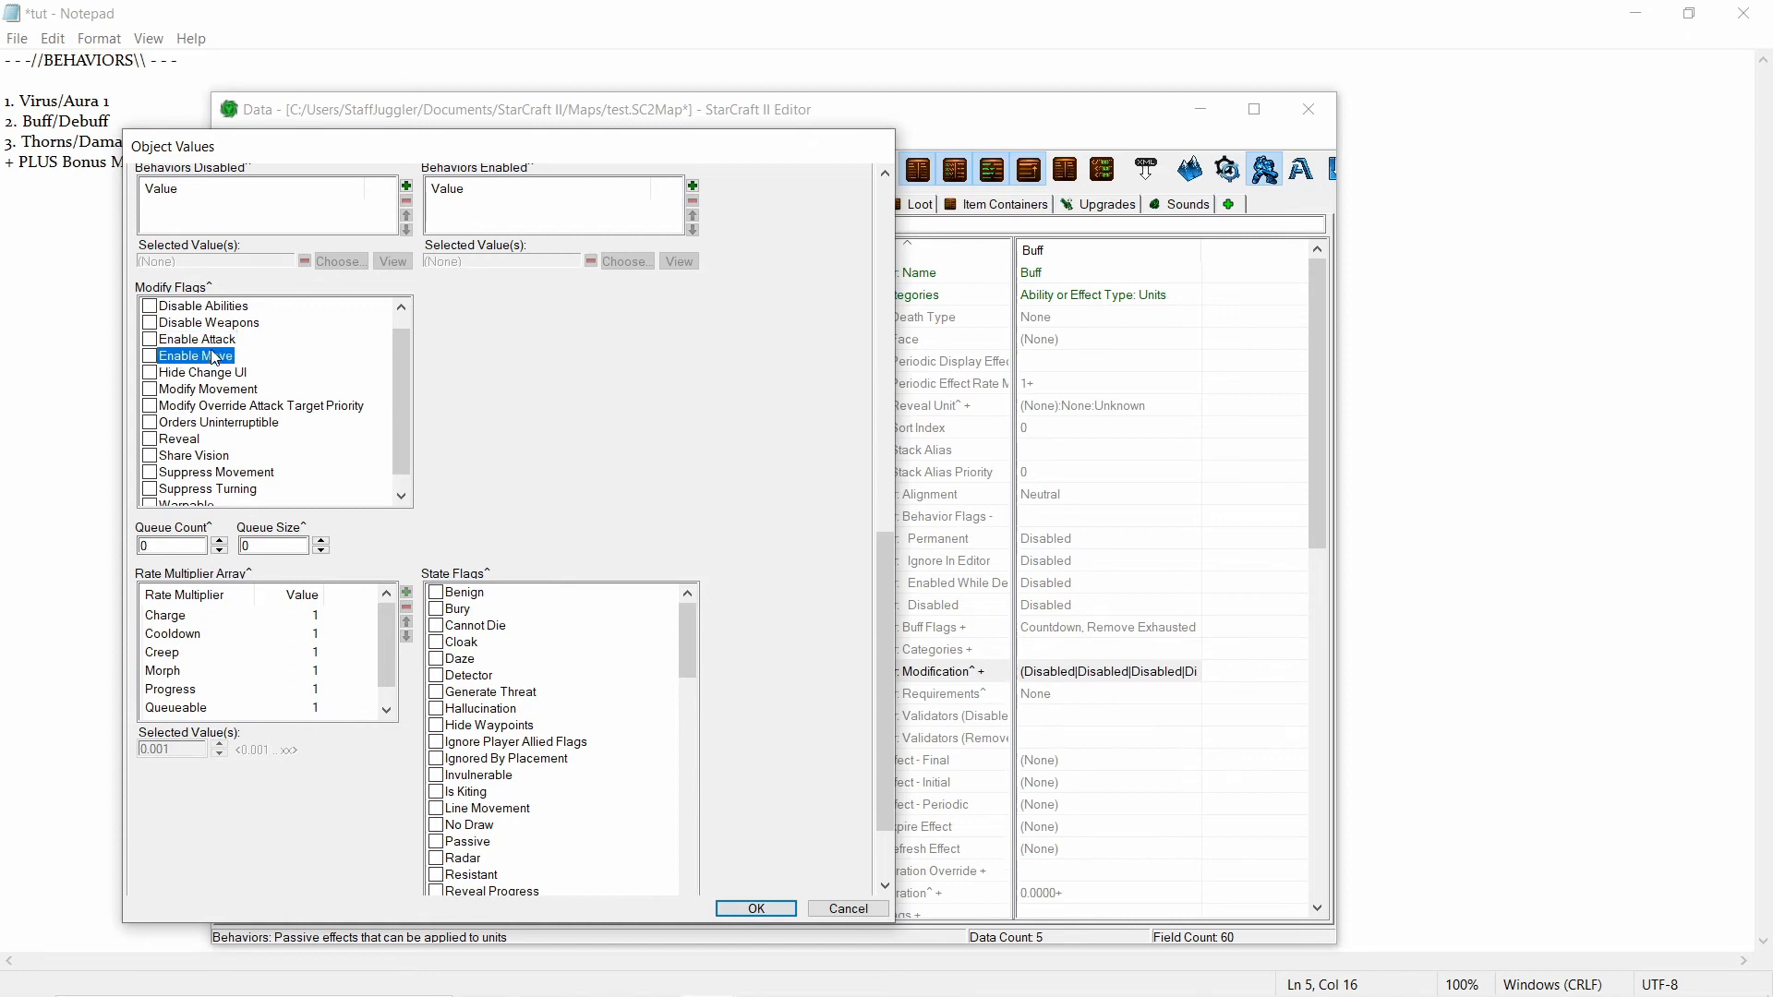
pyautogui.click(213, 342)
pyautogui.click(213, 356)
pyautogui.scroll(-3, 180, 434)
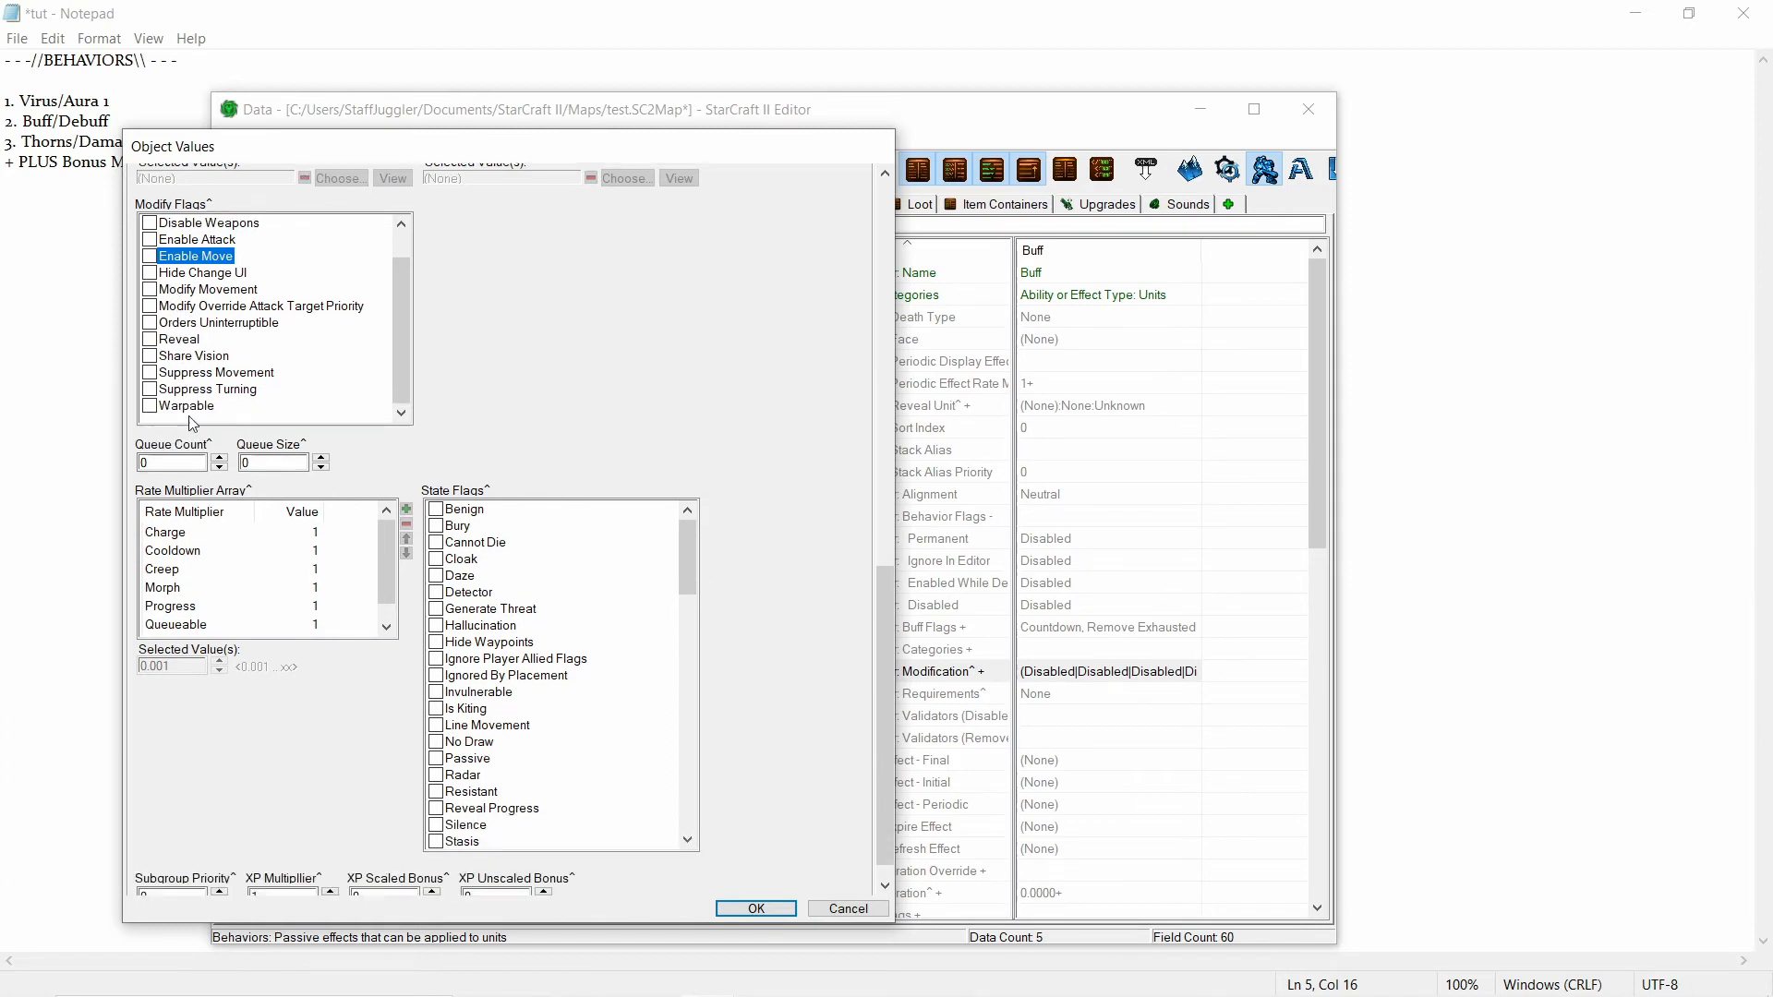
# Enable the Reveal modify flag and move the Object Values dialog aside to expose the behavior list.
pyautogui.click(149, 340)
pyautogui.scroll(2, 441, 392)
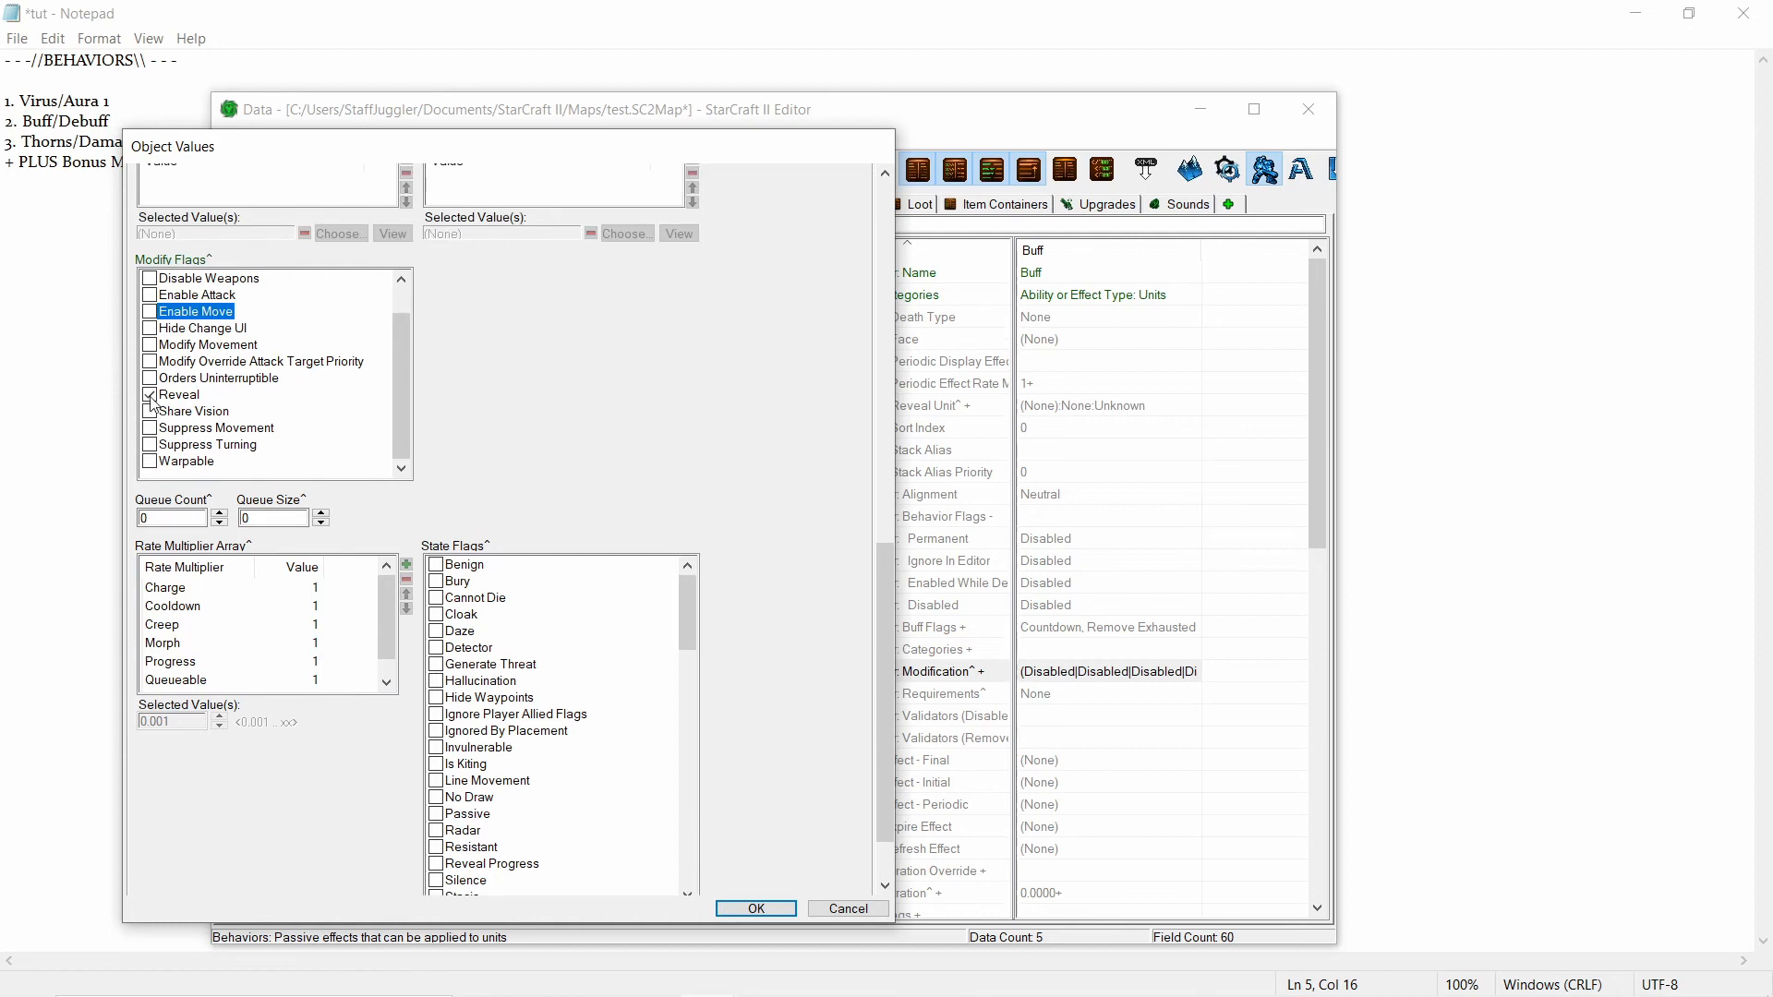
pyautogui.moveTo(286, 150); pyautogui.dragTo(884, 142)
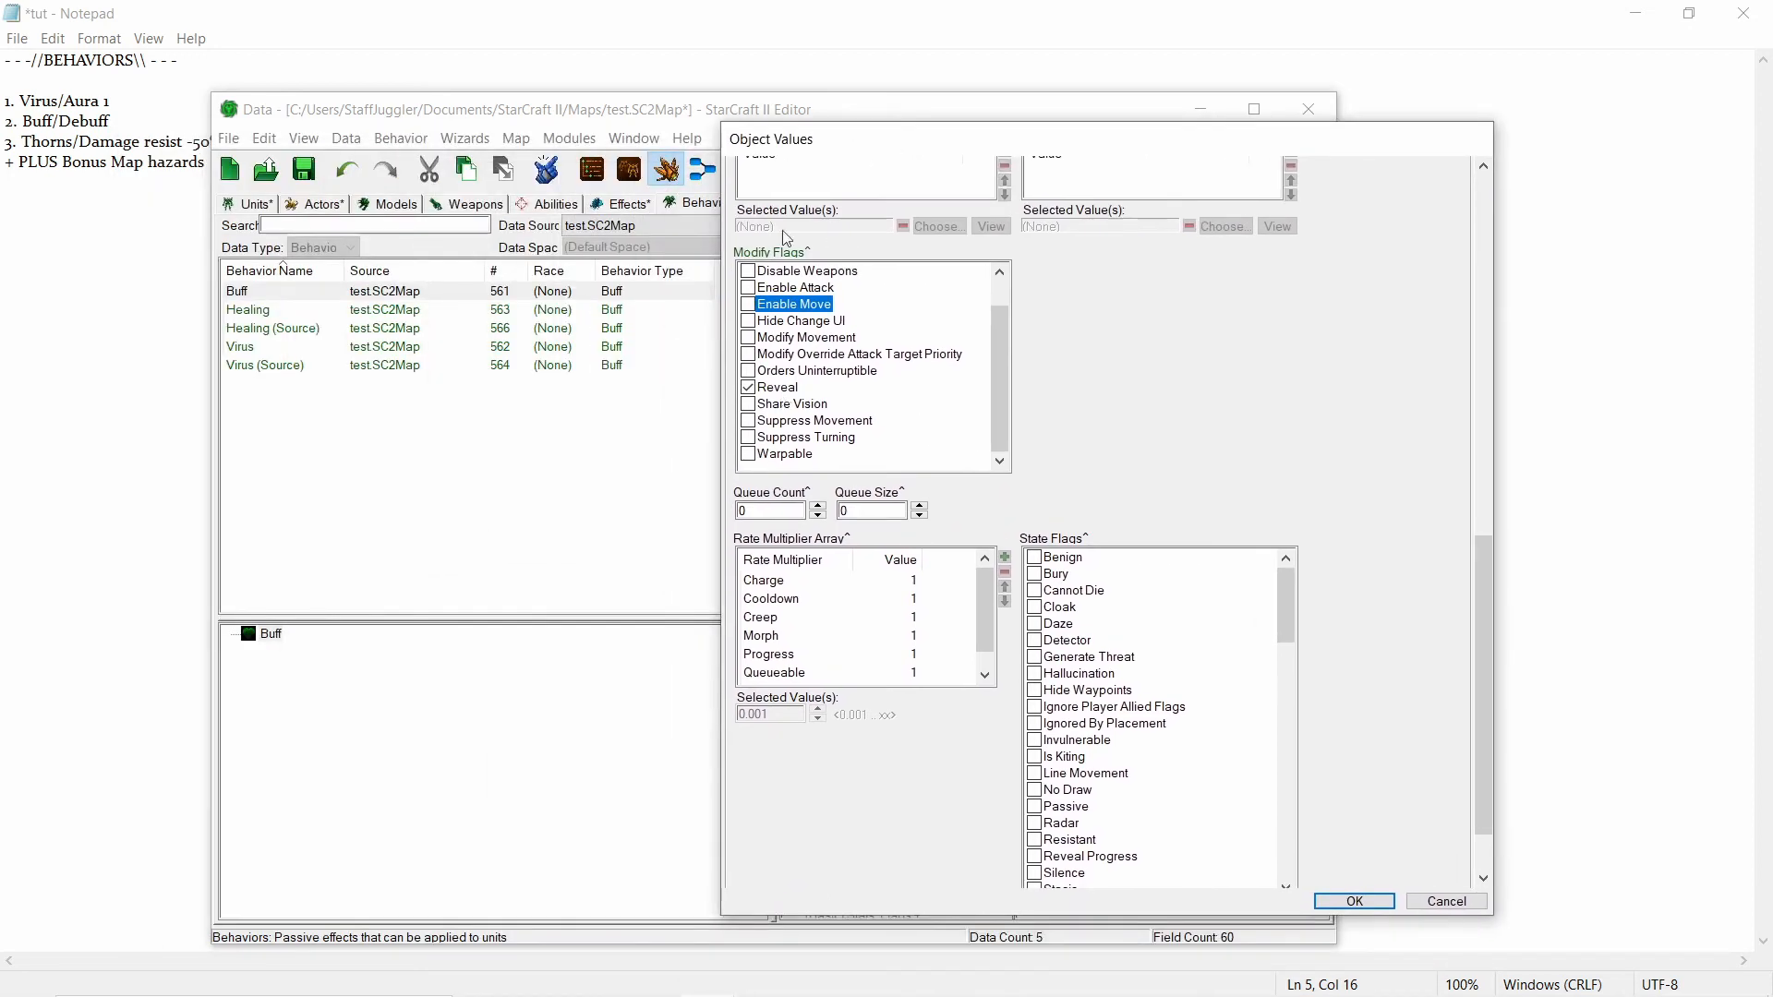
pyautogui.click(778, 389)
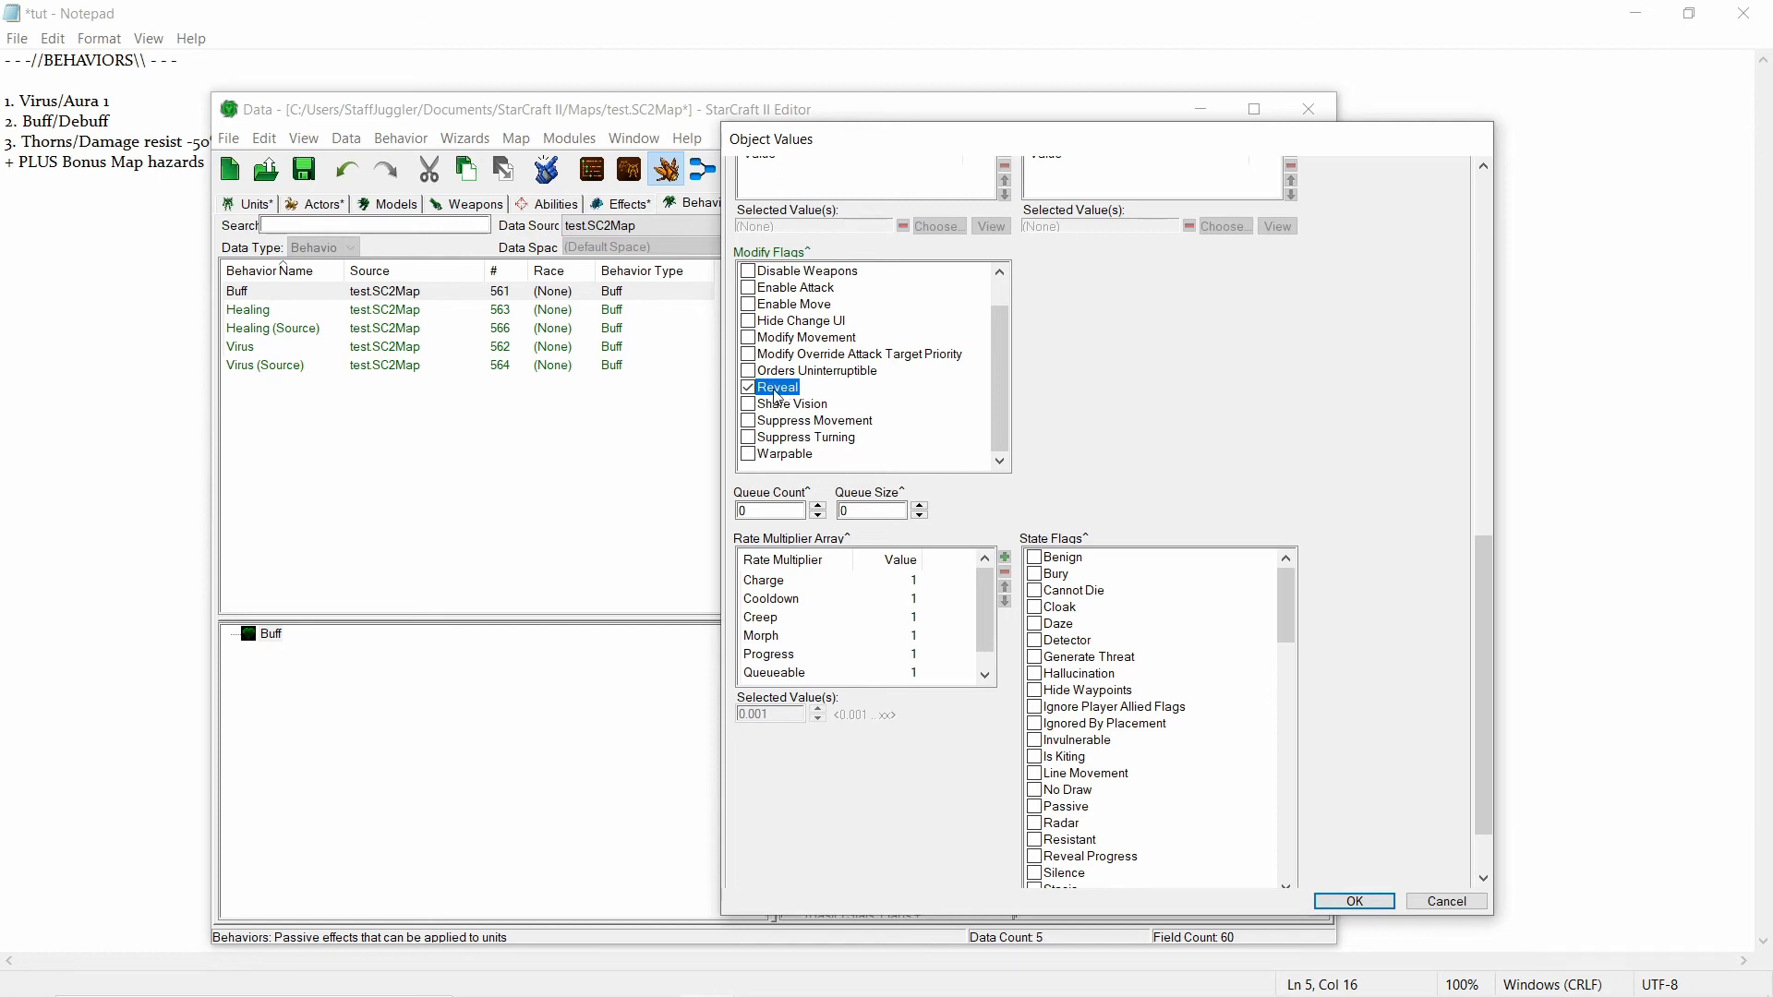
# Turn the Share Vision modify flag on and off again.
pyautogui.click(790, 407)
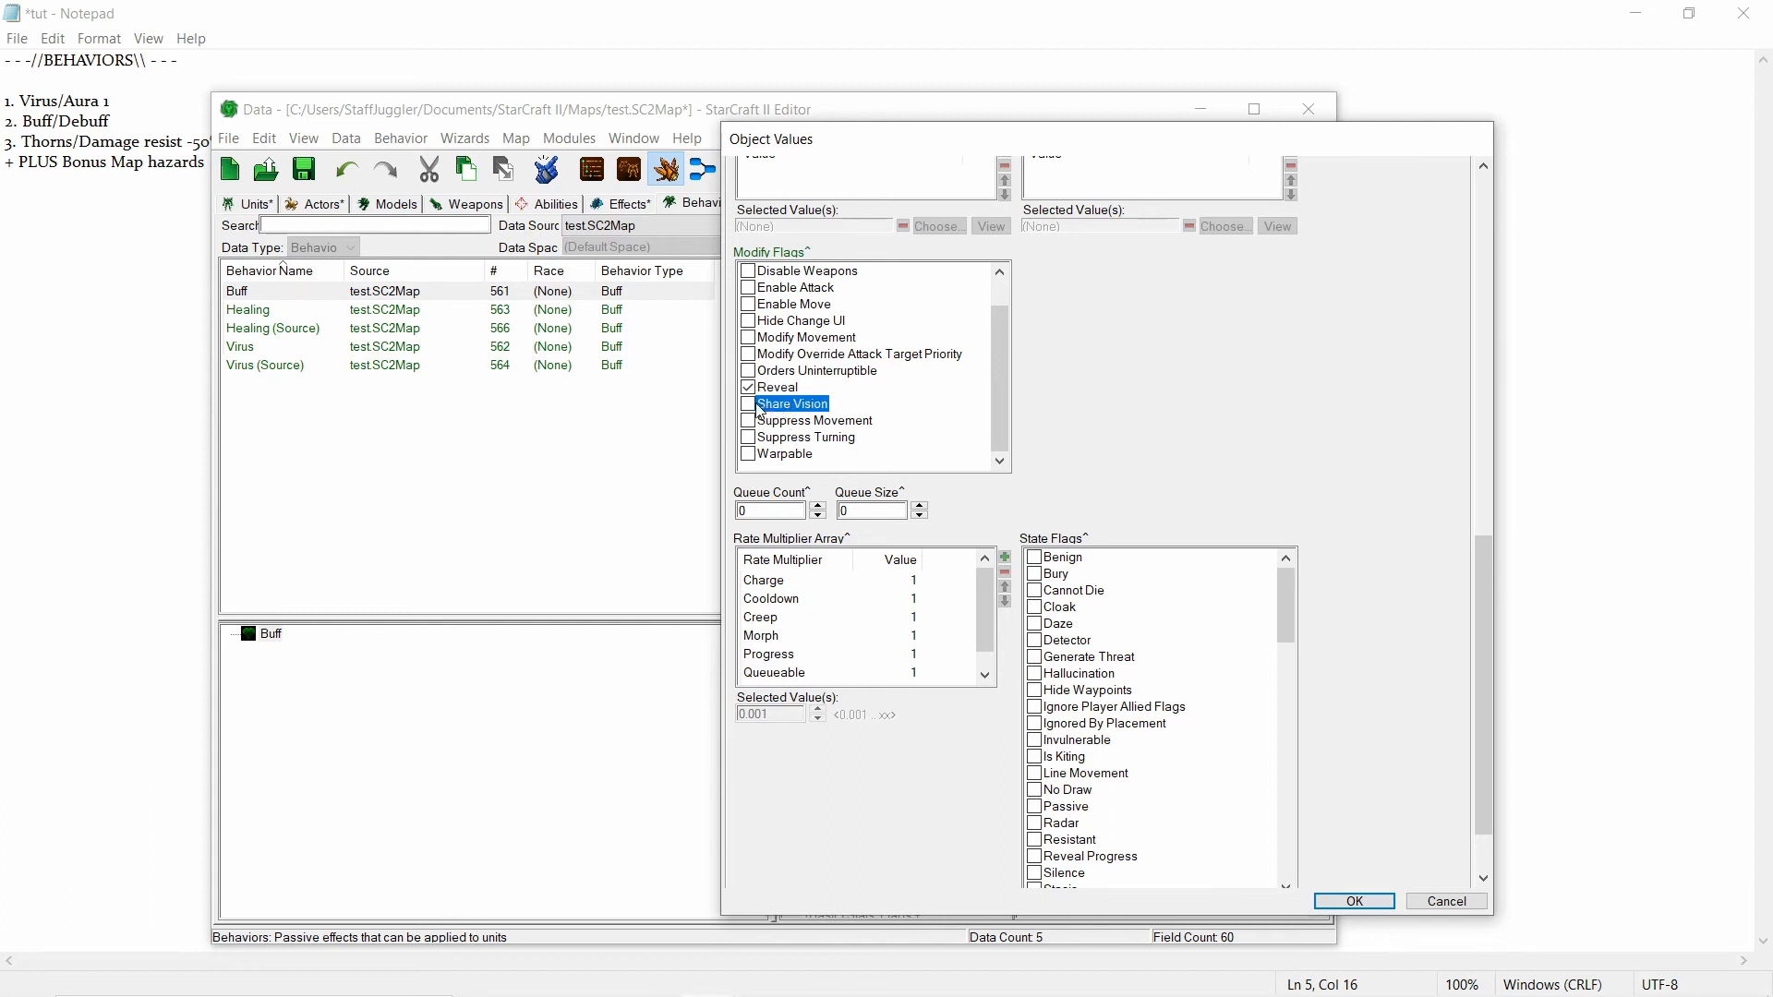
pyautogui.click(748, 405)
pyautogui.click(749, 406)
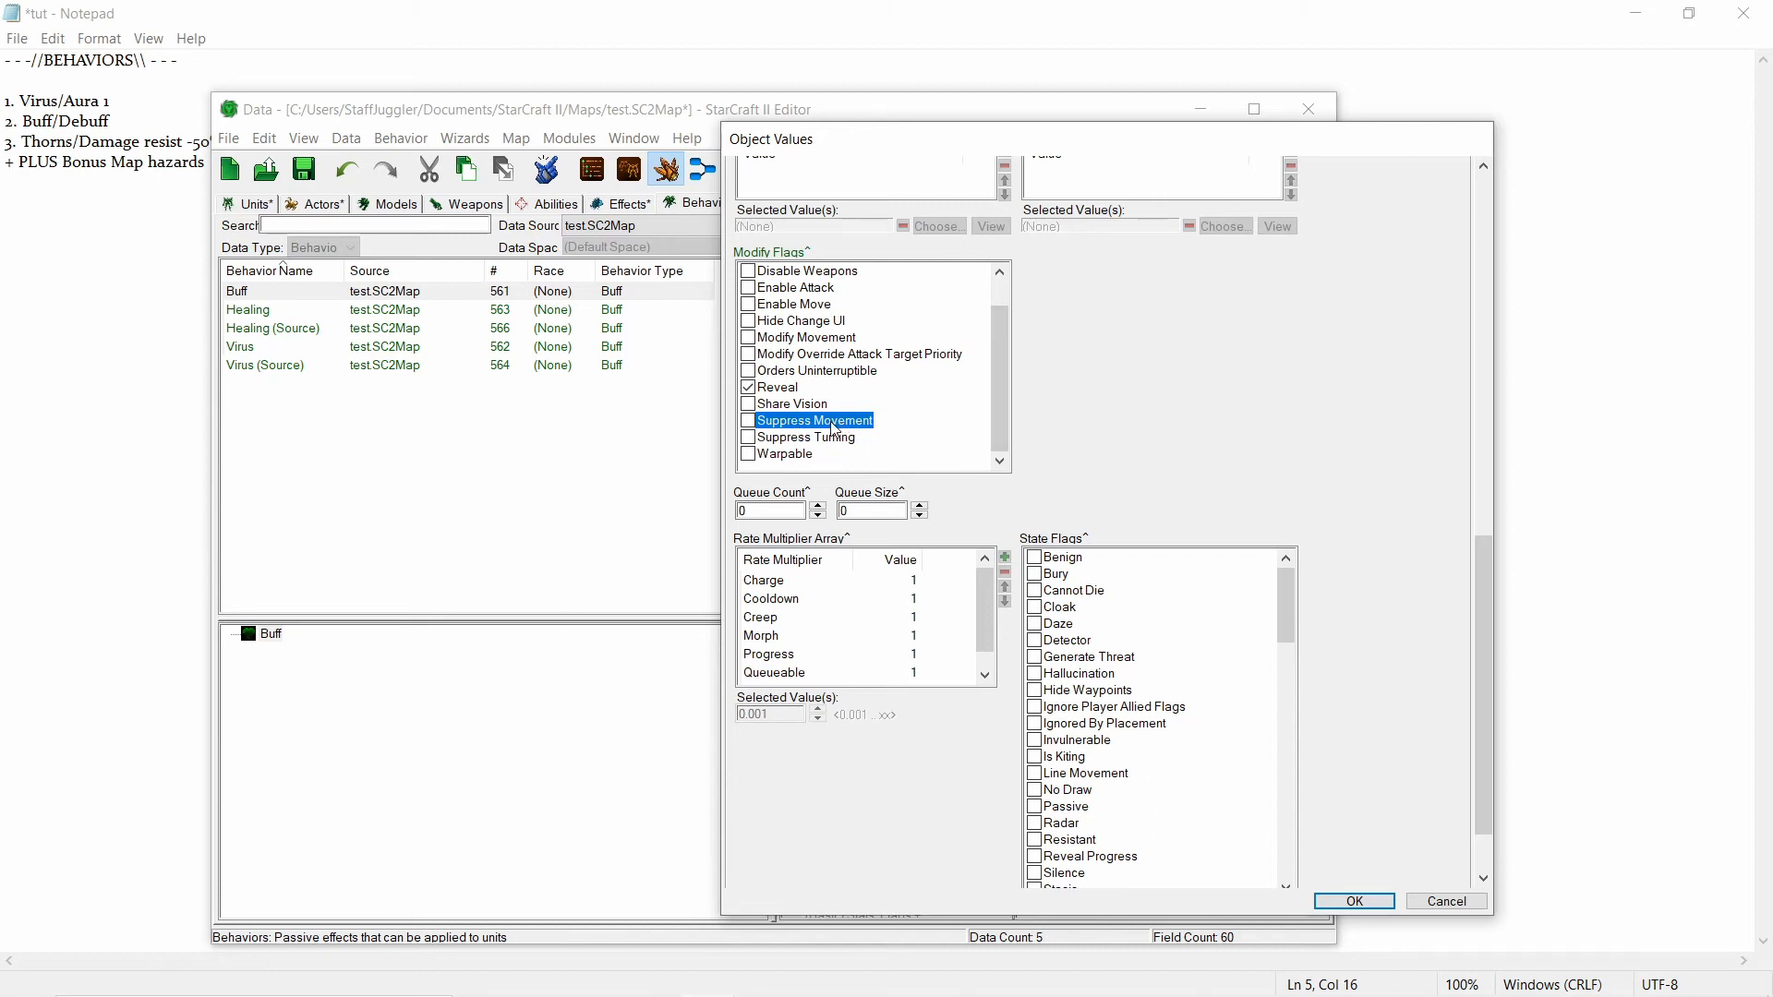
# Check the Suppress Turning entry and disable the Reveal modify flag.
pyautogui.click(818, 439)
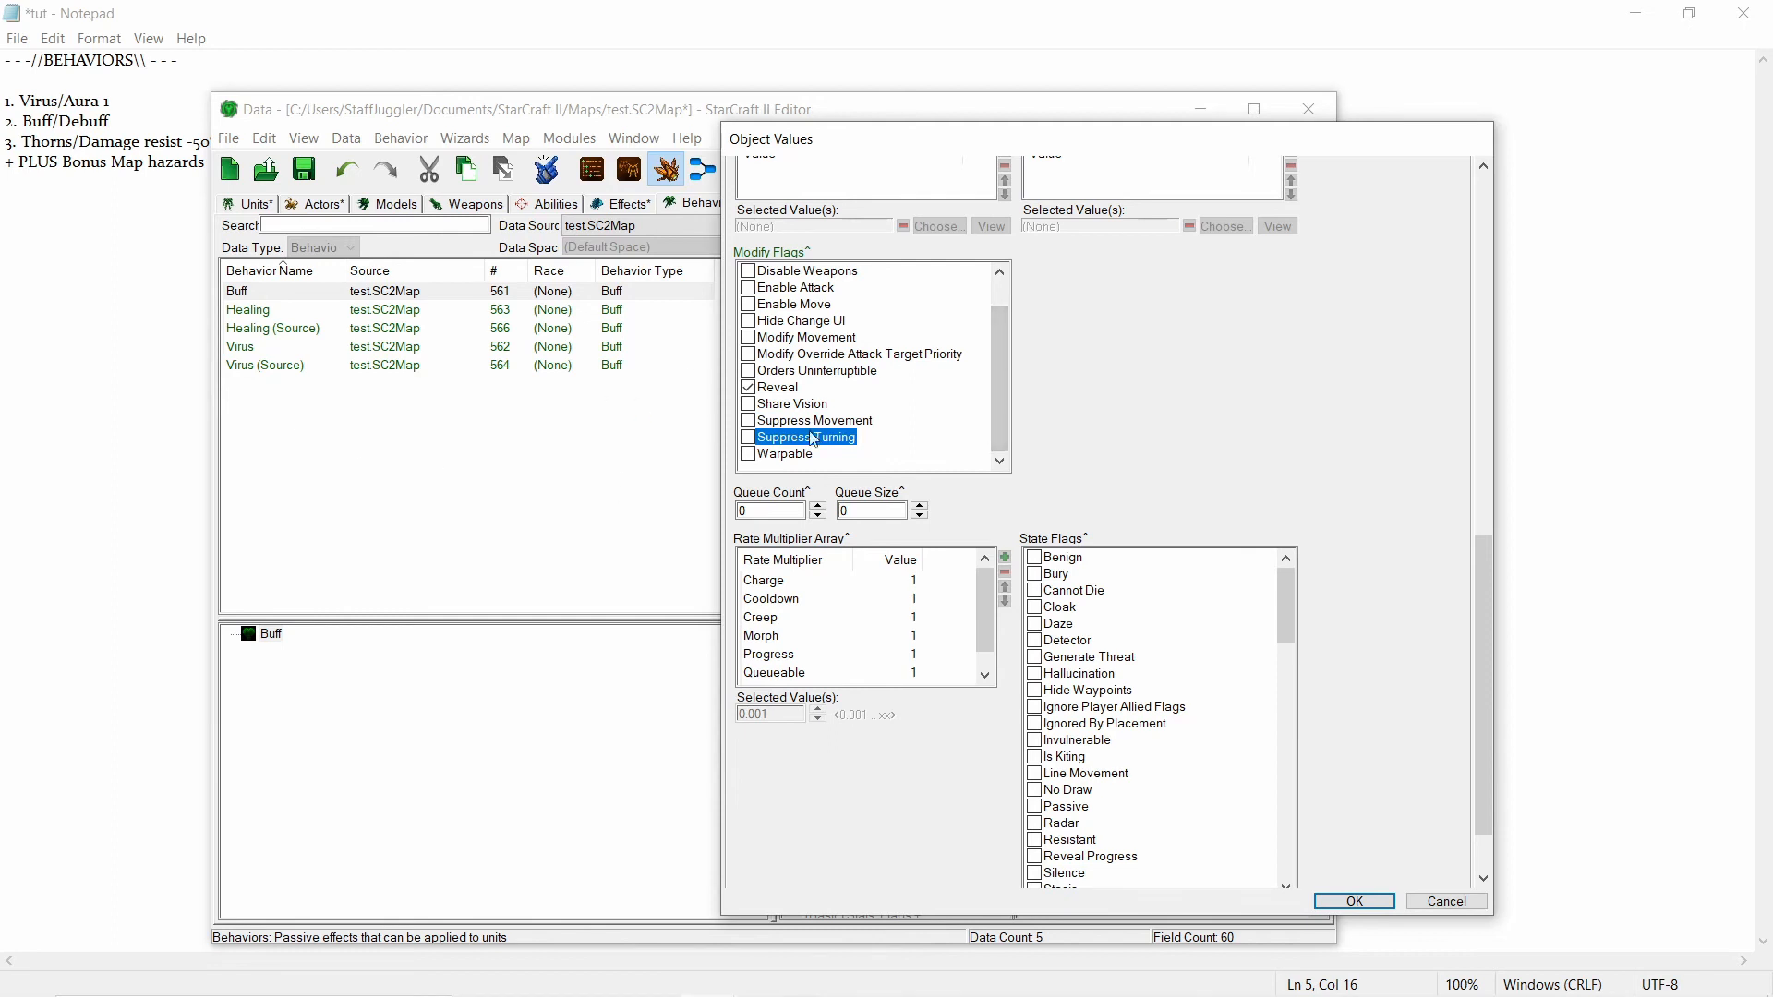
pyautogui.click(747, 388)
# Examine the Benign, Bury, Cannot Die, Cloak and Detector entries in State Flags.
pyautogui.scroll(-2, 1366, 534)
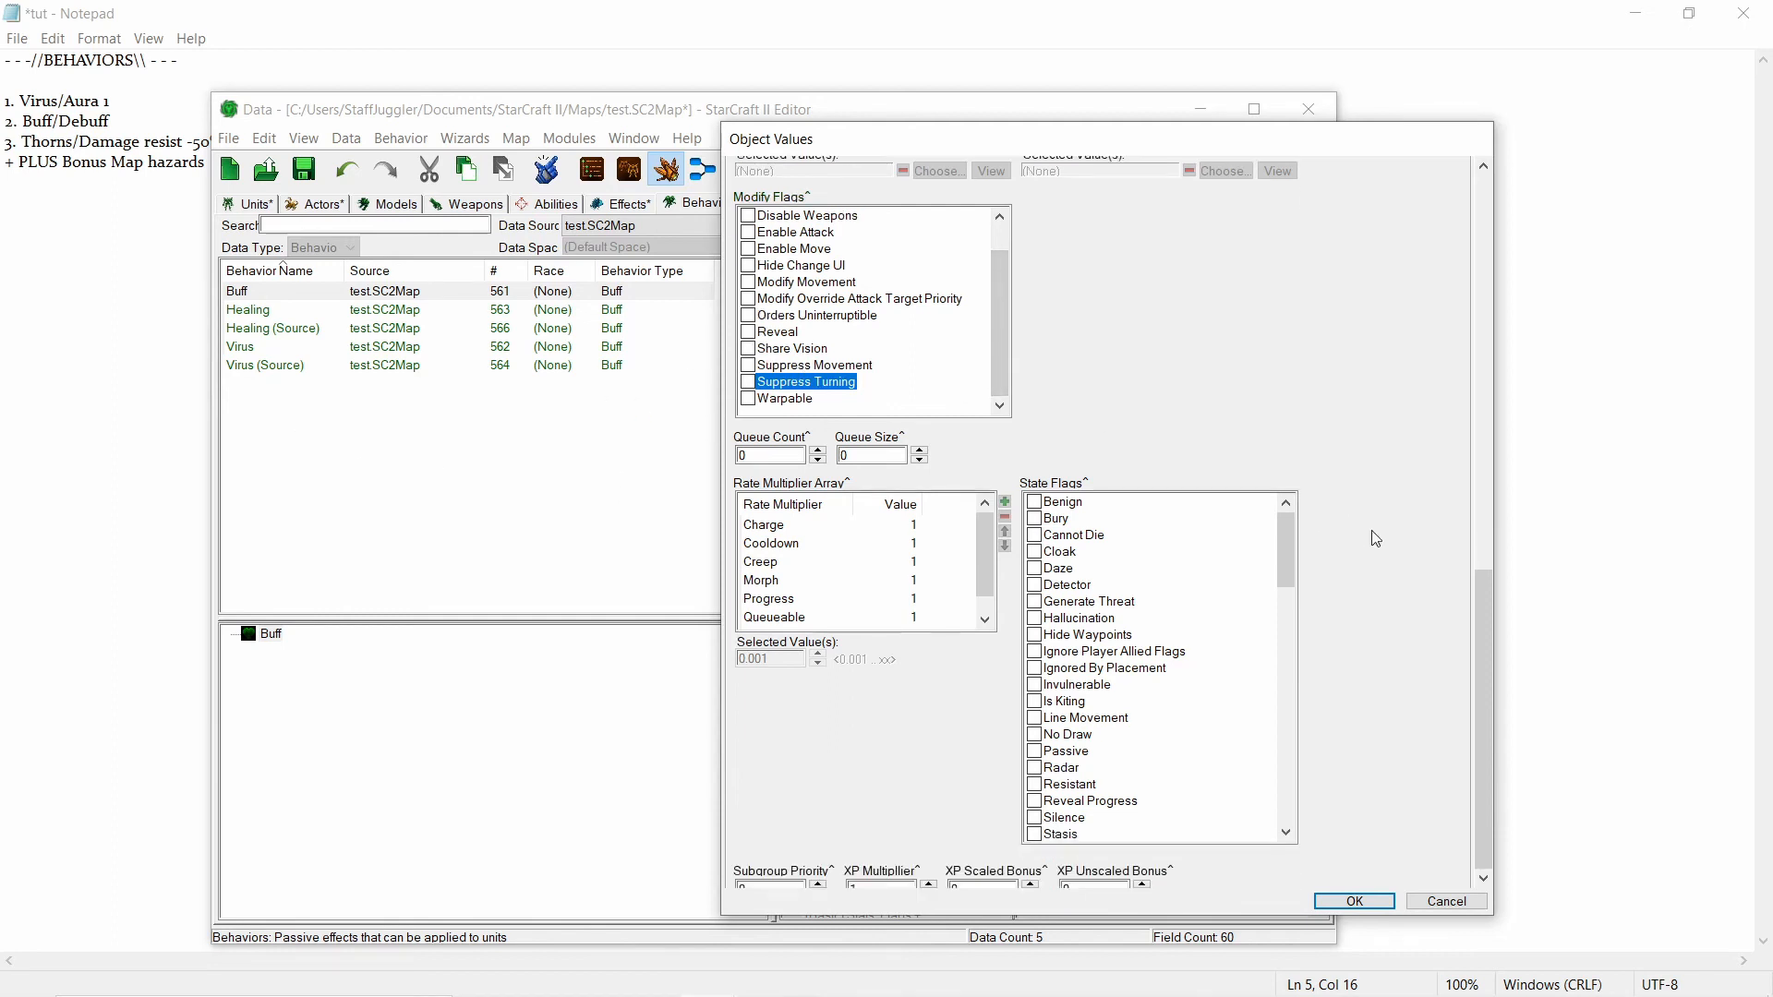
pyautogui.click(1277, 517)
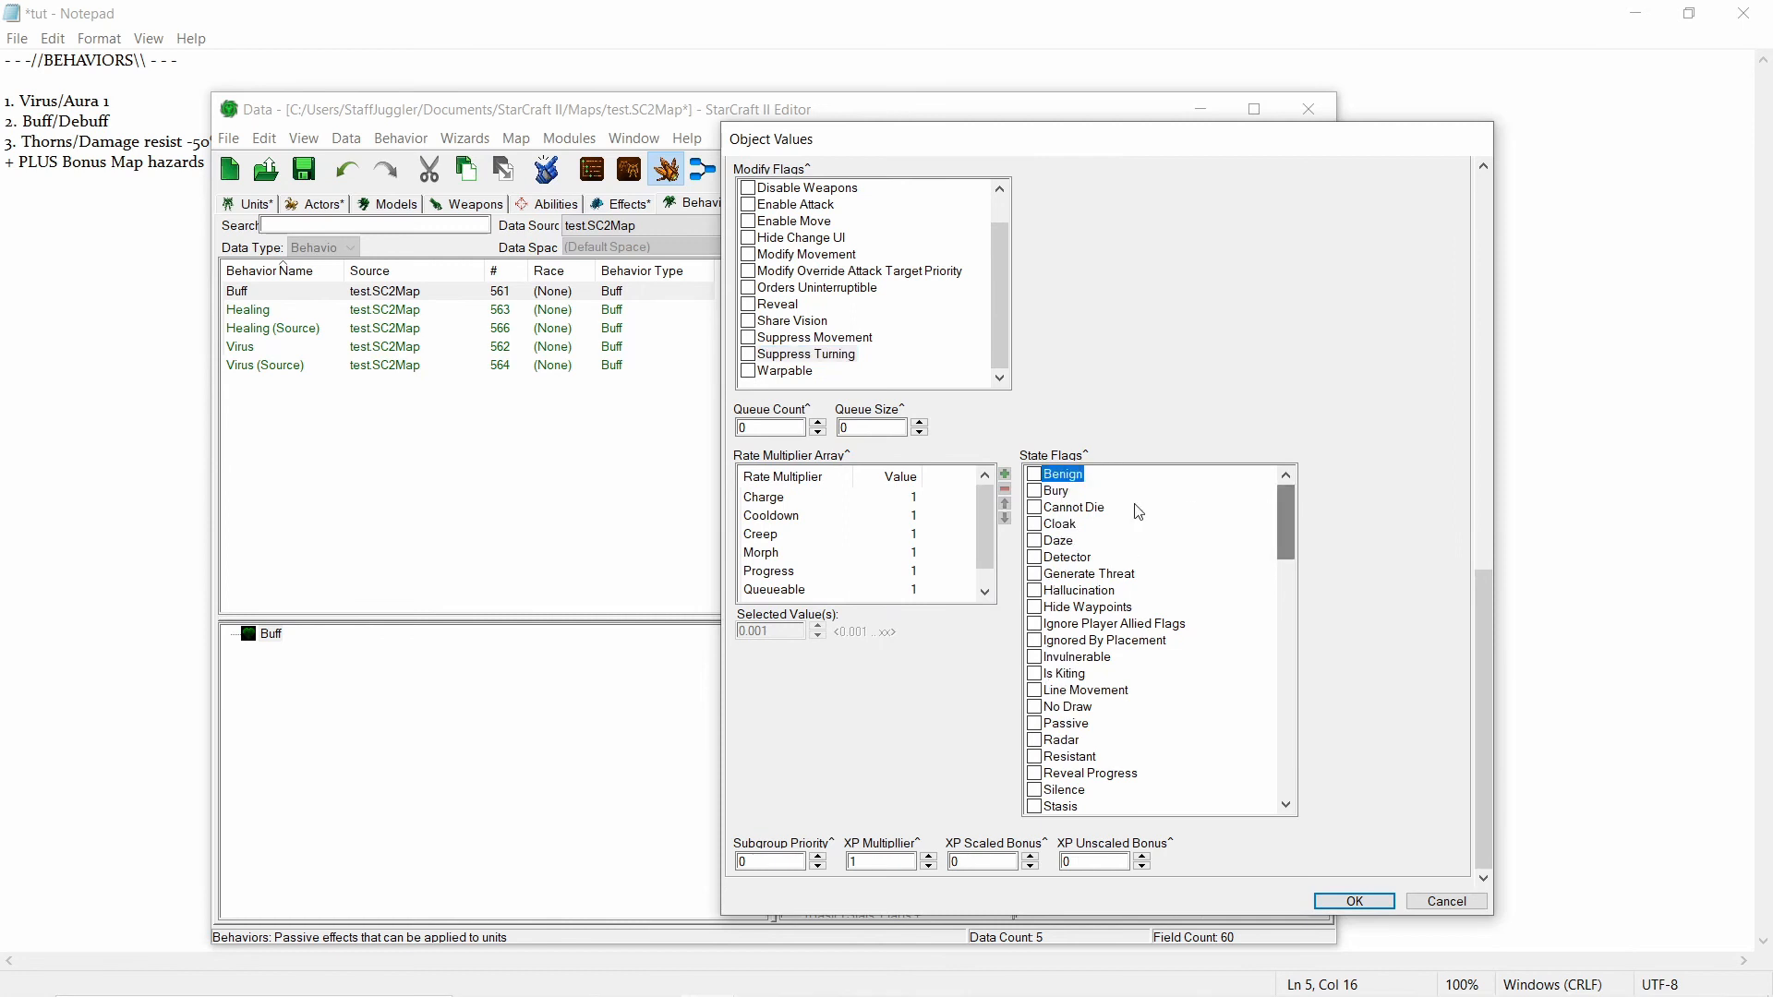
pyautogui.click(1049, 492)
pyautogui.moveTo(1290, 533); pyautogui.dragTo(1100, 506)
pyautogui.click(1073, 507)
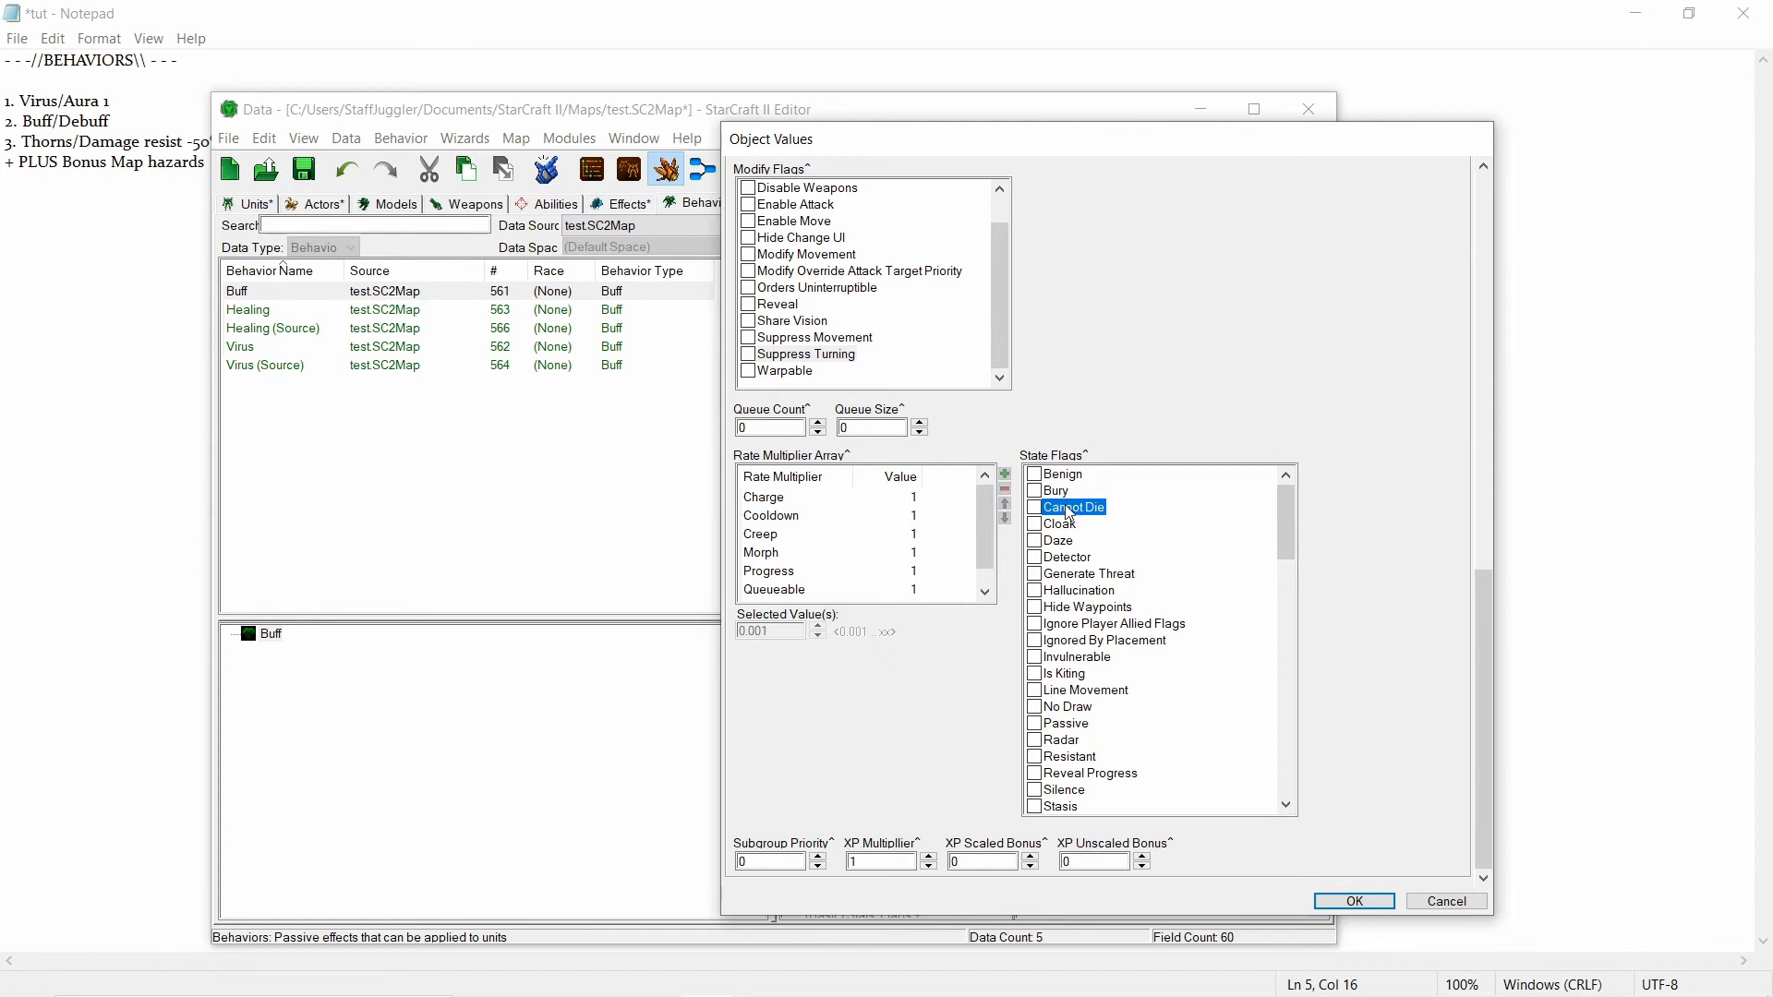
pyautogui.click(1069, 522)
pyautogui.click(1070, 507)
pyautogui.click(1058, 525)
pyautogui.click(1068, 558)
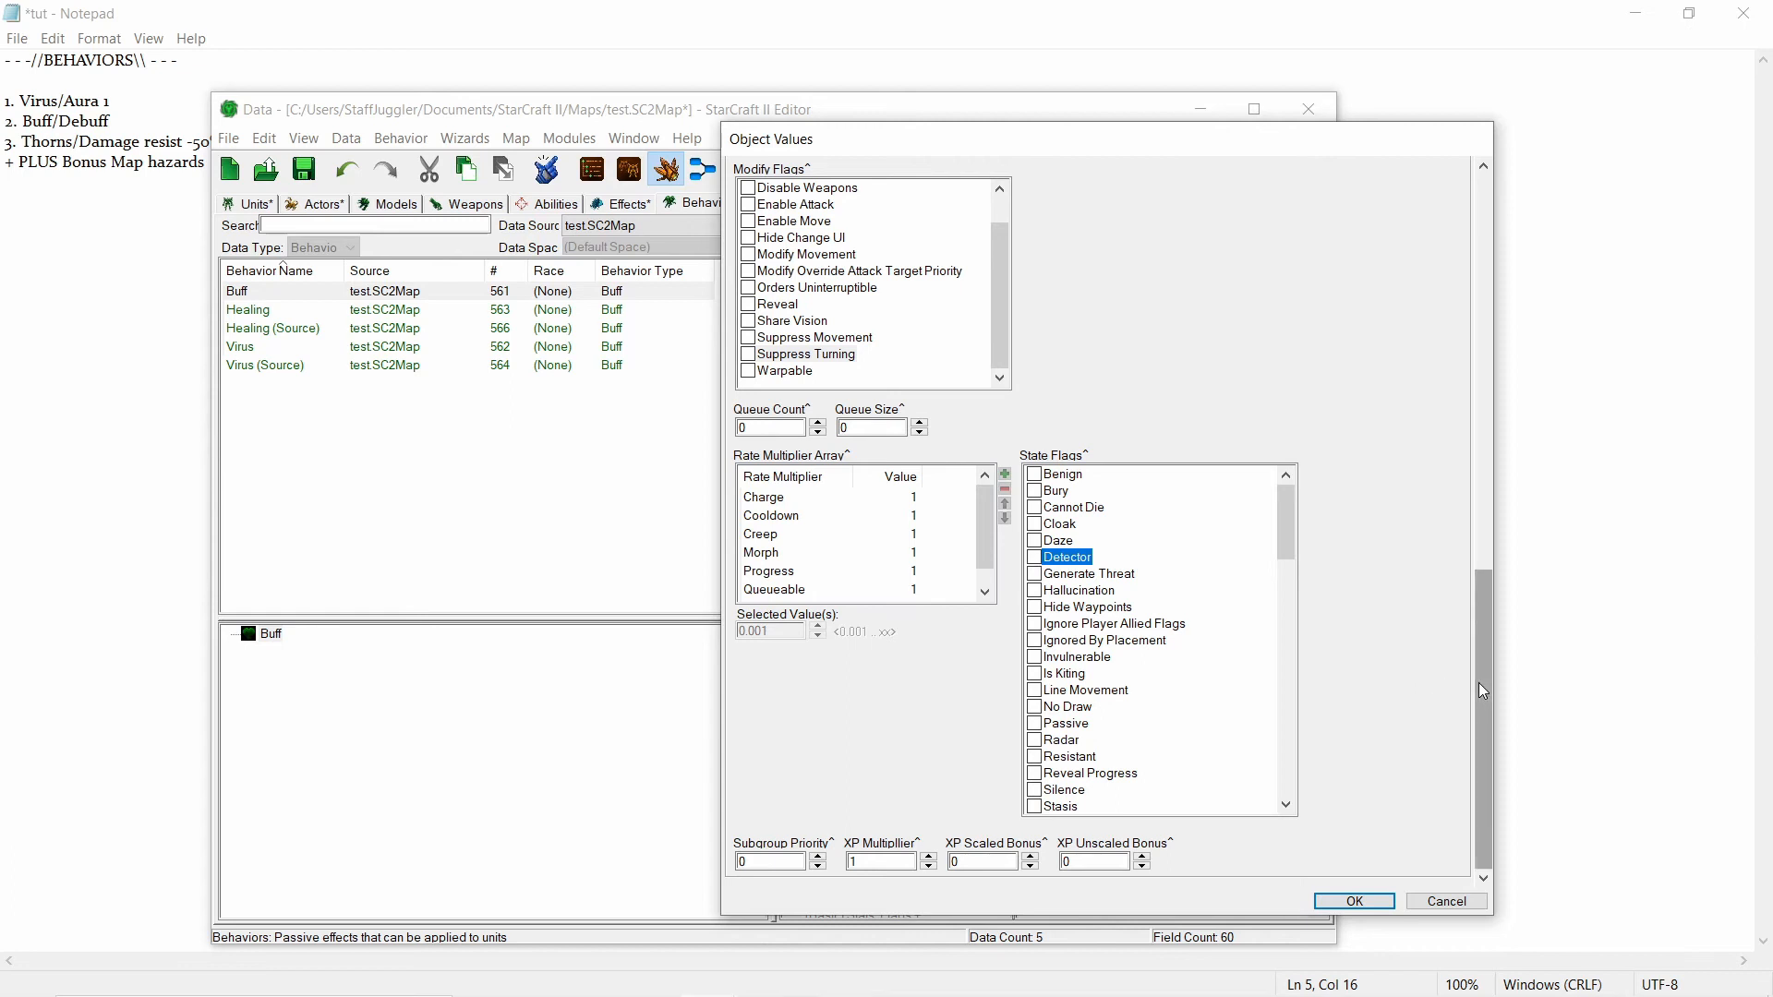
# Revisit the start of the Behavior section, and inspect the Hide Waypoints entry in State Flags.
pyautogui.moveTo(1487, 687); pyautogui.dragTo(1476, 284)
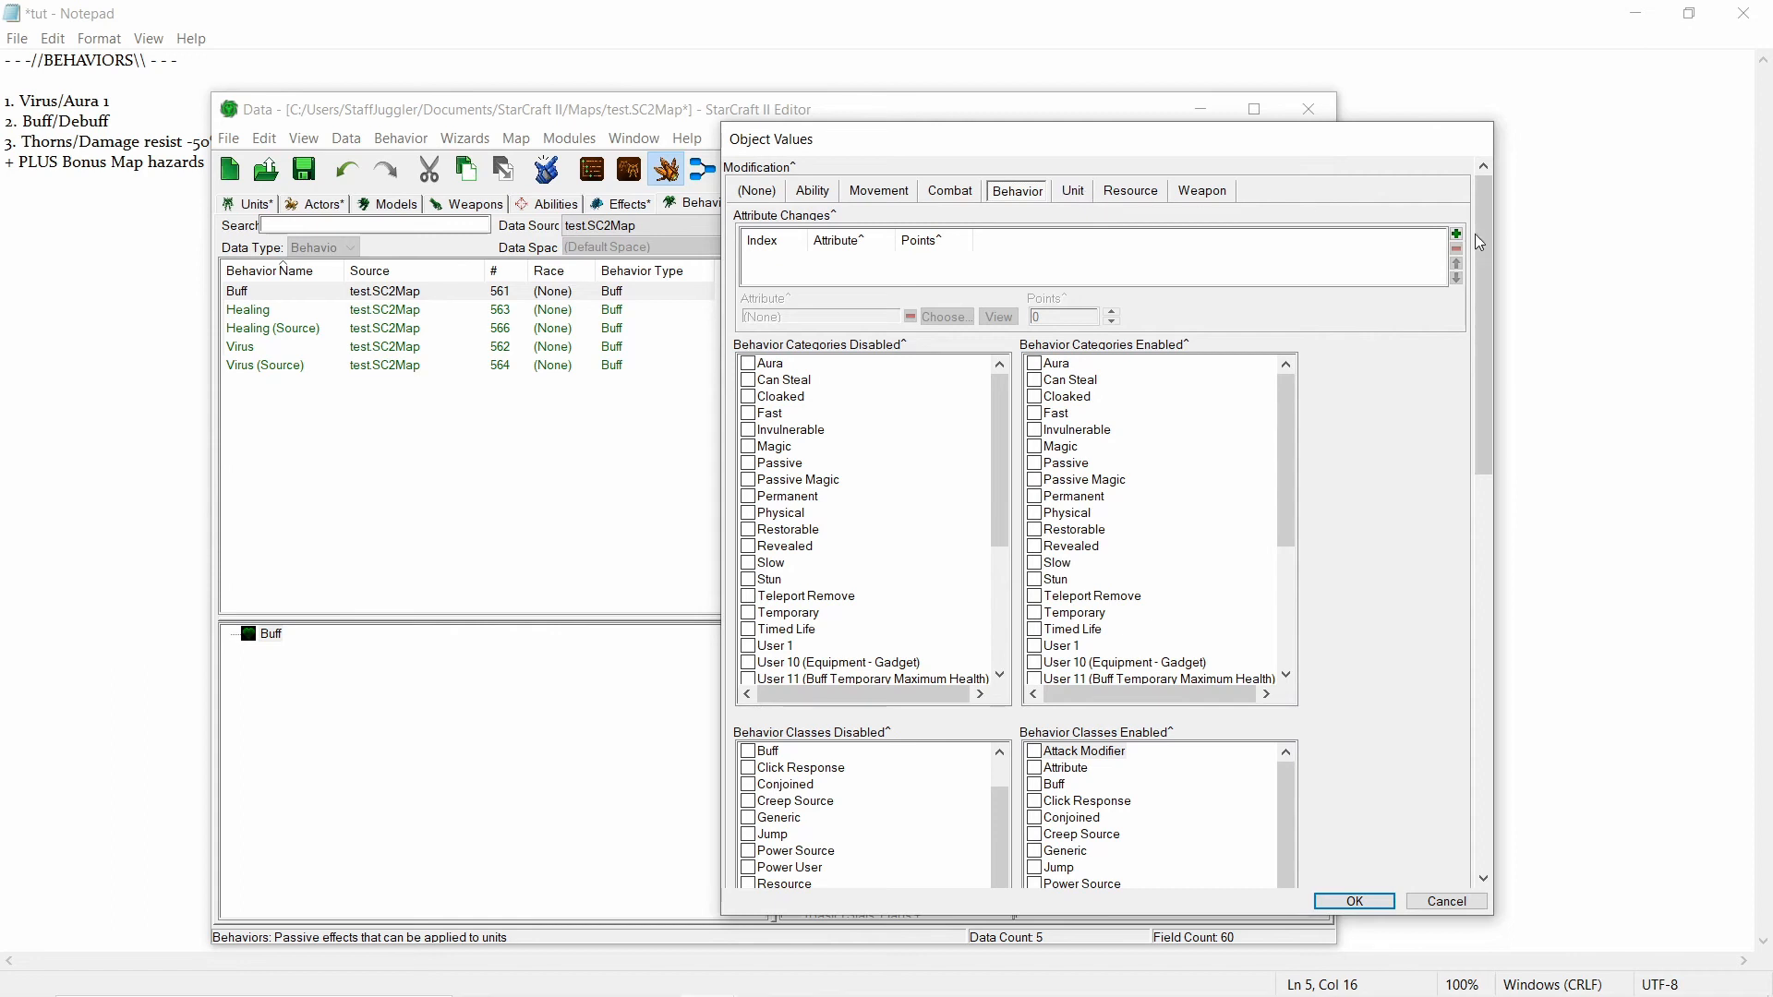
pyautogui.moveTo(1482, 235); pyautogui.dragTo(1488, 628)
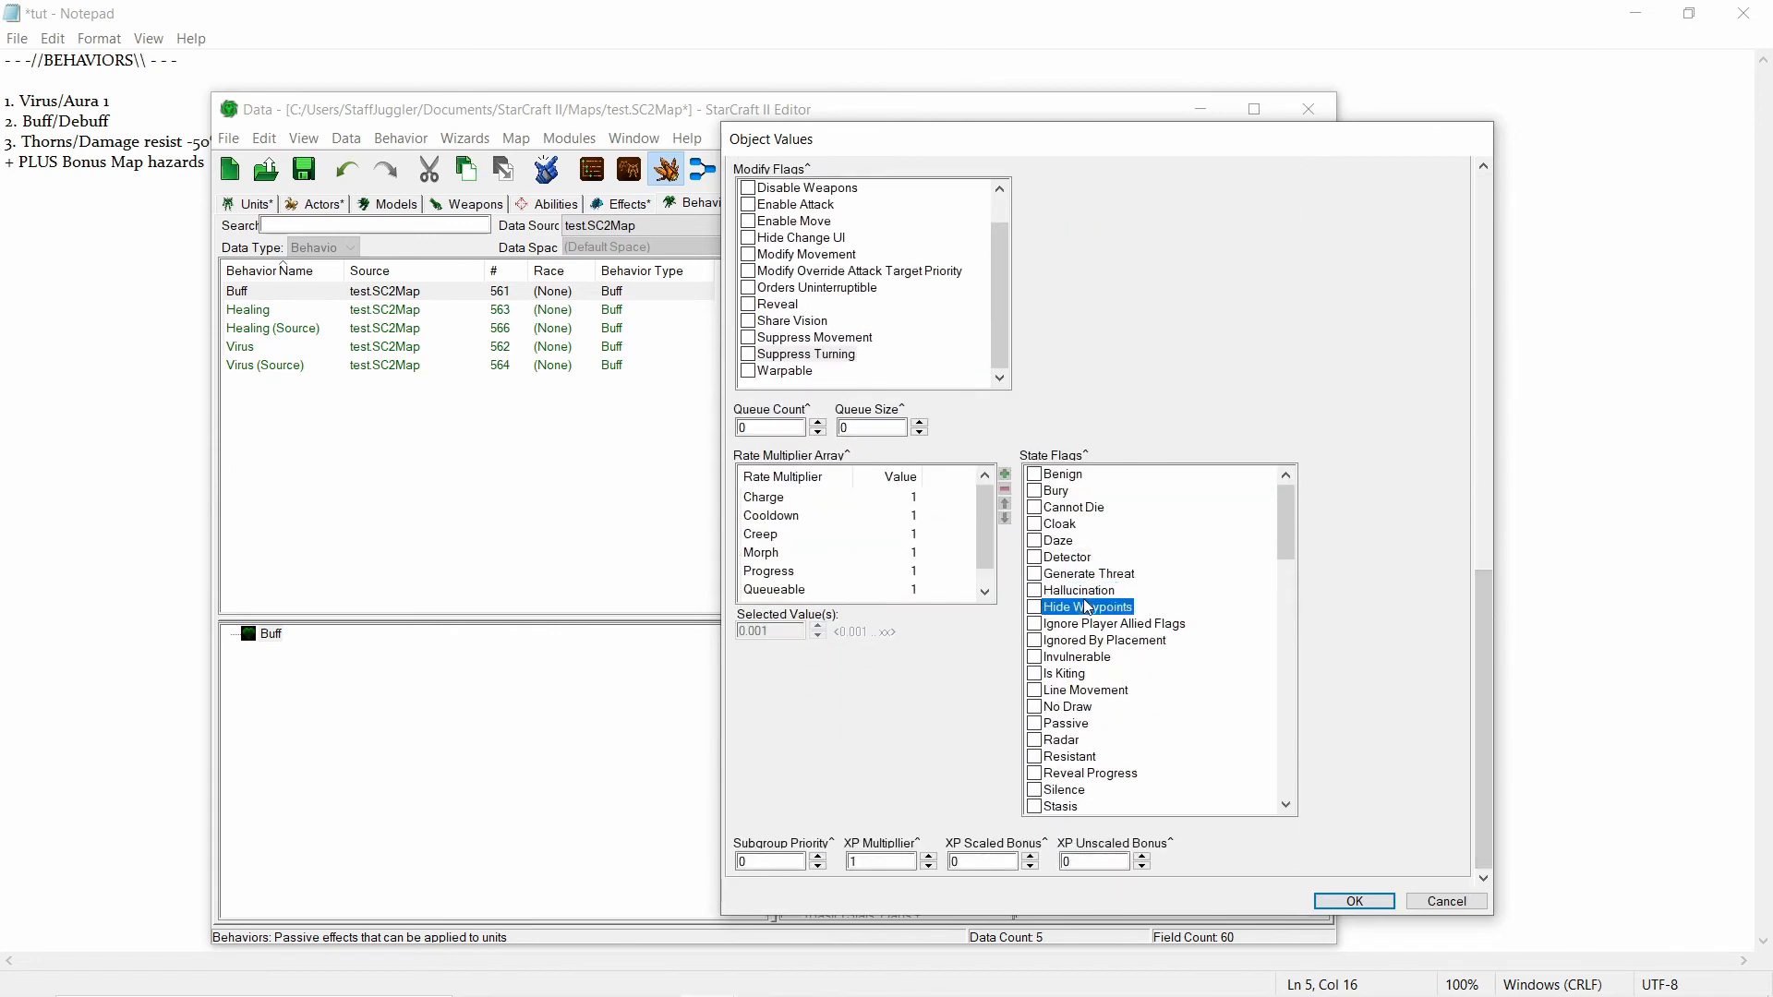
pyautogui.click(1046, 608)
pyautogui.click(1047, 608)
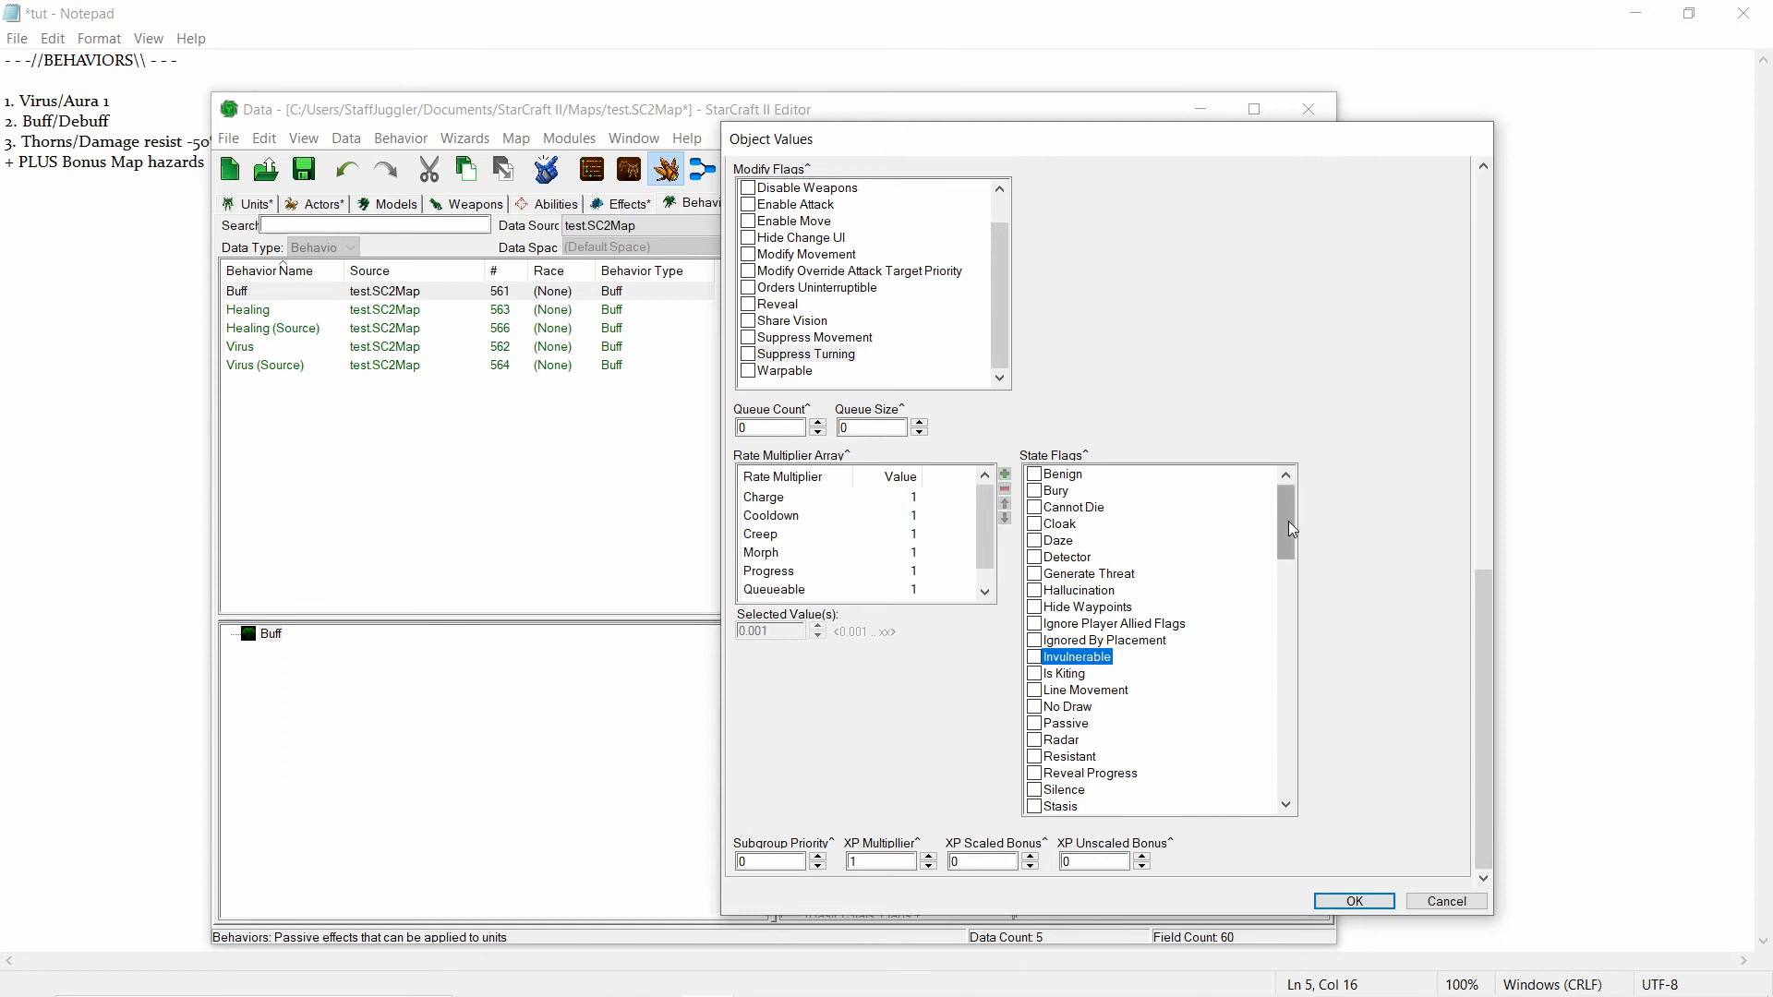
# Compare the Invulnerable state flag with Cannot Die.
pyautogui.moveTo(1287, 521); pyautogui.dragTo(1089, 550)
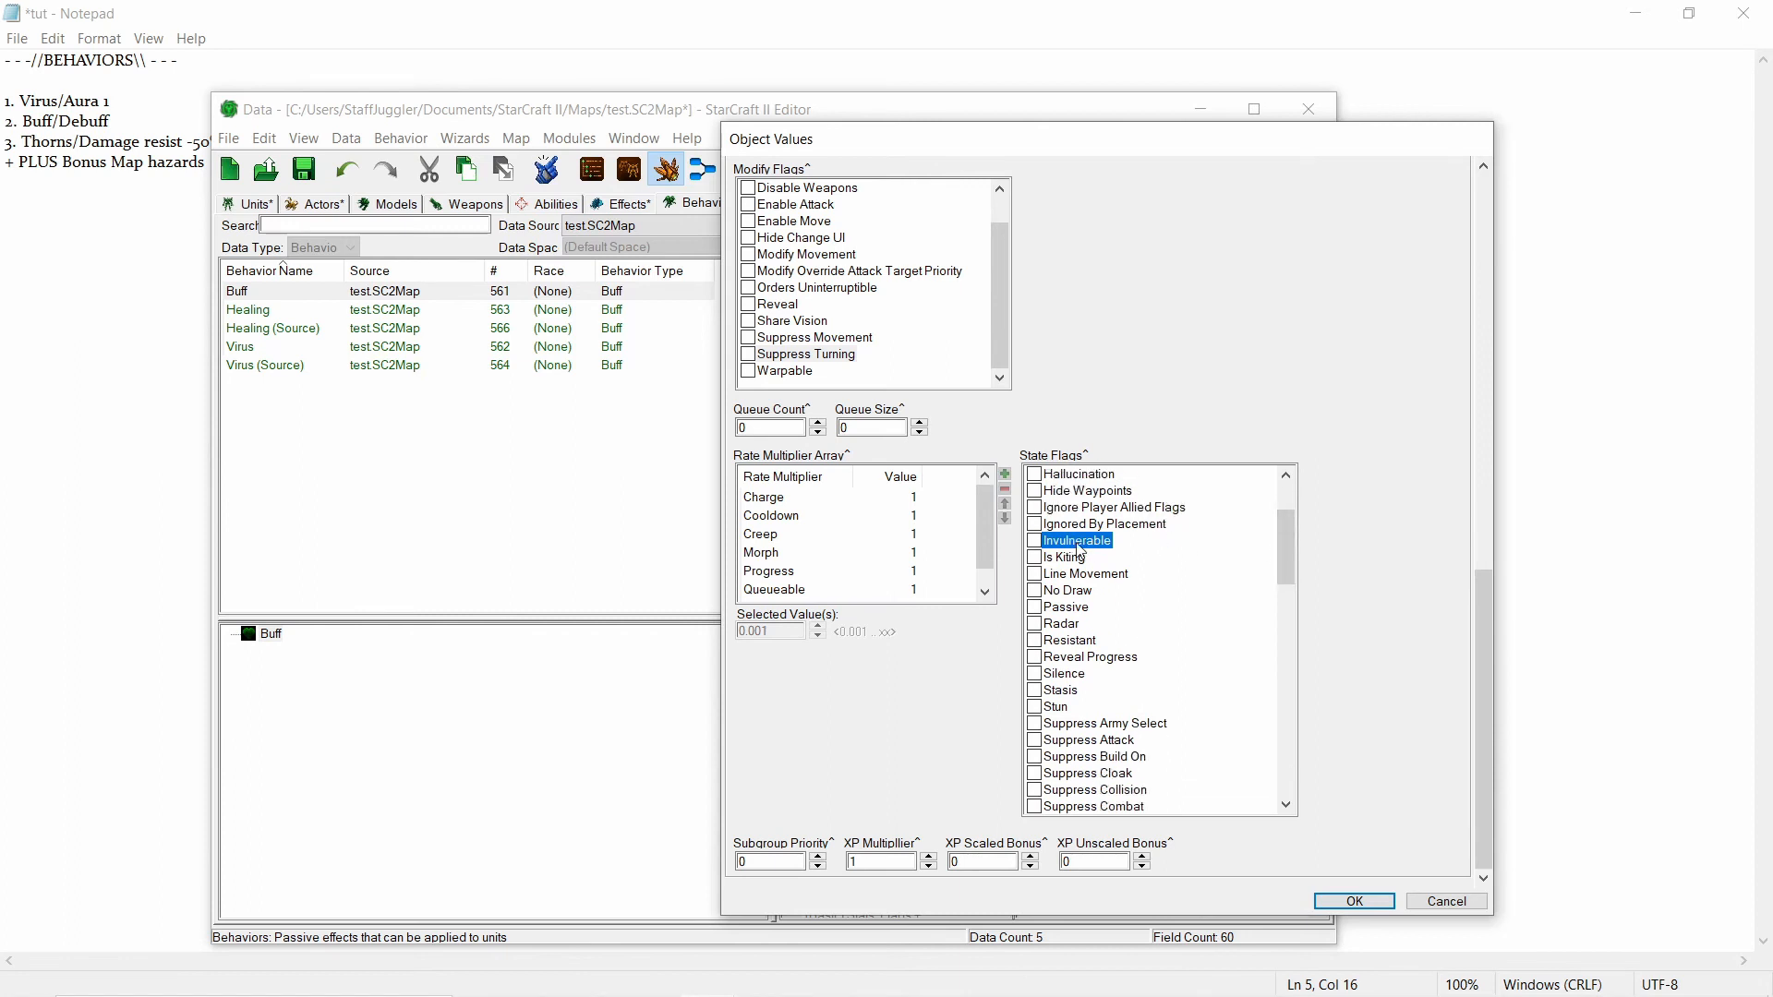
pyautogui.scroll(2, 1081, 550)
pyautogui.click(1080, 496)
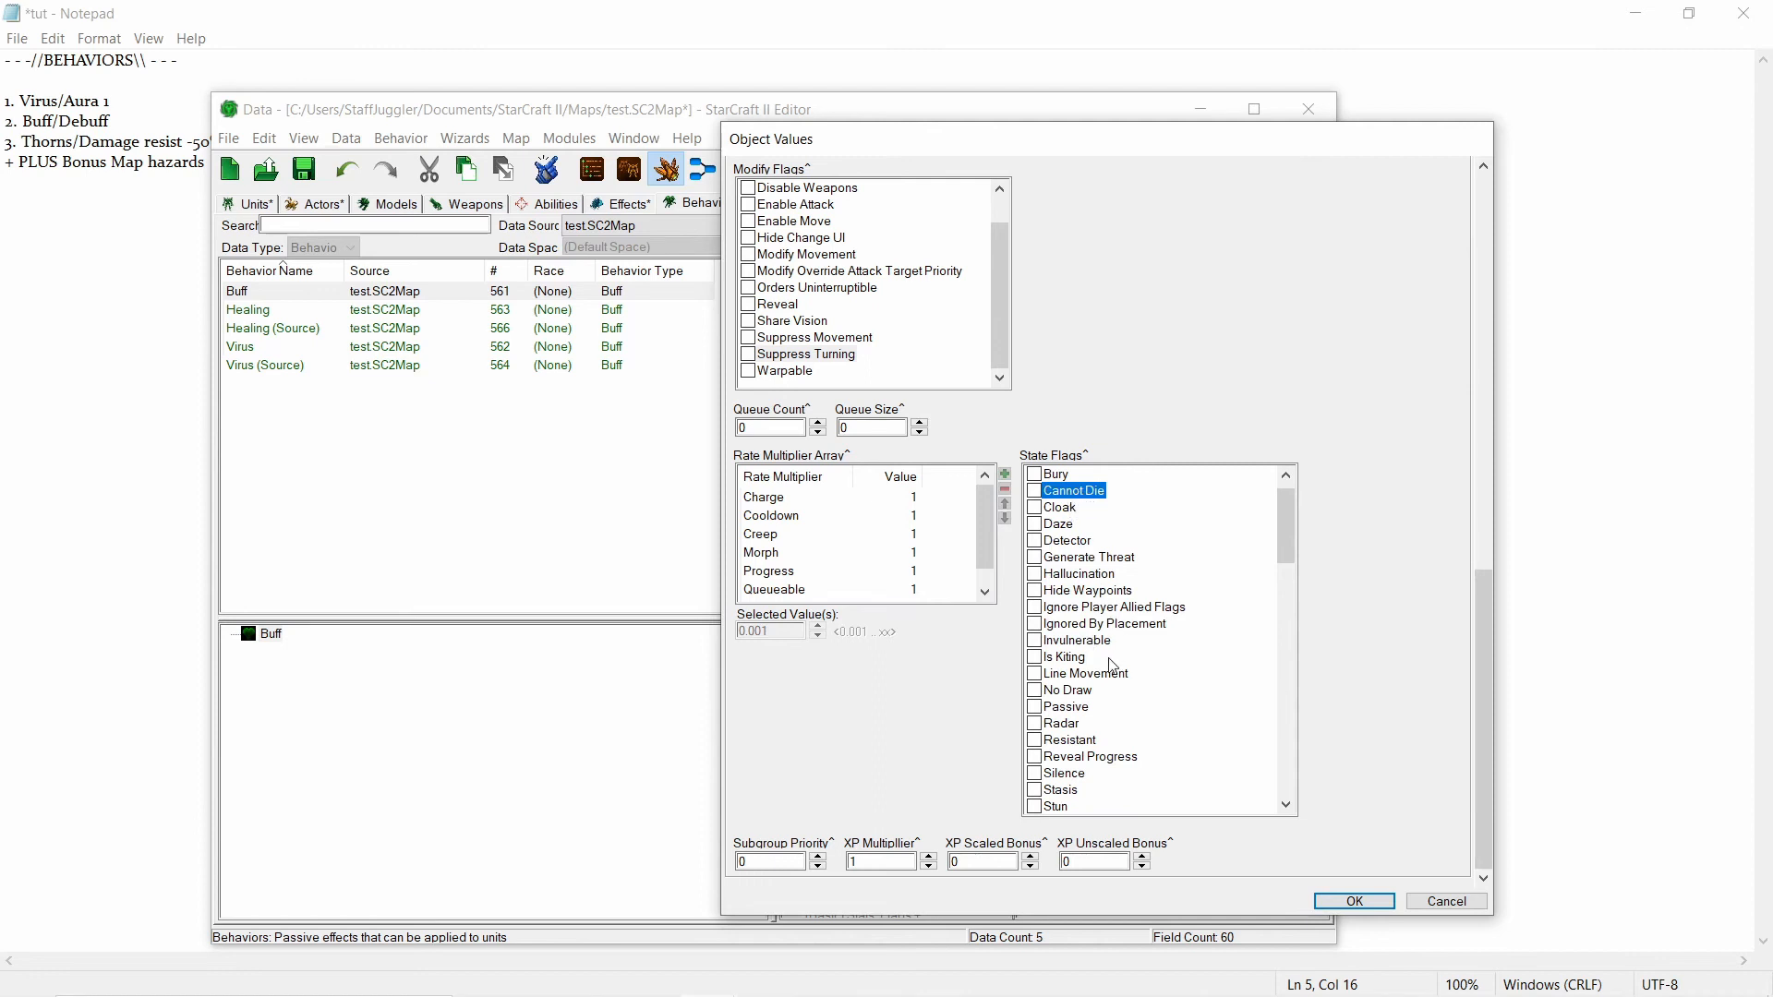
# Examine the Invulnerable, Is Kiting, Line Movement, No Draw and Passive entries in State Flags.
pyautogui.scroll(-1, 1124, 646)
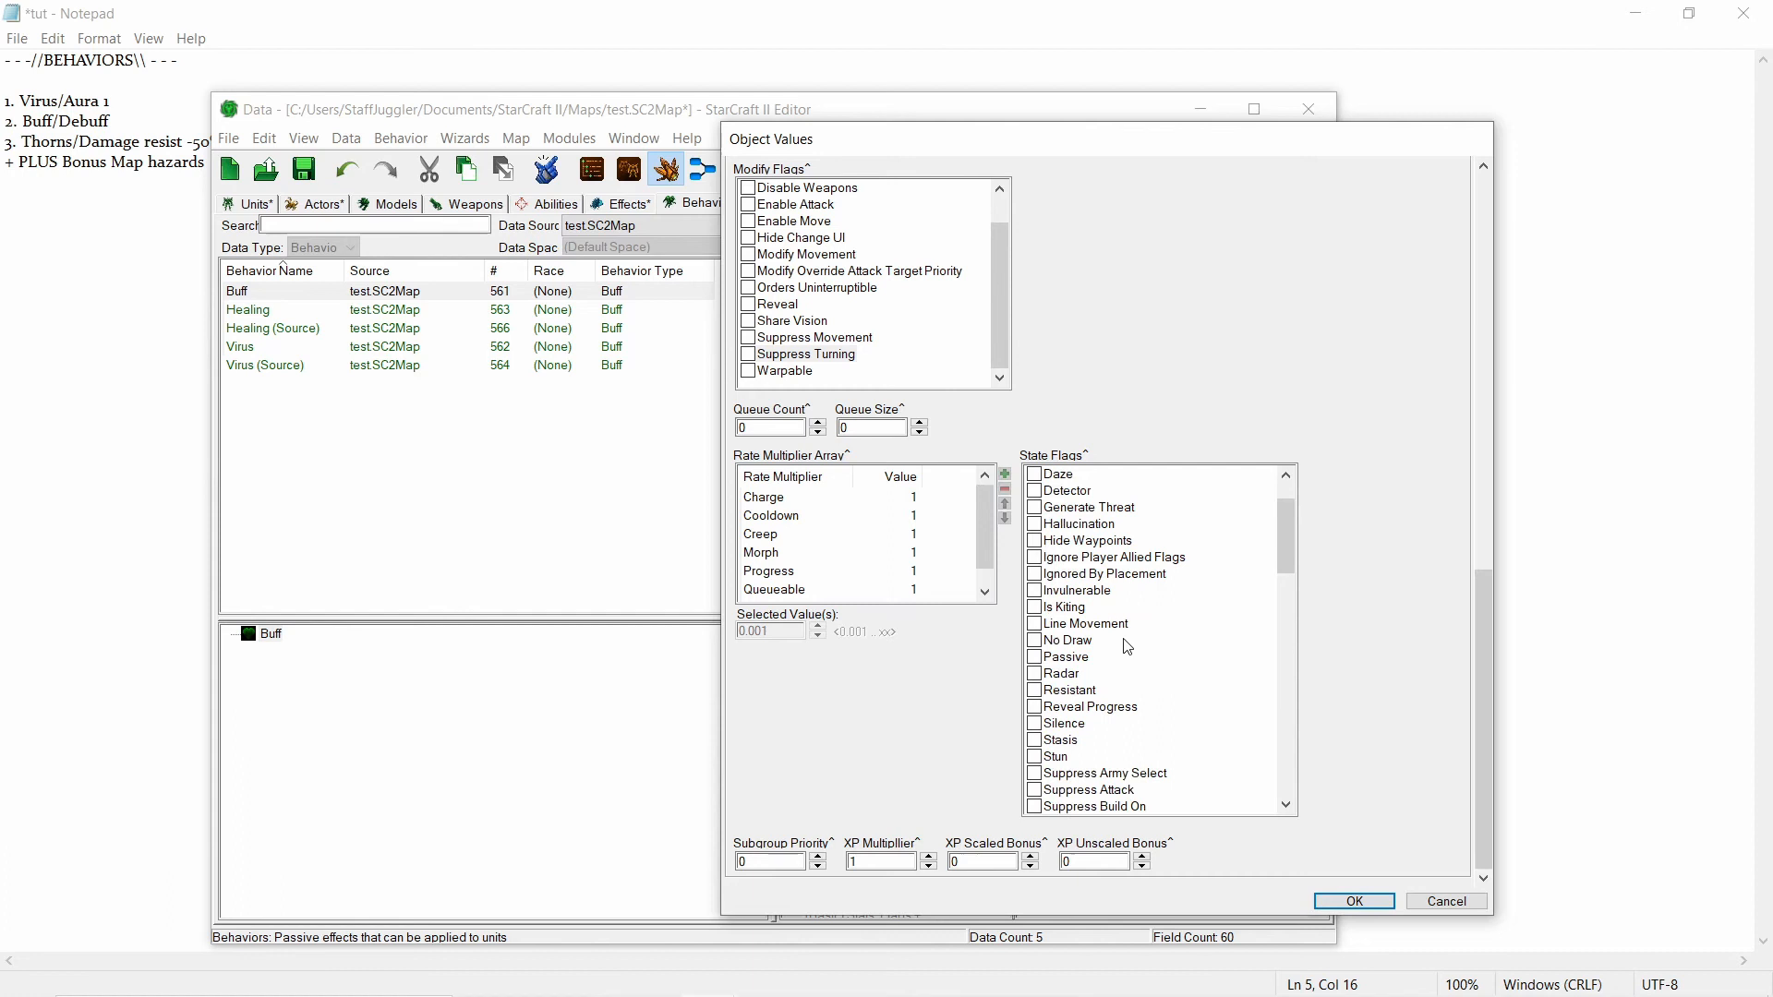
pyautogui.click(1071, 606)
pyautogui.click(1076, 594)
pyautogui.click(1073, 609)
pyautogui.click(1082, 626)
pyautogui.click(1084, 641)
pyautogui.click(1085, 657)
# Compare the Stun state flag with the Suppress Turning and Disable Abilities modify flags.
pyautogui.click(1060, 757)
pyautogui.scroll(-4, 1062, 759)
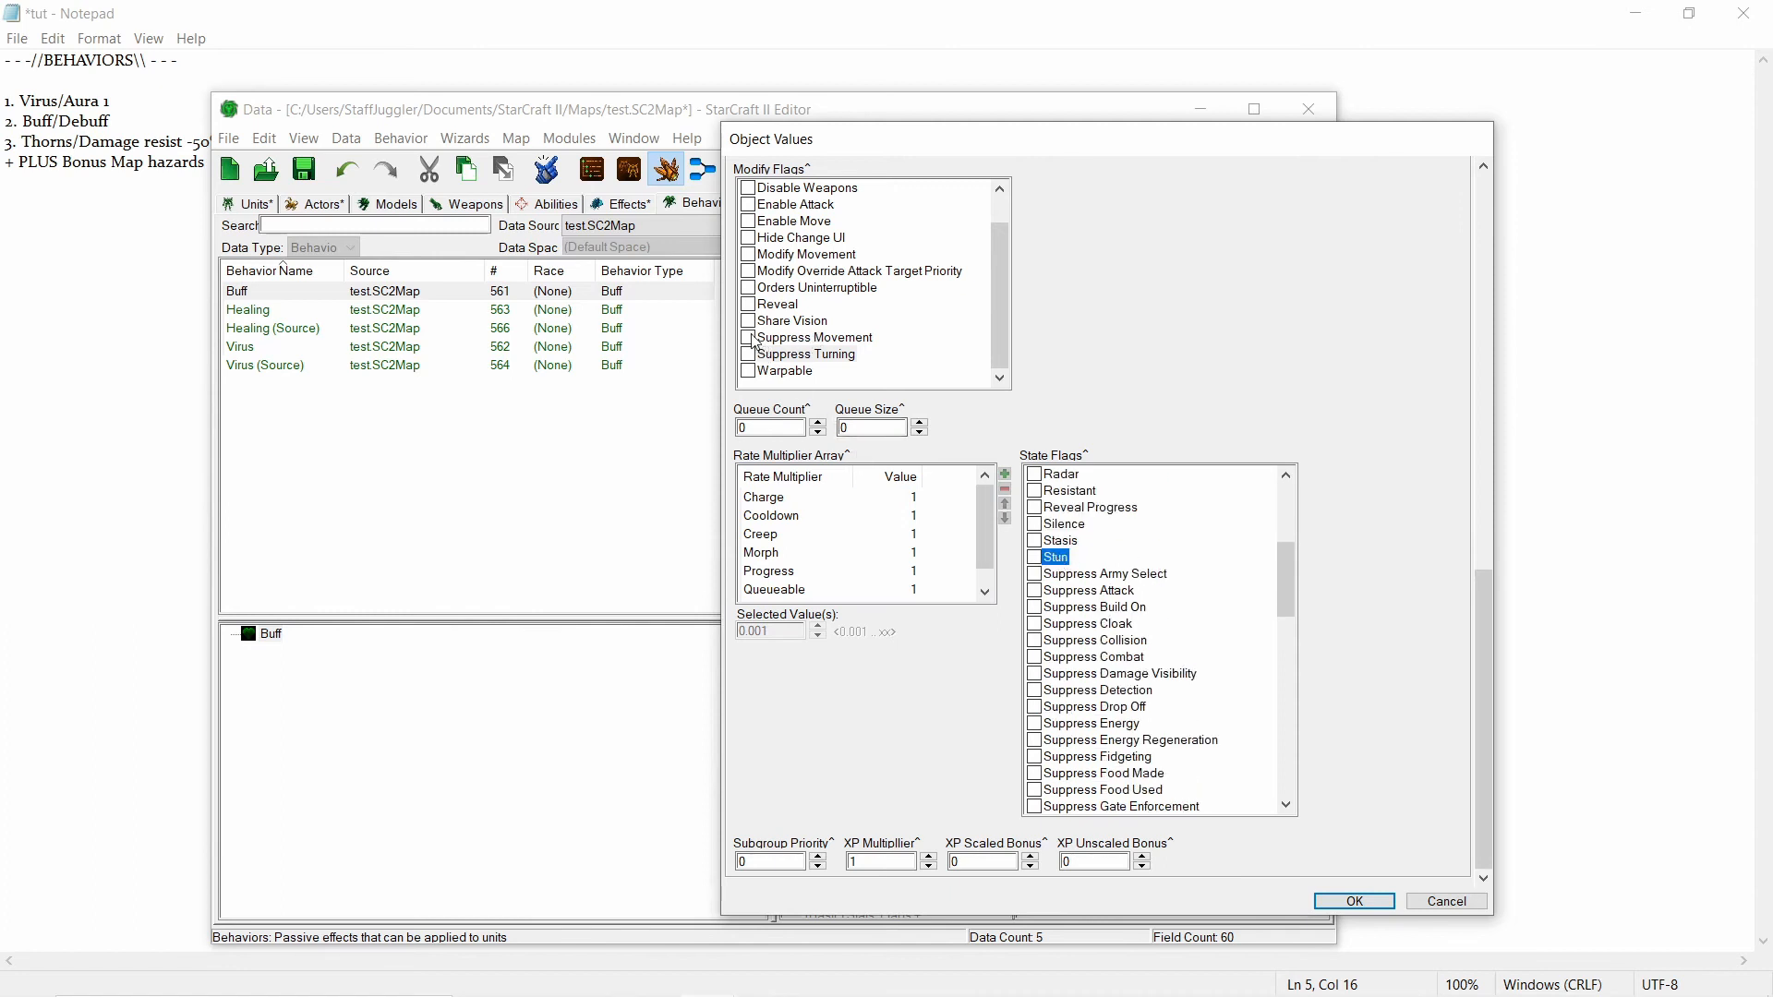
pyautogui.moveTo(1000, 284)
pyautogui.mouseDown()
pyautogui.moveTo(997, 221)
pyautogui.moveTo(999, 270)
pyautogui.mouseUp()
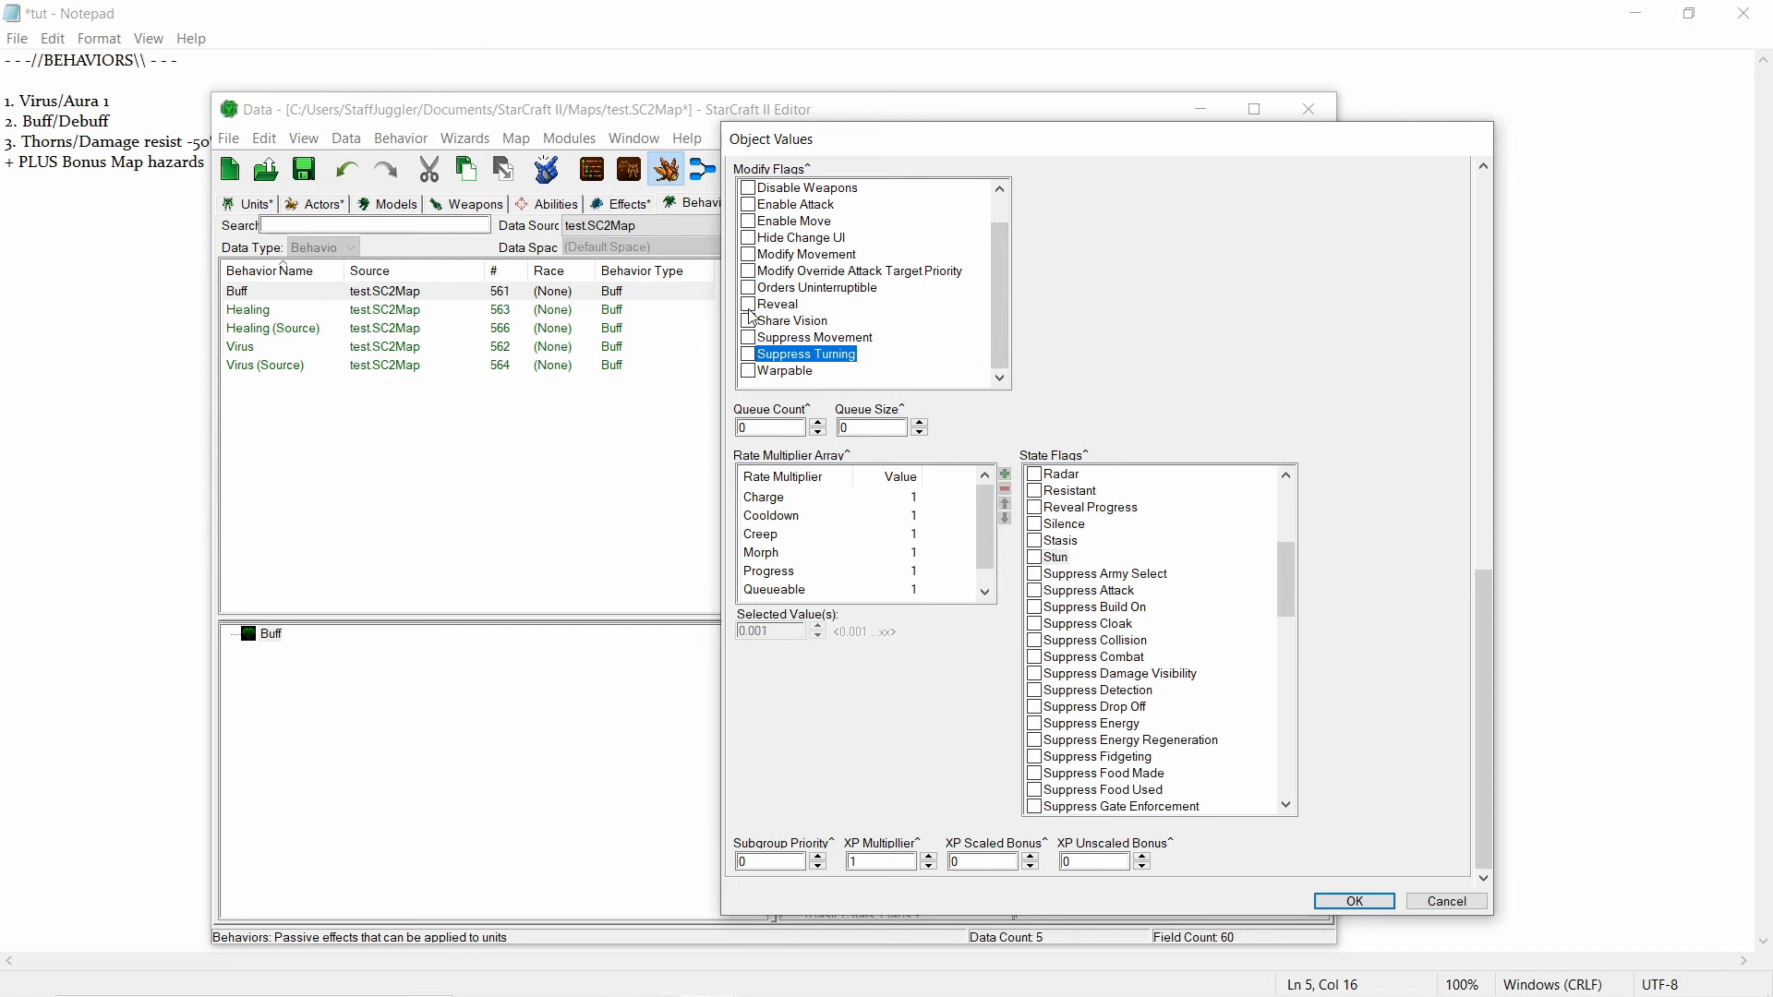
pyautogui.click(1057, 560)
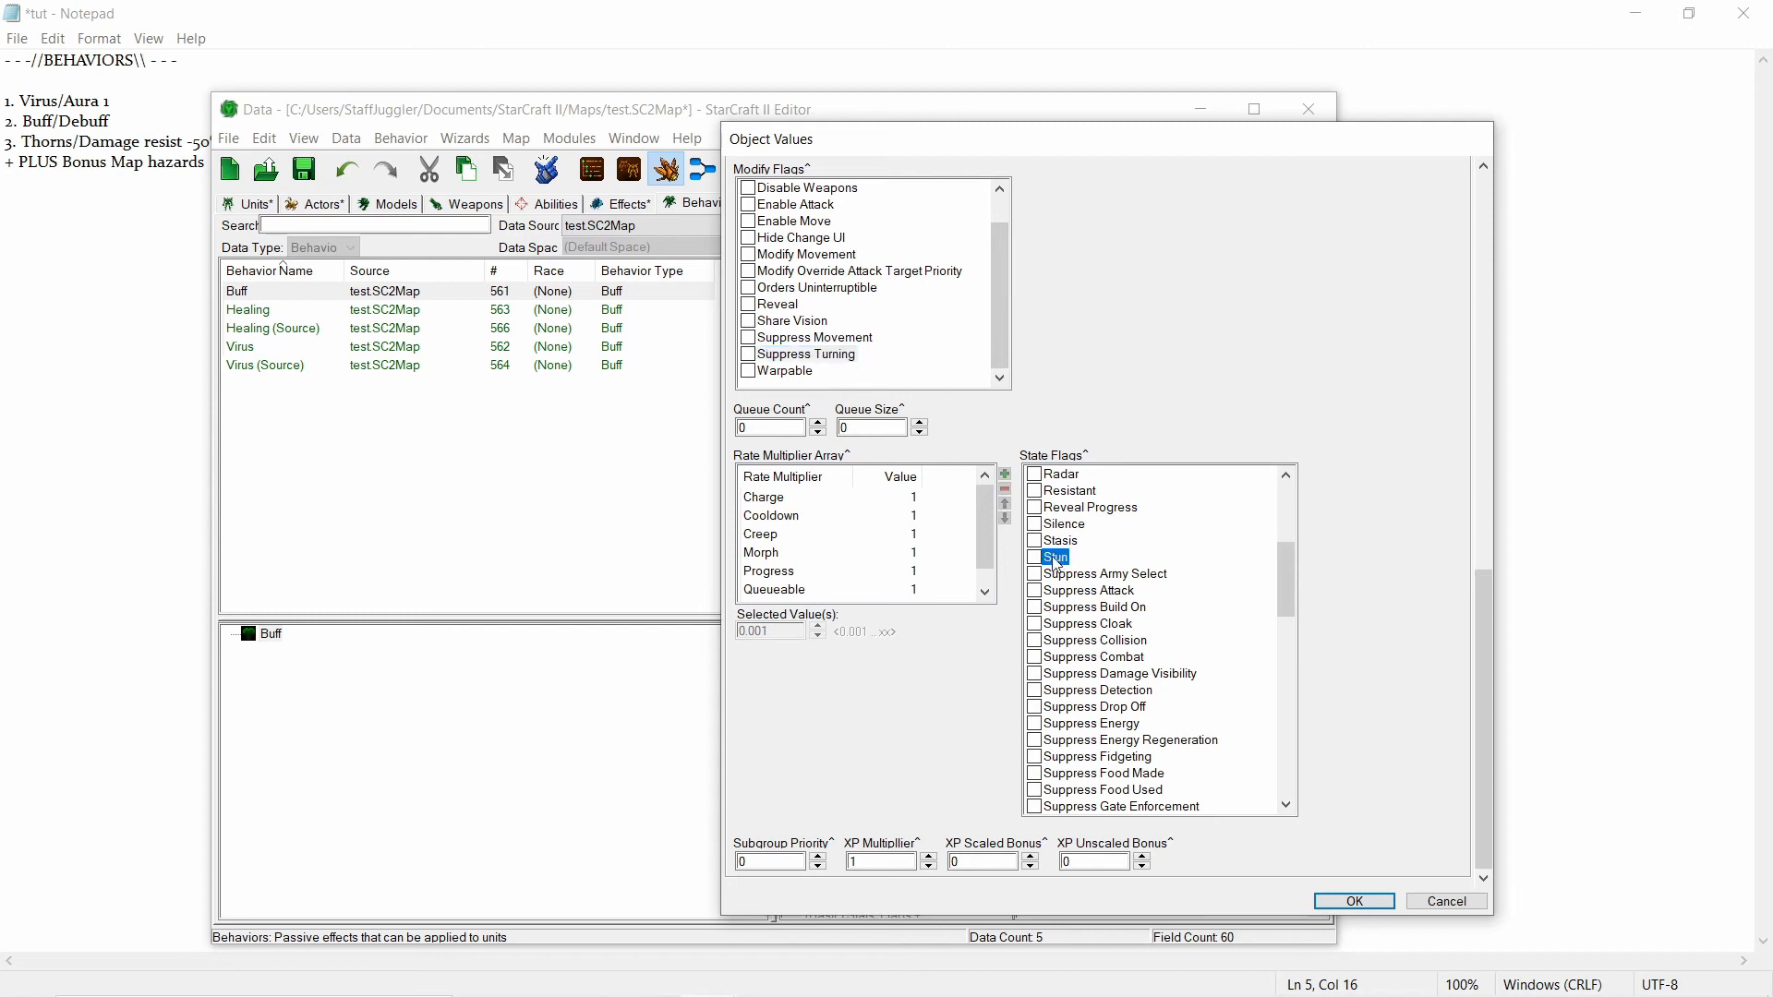
pyautogui.moveTo(1001, 297); pyautogui.dragTo(968, 240)
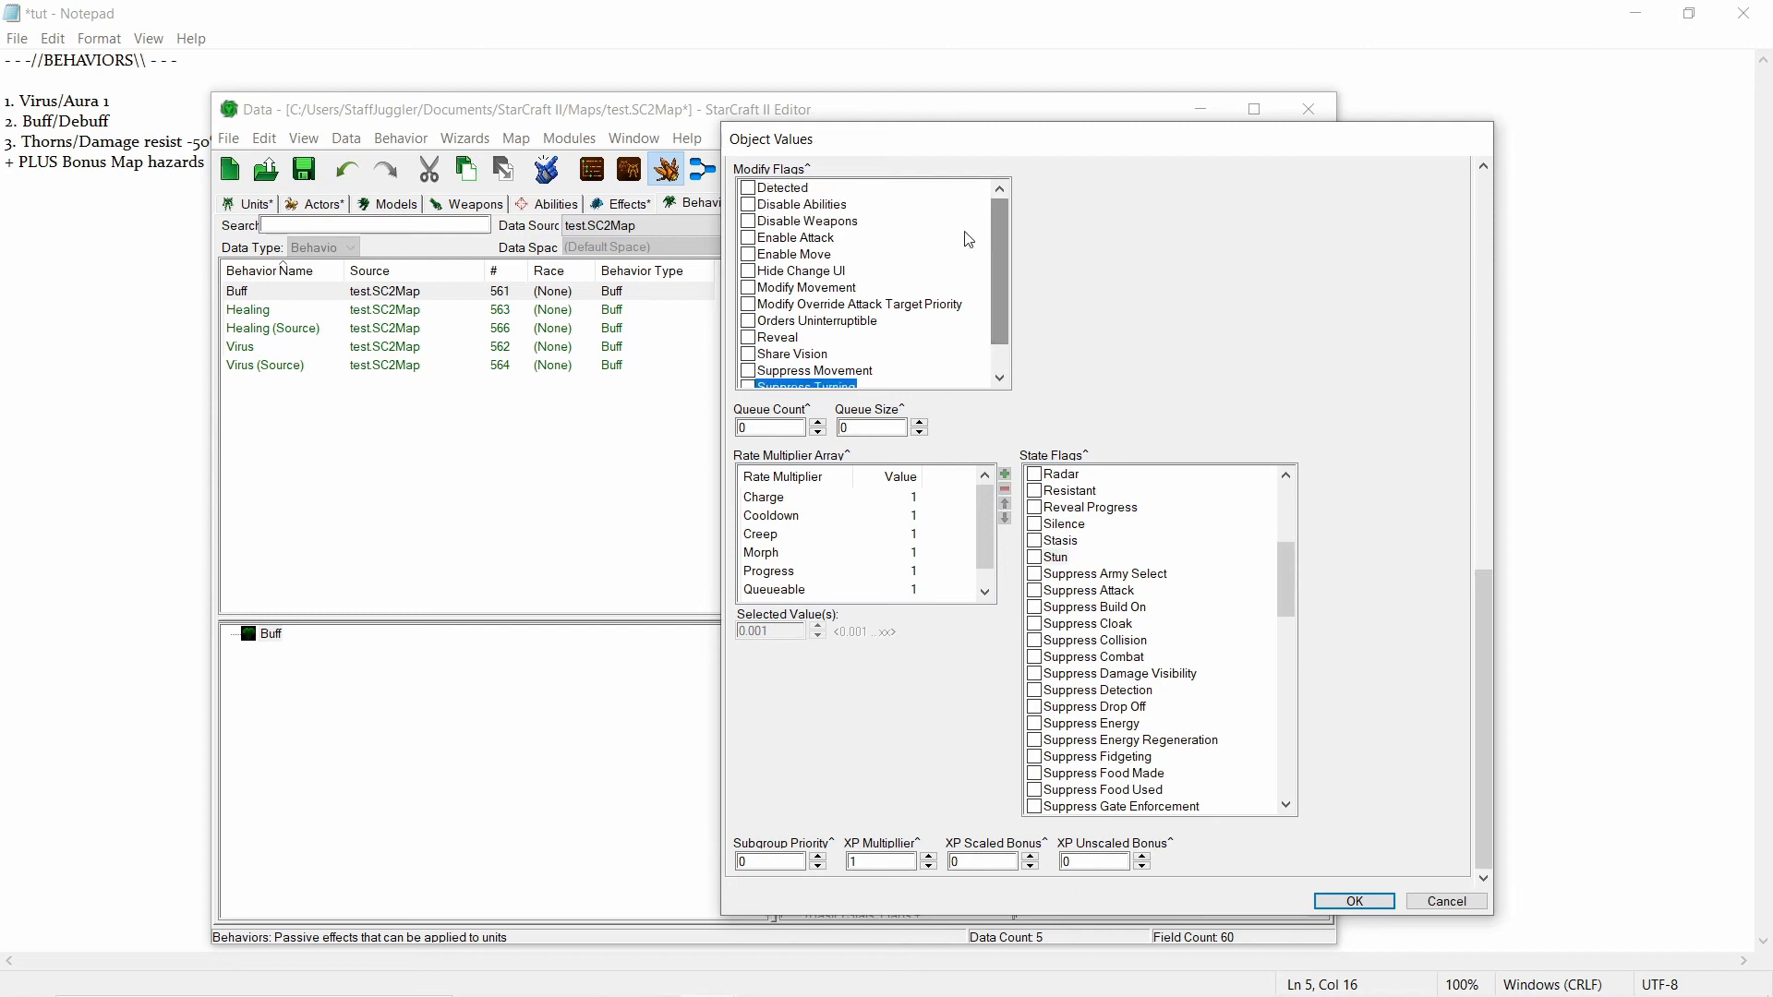
pyautogui.click(799, 205)
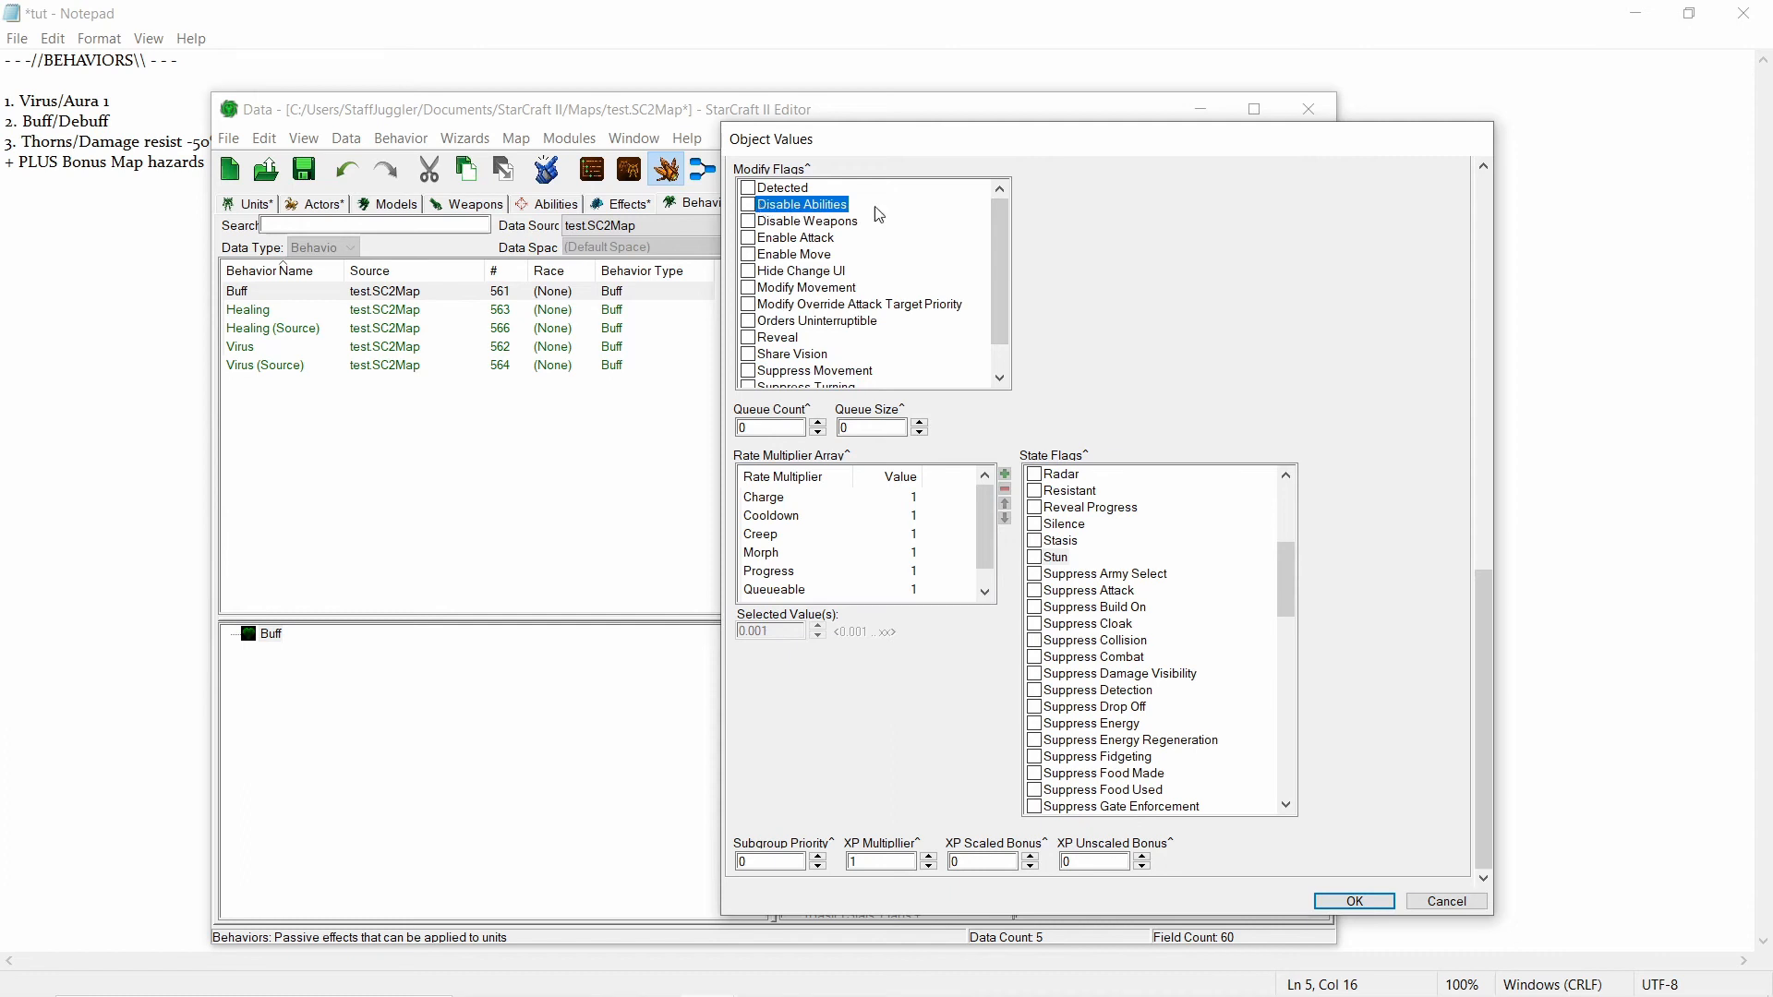
pyautogui.moveTo(1284, 602); pyautogui.dragTo(1284, 607)
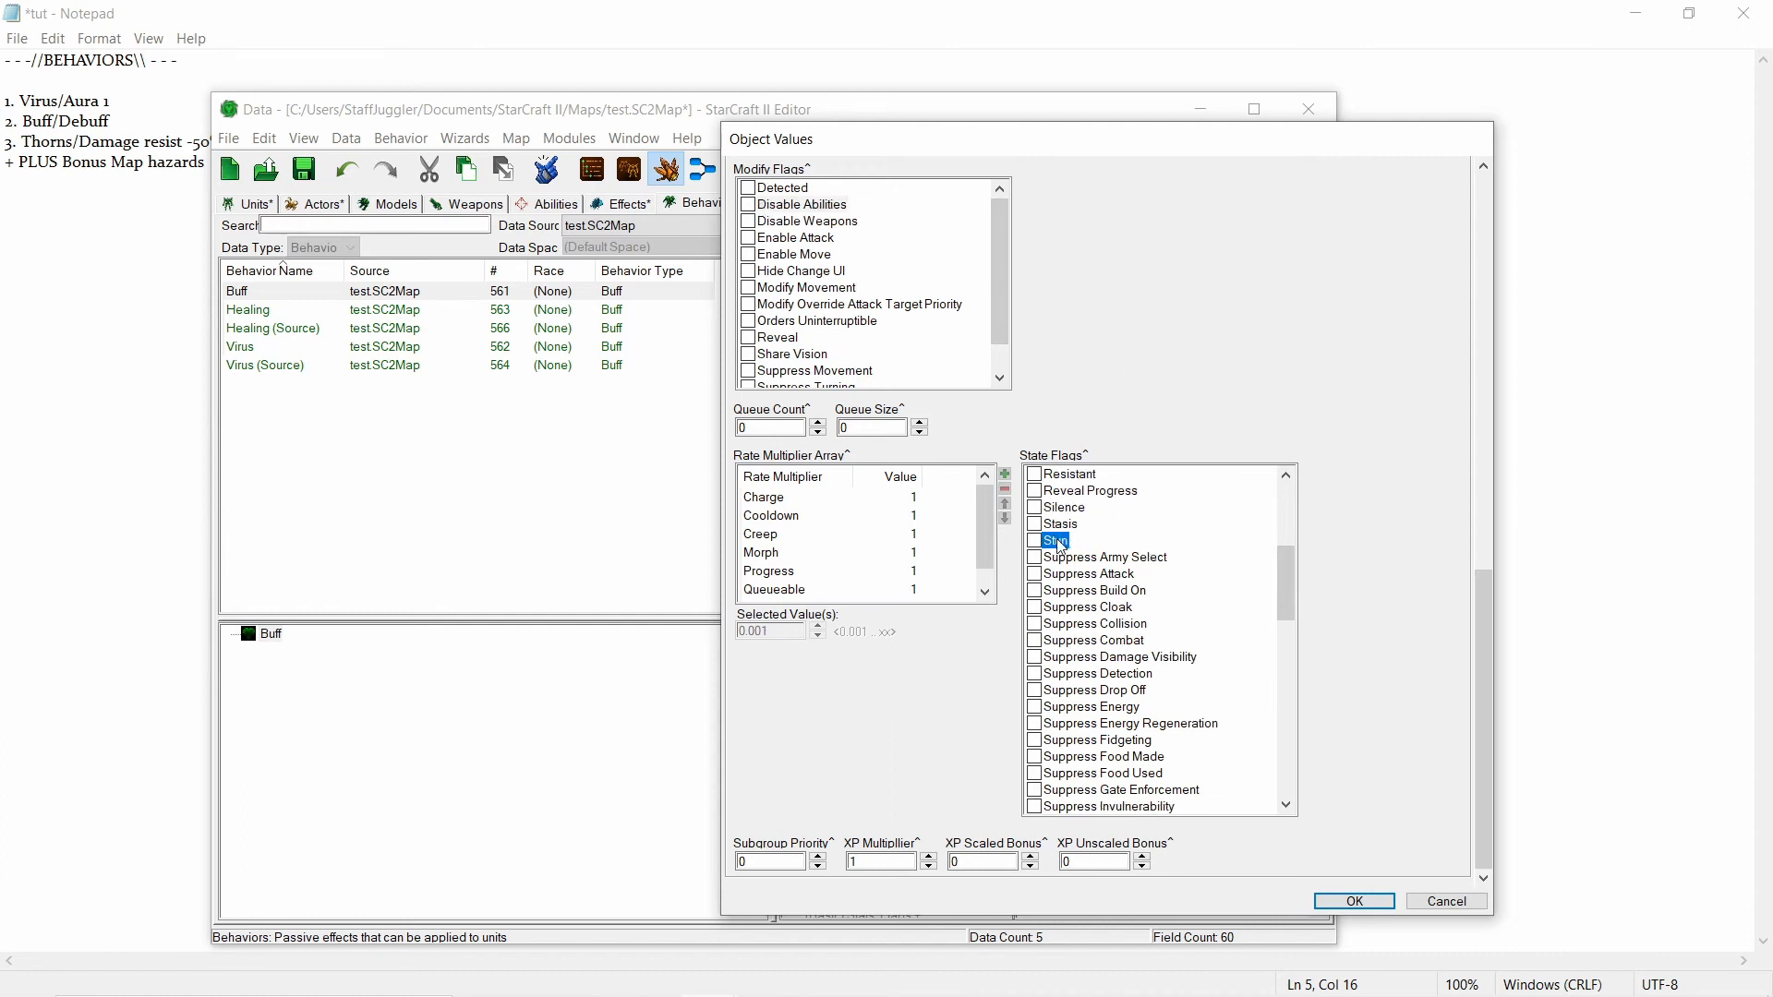
pyautogui.moveTo(1282, 586); pyautogui.dragTo(1283, 591)
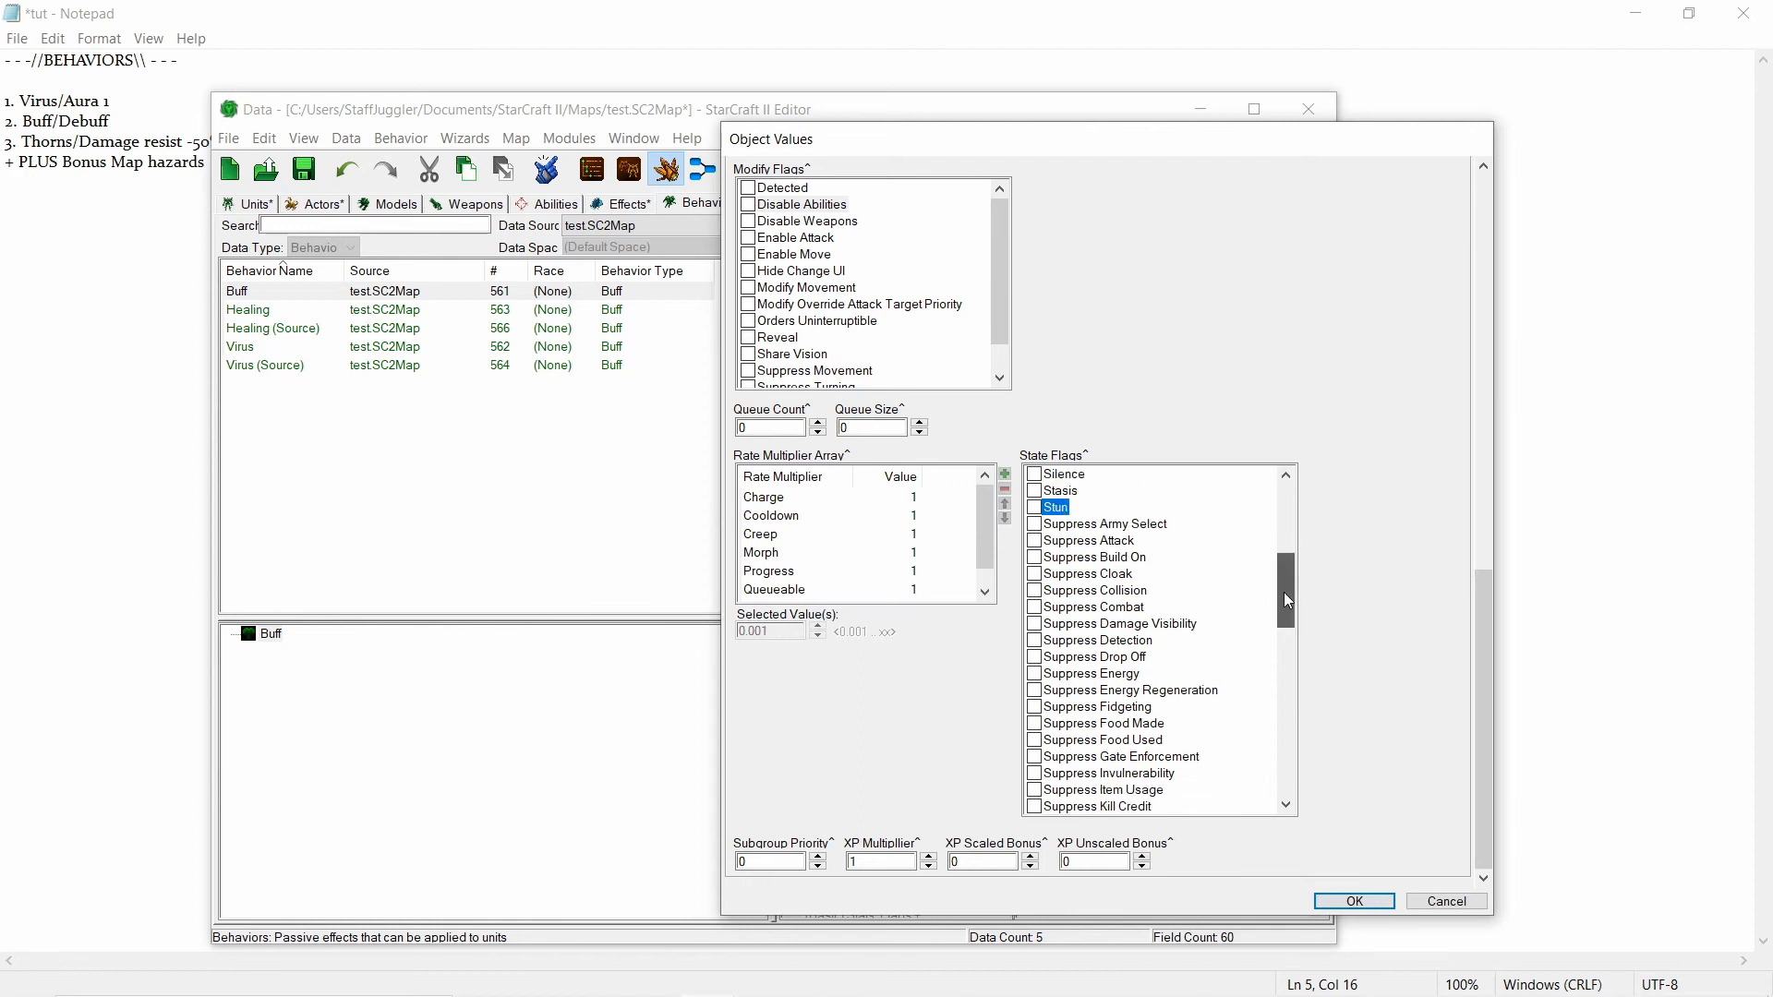
# Compare the Suppress Attack state flag with the Disable Weapons modify flag.
pyautogui.click(1072, 543)
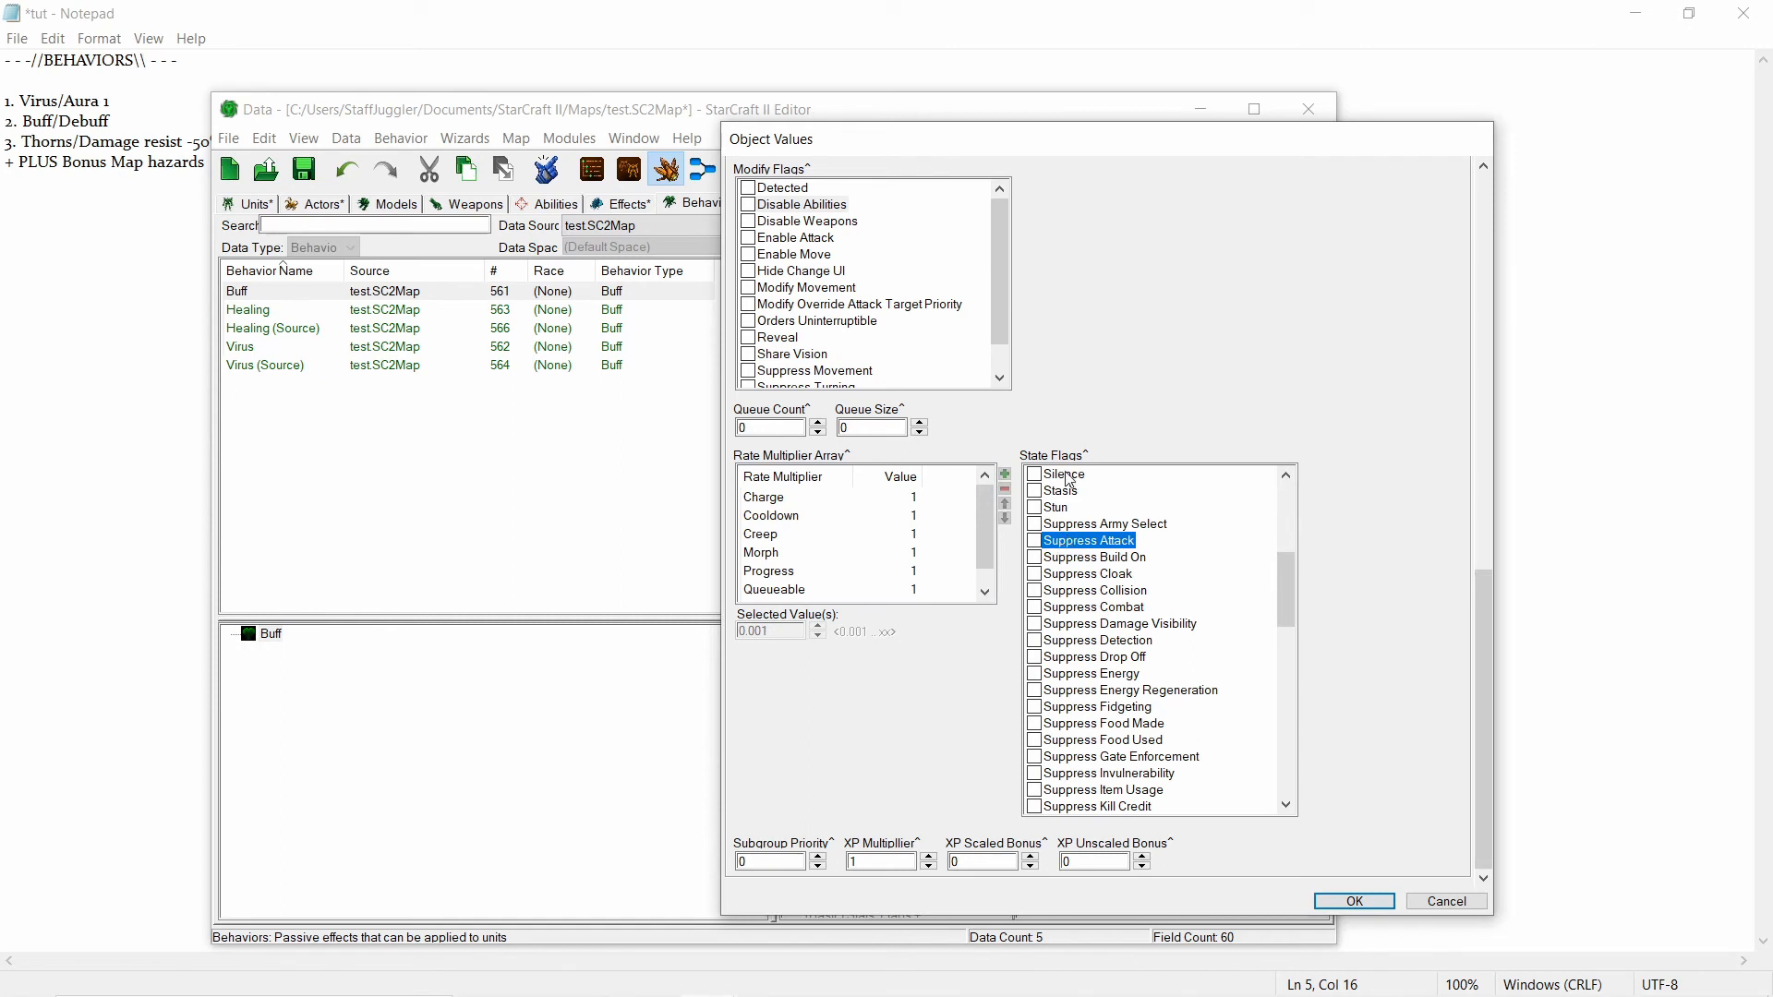
pyautogui.click(775, 227)
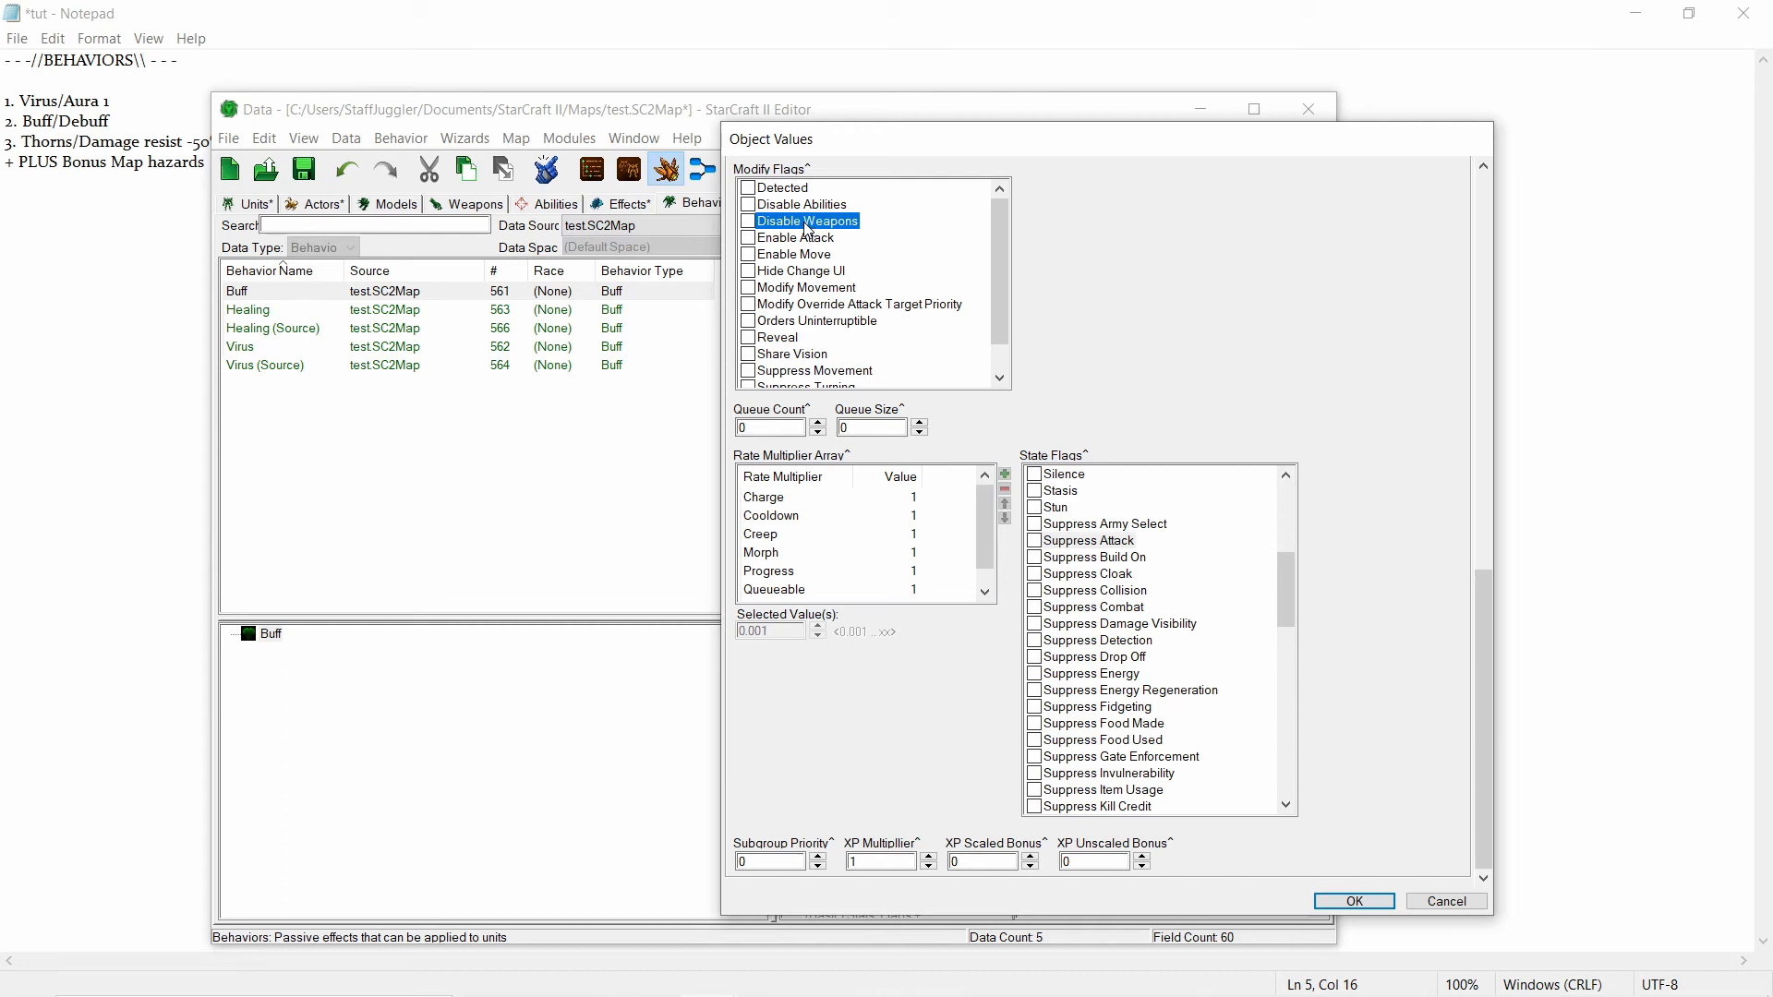
pyautogui.click(1106, 541)
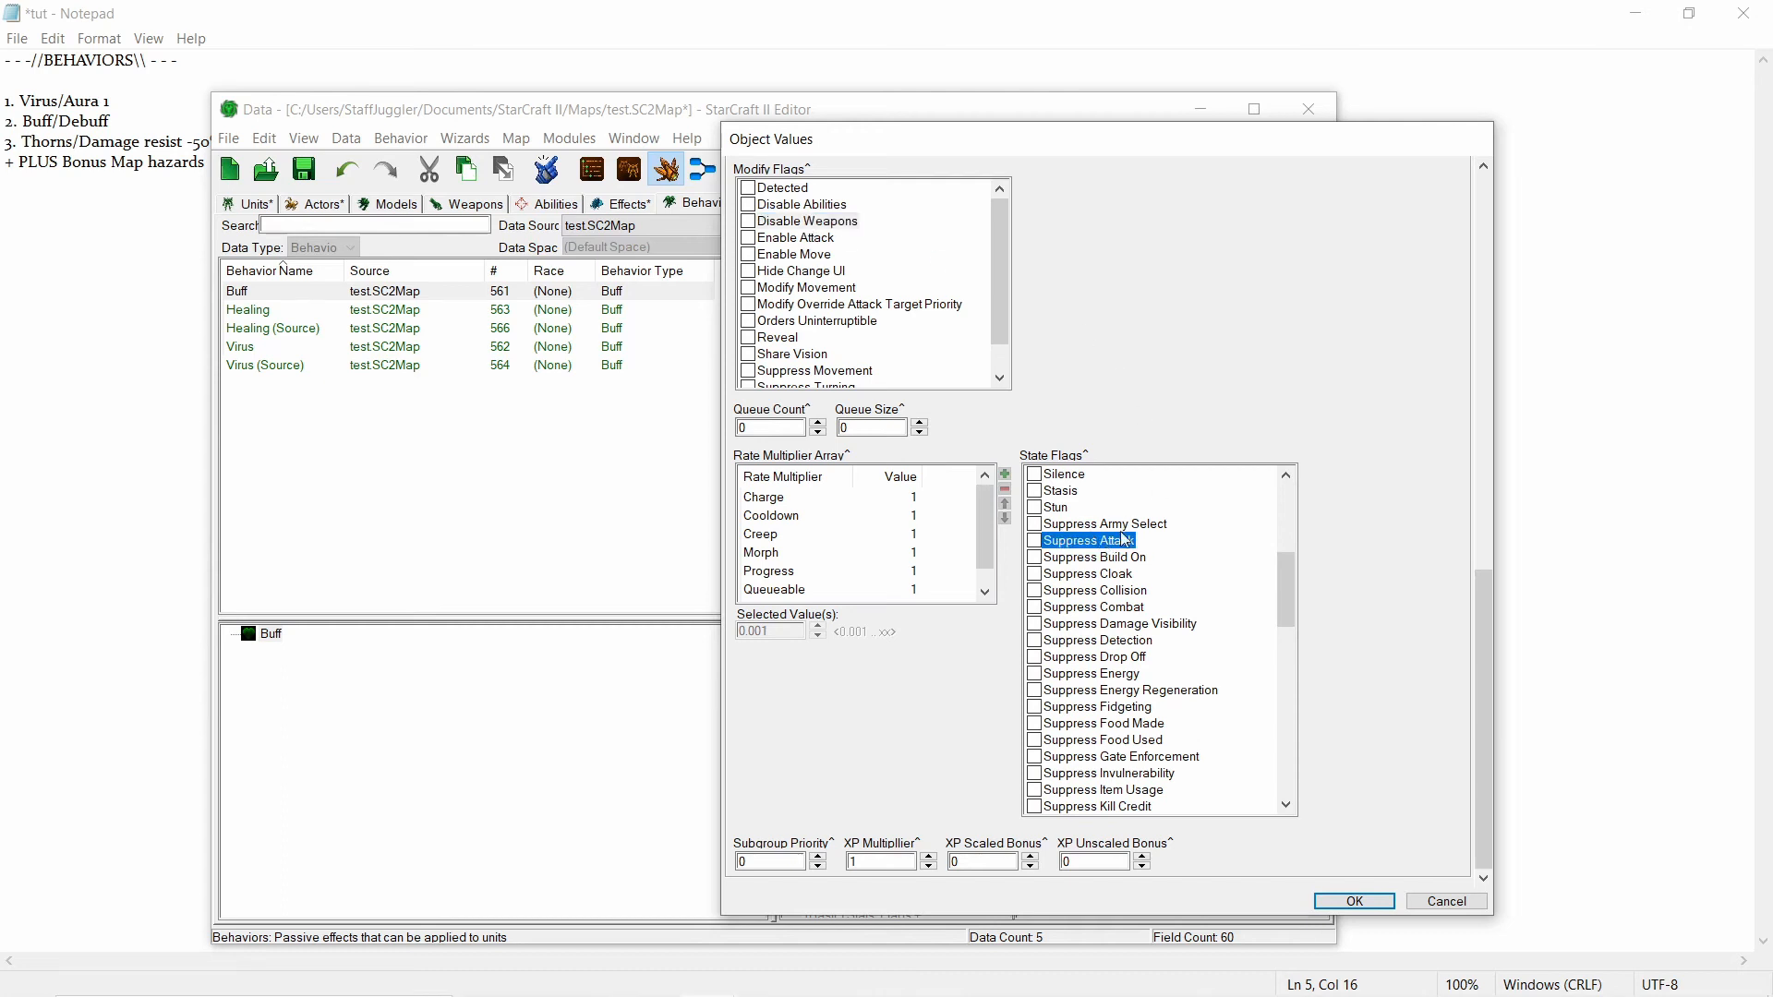
pyautogui.click(809, 221)
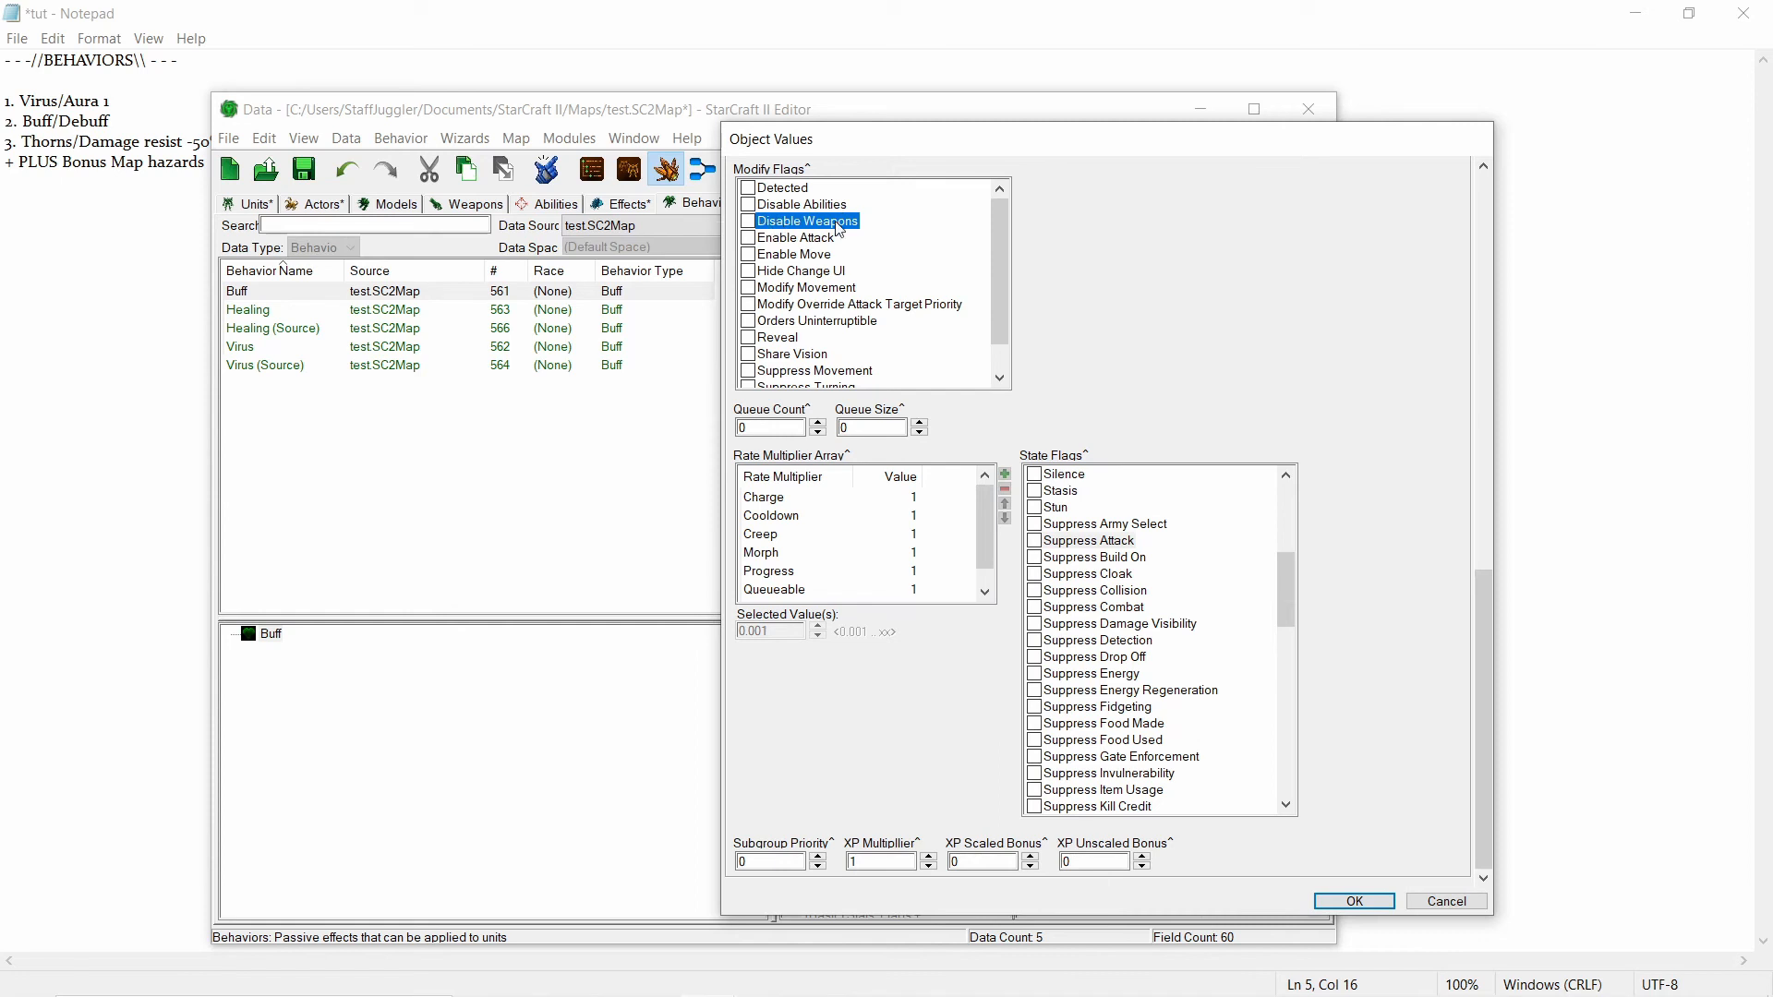
pyautogui.click(1117, 543)
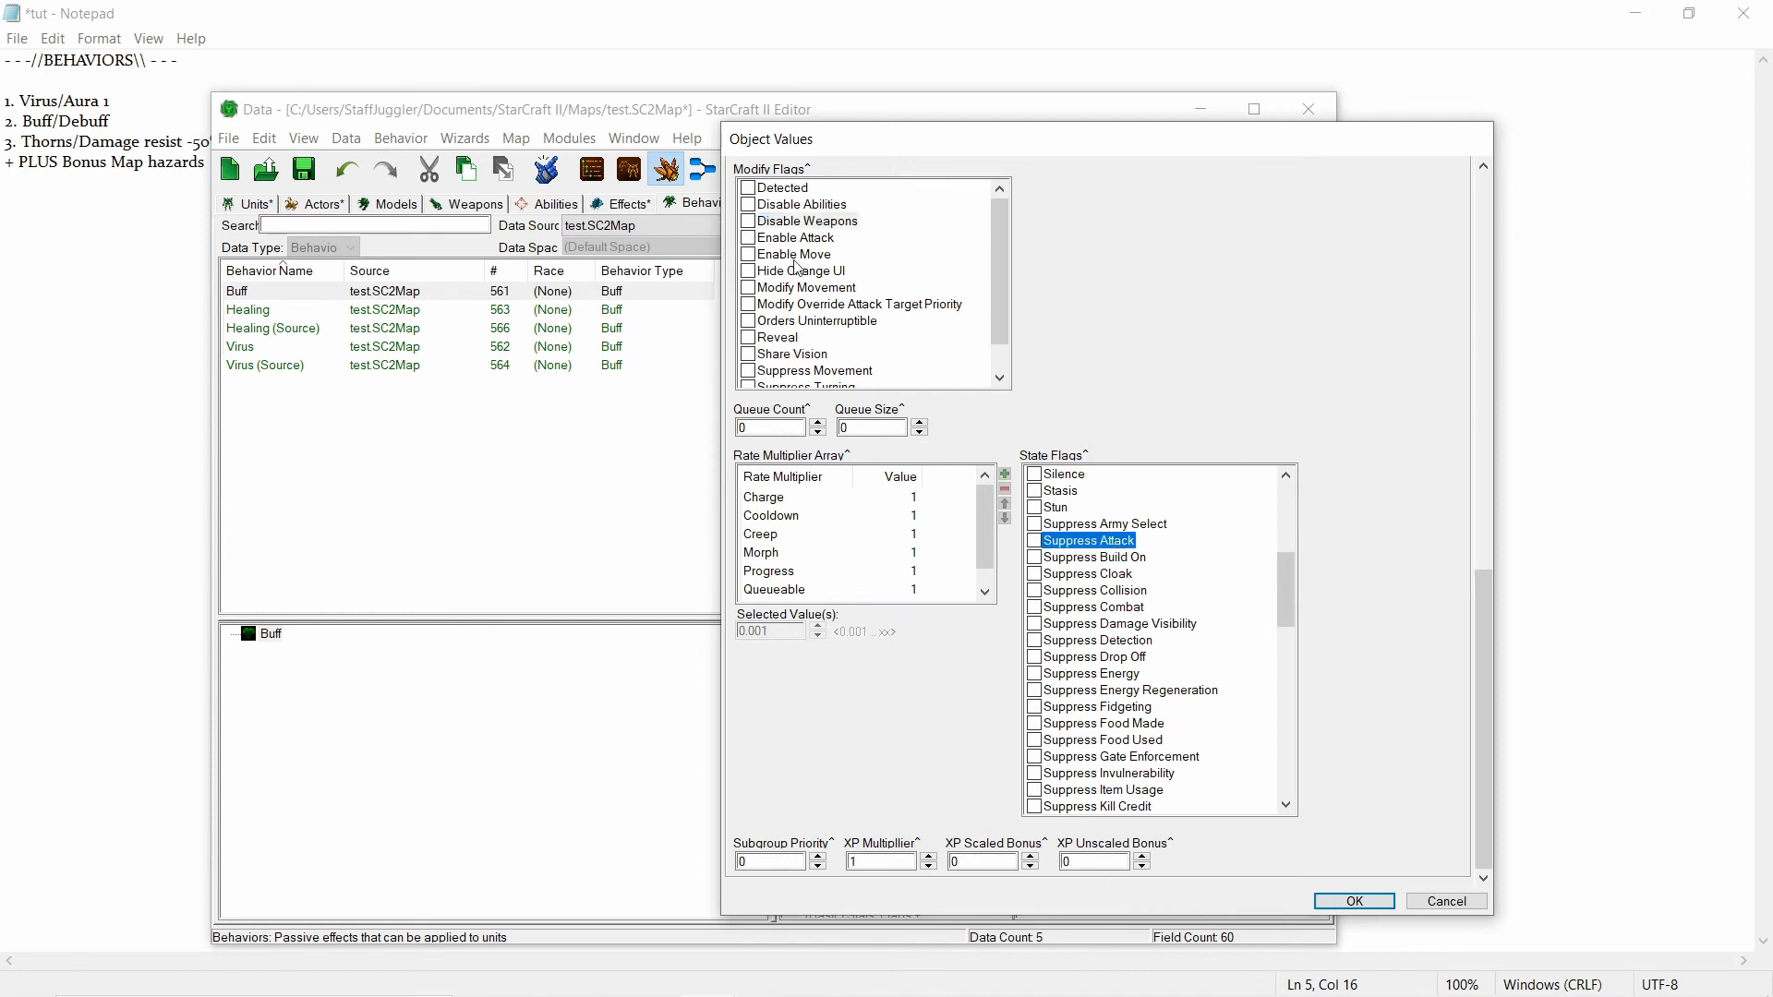
# Examine the state flags from Suppress Cloak through Suppress Energy Regeneration, and revisit Suppress Energy.
pyautogui.moveTo(1284, 589); pyautogui.dragTo(1283, 600)
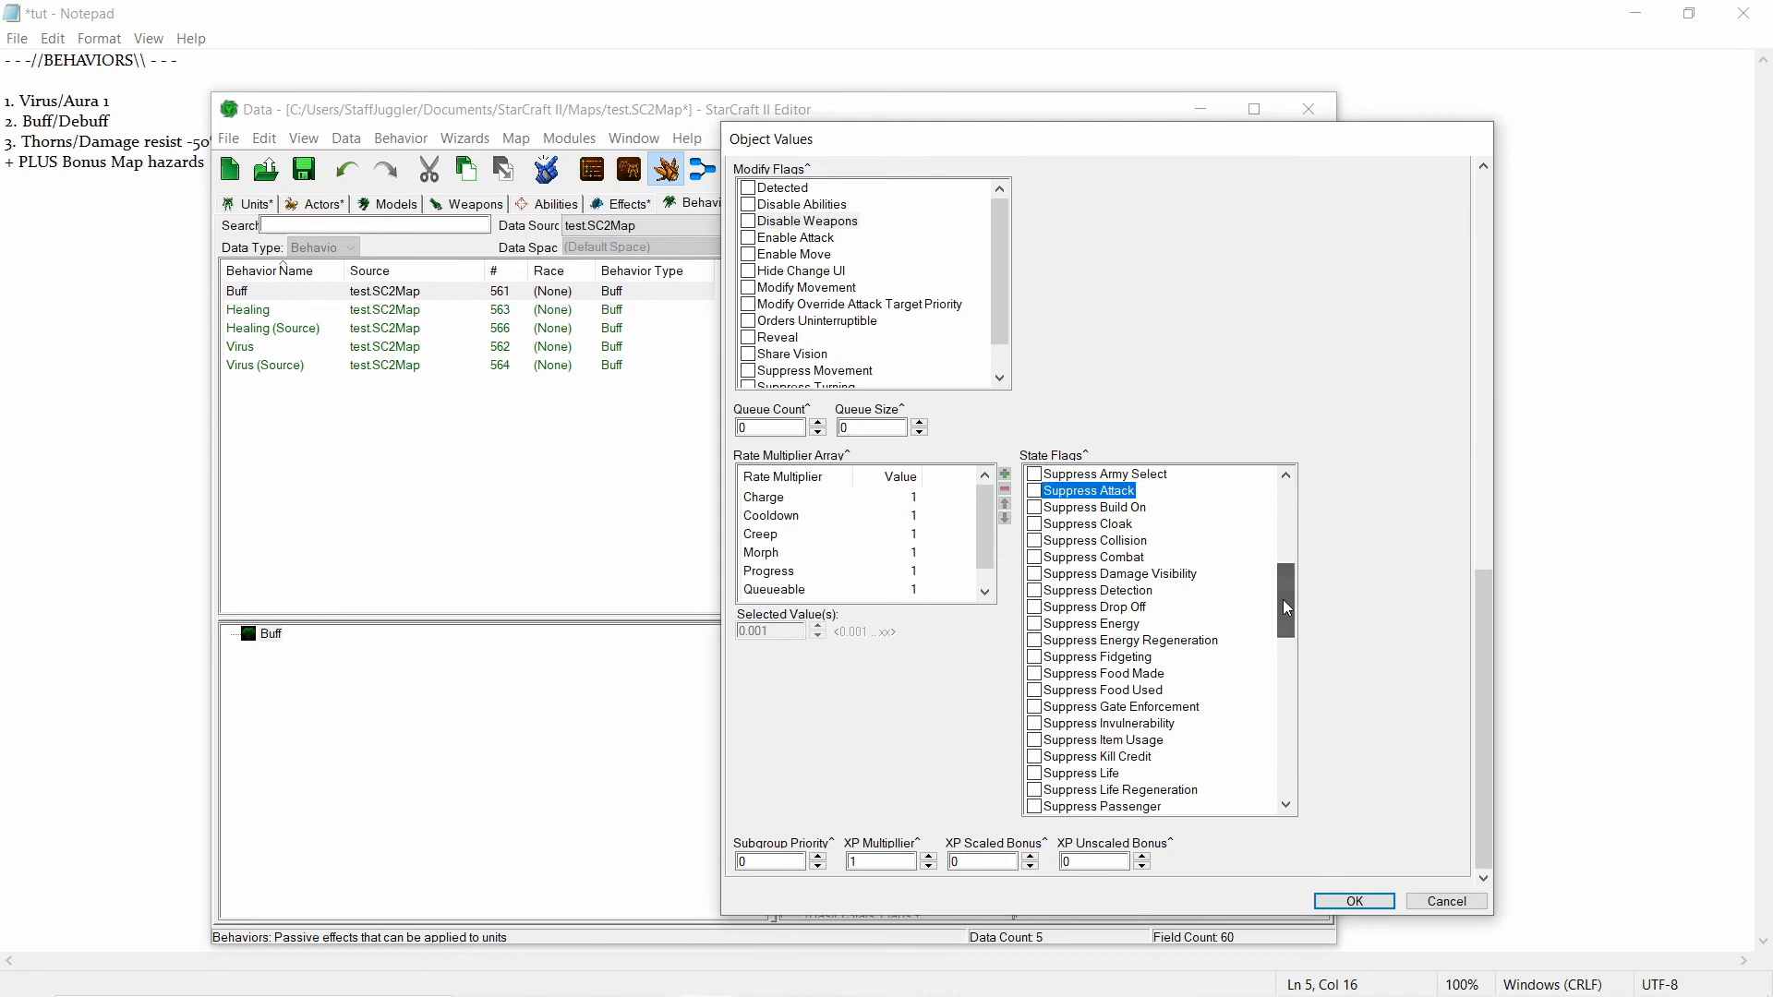
pyautogui.click(1094, 526)
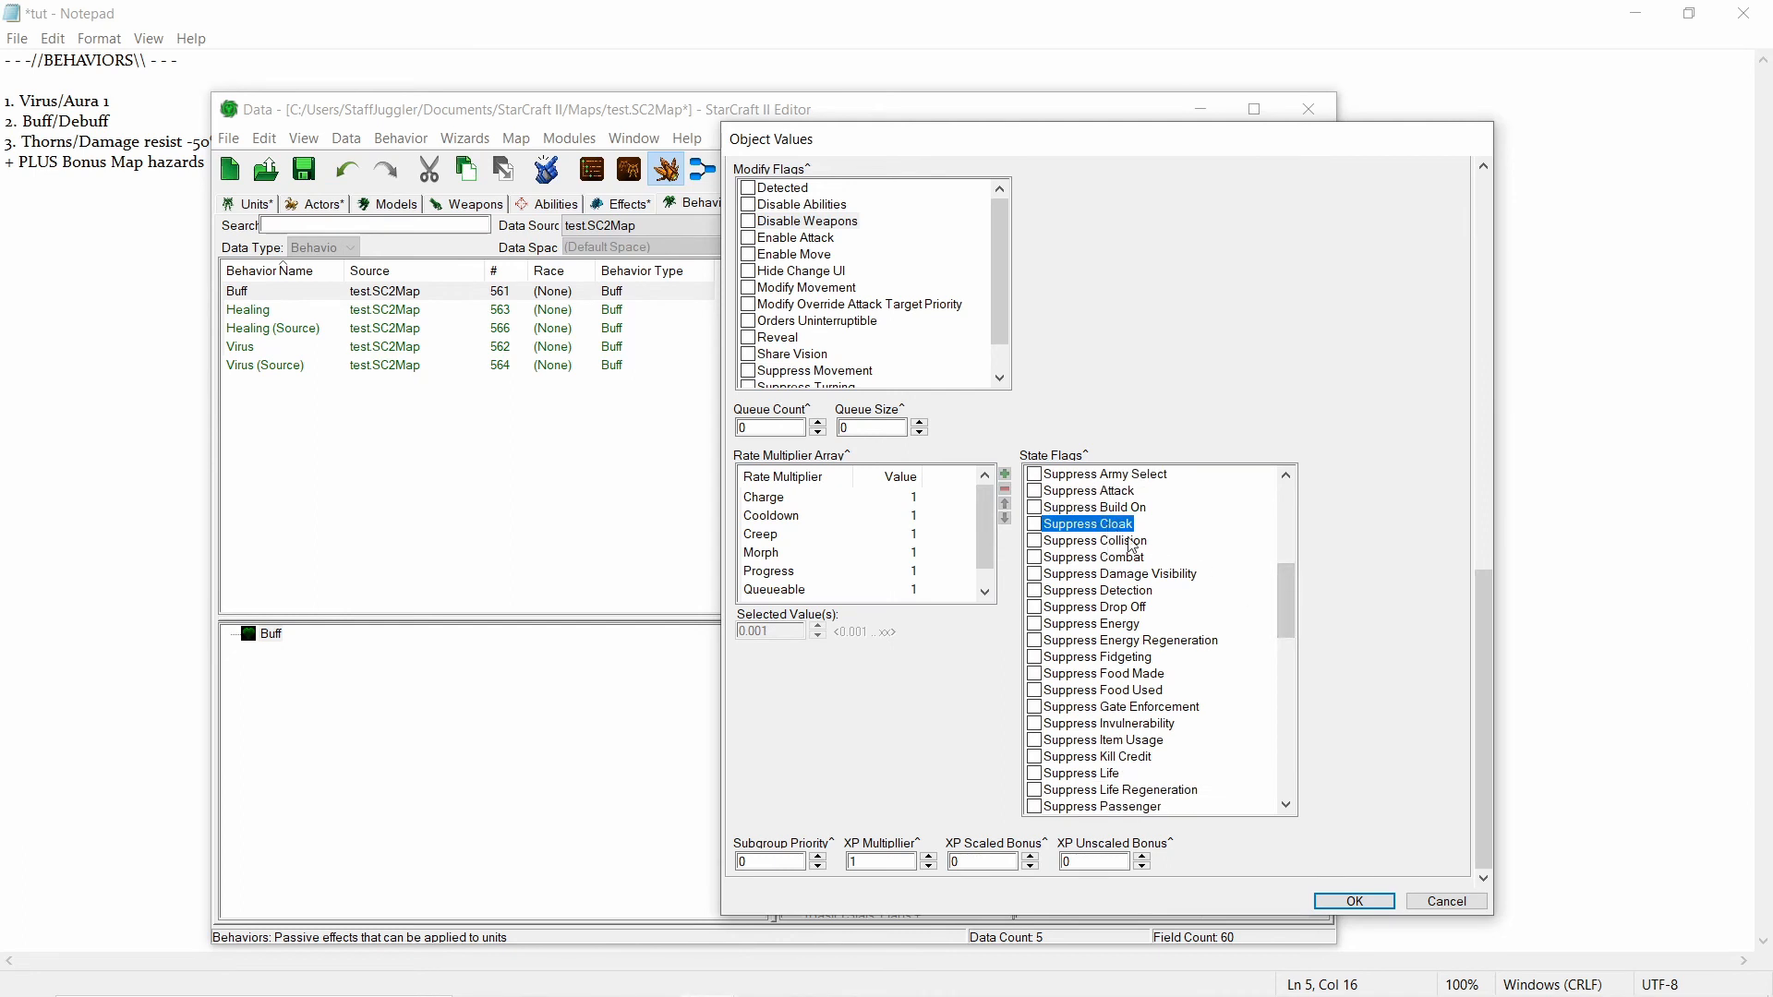
pyautogui.click(1131, 542)
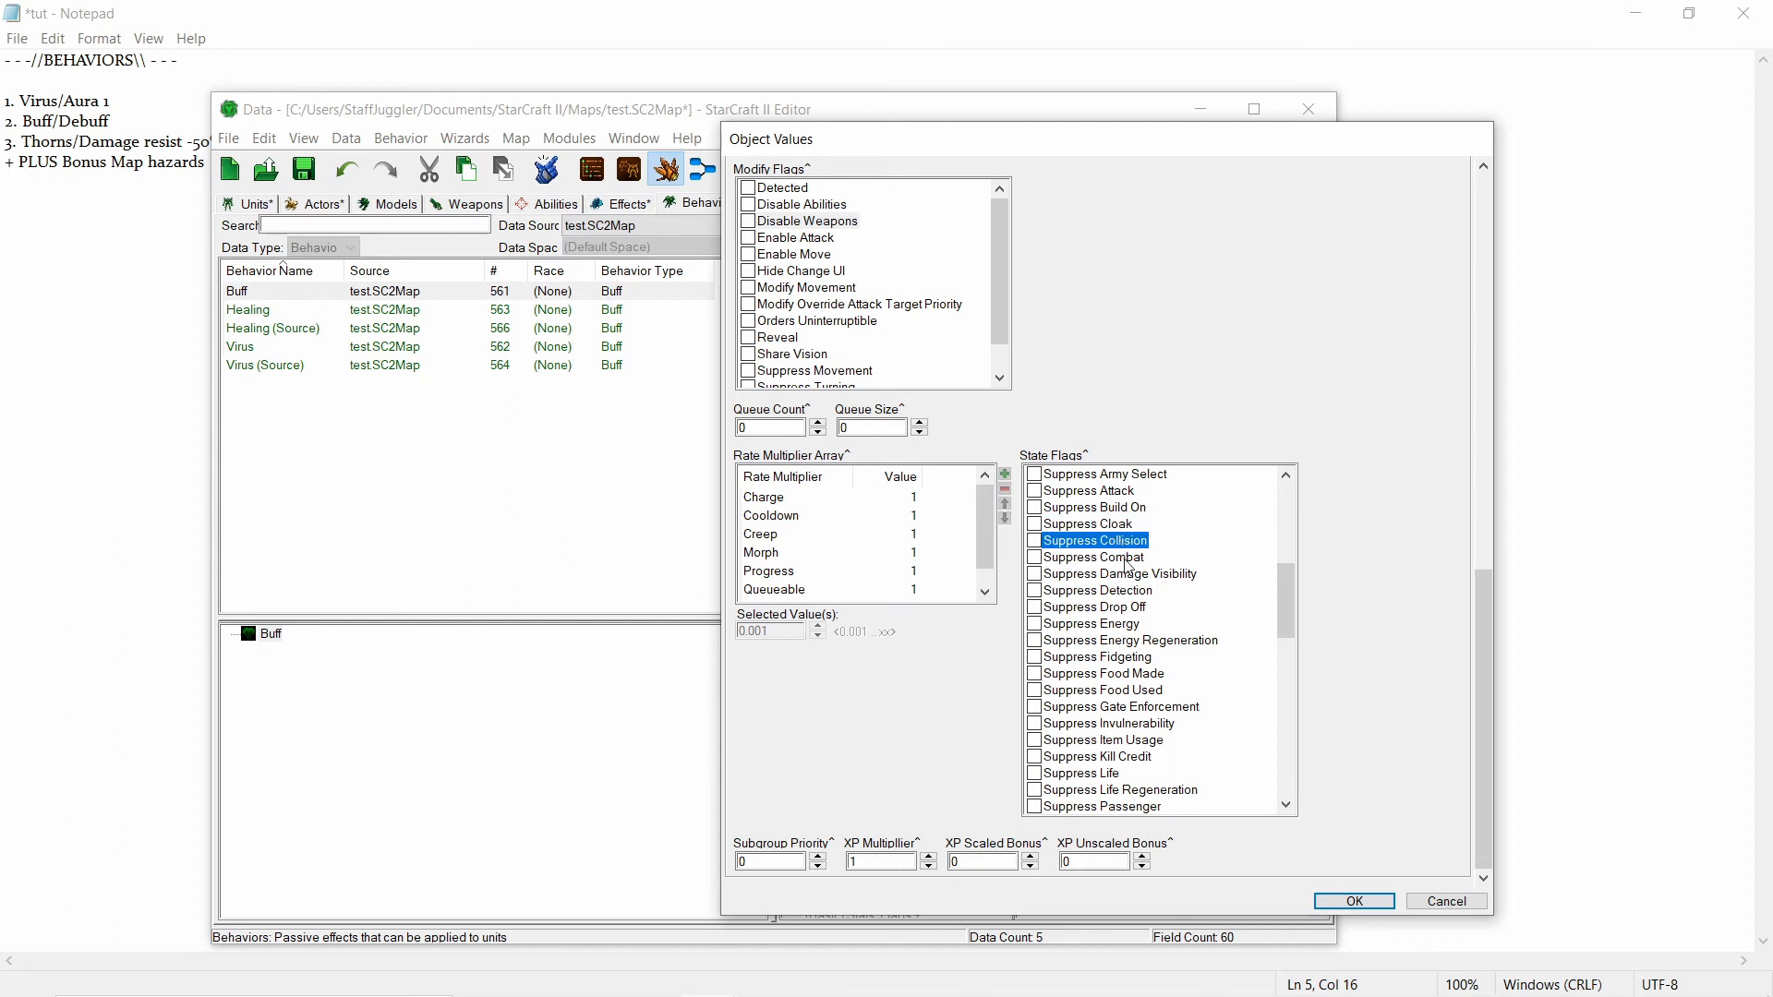
pyautogui.click(1124, 558)
pyautogui.click(1126, 574)
pyautogui.click(1126, 590)
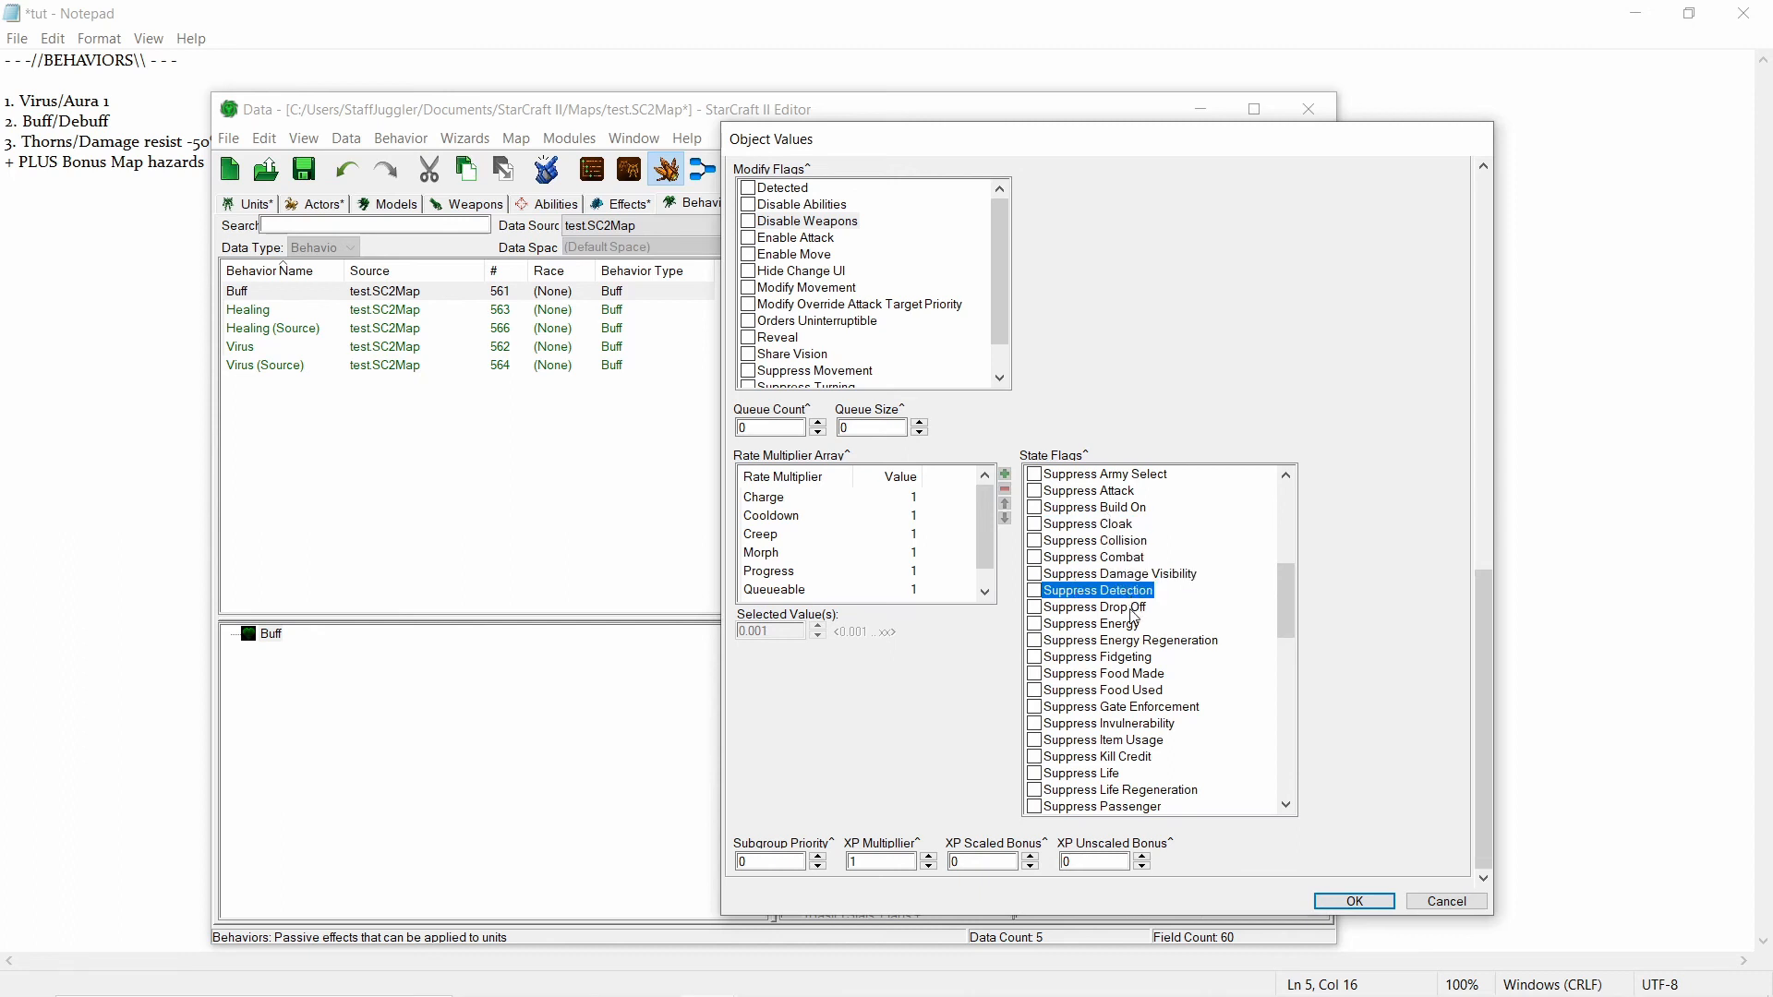
pyautogui.click(1129, 607)
pyautogui.click(1126, 625)
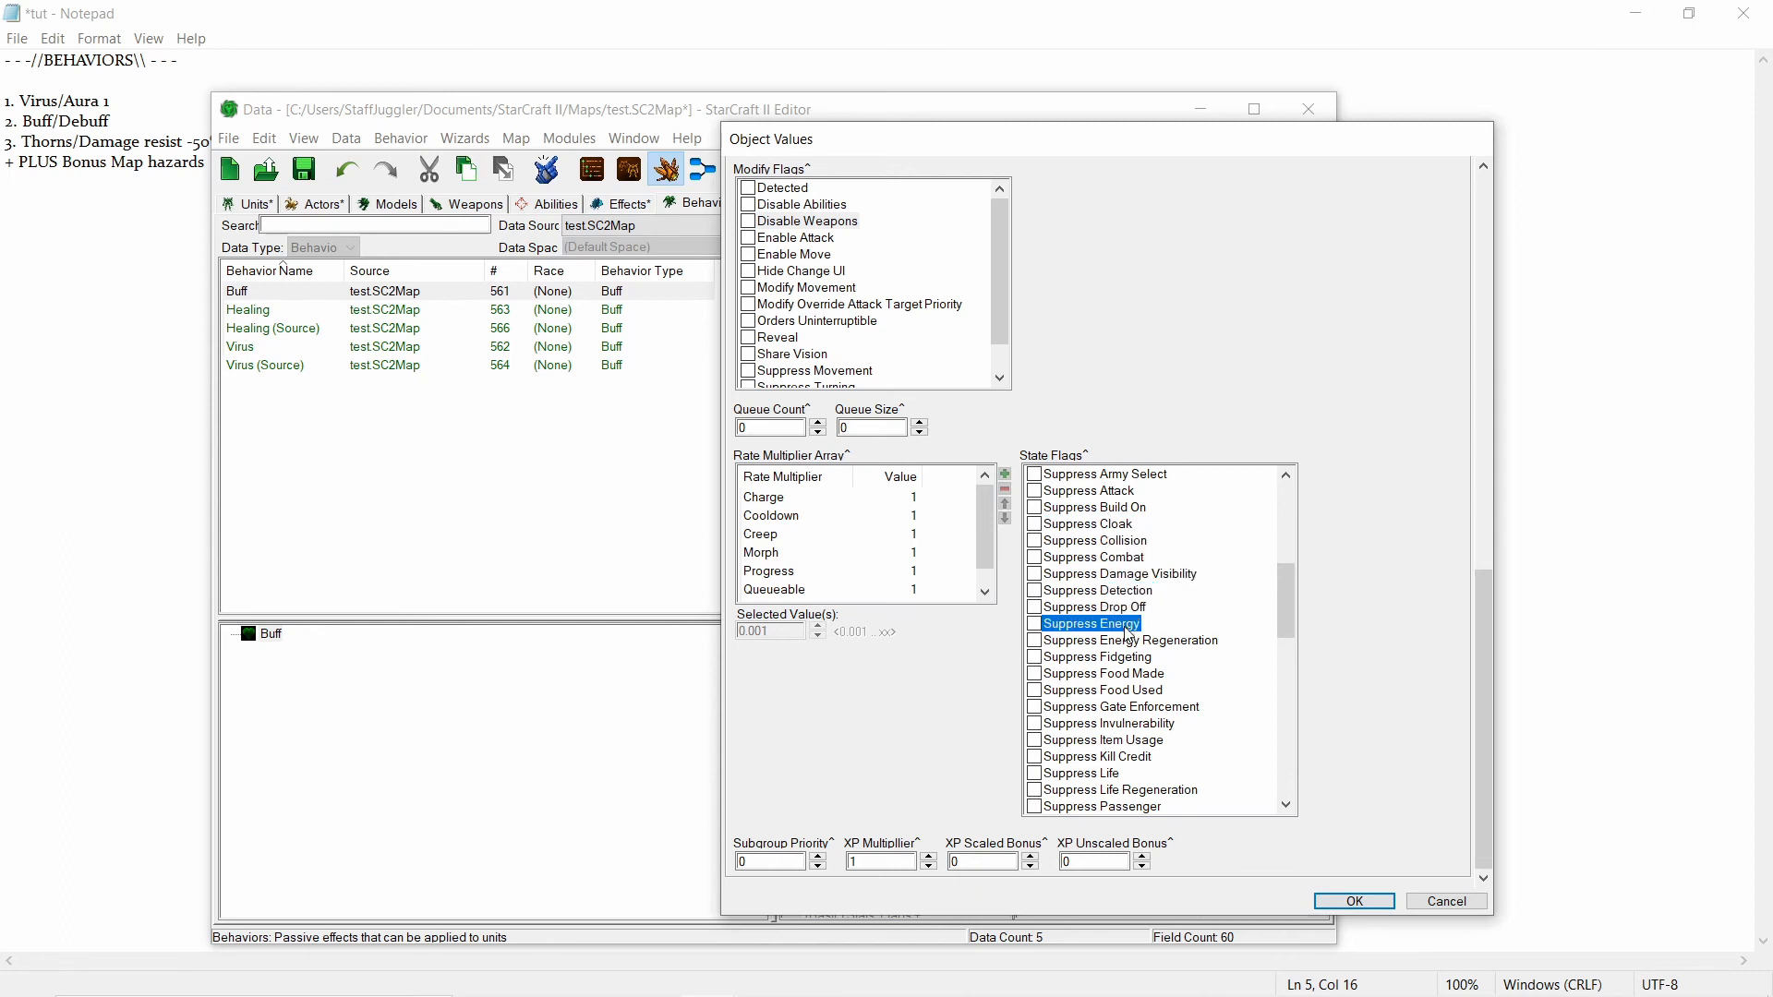
pyautogui.click(1138, 642)
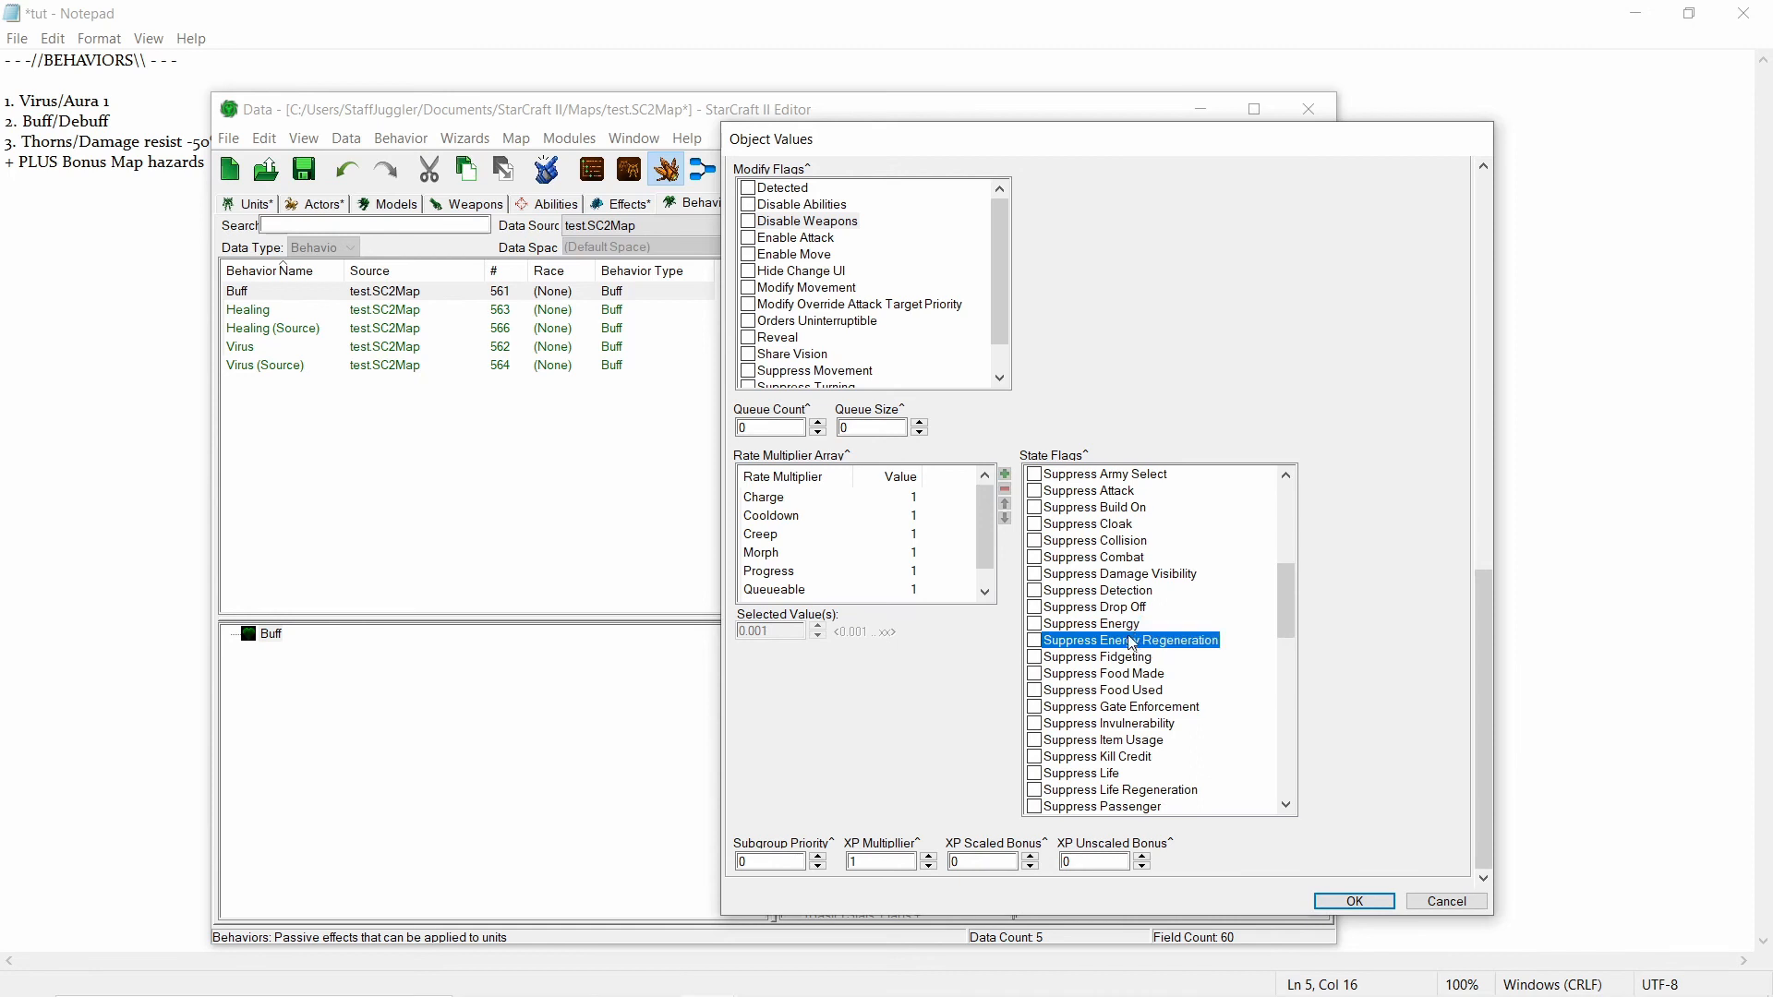
pyautogui.click(1121, 627)
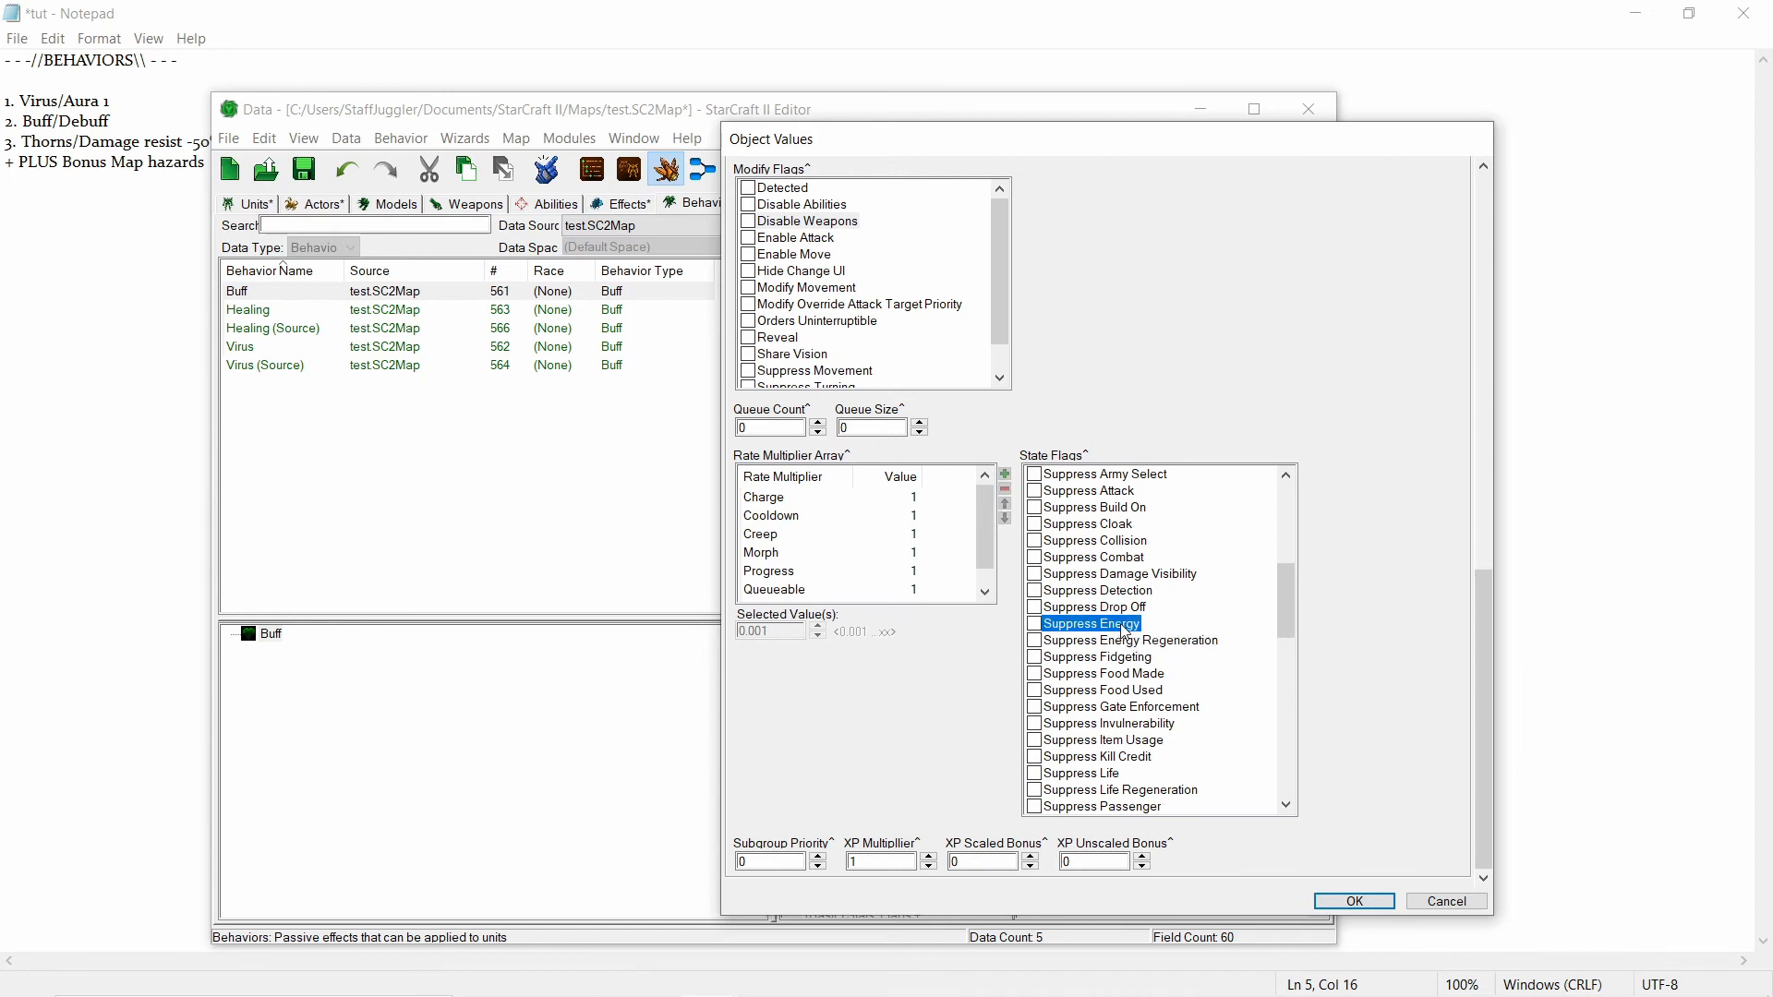
# Try the Suppress Energy and Suppress Life state flags, and clear them again.
pyautogui.moveTo(1280, 598); pyautogui.dragTo(1283, 612)
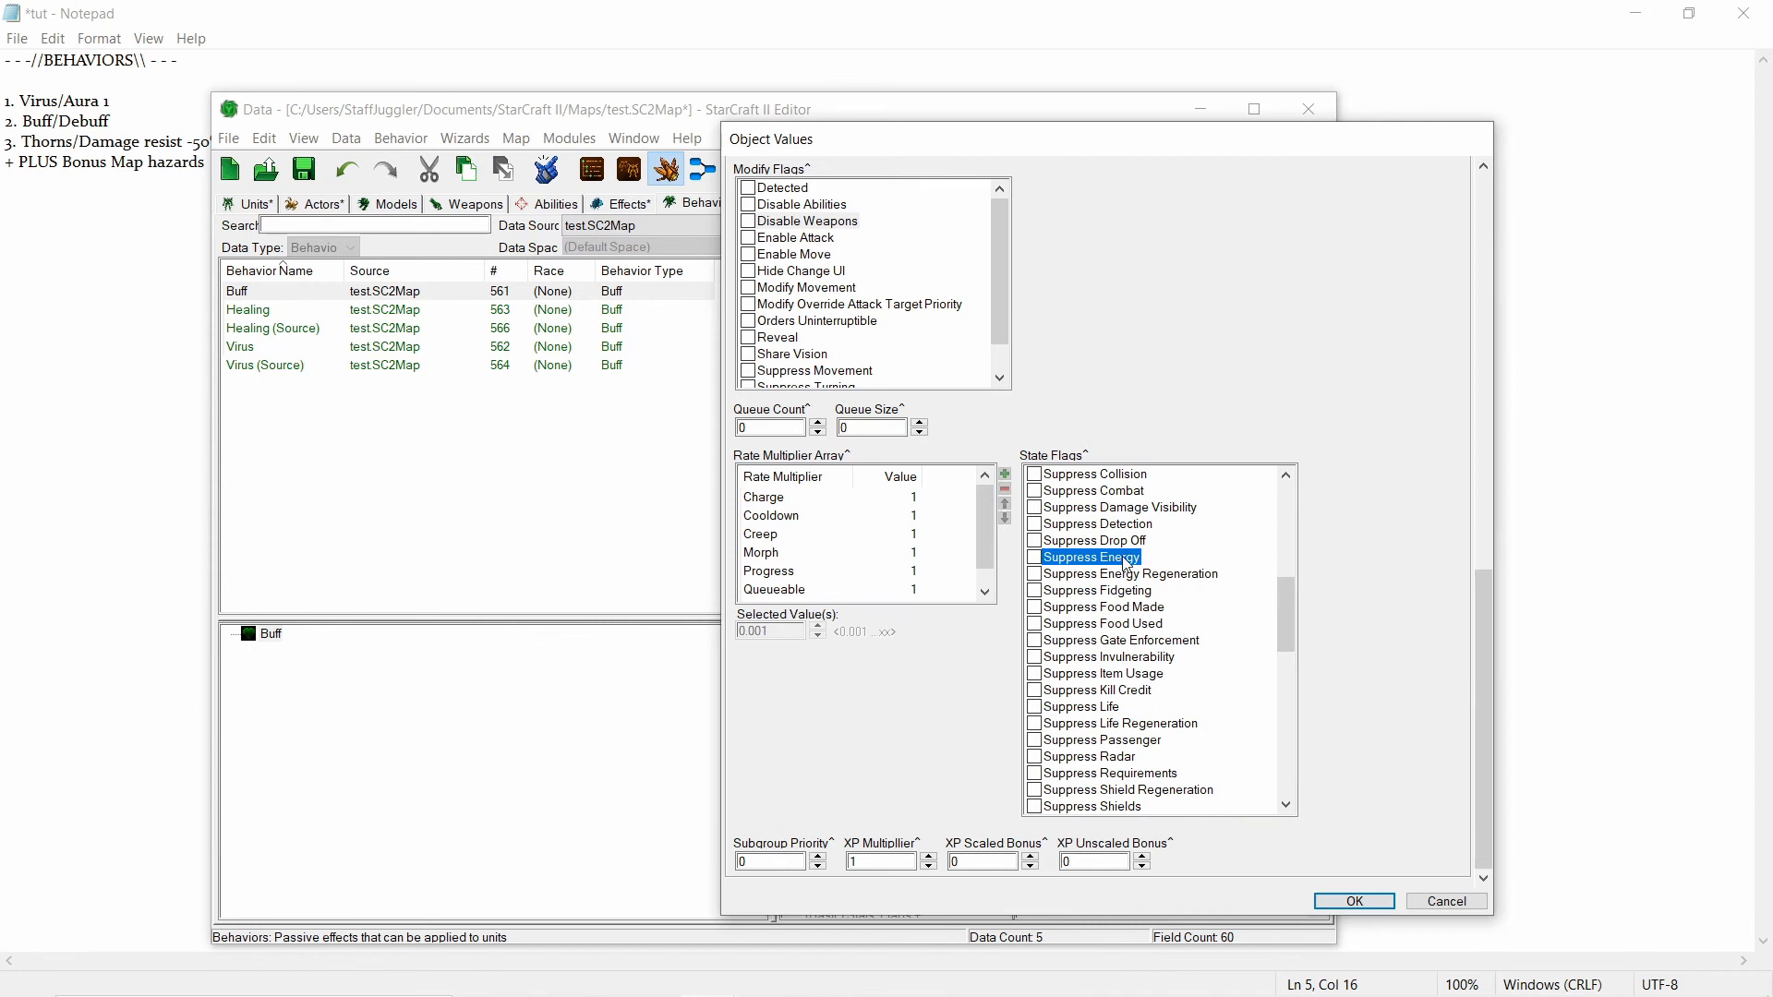
pyautogui.click(1034, 559)
pyautogui.click(1134, 561)
pyautogui.click(1035, 707)
pyautogui.click(1092, 711)
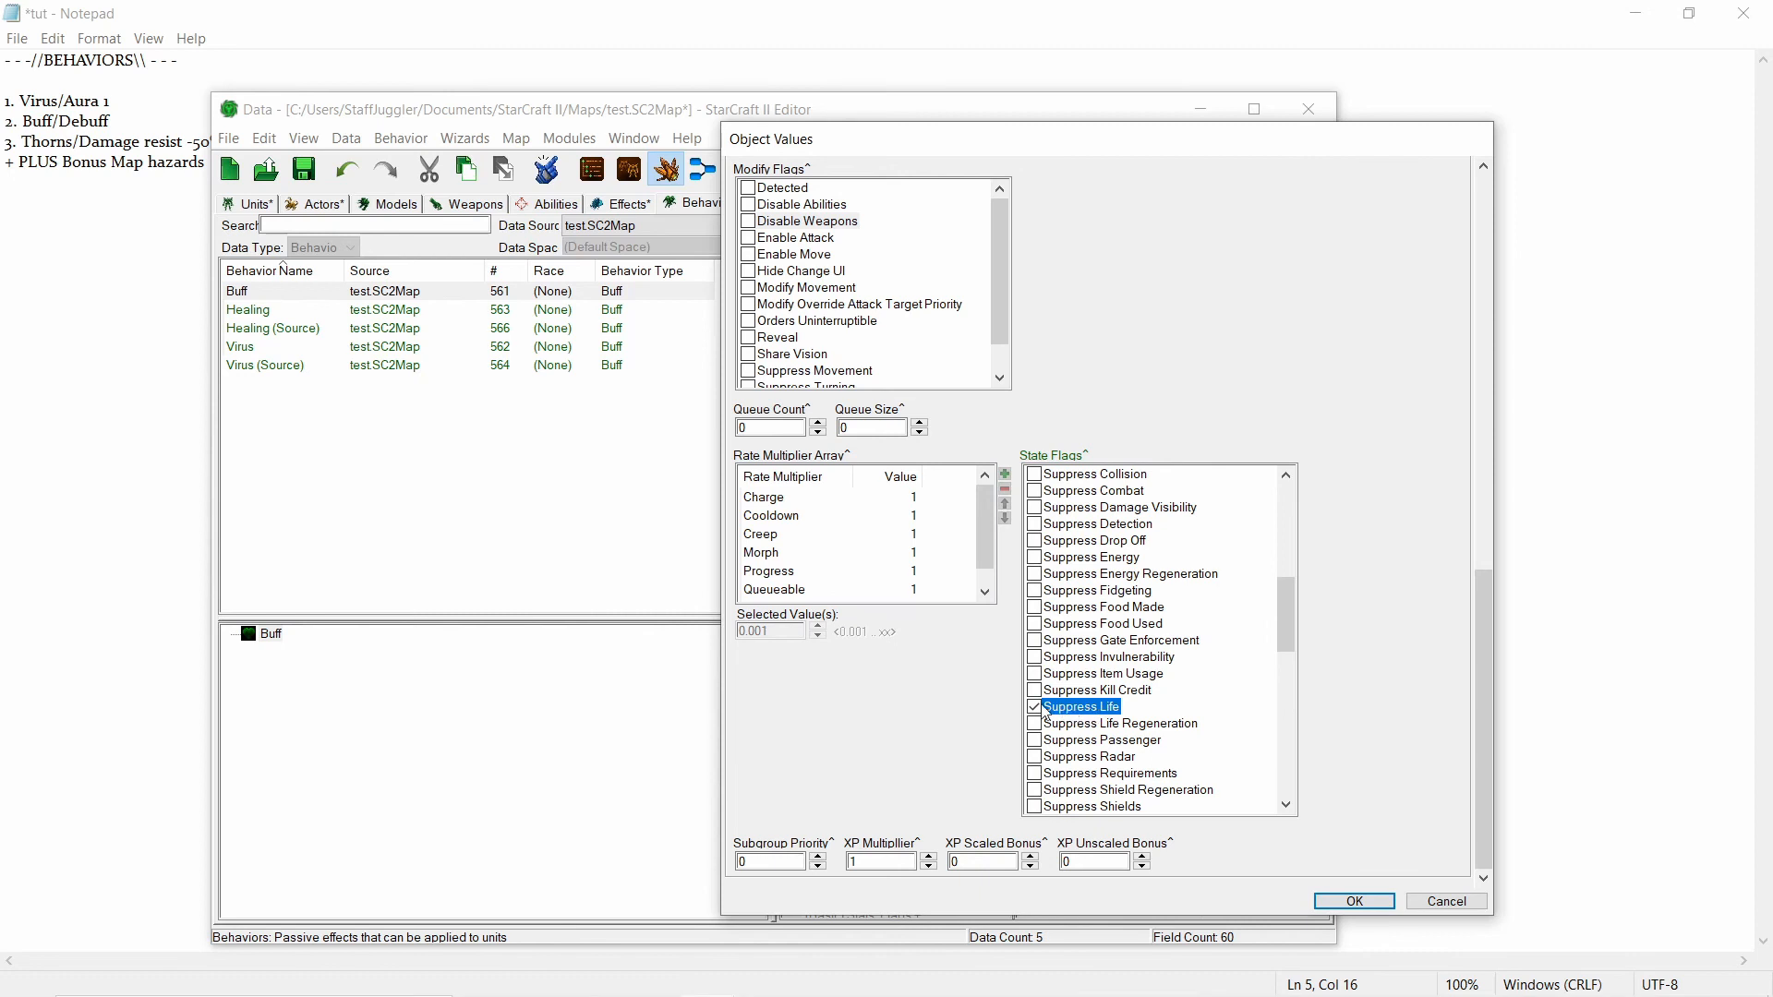
pyautogui.click(1093, 716)
# Examine the Suppress Life Regeneration, Suppress Shield Regeneration, Suppress Shields and Suppress XP Gain state flags.
pyautogui.moveTo(1277, 617); pyautogui.dragTo(1275, 648)
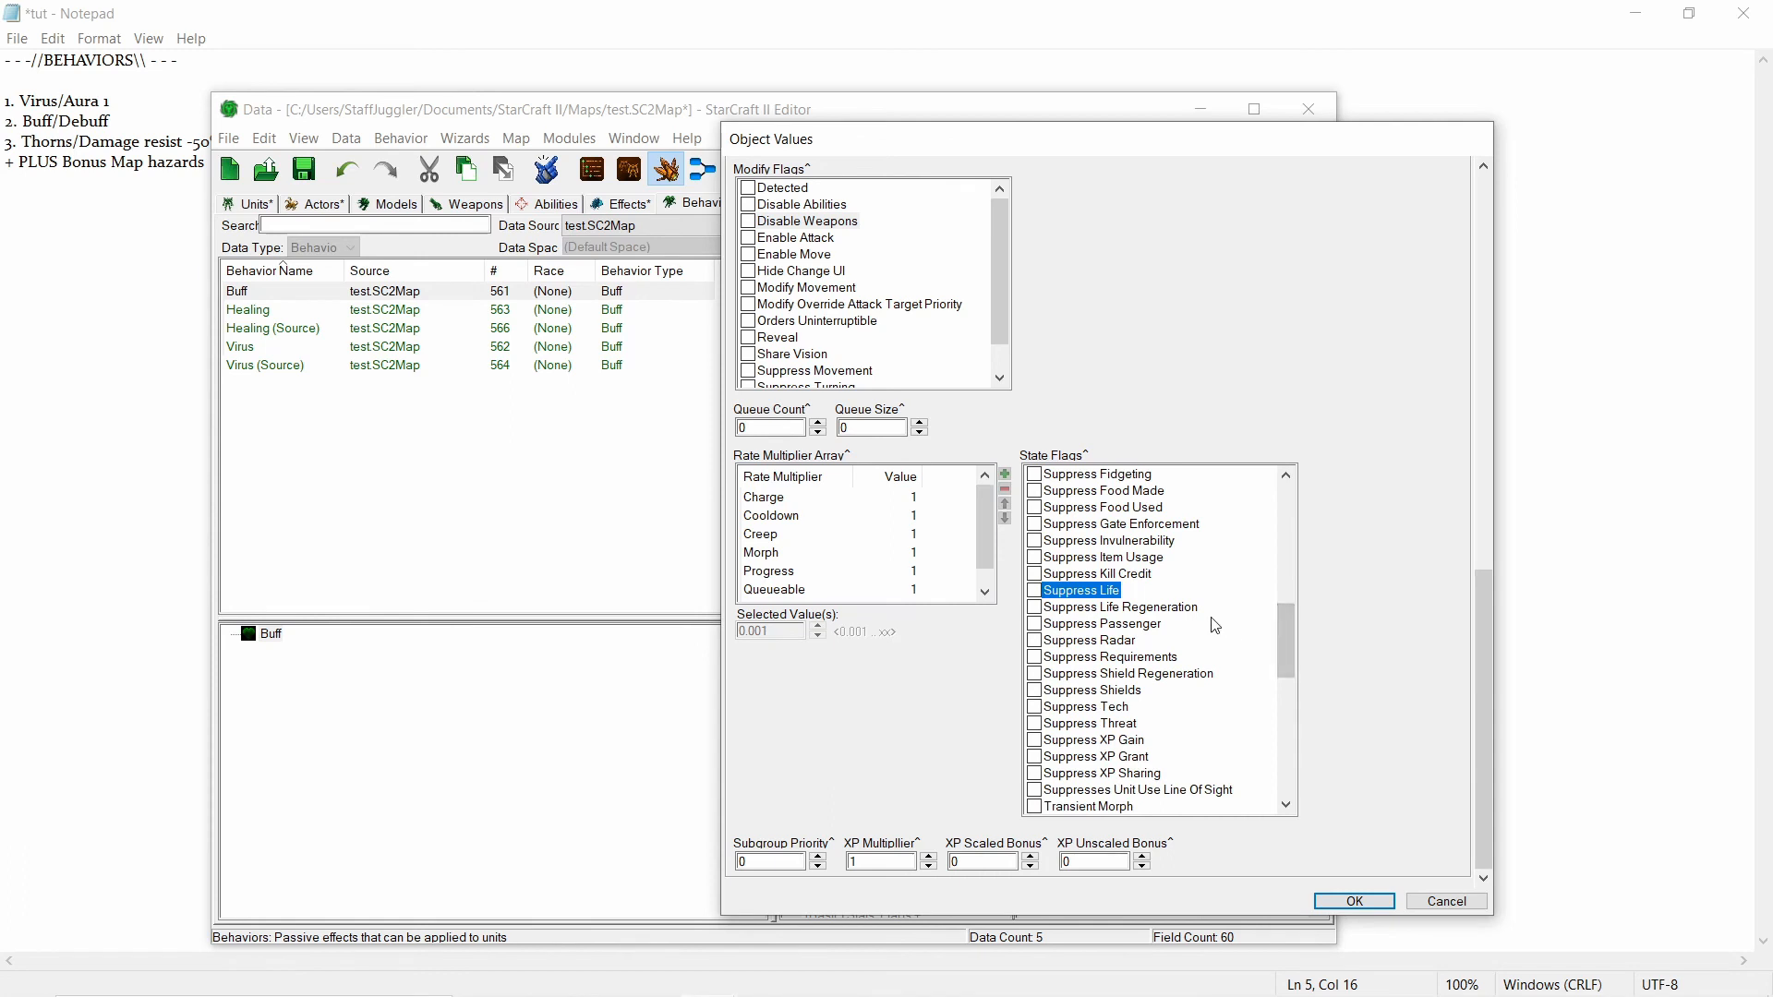
pyautogui.click(1143, 608)
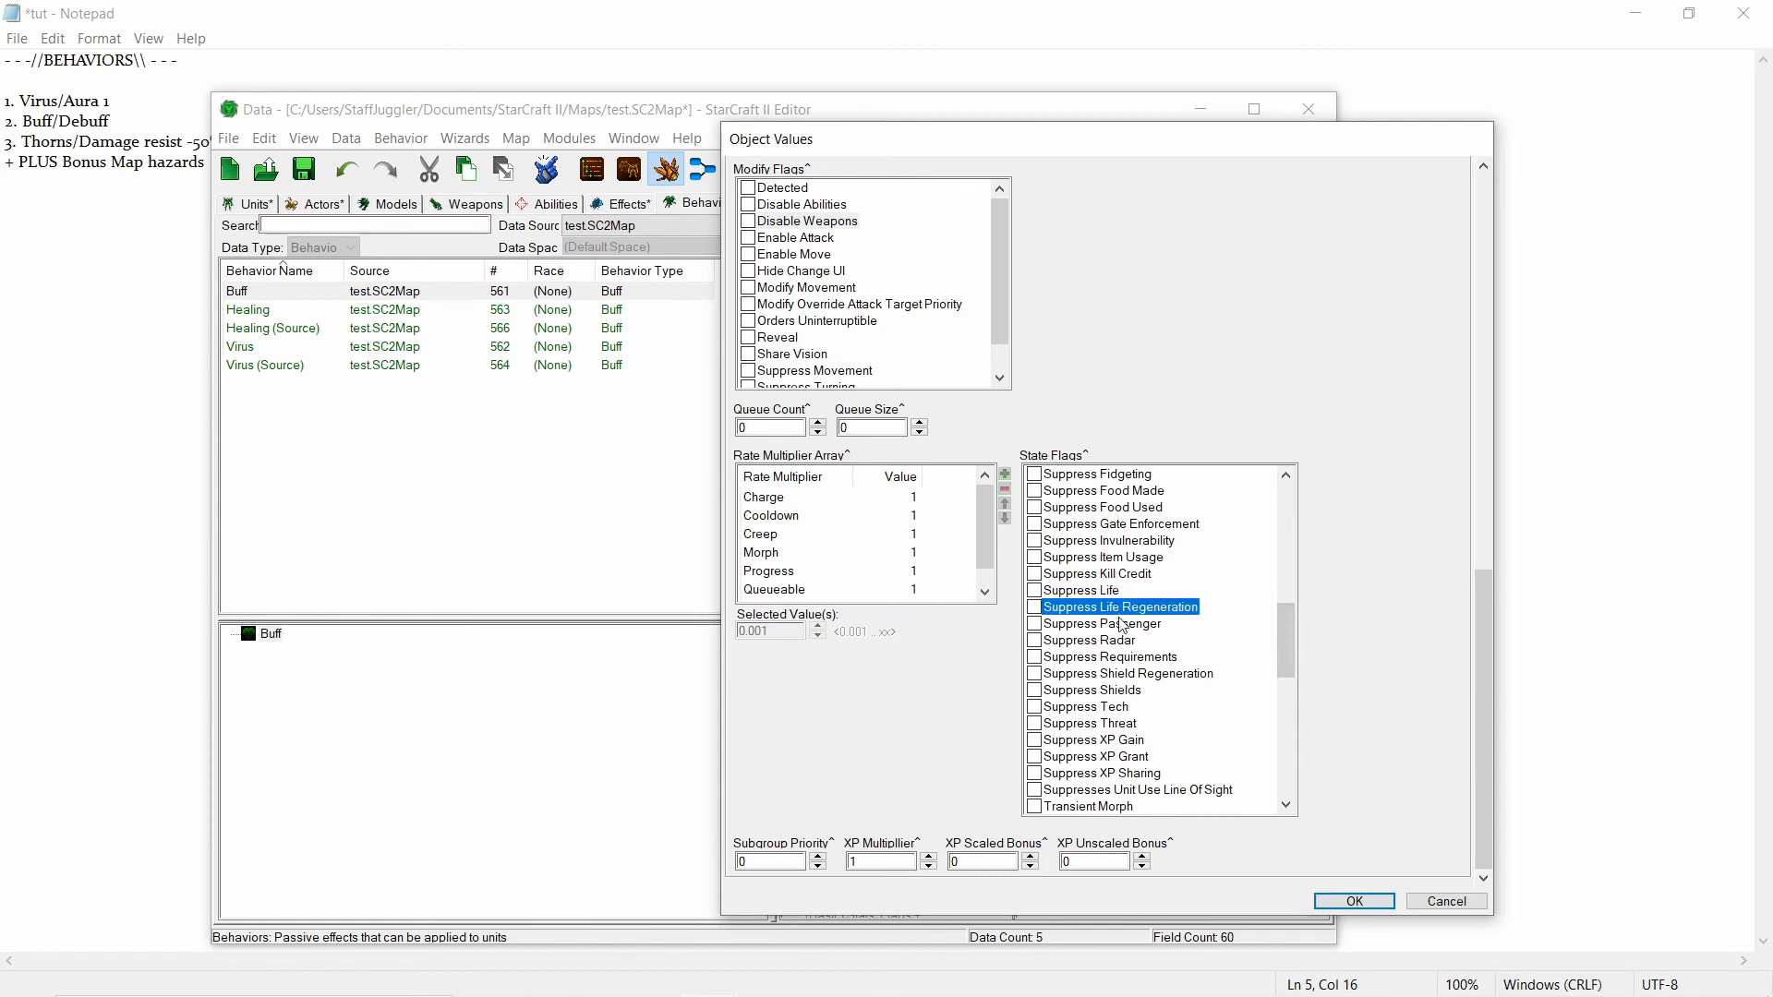
pyautogui.click(1130, 676)
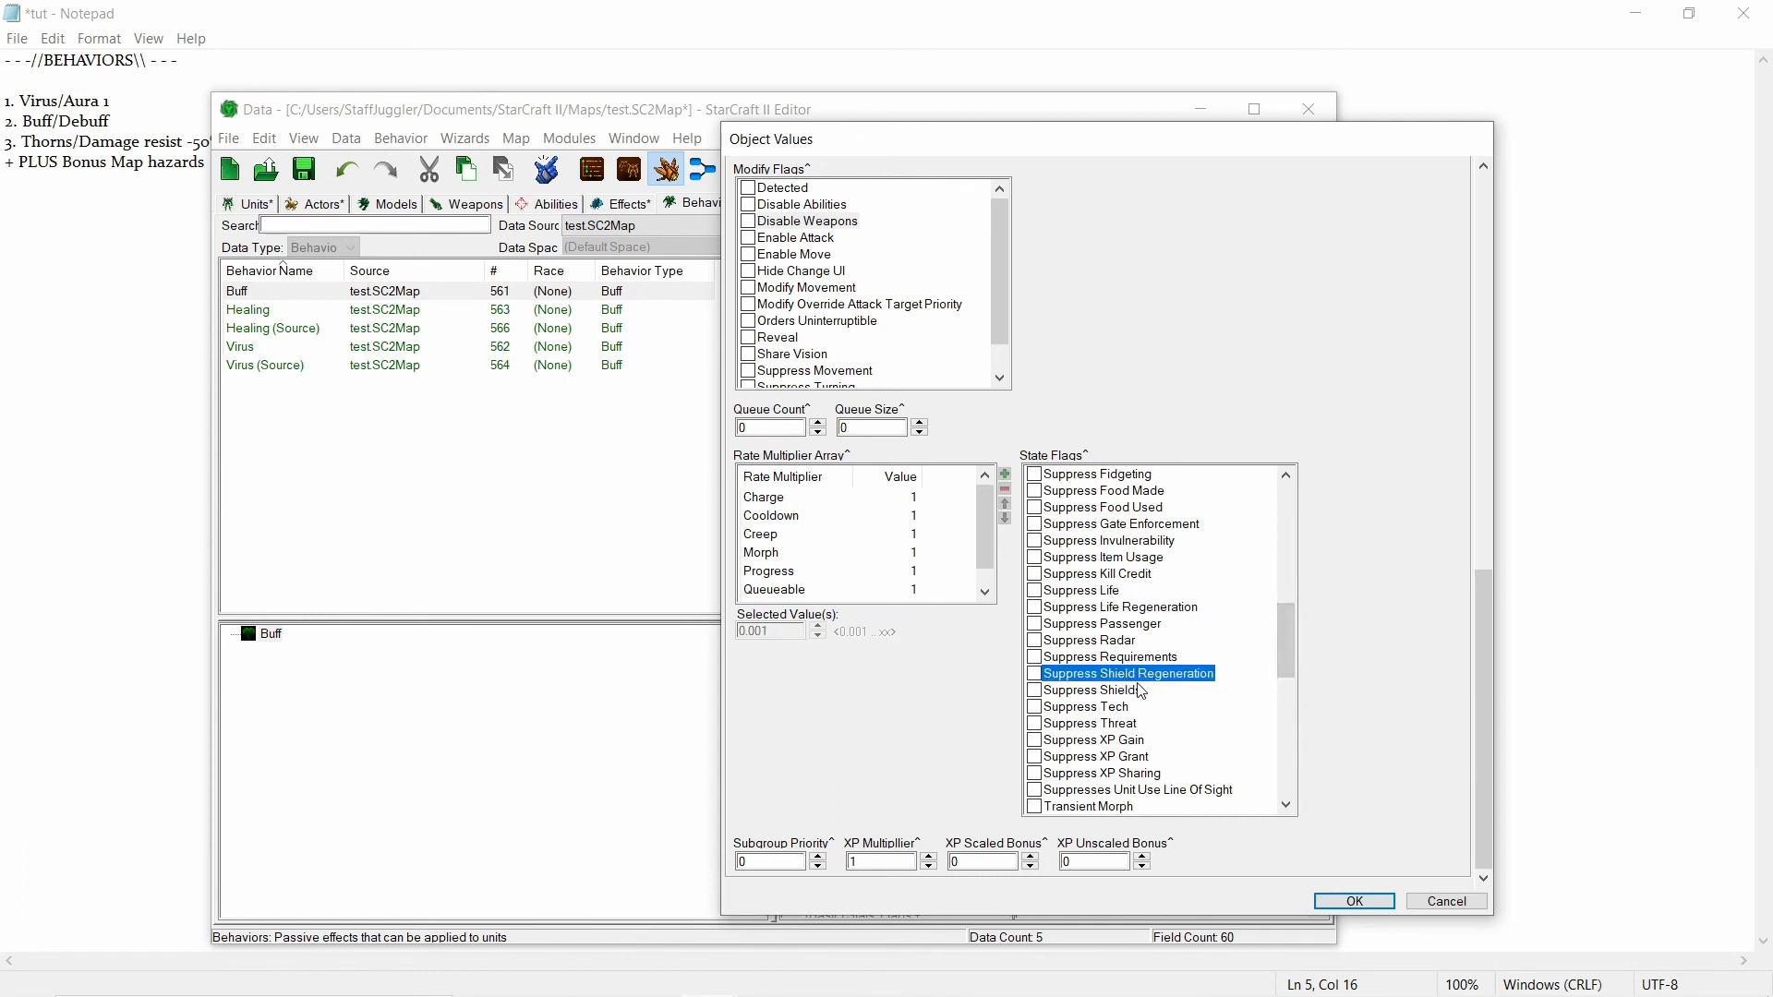
pyautogui.click(1128, 693)
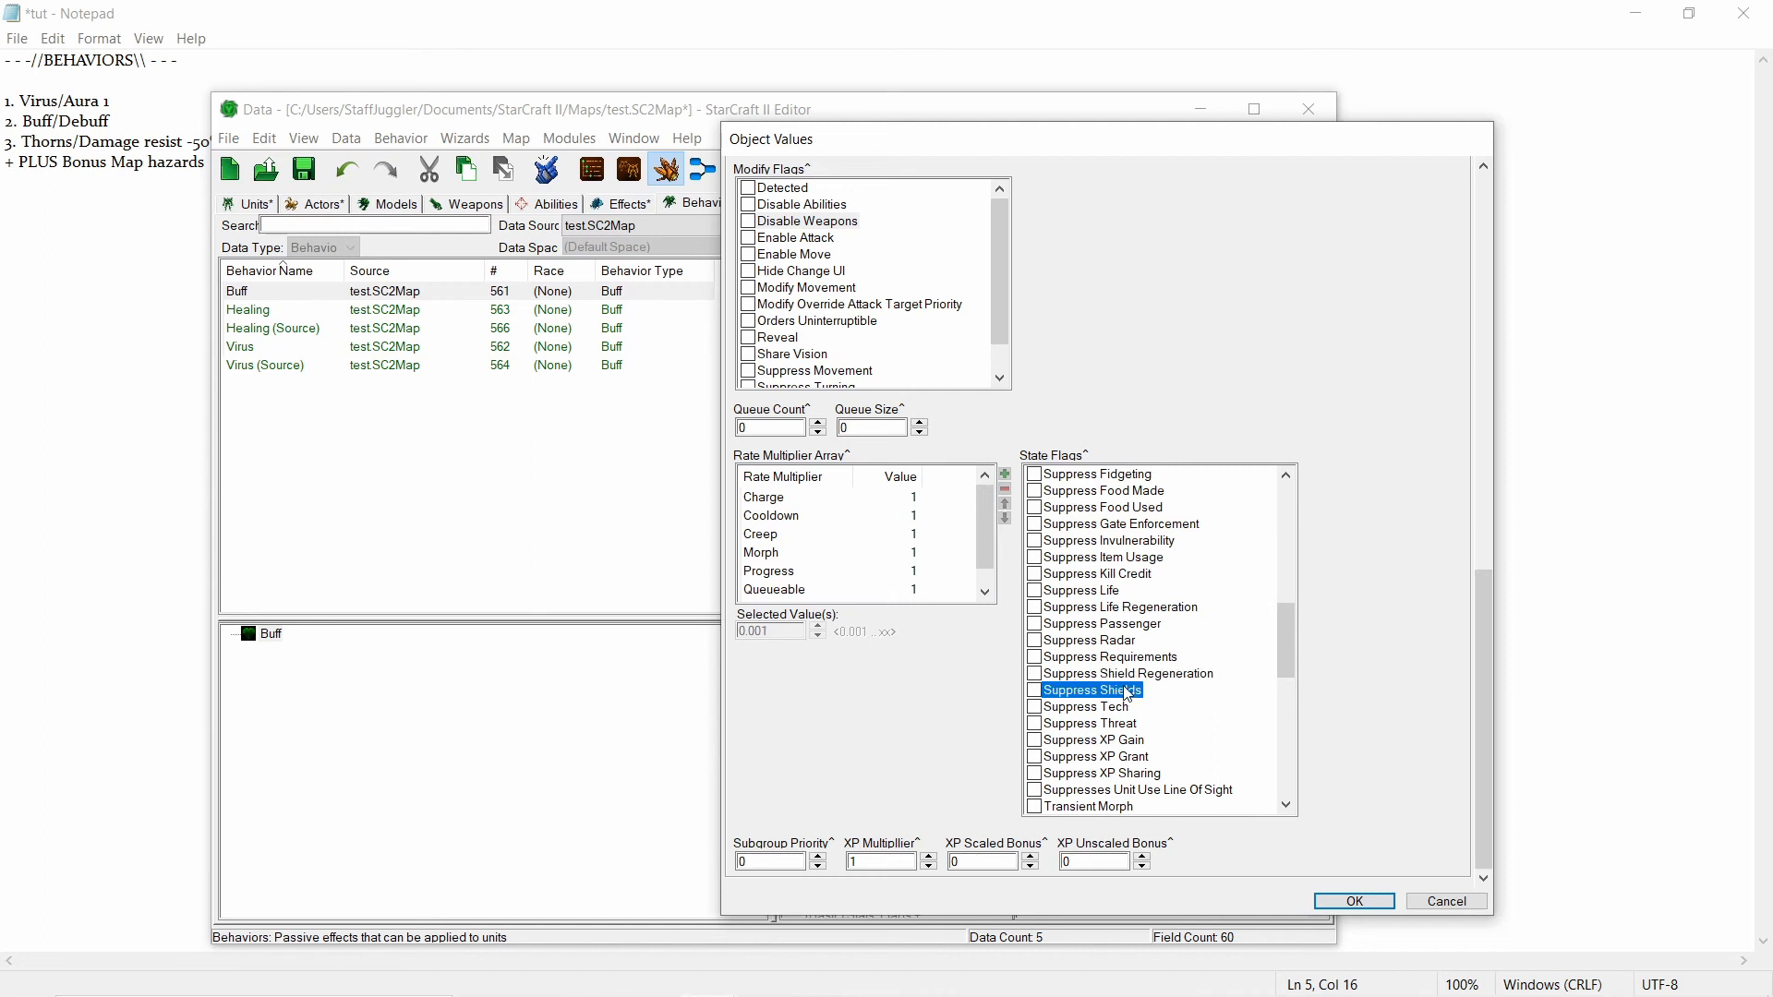
pyautogui.click(1140, 741)
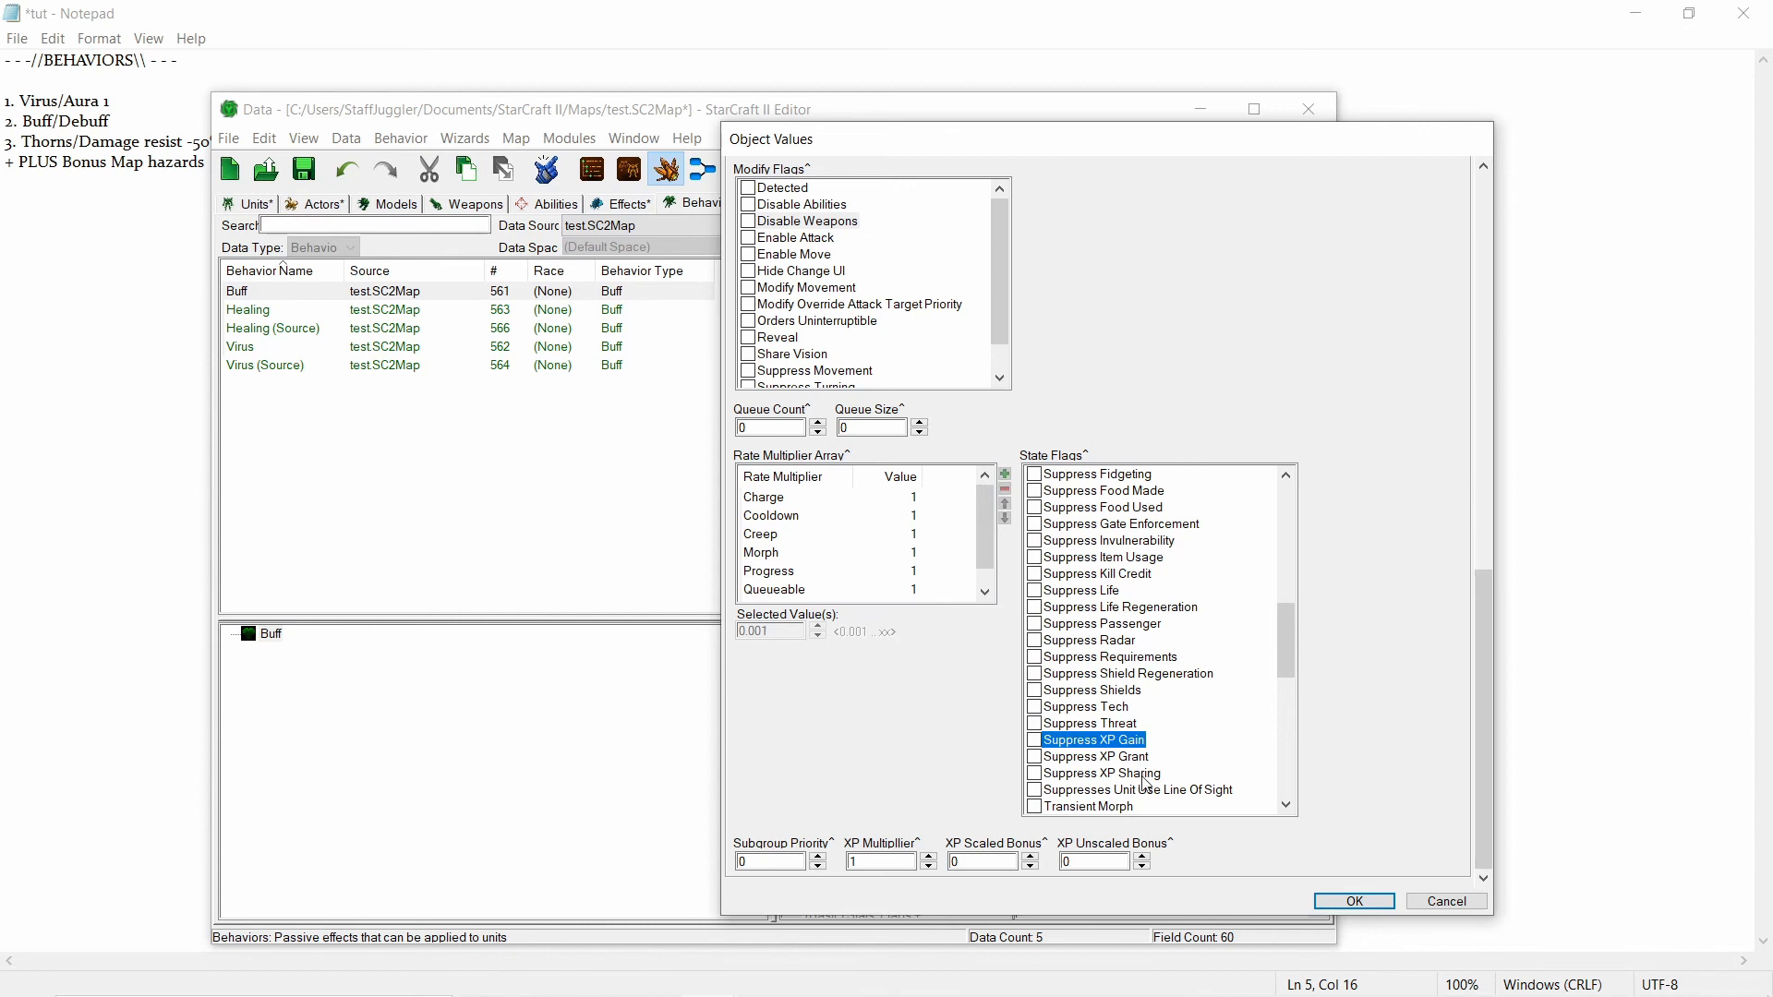
# Examine the Uncommandable, Unselectable, Unstoppable and Untargetable entries in State Flags.
pyautogui.moveTo(1291, 634); pyautogui.dragTo(1297, 687)
pyautogui.click(1121, 625)
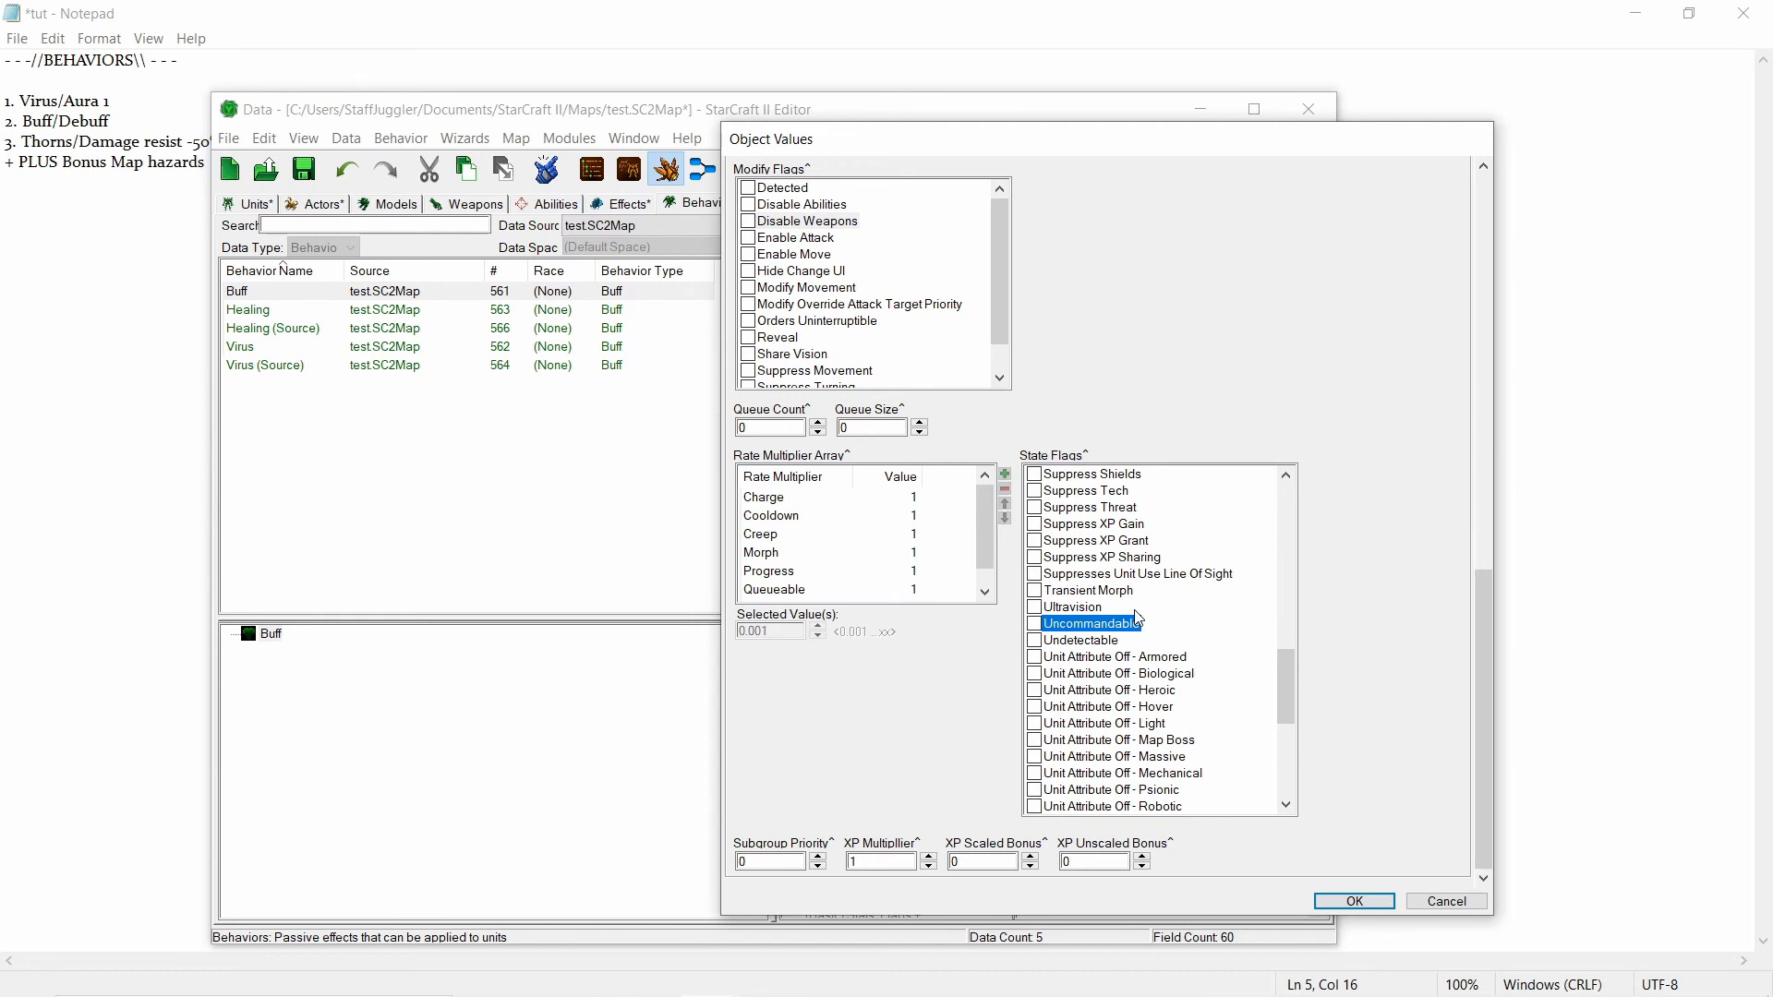
pyautogui.scroll(-7, 1139, 618)
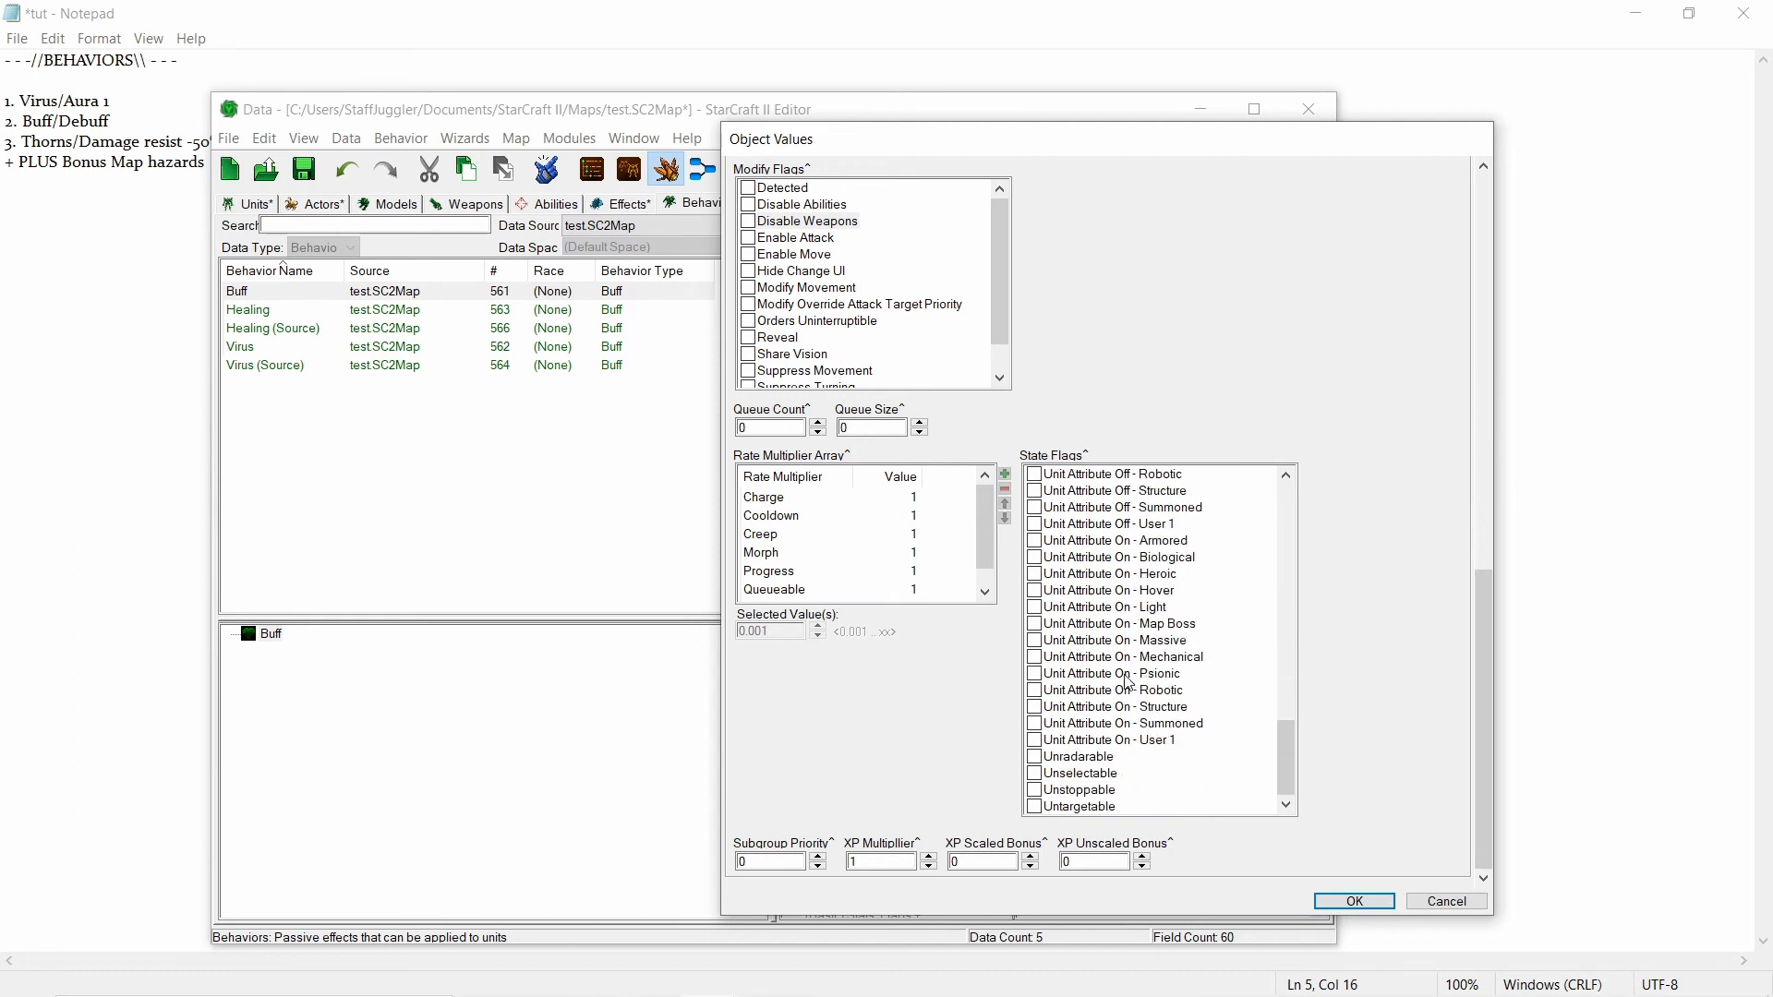
pyautogui.click(1100, 773)
pyautogui.click(1107, 791)
pyautogui.click(1096, 809)
# Show the Unit section of the Modification settings and look over its detection and height fields.
pyautogui.moveTo(1289, 746); pyautogui.dragTo(1293, 517)
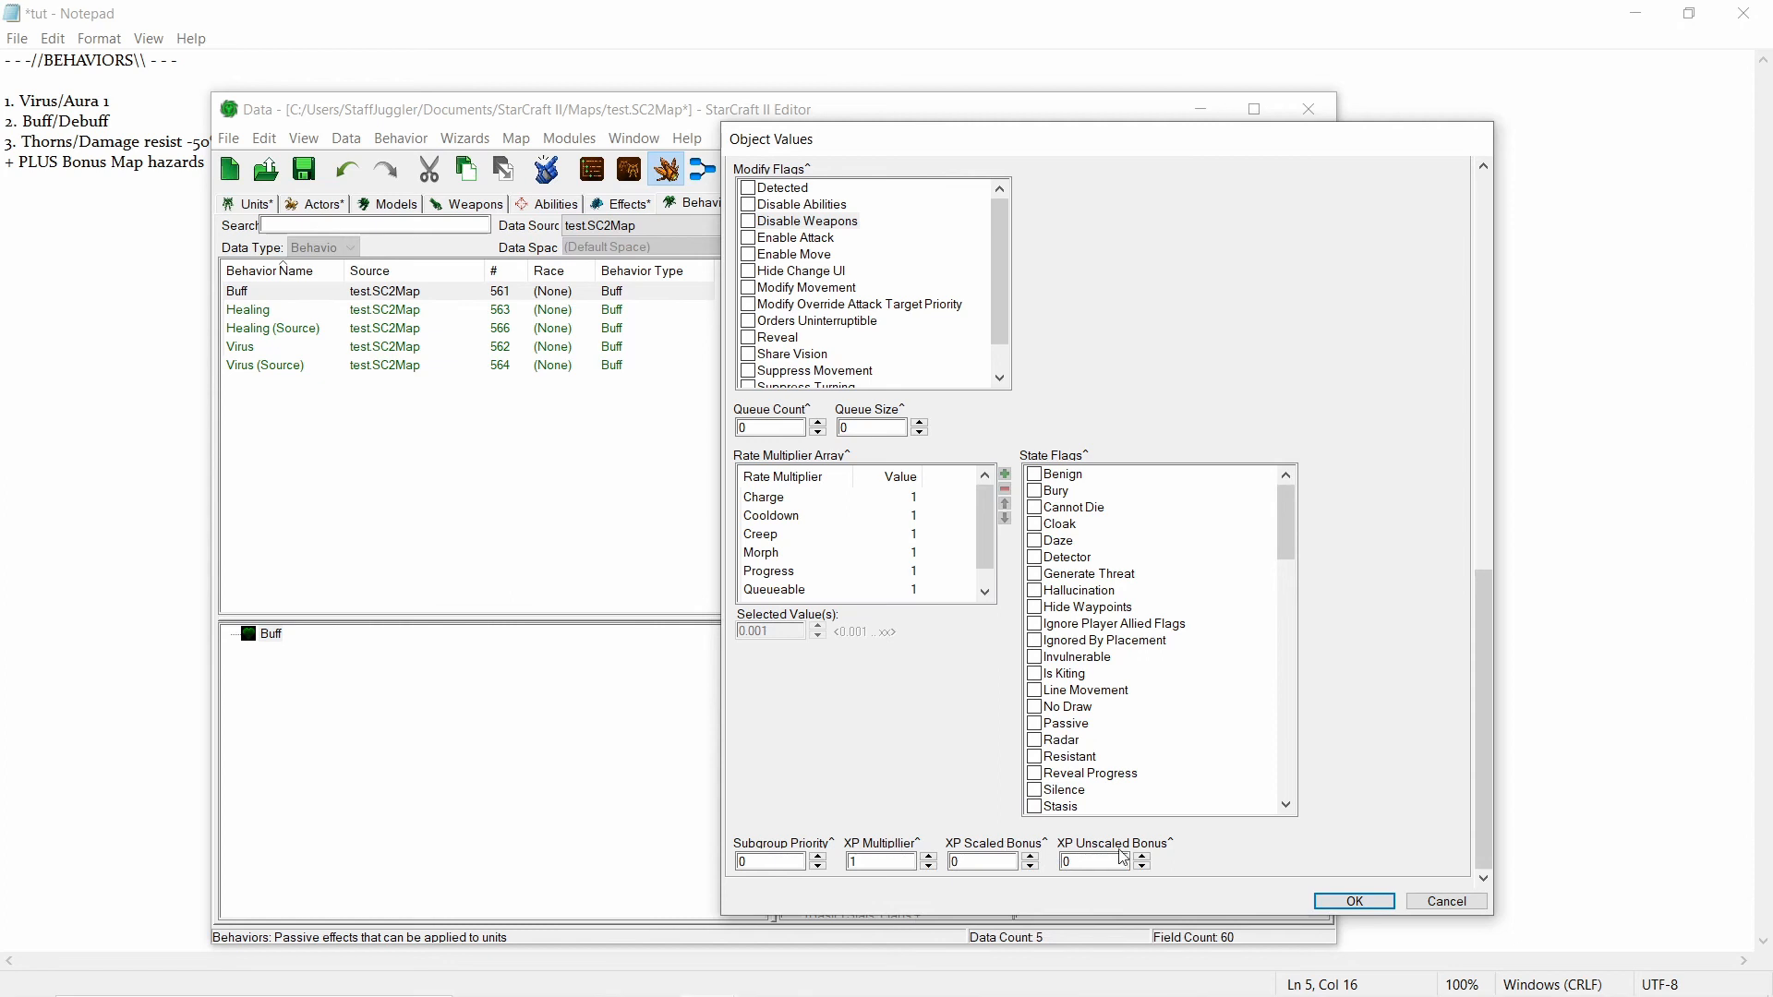
pyautogui.moveTo(1474, 725); pyautogui.dragTo(1456, 265)
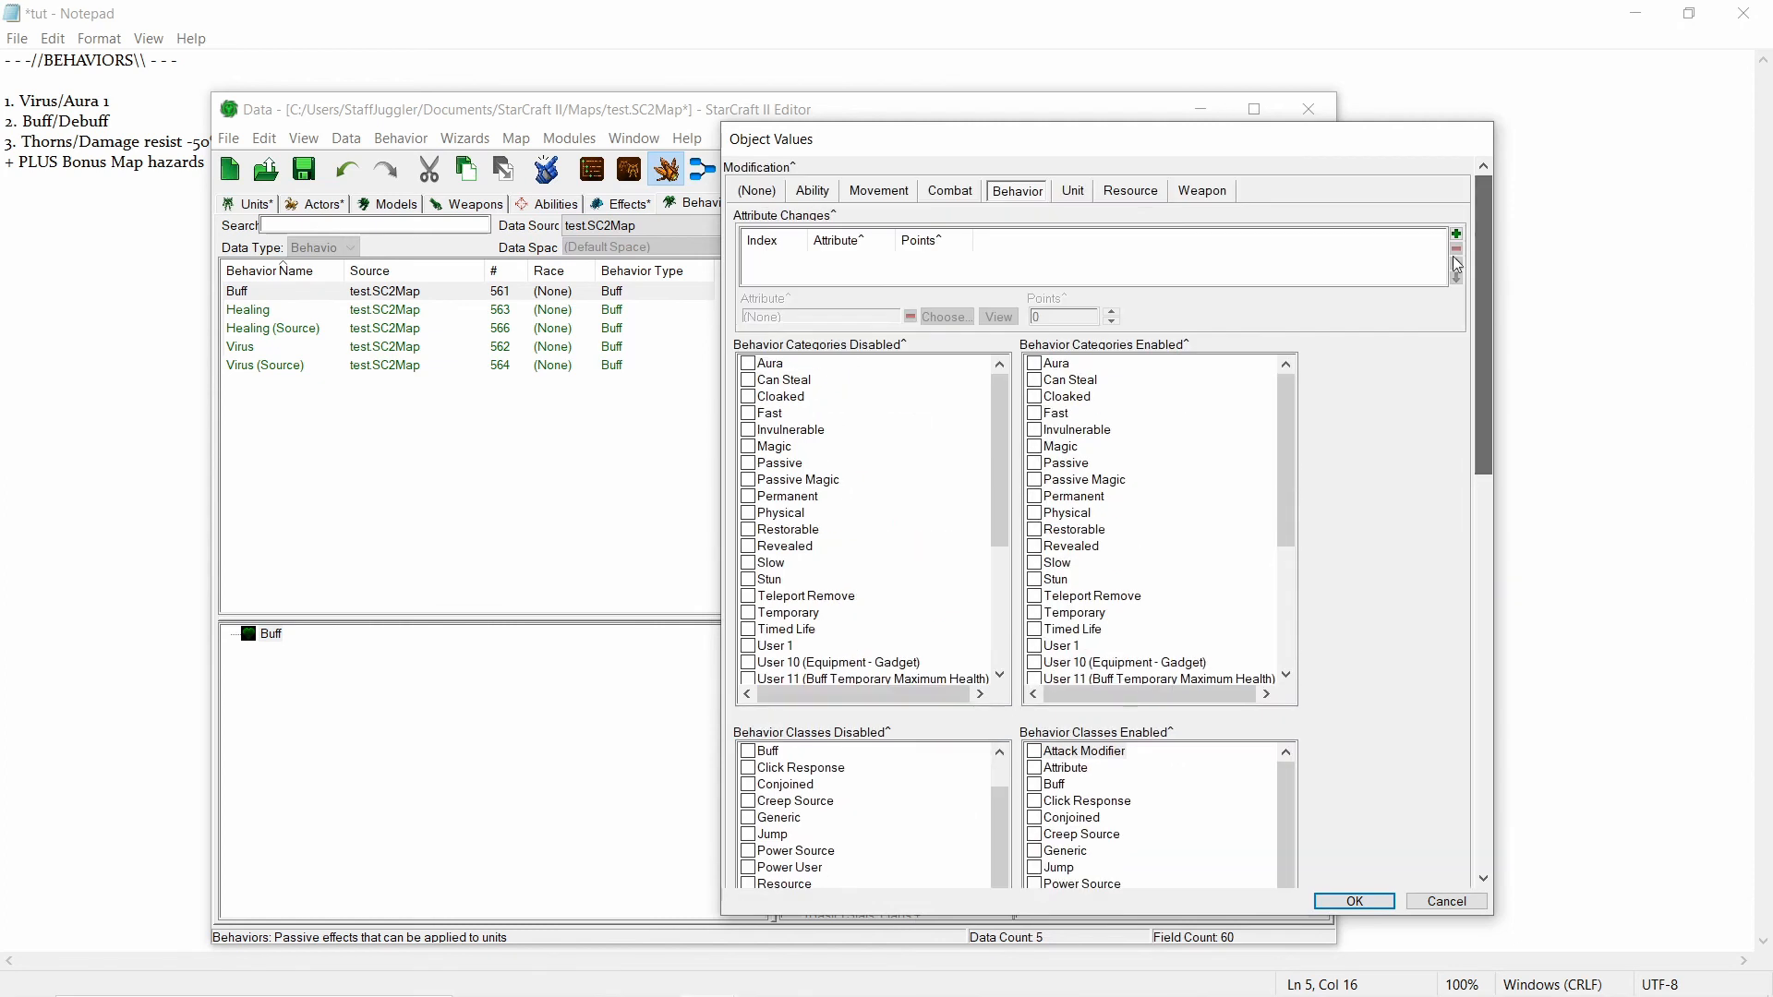
pyautogui.click(1075, 192)
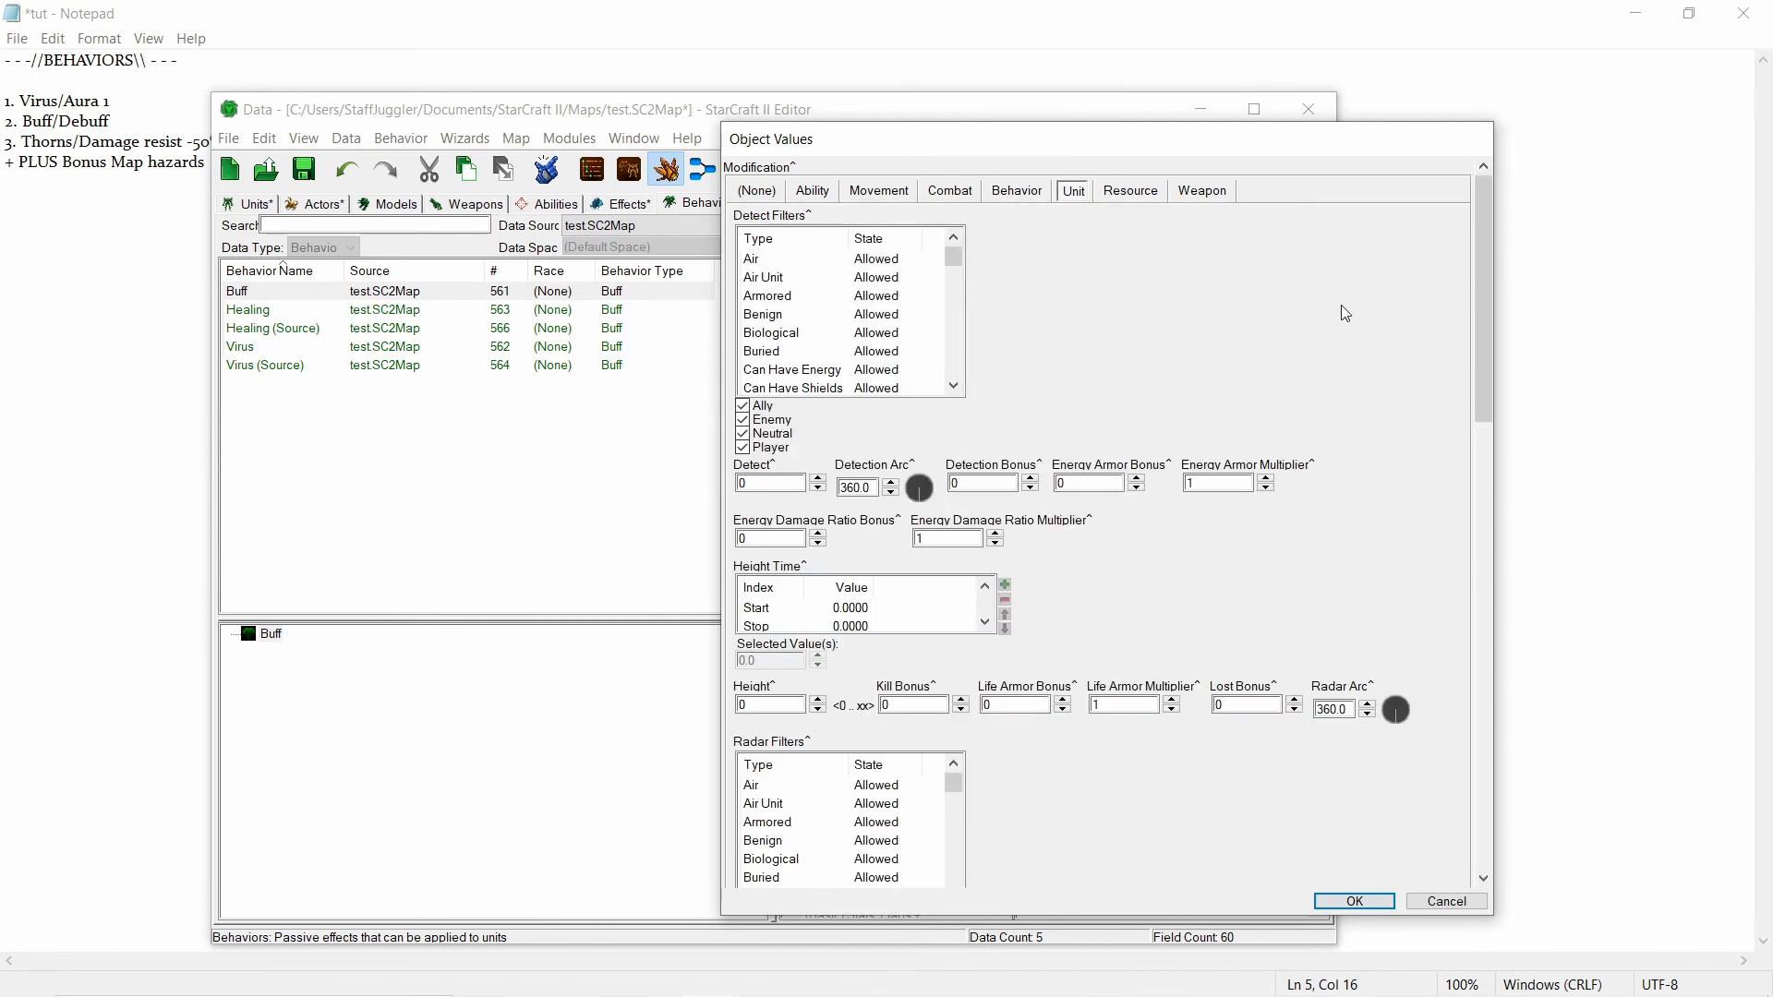
pyautogui.moveTo(1477, 290); pyautogui.dragTo(1482, 316)
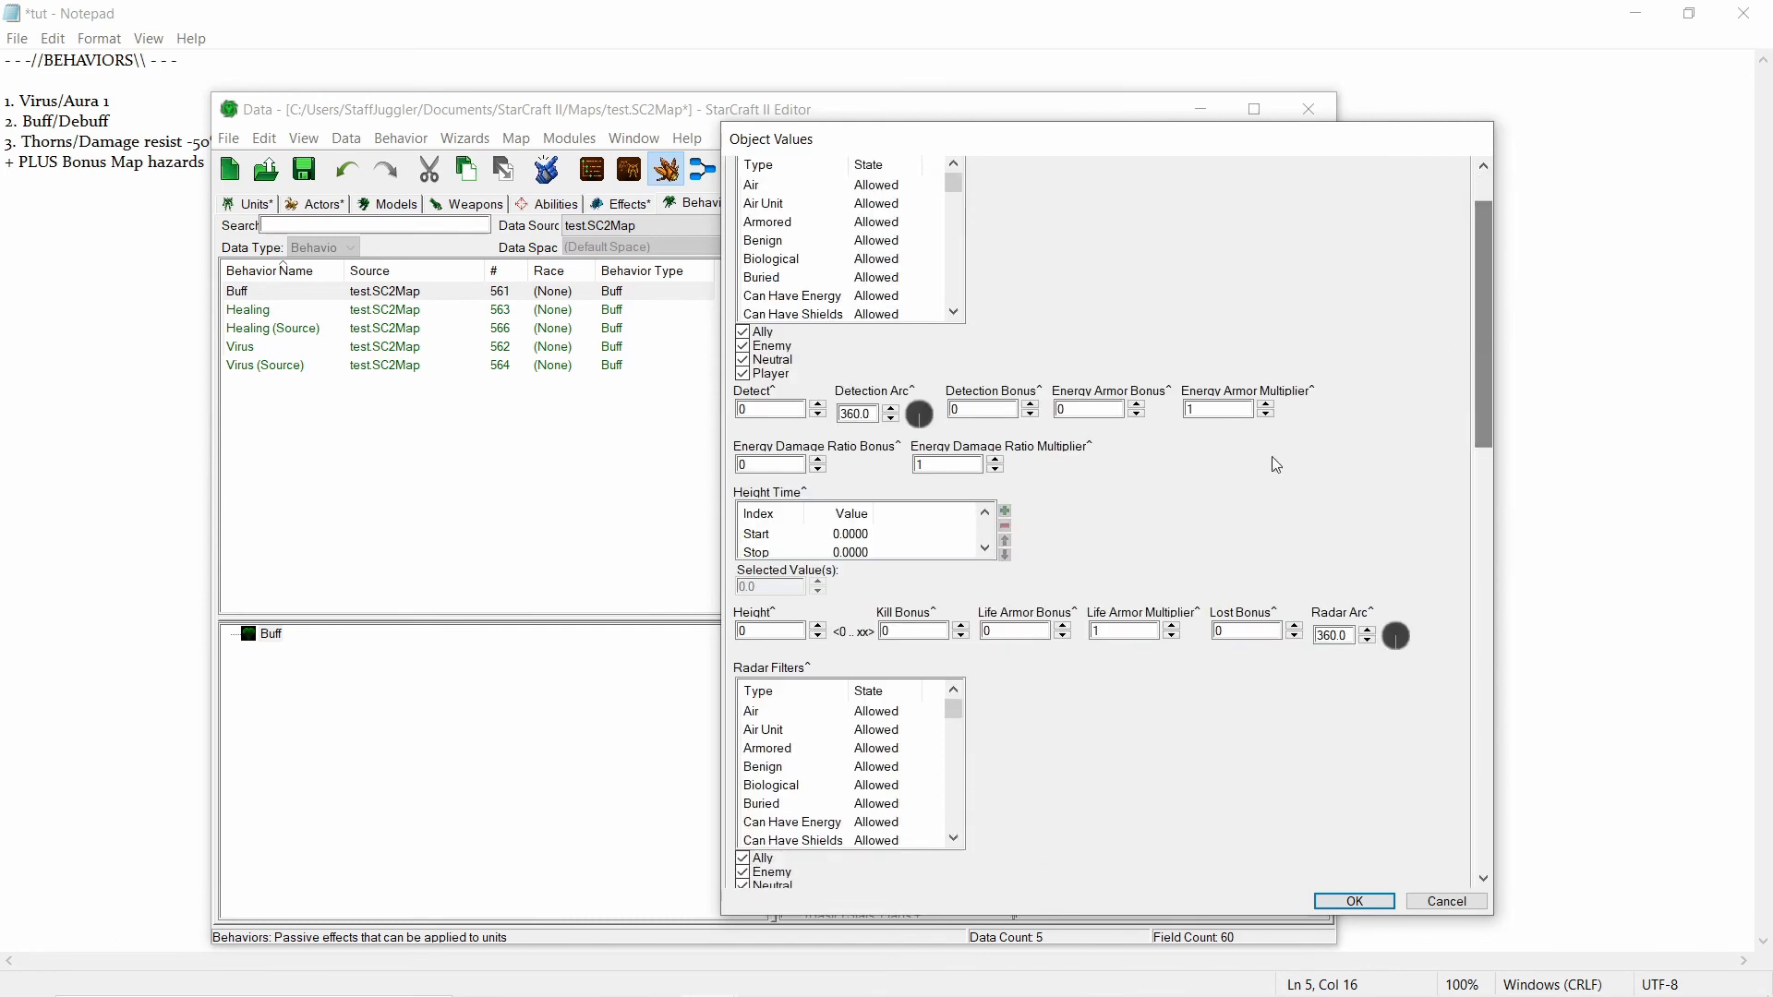
# Try Detect values of 8 and 10 in the Unit modification settings, and reset Detect to 0.
pyautogui.moveTo(762, 397)
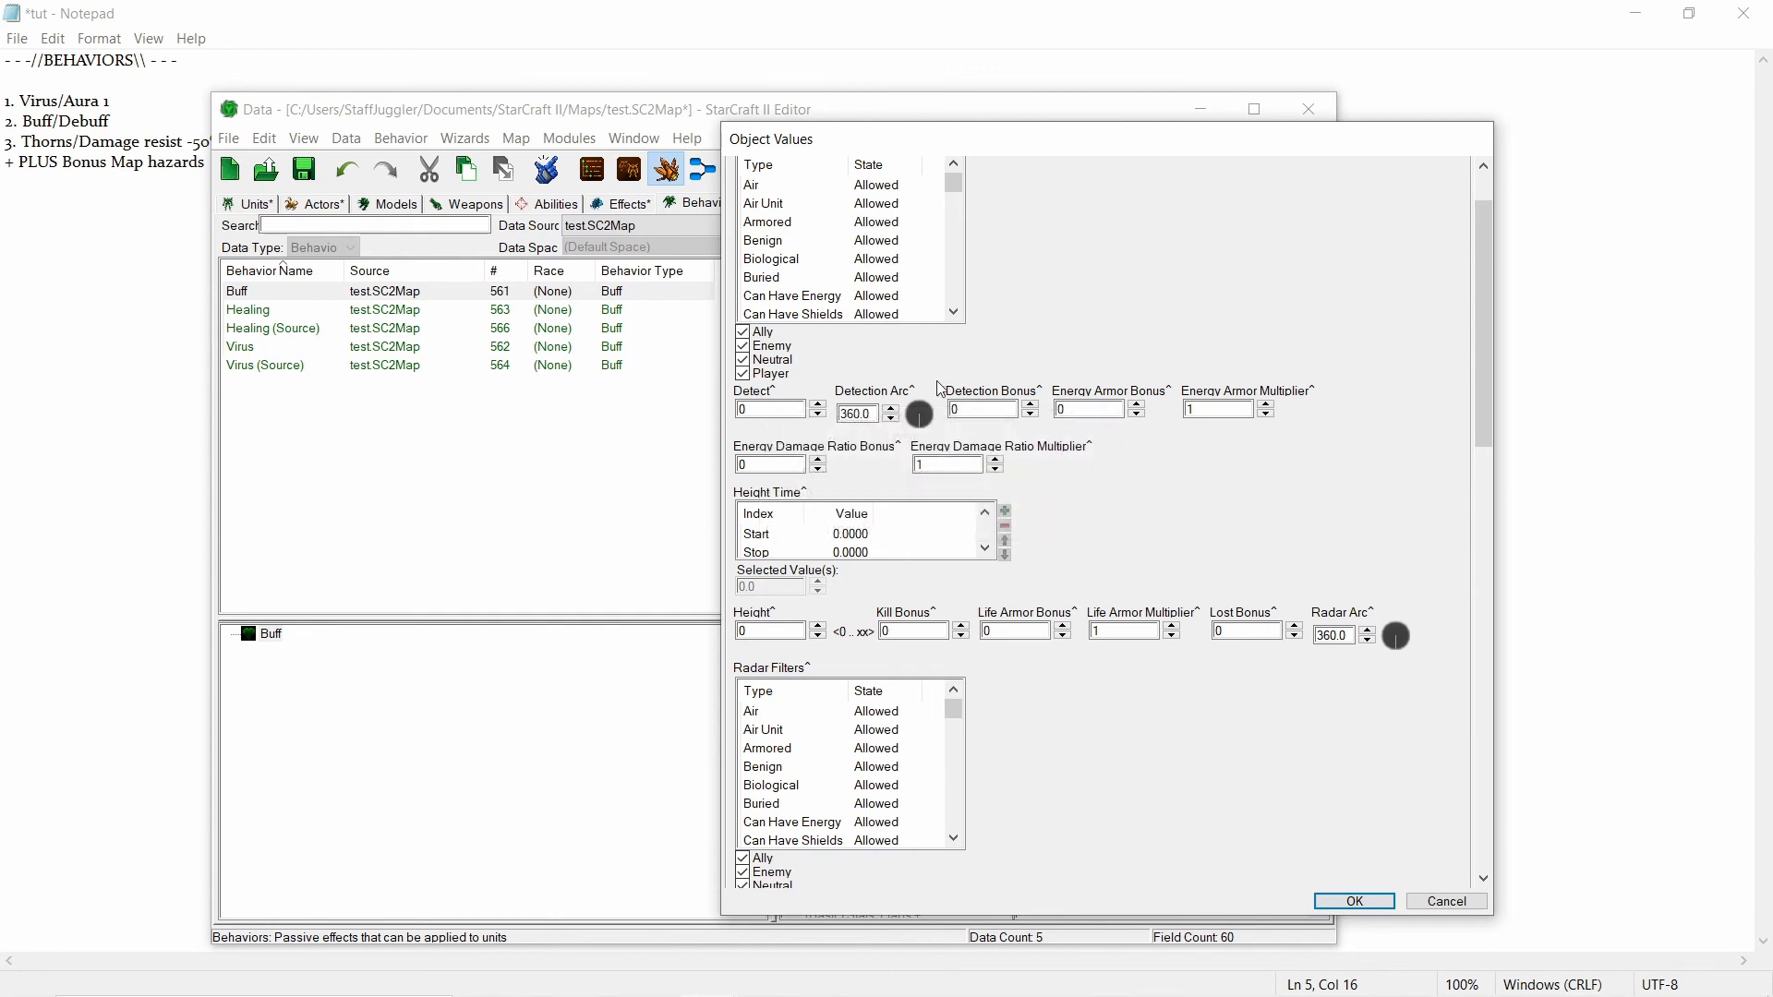
pyautogui.doubleClick(773, 407)
pyautogui.write('8')
pyautogui.write('10')
pyautogui.moveTo(758, 409); pyautogui.dragTo(720, 404)
pyautogui.write('0')
pyautogui.scroll(-5, 1105, 510)
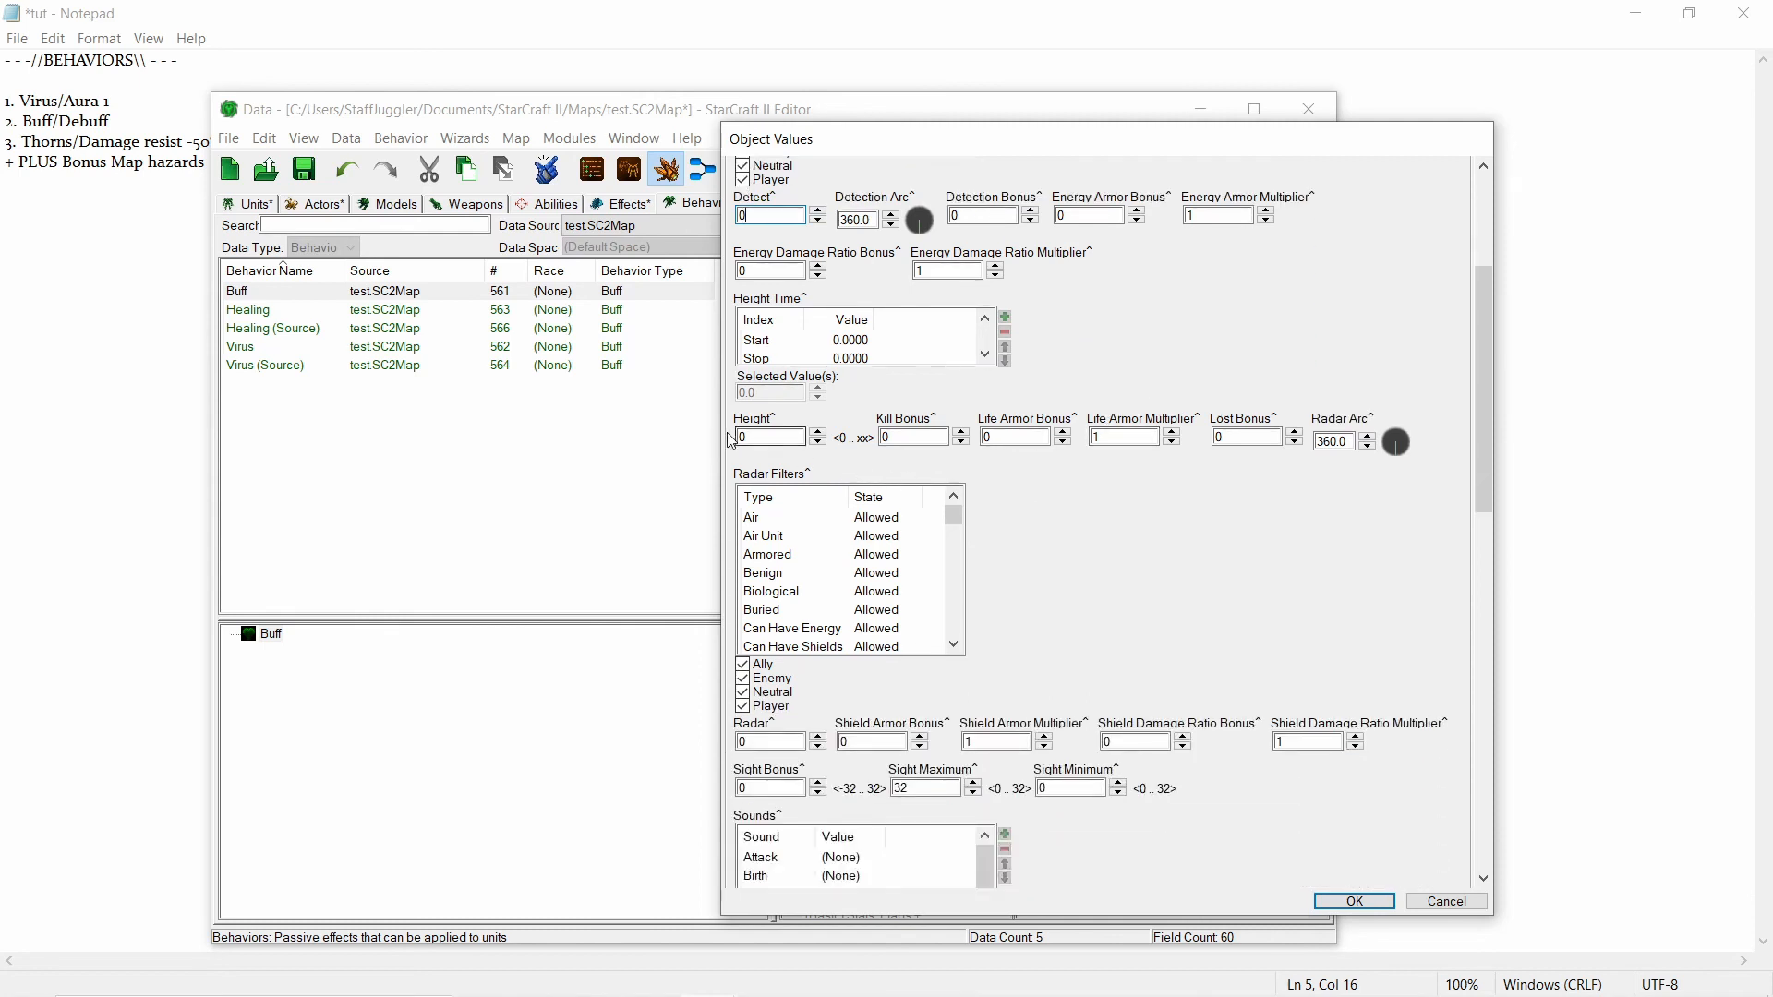
# Set the Life Armor Multiplier to 2 and try Life Armor Bonus values of 2000 and 3000.
pyautogui.moveTo(758, 421)
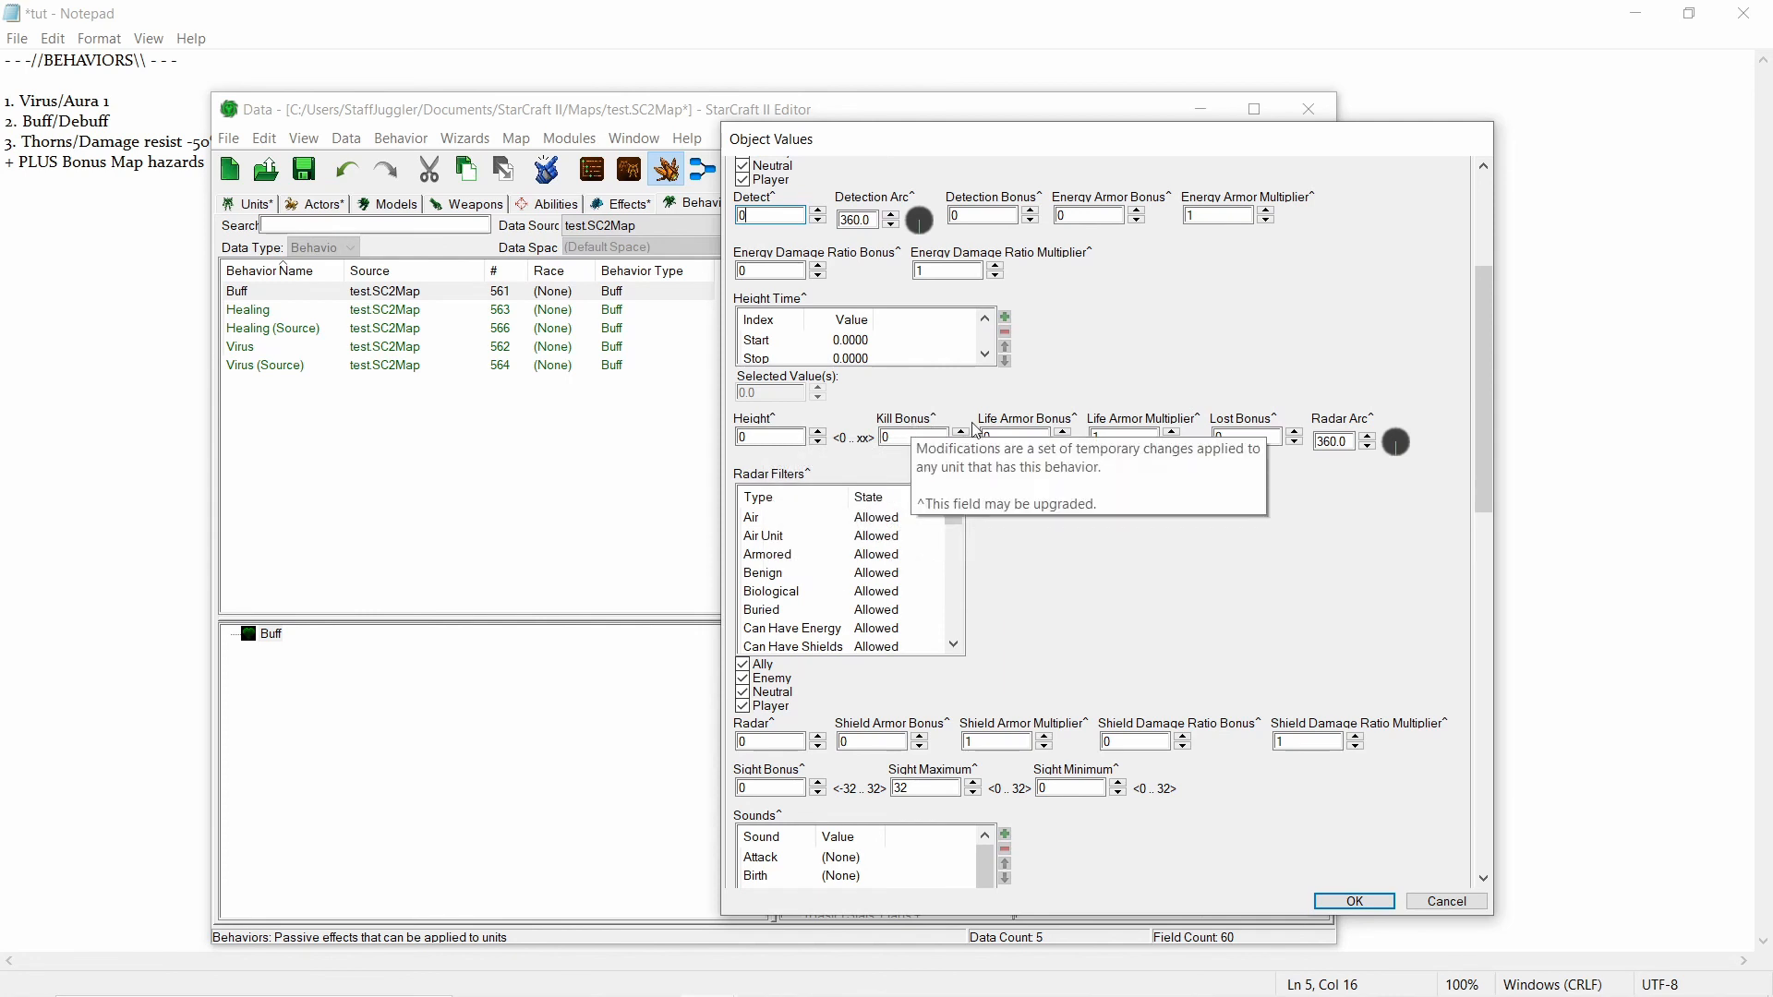
pyautogui.click(1015, 435)
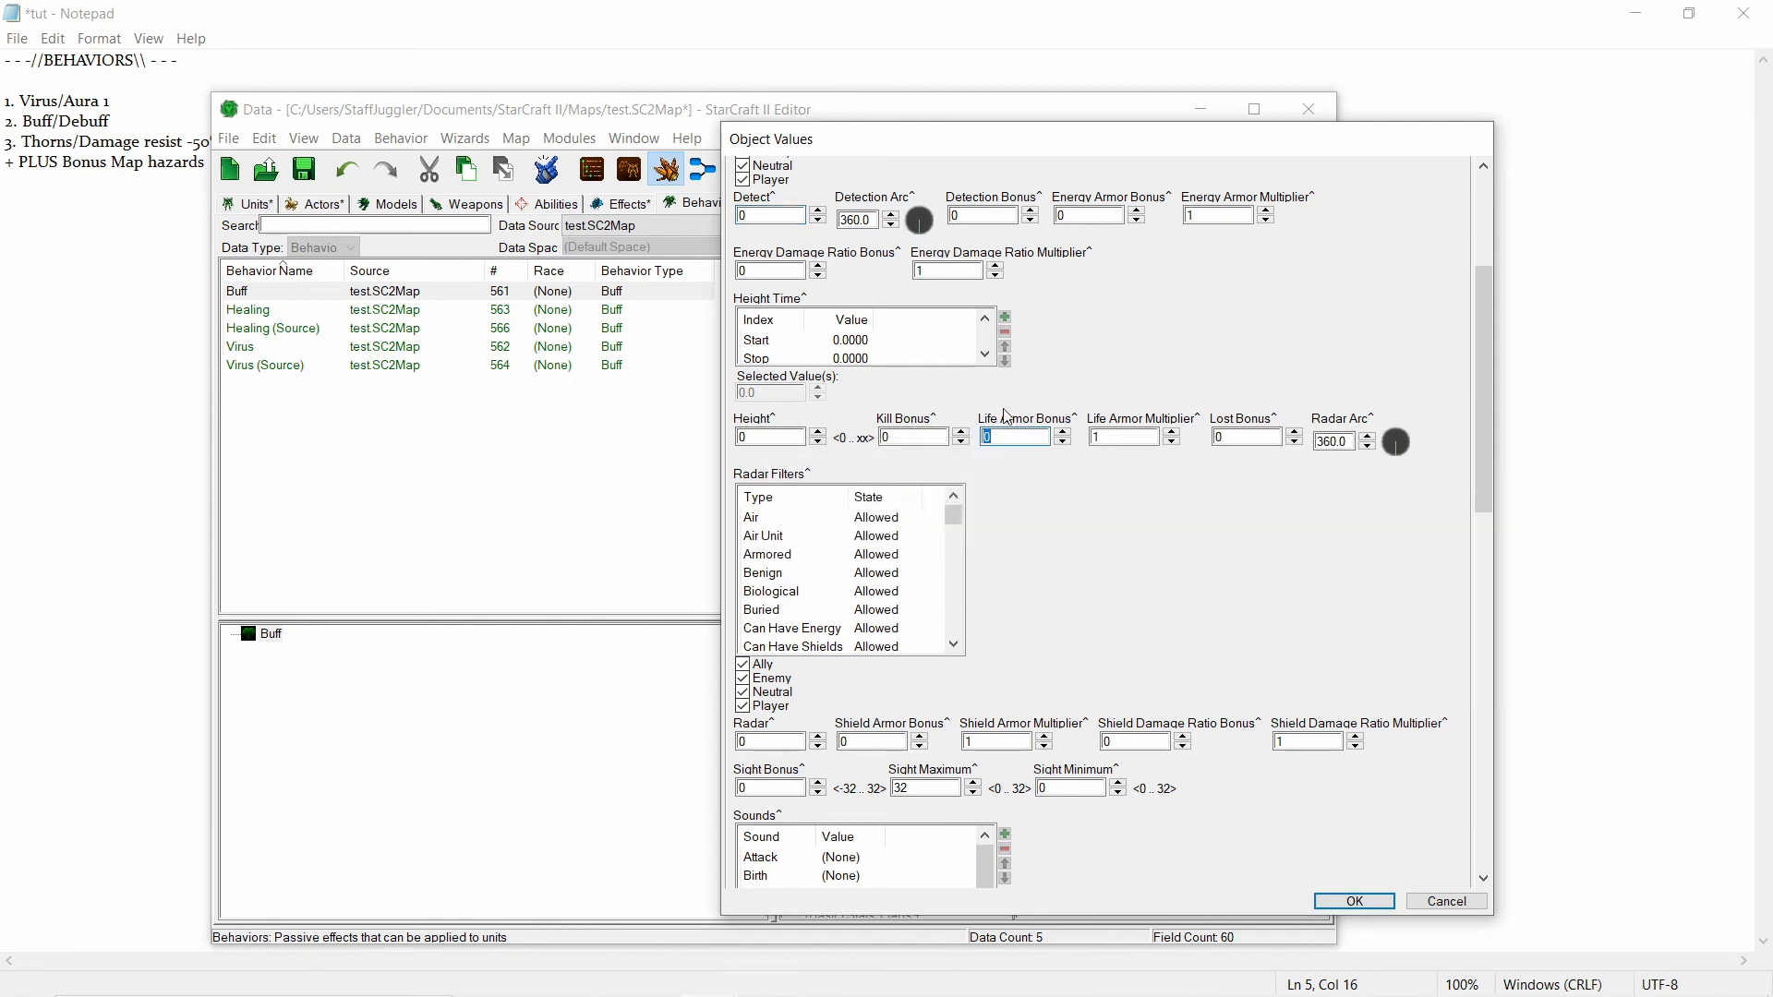
pyautogui.moveTo(1027, 423)
pyautogui.press('Tab')
pyautogui.write('2')
pyautogui.moveTo(1013, 436); pyautogui.dragTo(966, 433)
pyautogui.write('2000')
pyautogui.write('3000')
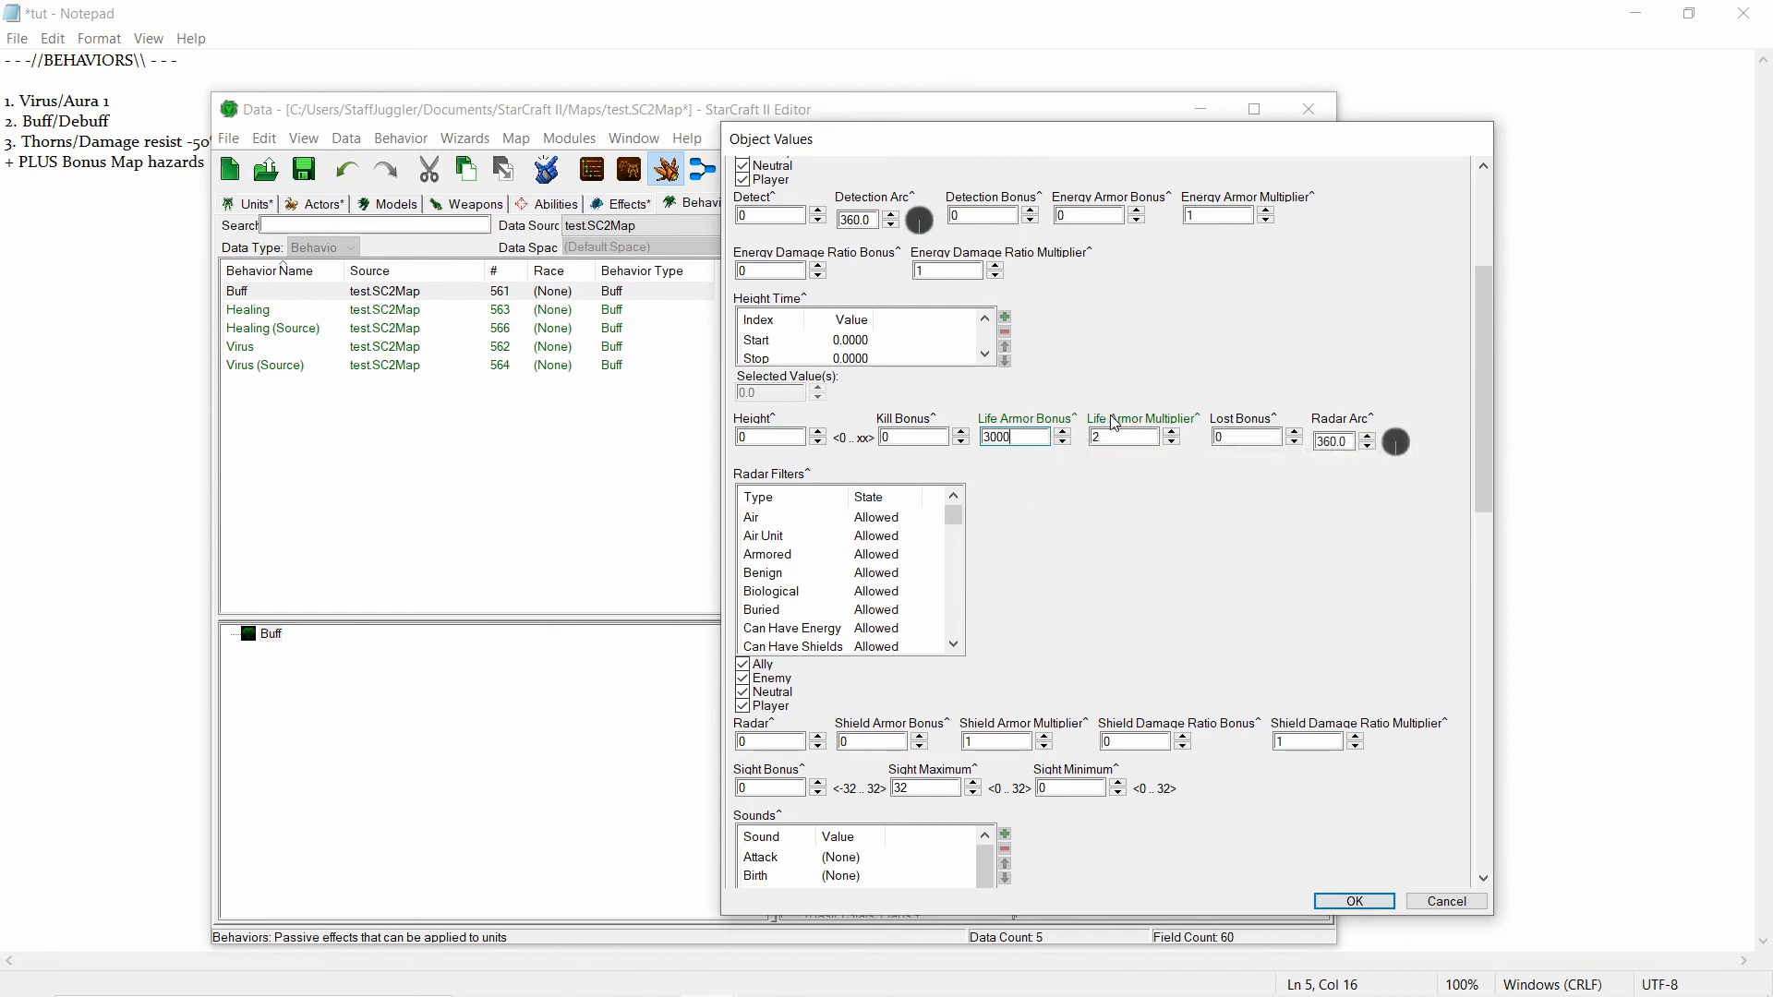
# Reset the Life Armor Bonus to 0 and the Life Armor Multiplier to 1.
pyautogui.doubleClick(1023, 436)
pyautogui.write('0')
pyautogui.press('Tab')
pyautogui.write('1')
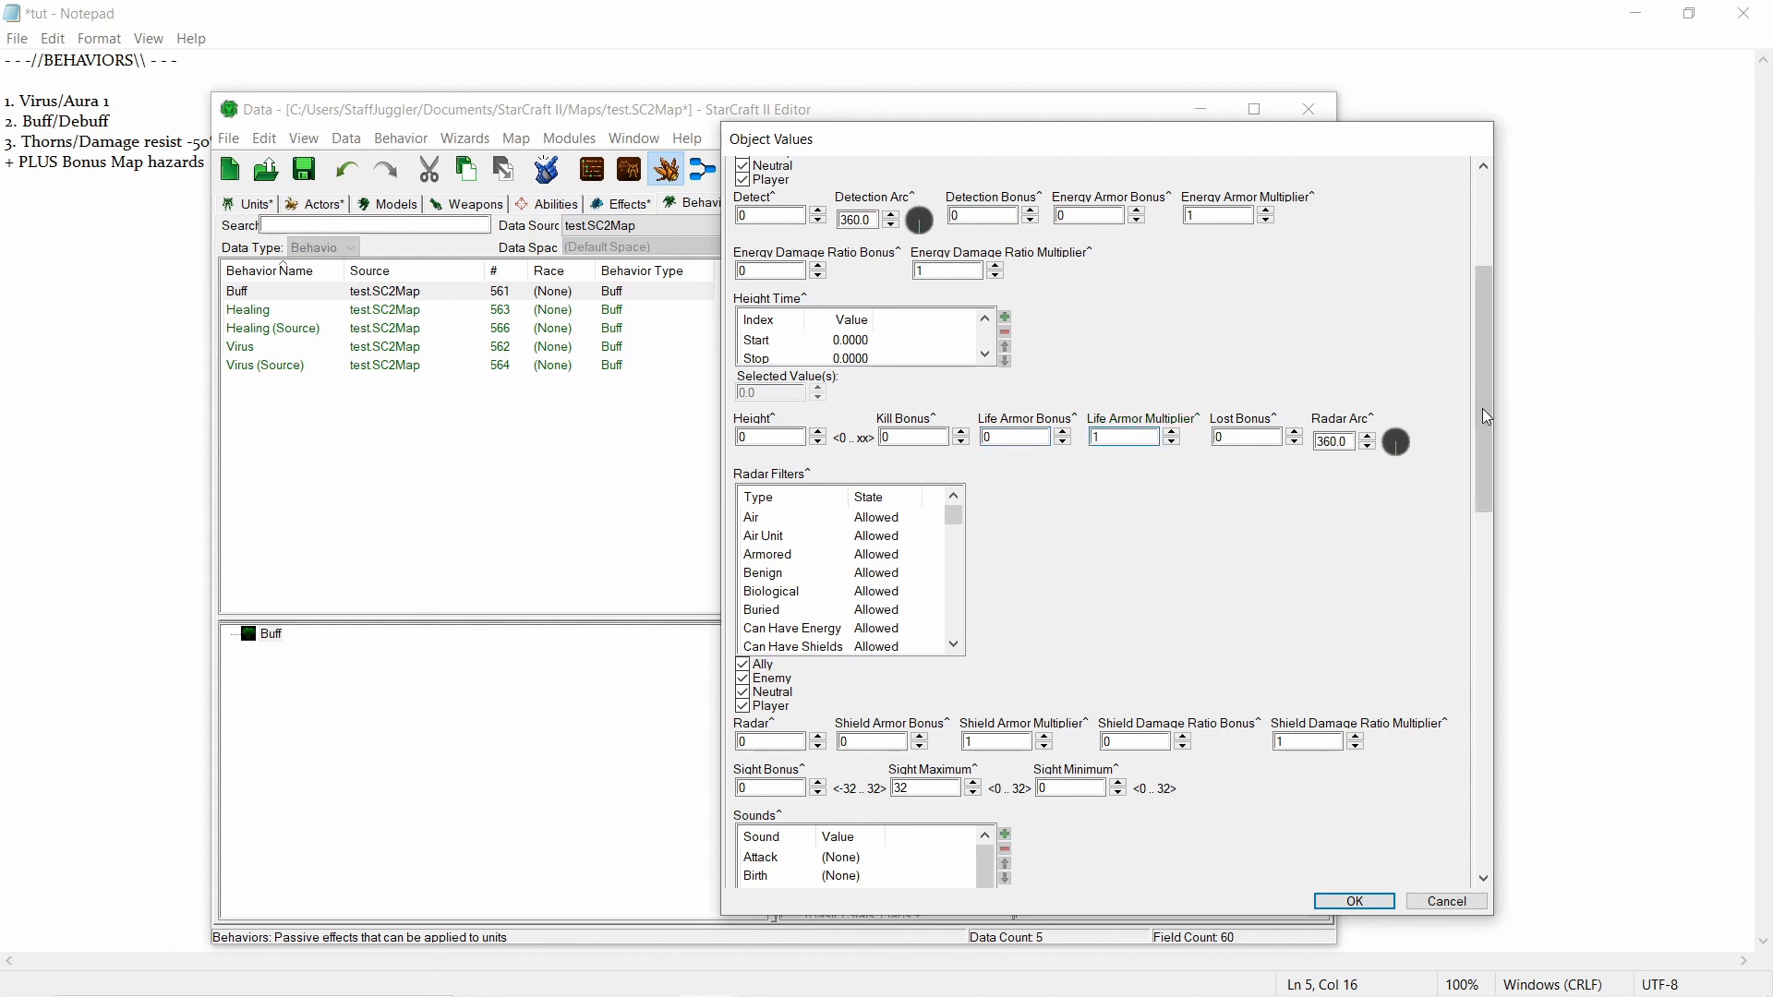
# Examine the Sight Bonus, Sounds, Supplies and Time Scale fields in the Unit modification settings.
pyautogui.moveTo(1483, 391); pyautogui.dragTo(1477, 508)
pyautogui.click(730, 439)
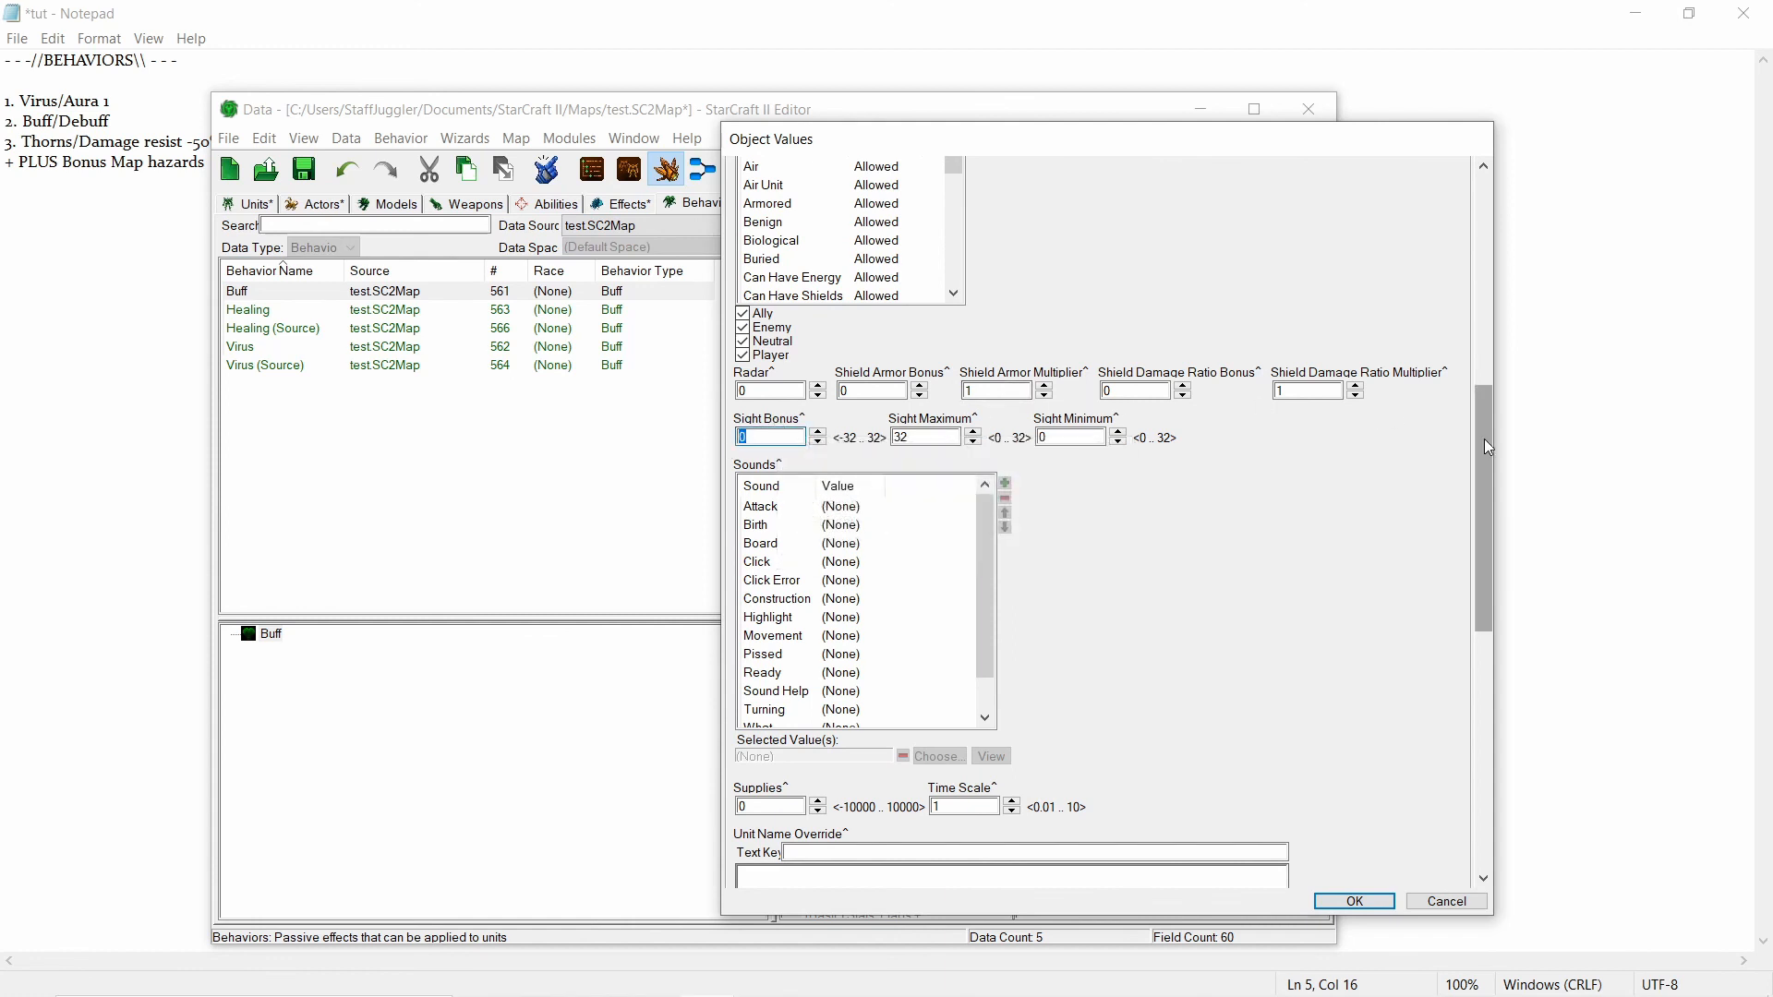
pyautogui.moveTo(1483, 440); pyautogui.dragTo(1474, 540)
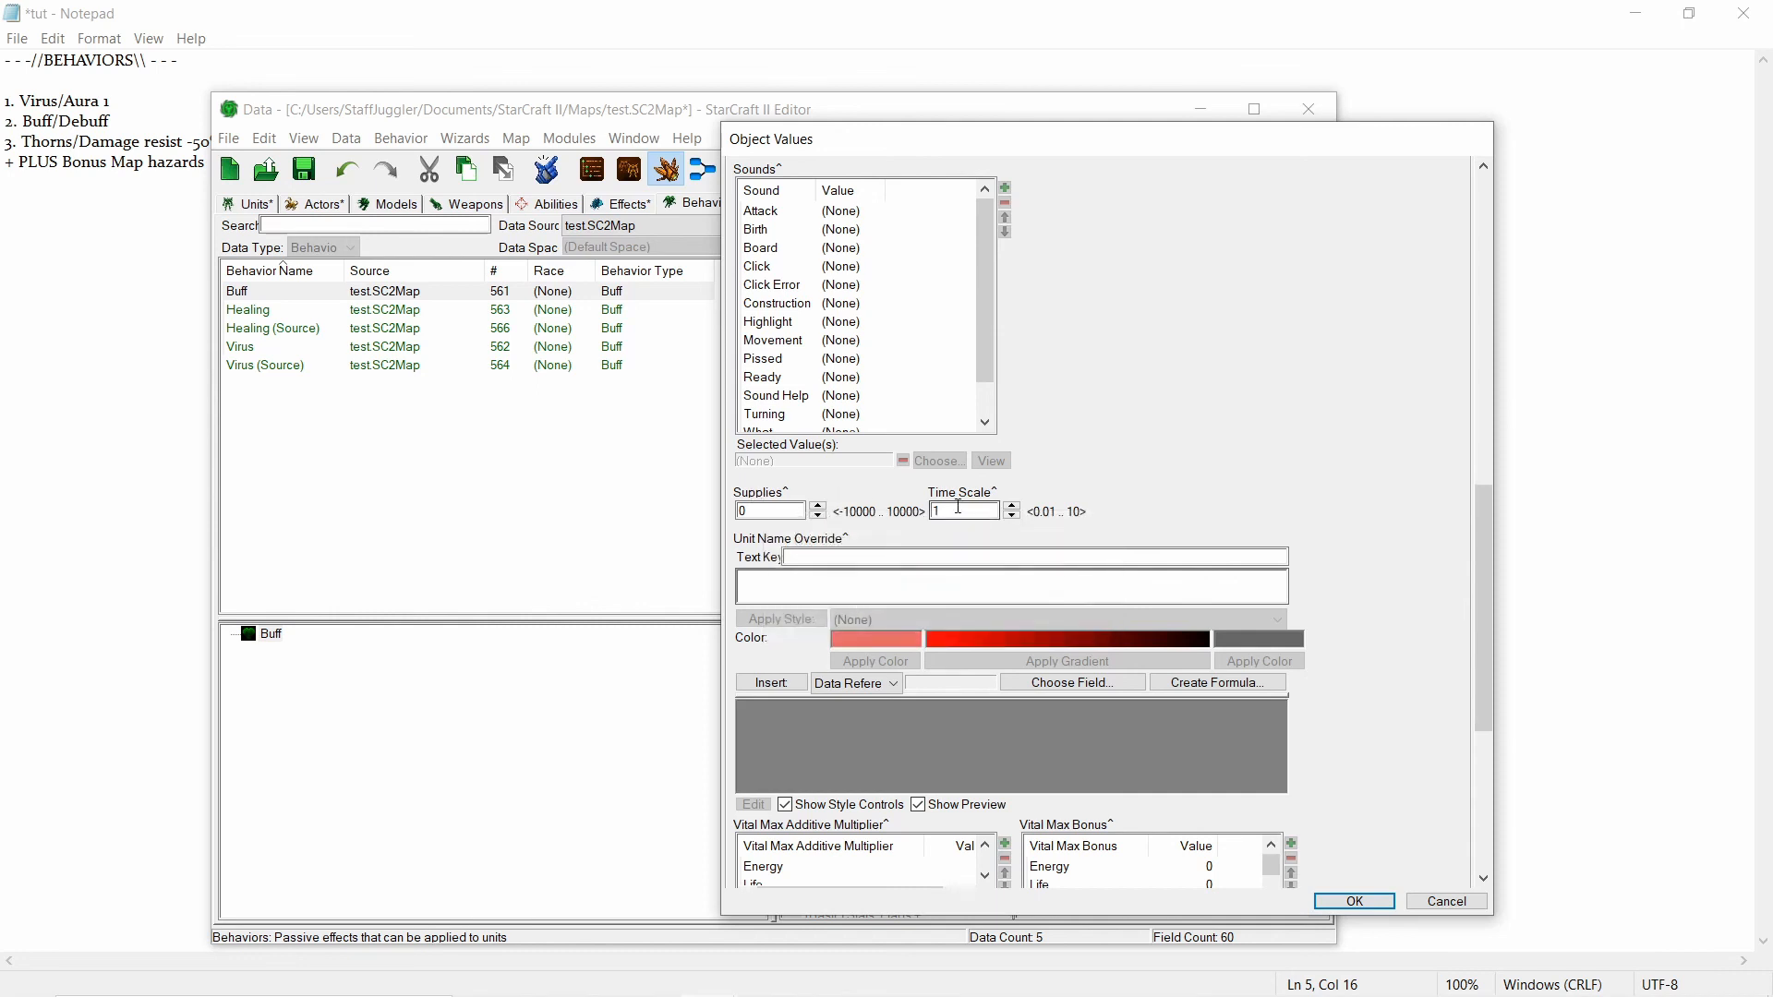
pyautogui.moveTo(969, 498)
# Examine the Energy, Life and Shields entries of Vital Max Bonus in the Unit modification settings.
pyautogui.scroll(-4, 1483, 503)
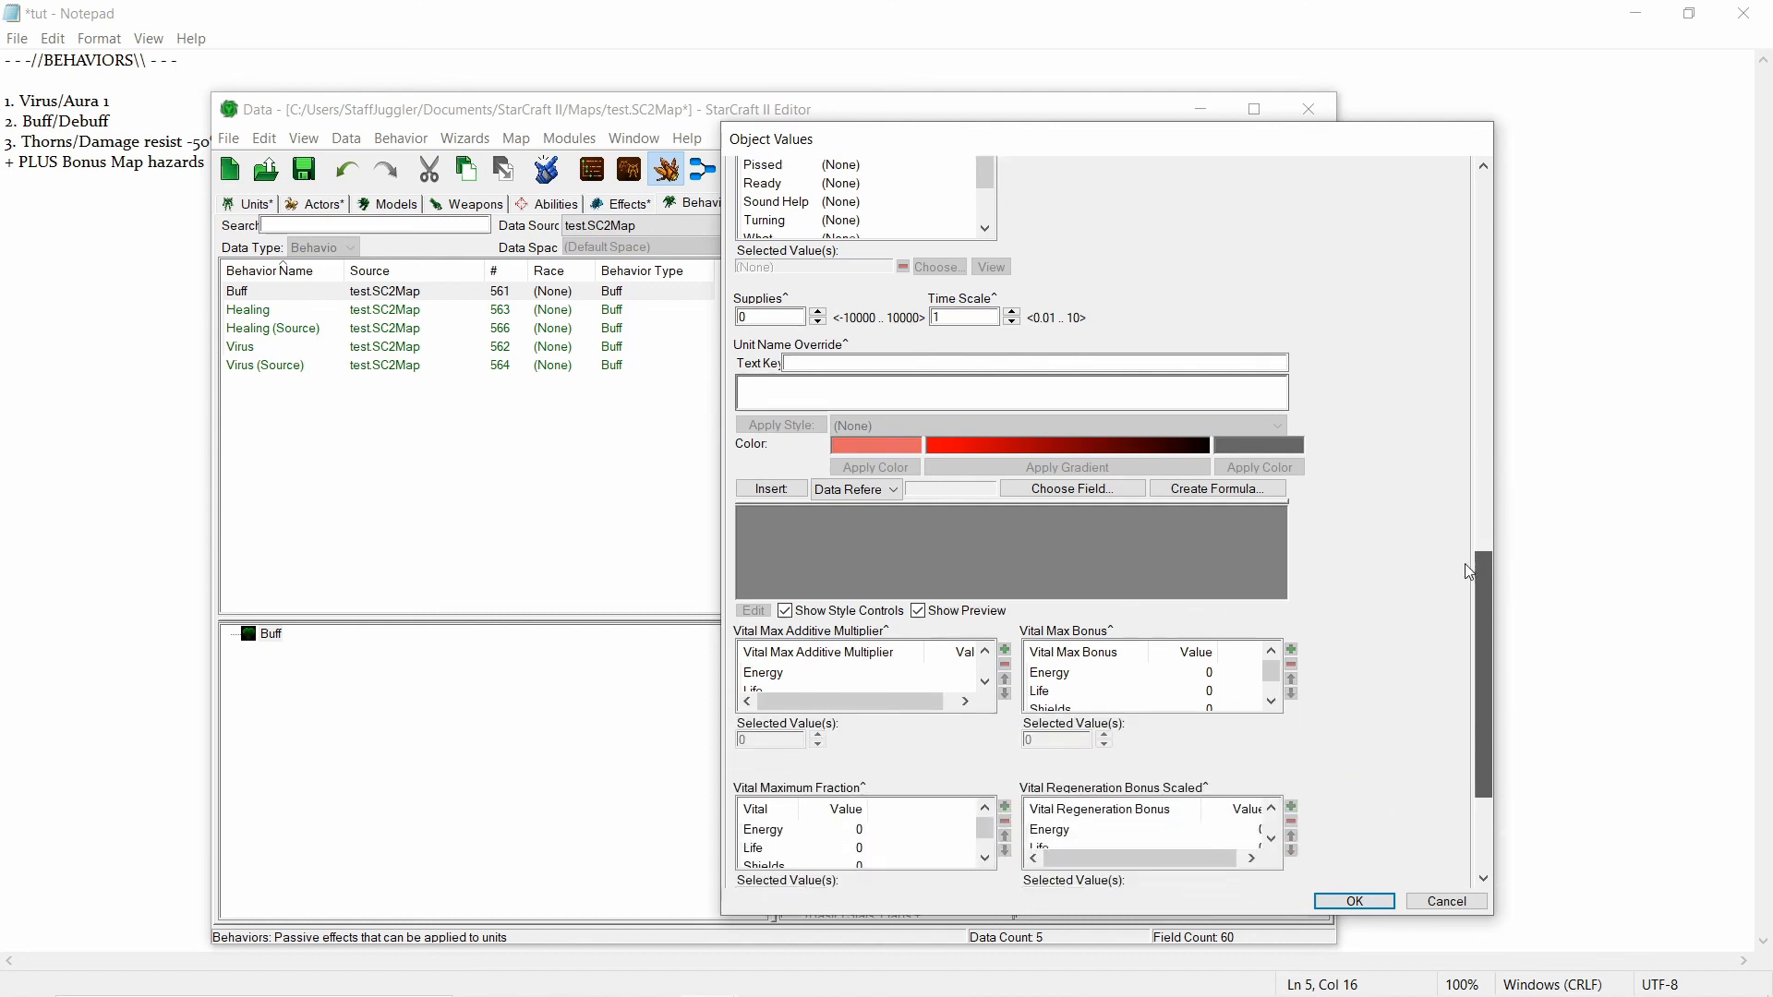
pyautogui.scroll(-4, 1477, 621)
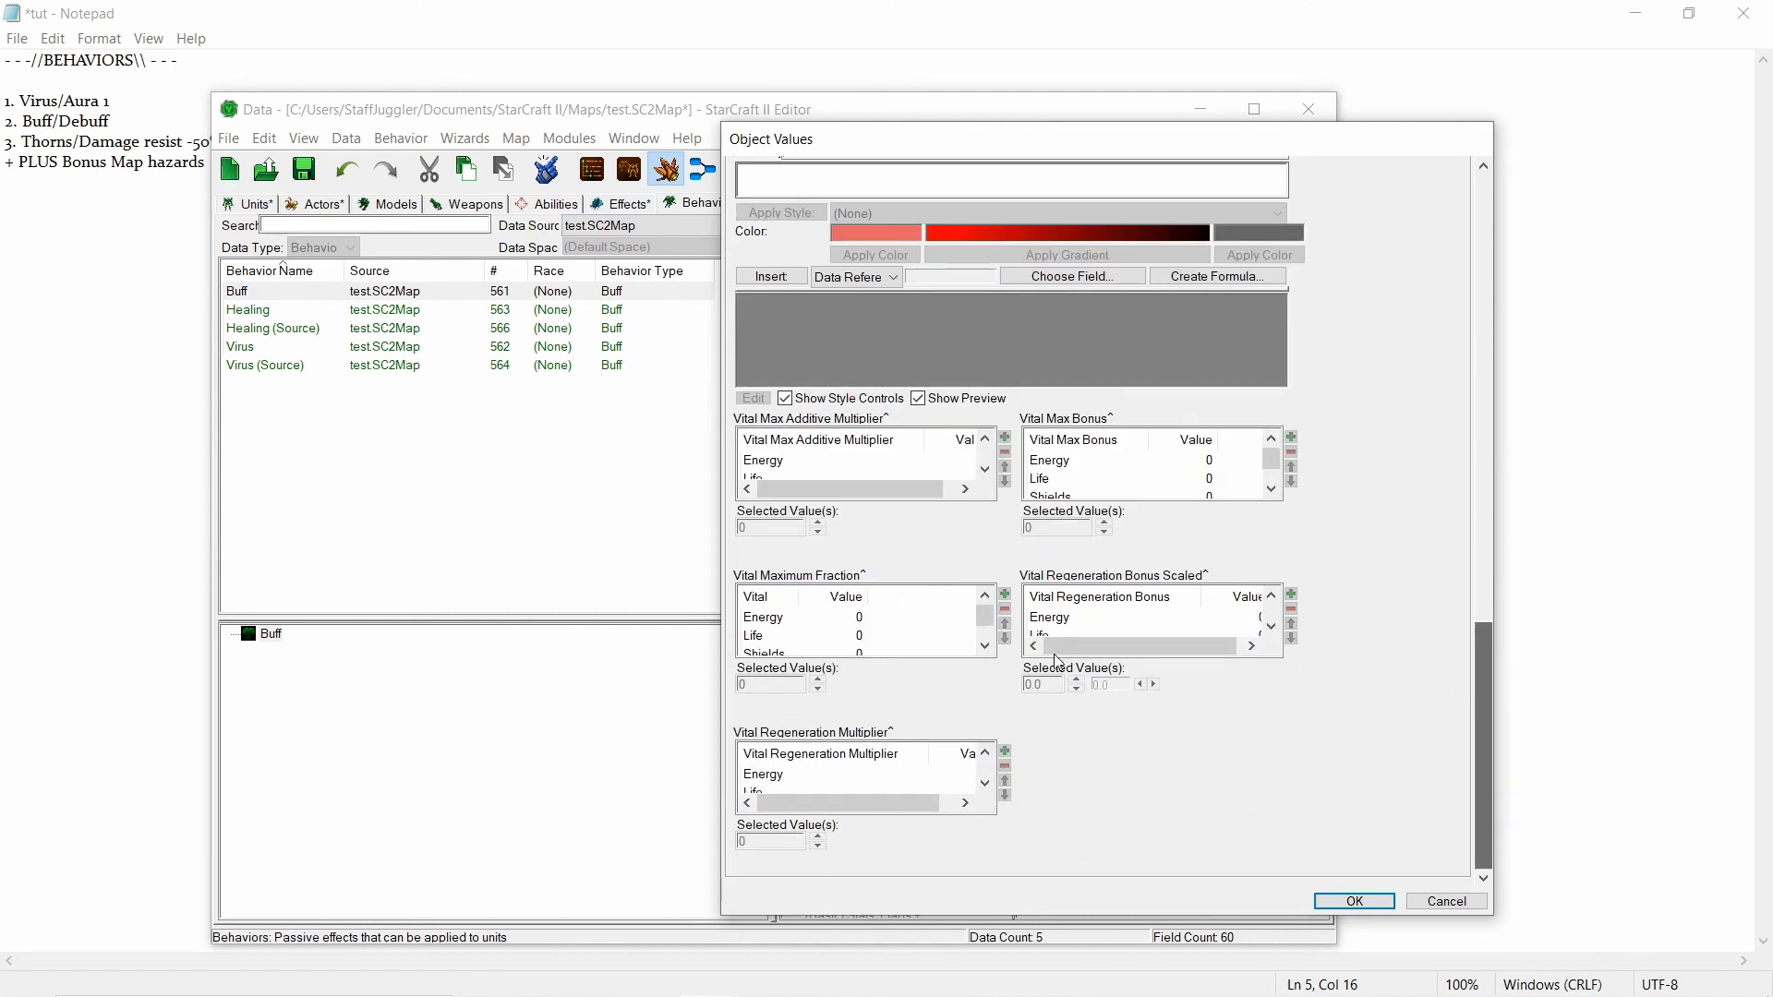
pyautogui.click(1064, 461)
pyautogui.click(1074, 479)
pyautogui.click(1087, 464)
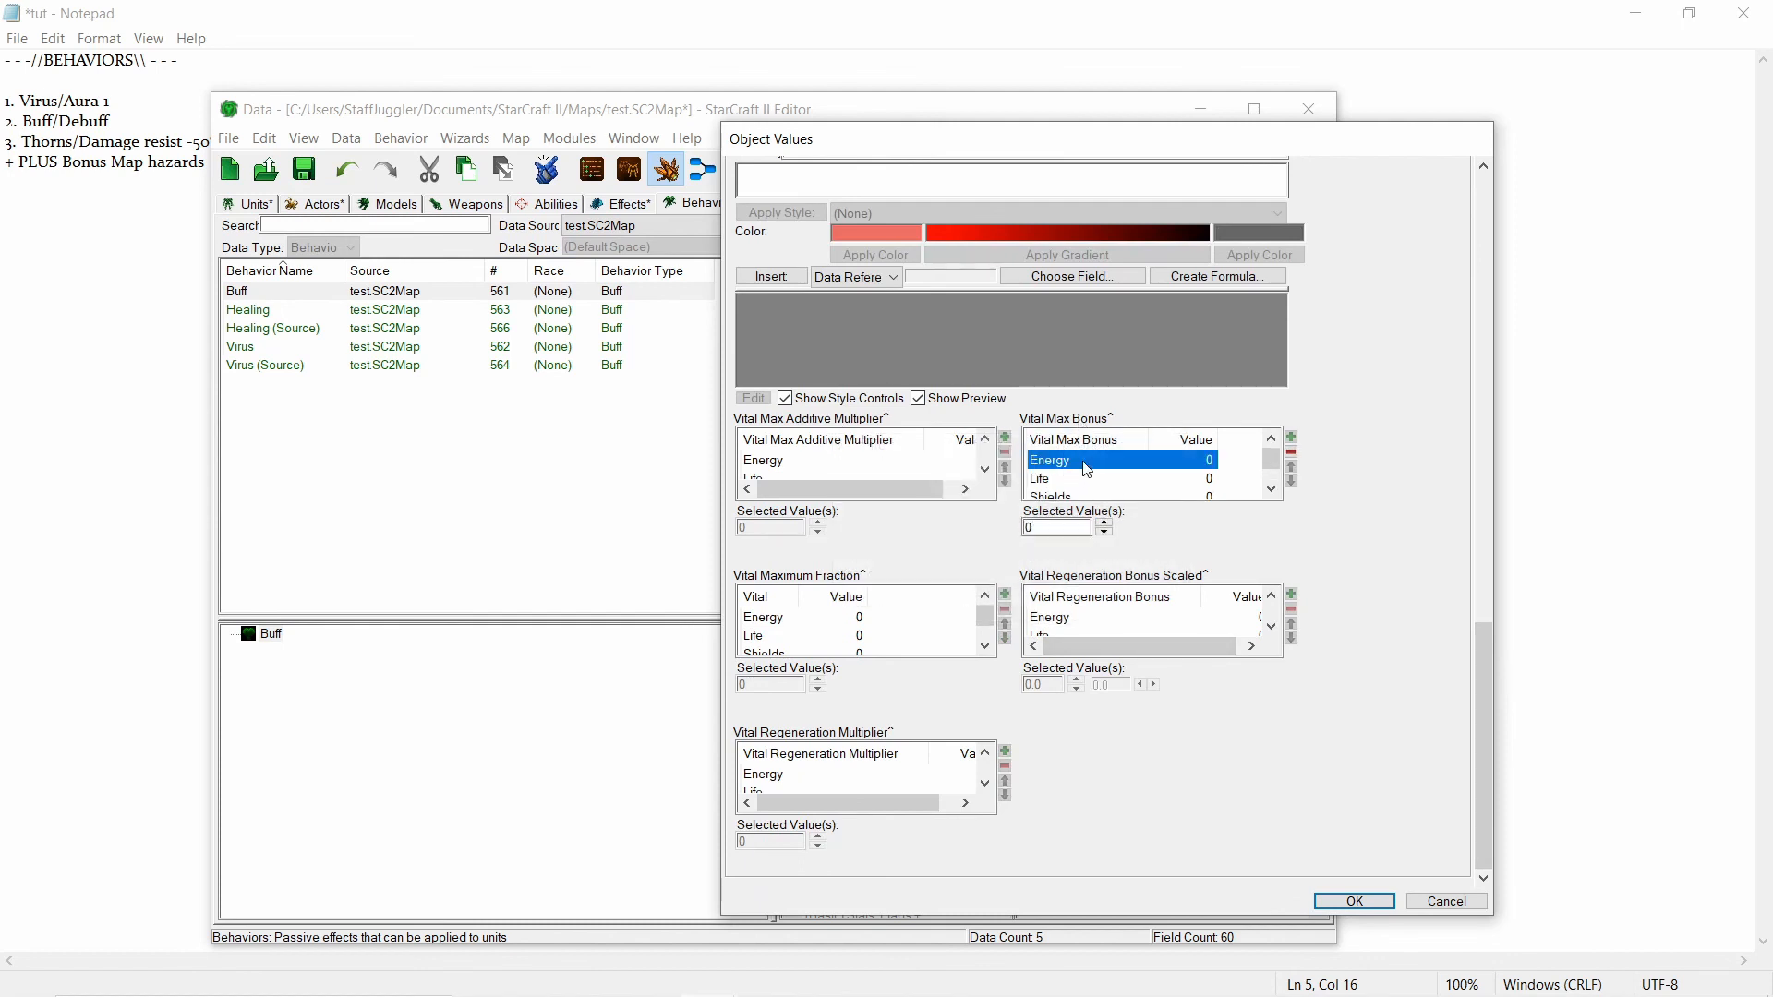
pyautogui.click(1071, 480)
pyautogui.click(1073, 462)
pyautogui.click(1076, 479)
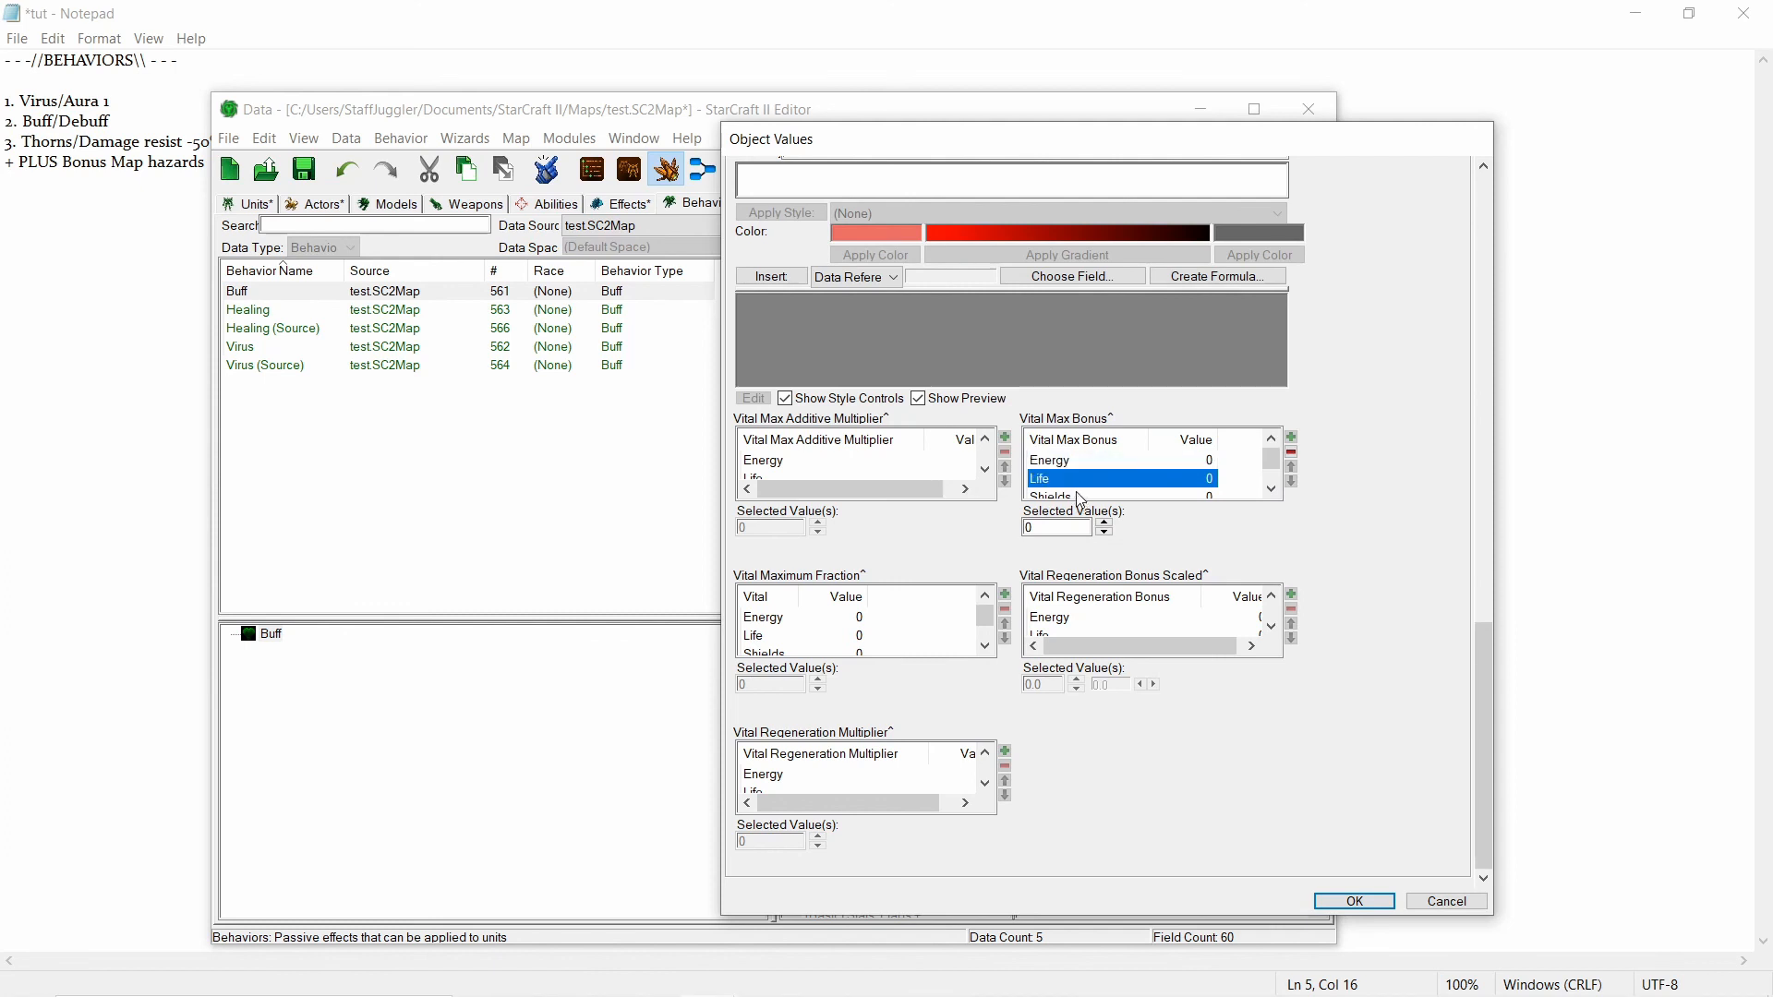
pyautogui.click(1080, 495)
# Examine the Energy entry of Vital Maximum Fraction and the entries of Vital Regeneration Bonus Scaled.
pyautogui.moveTo(782, 586)
pyautogui.click(787, 619)
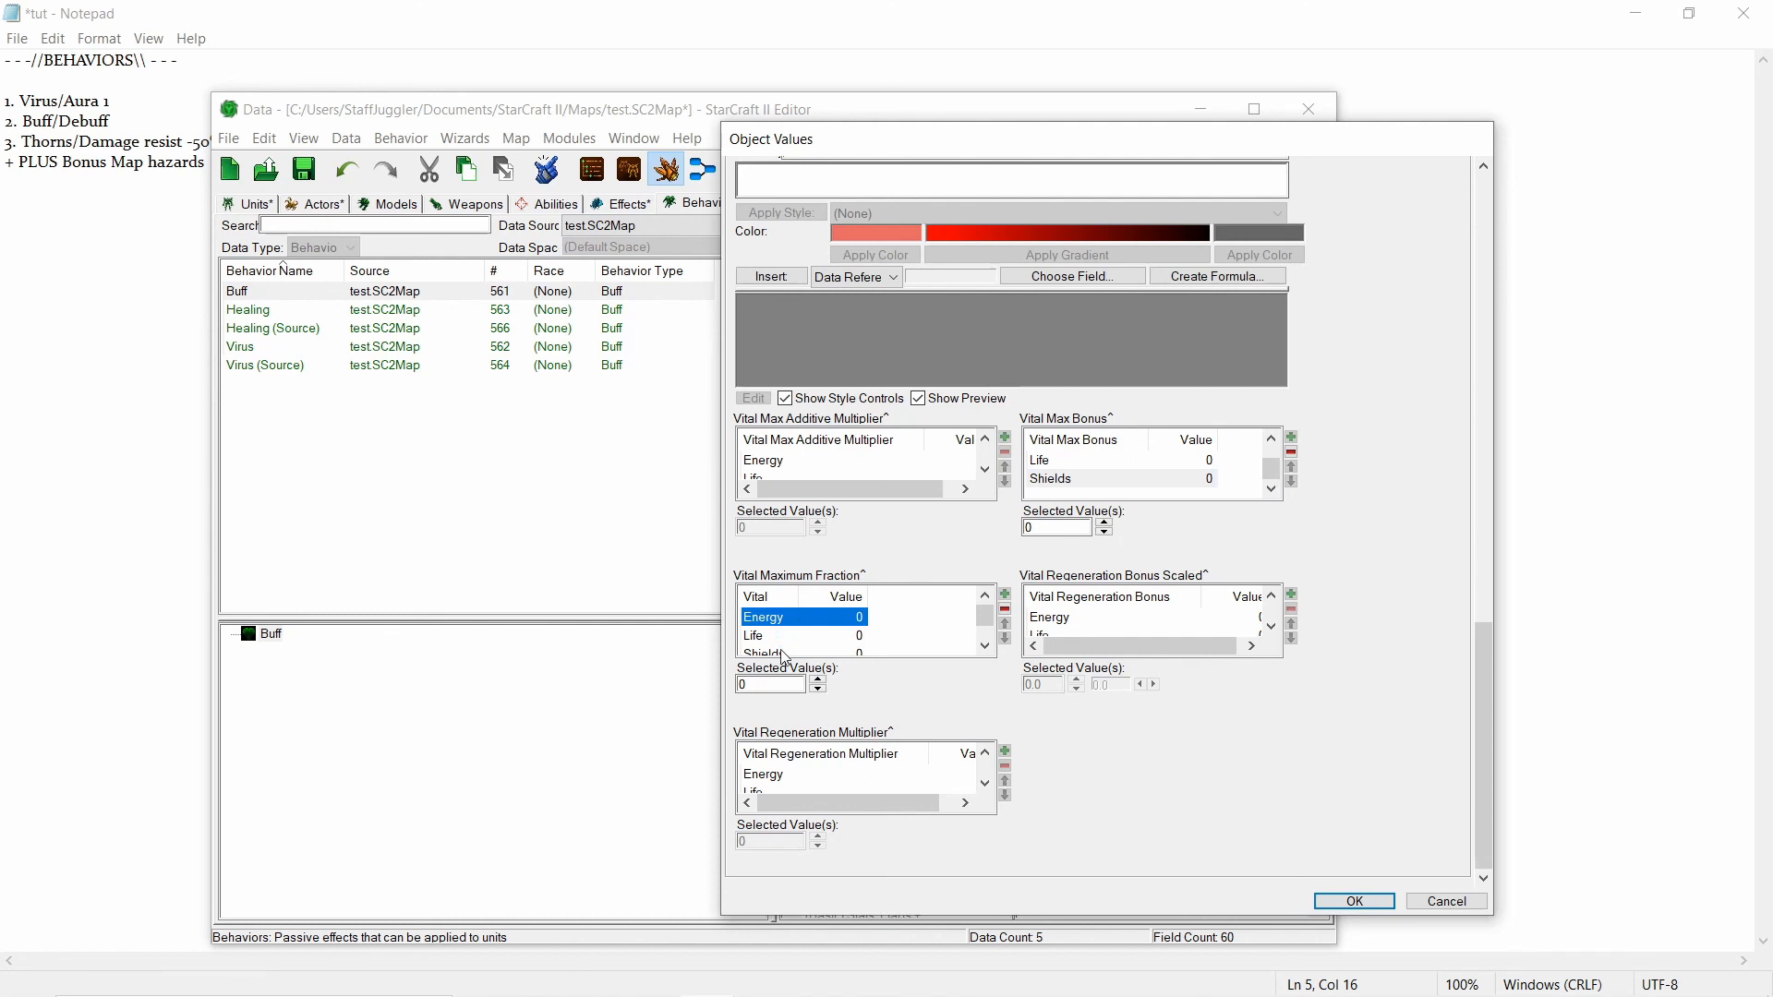
pyautogui.moveTo(1077, 425)
pyautogui.moveTo(1147, 582)
pyautogui.click(1088, 624)
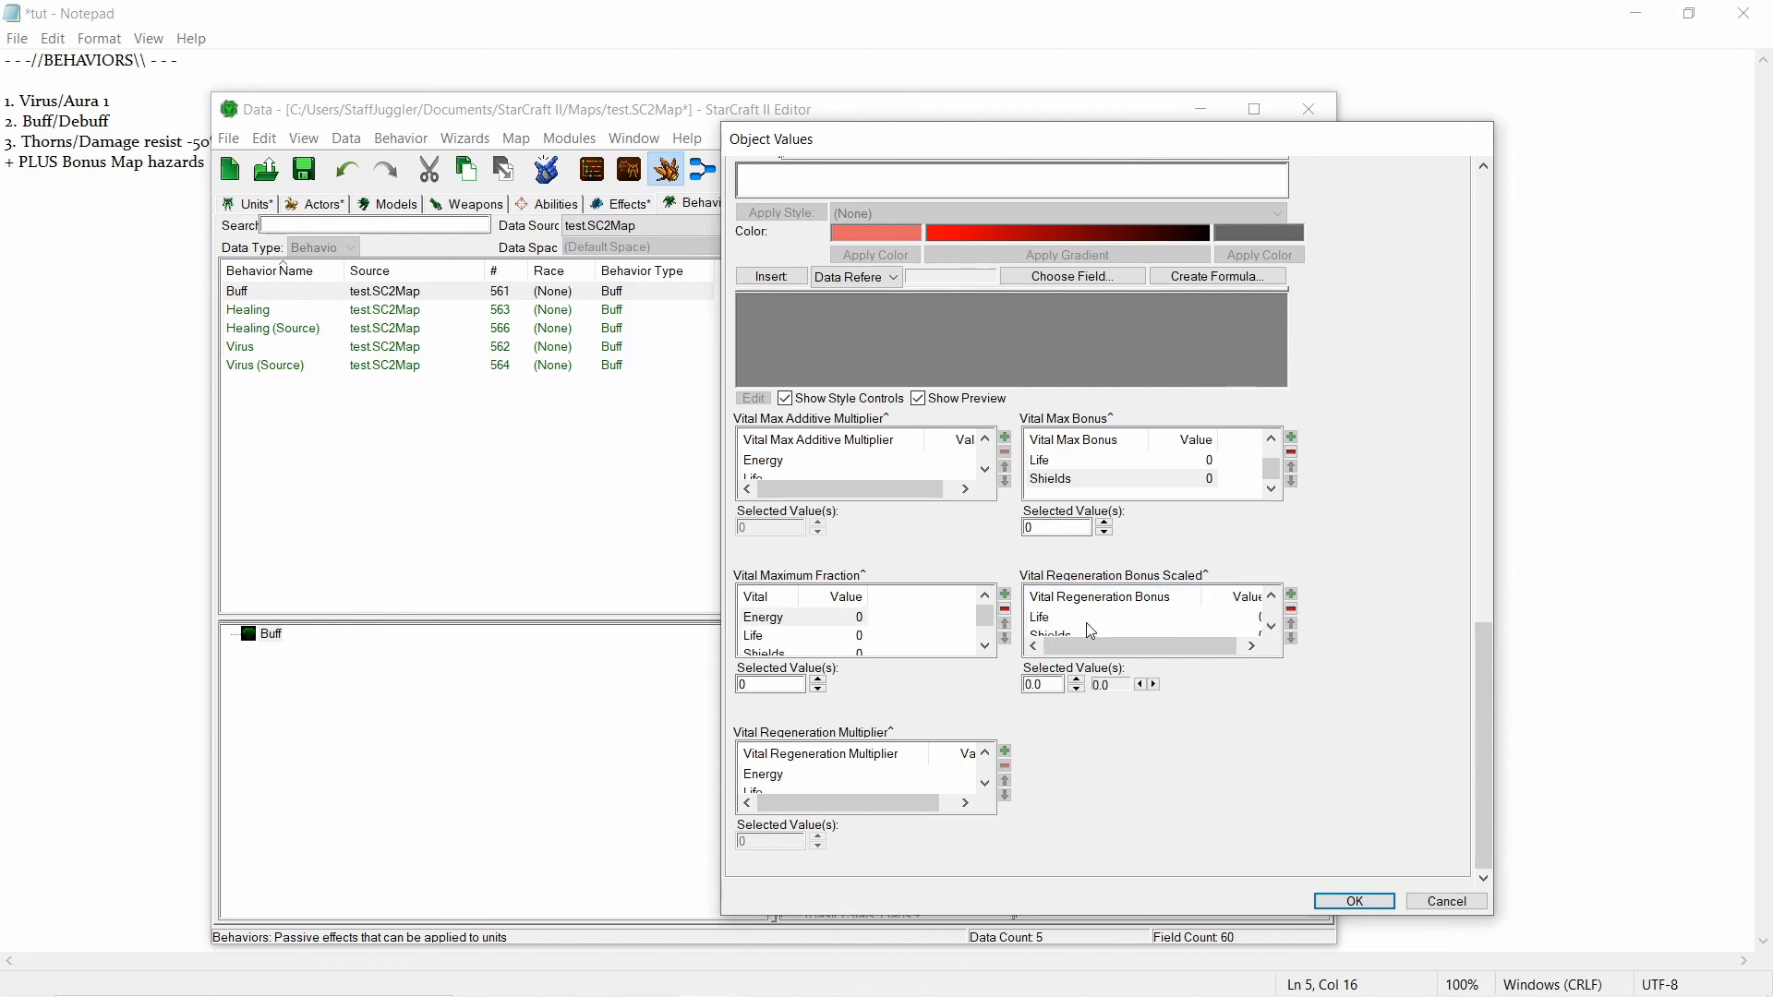
pyautogui.click(1081, 633)
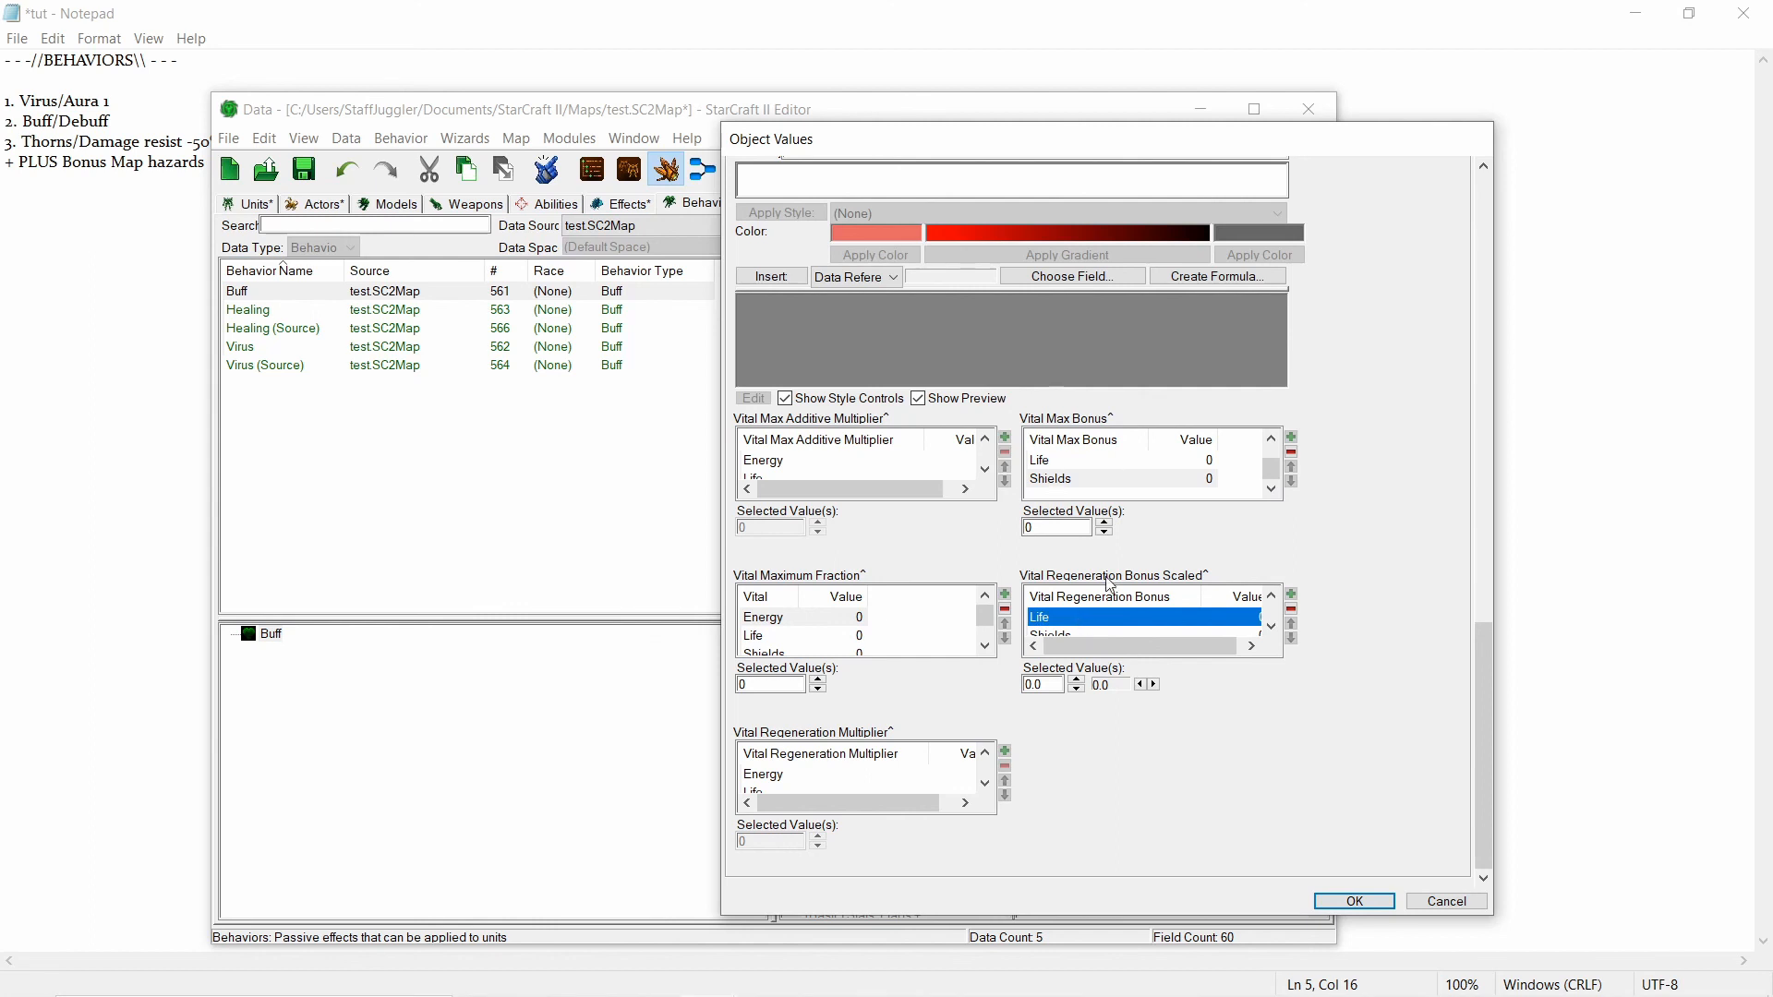
# Read the description of Vital Regeneration Multiplier and examine its Energy and Life entries.
pyautogui.moveTo(855, 733)
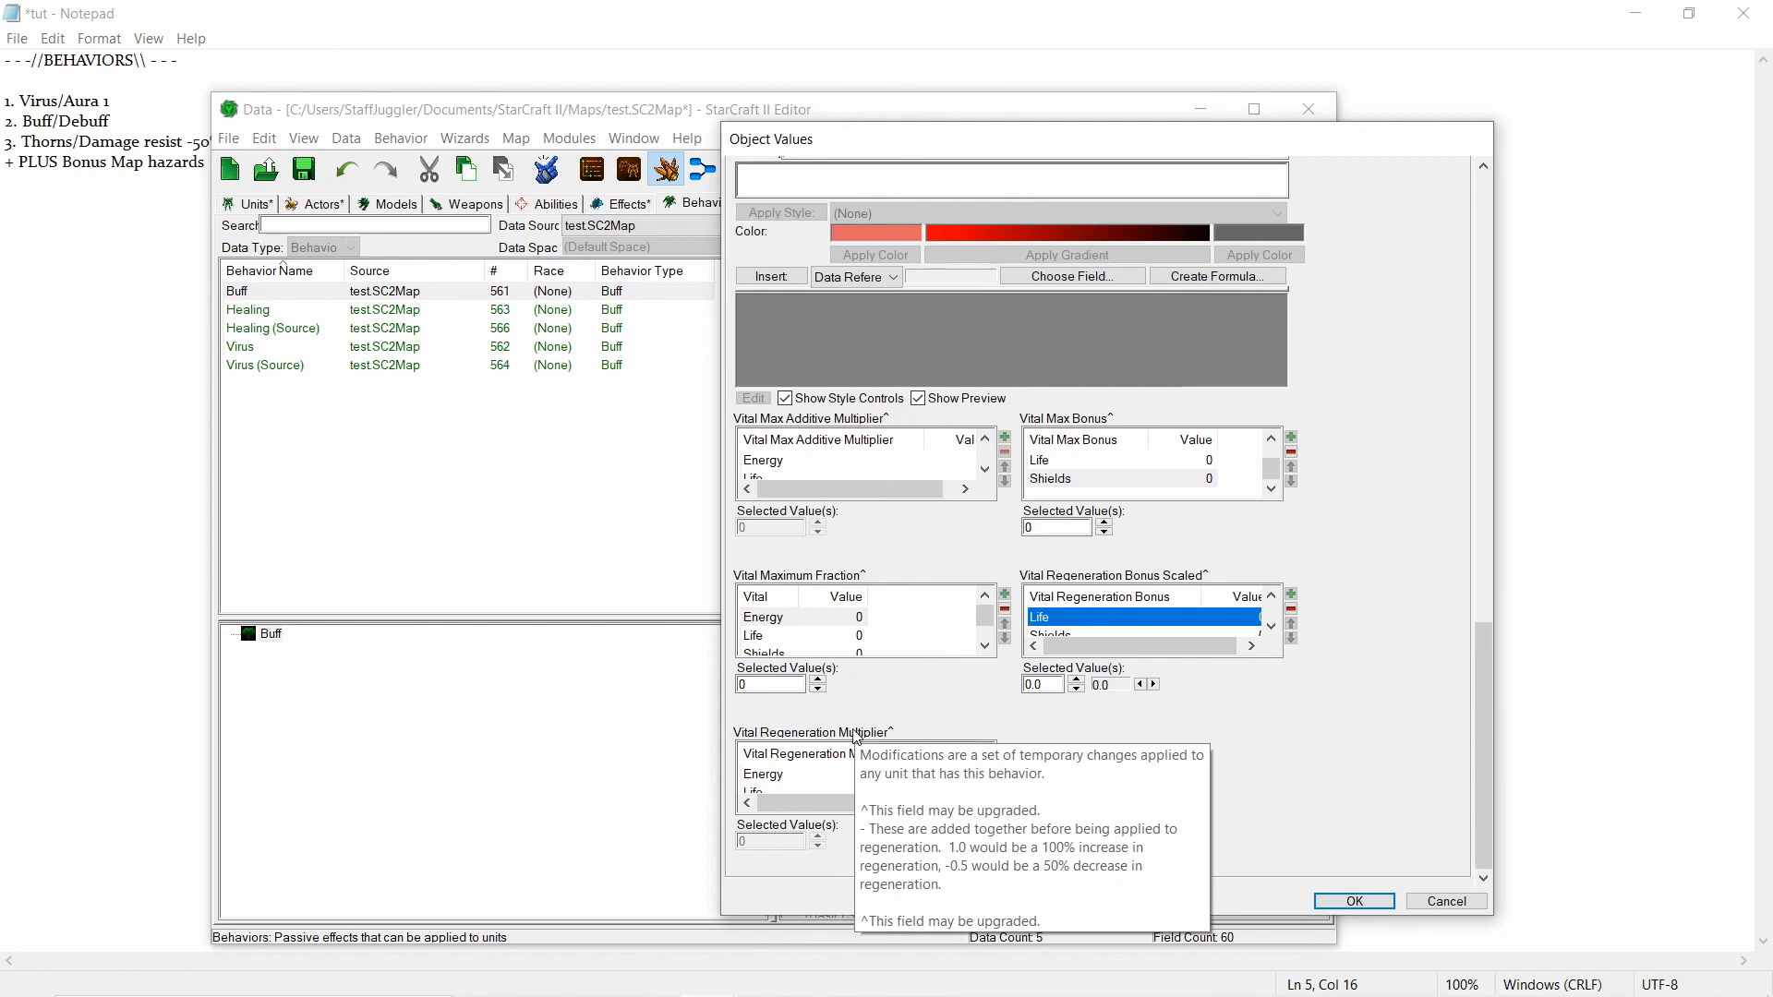
pyautogui.click(859, 776)
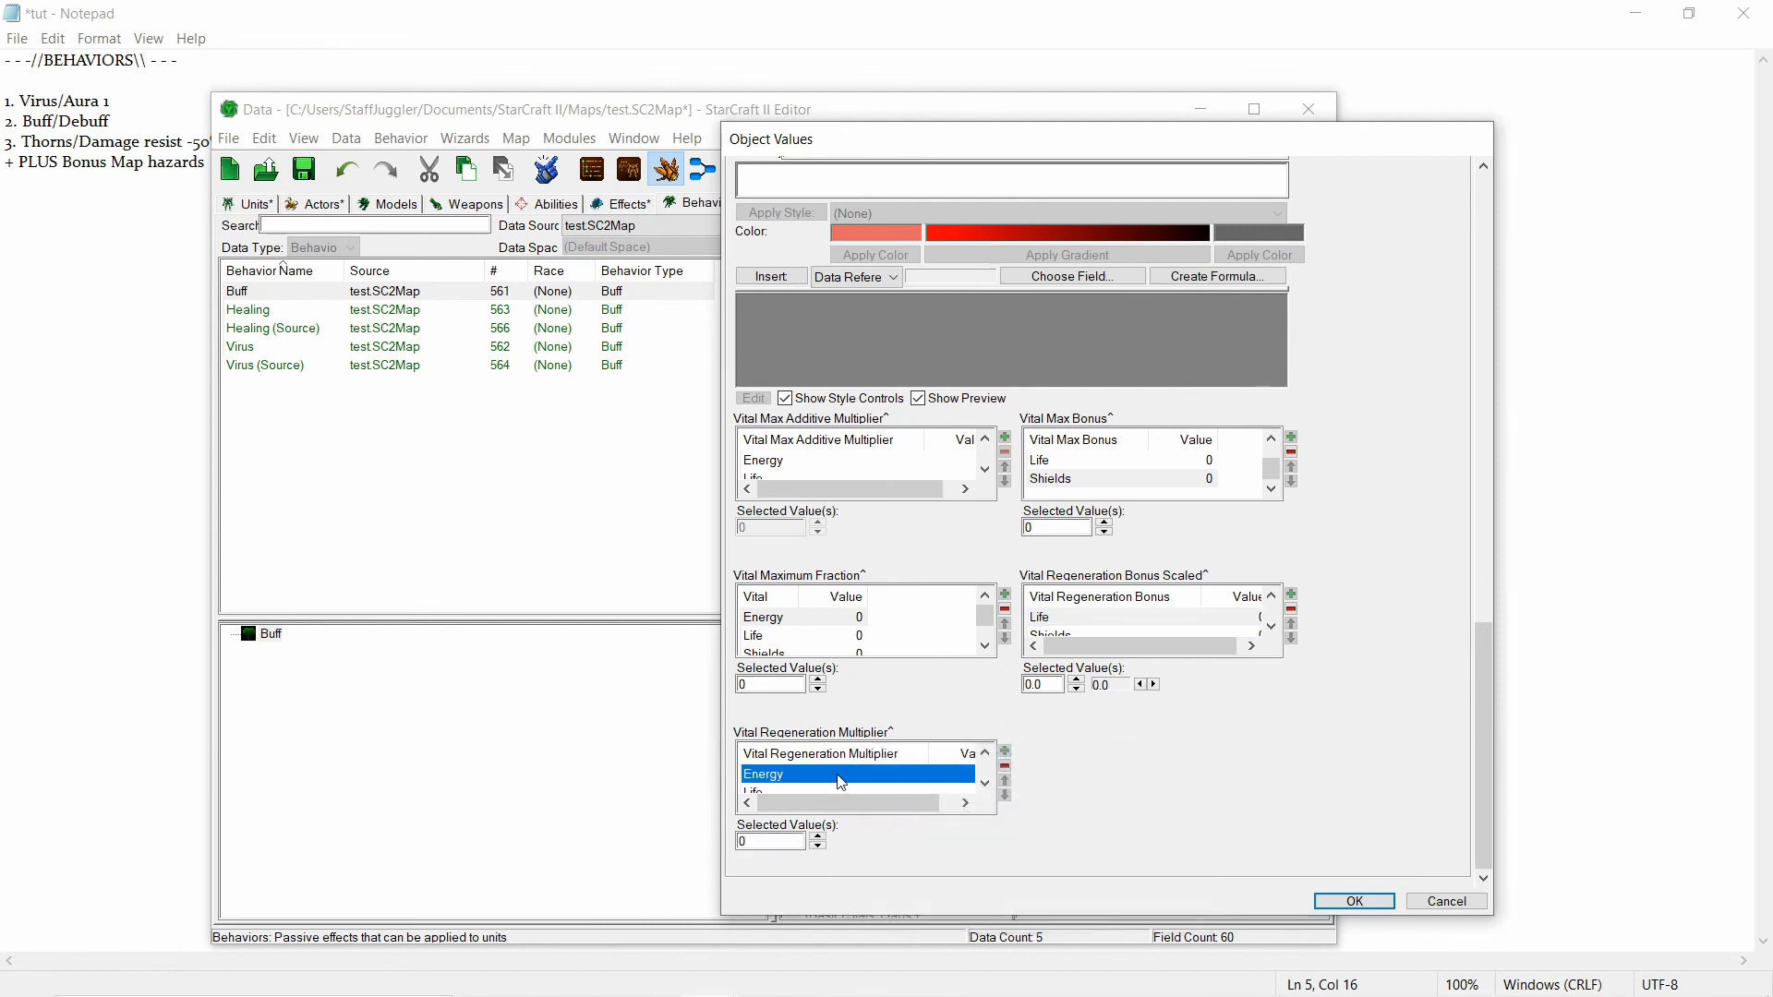
pyautogui.click(775, 790)
pyautogui.scroll(2, 804, 786)
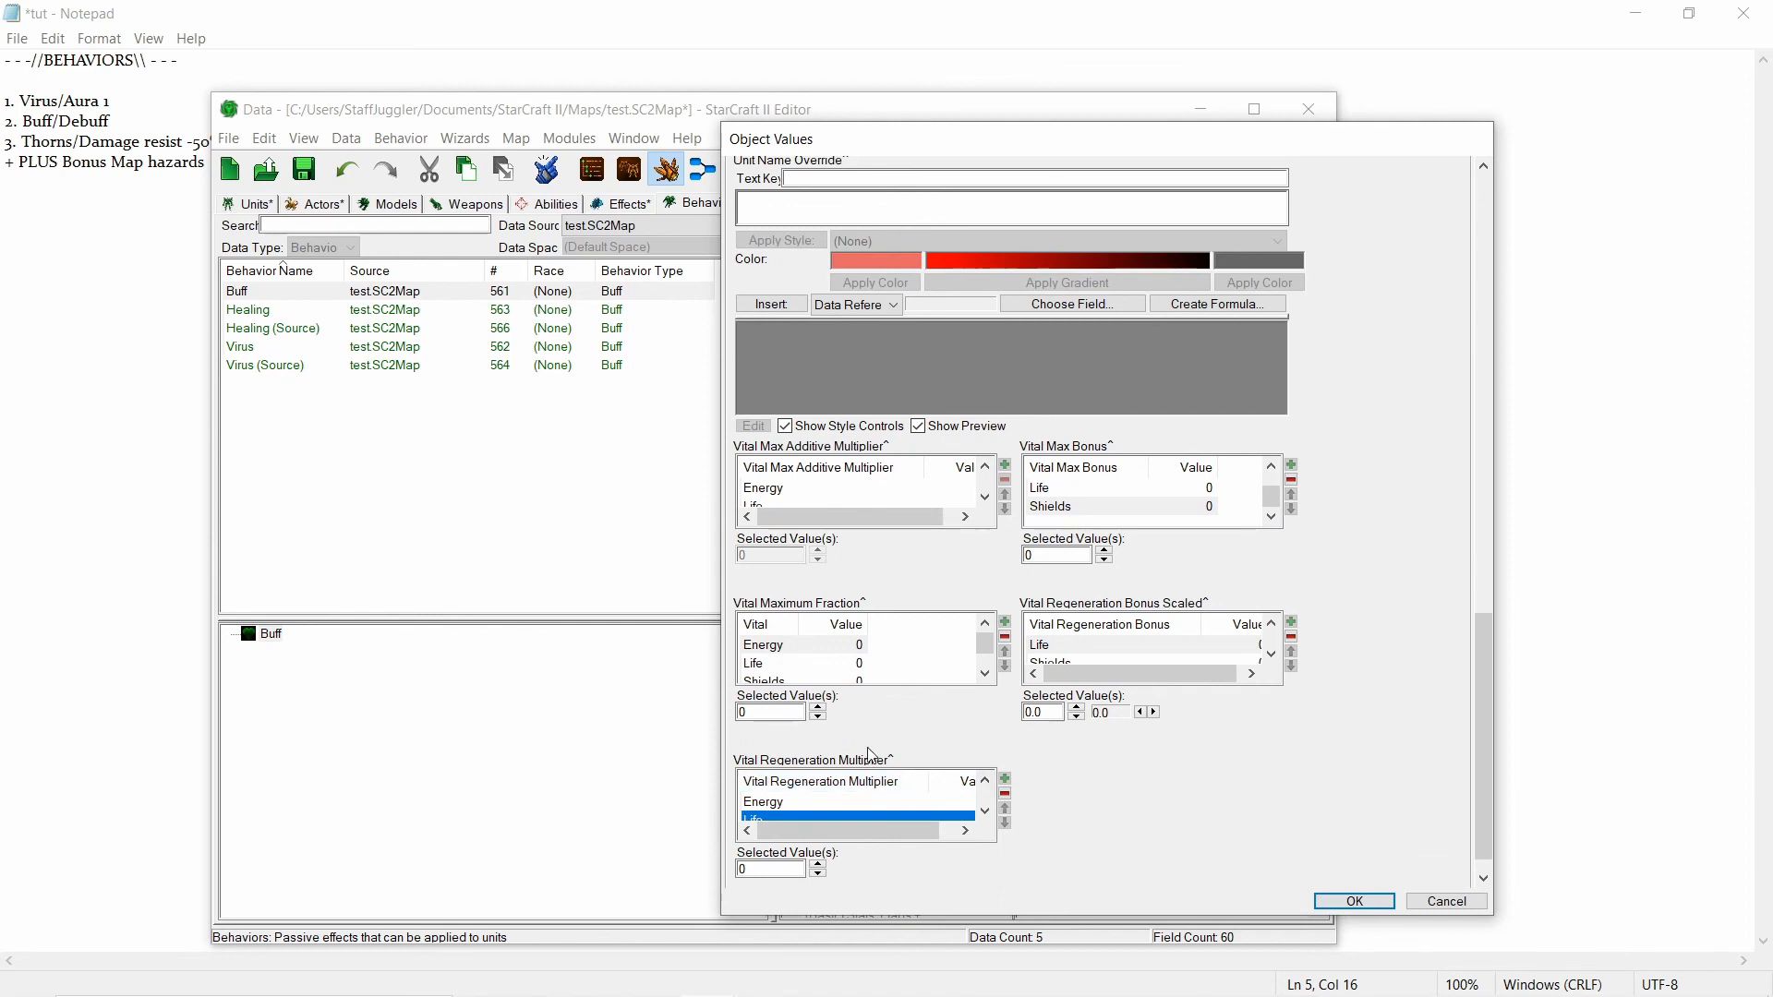
pyautogui.moveTo(1131, 607)
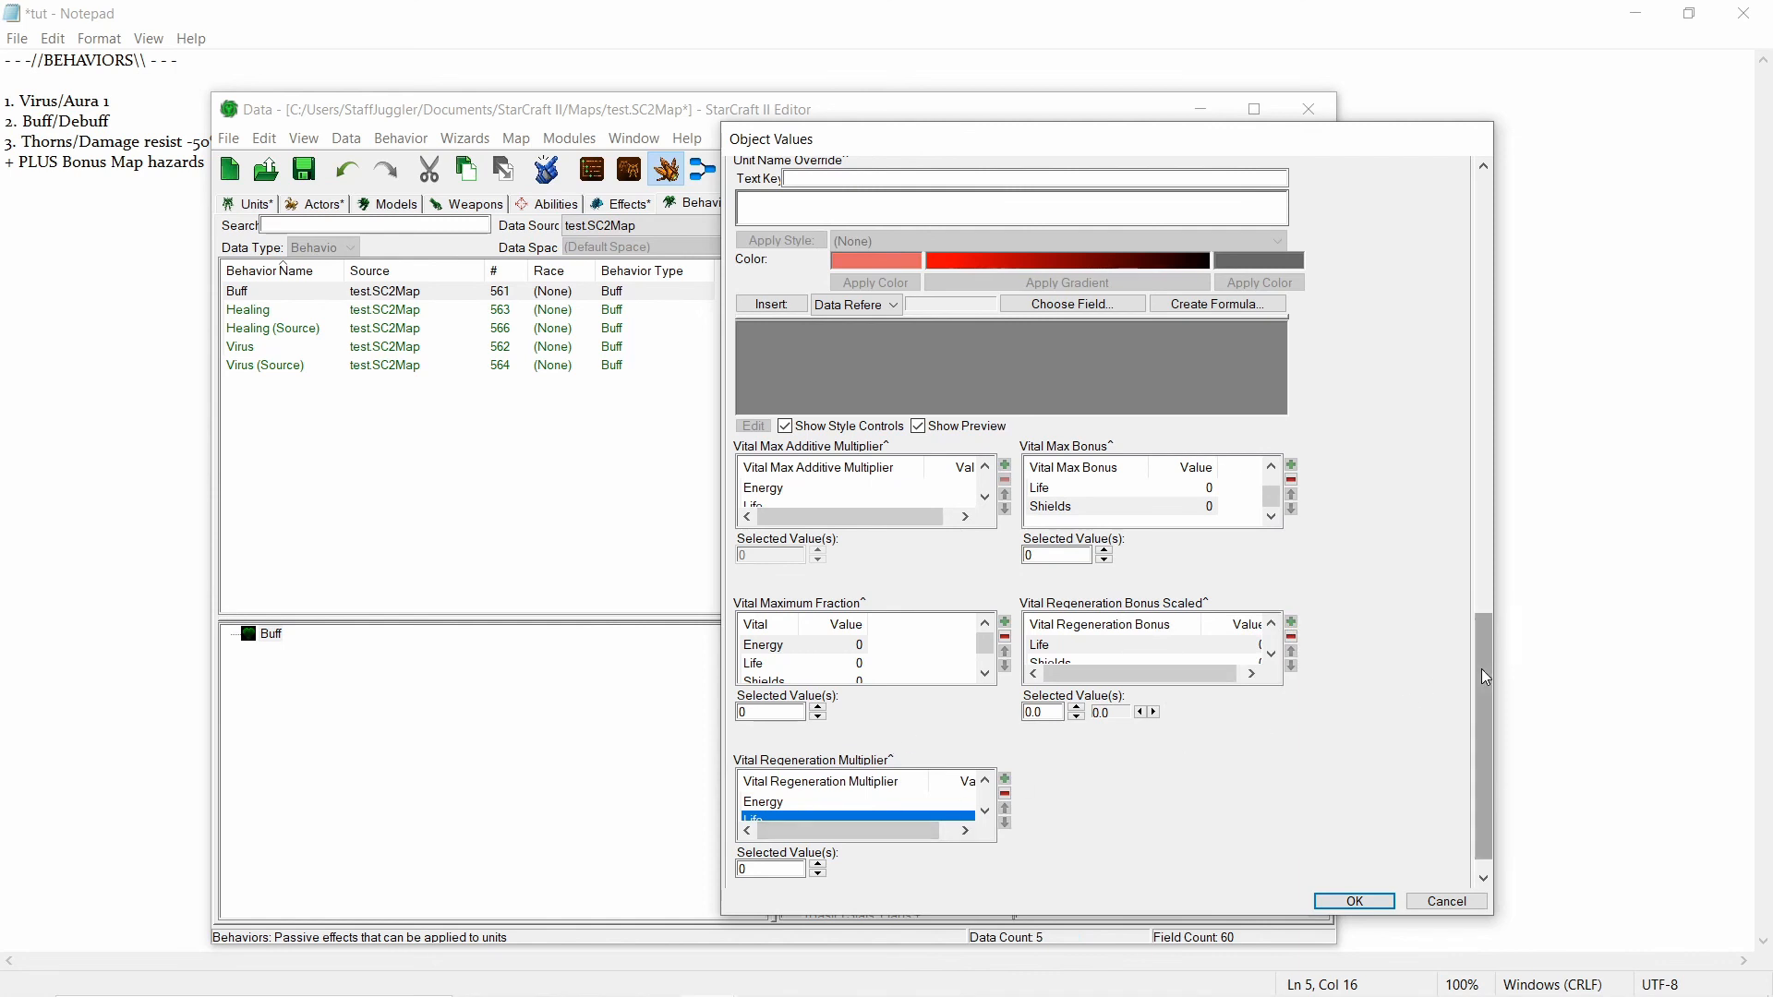
# Show the Resource section and the Weapon section of the Modification settings.
pyautogui.moveTo(1481, 669); pyautogui.dragTo(1361, 213)
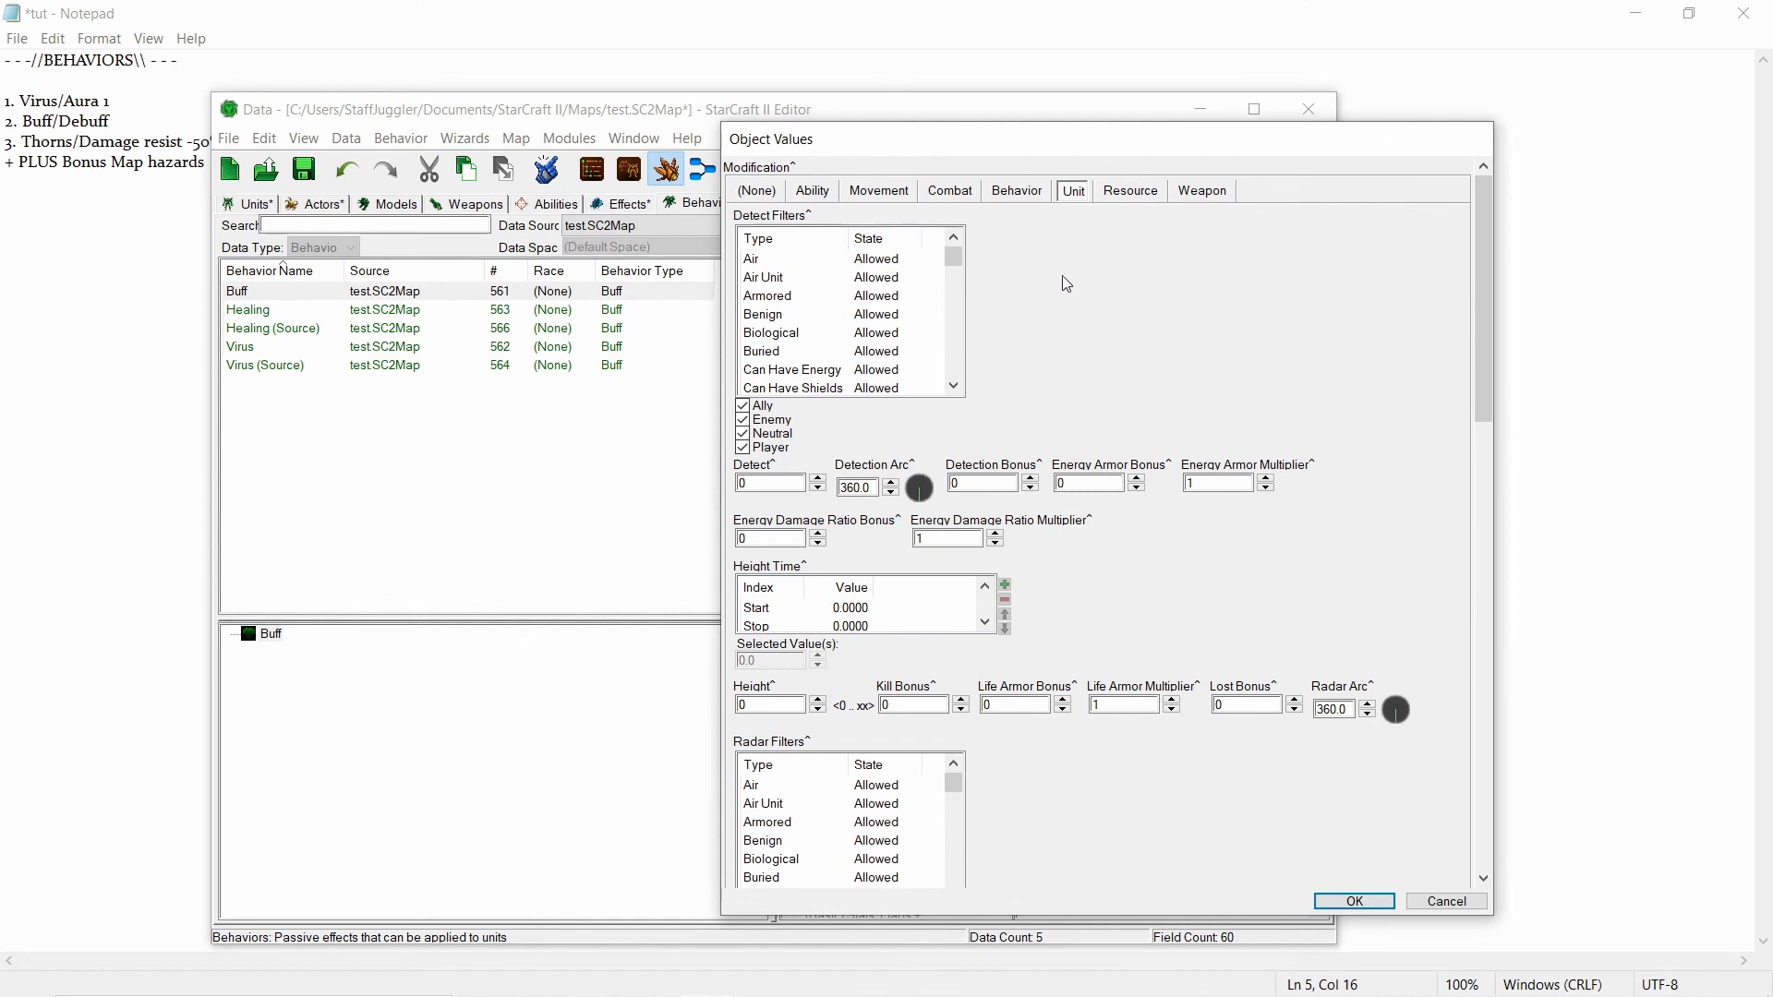
pyautogui.click(1134, 195)
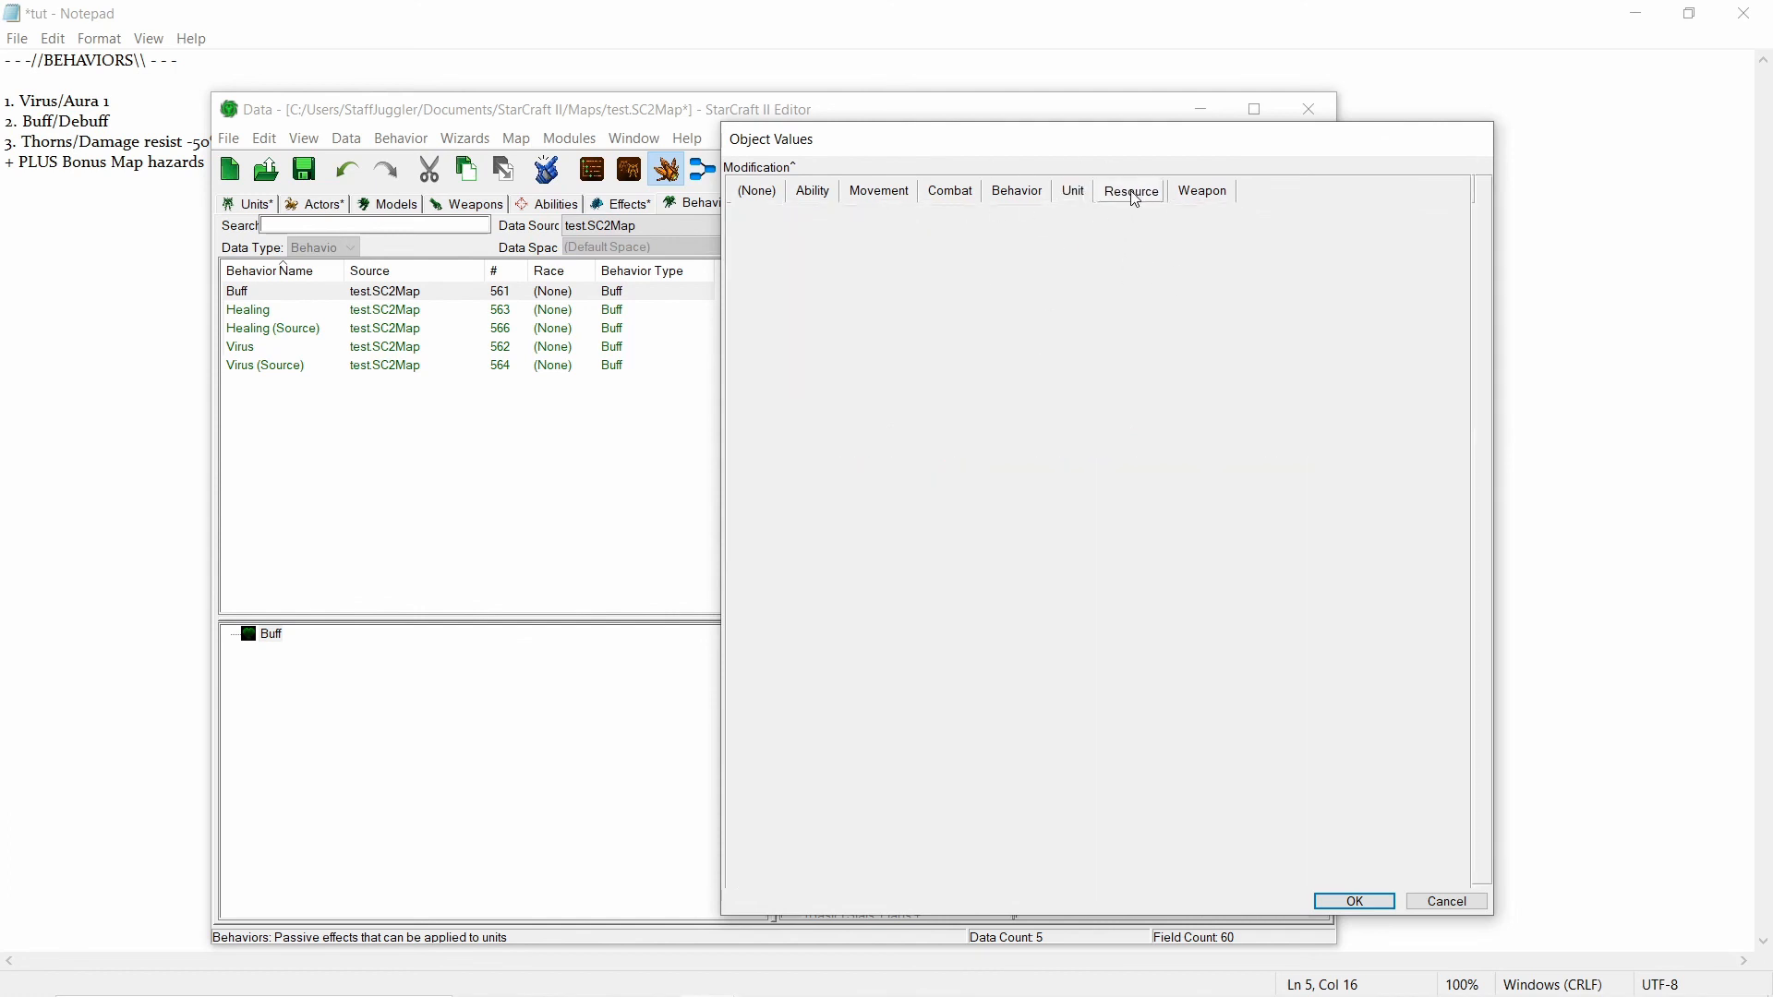
pyautogui.click(1204, 196)
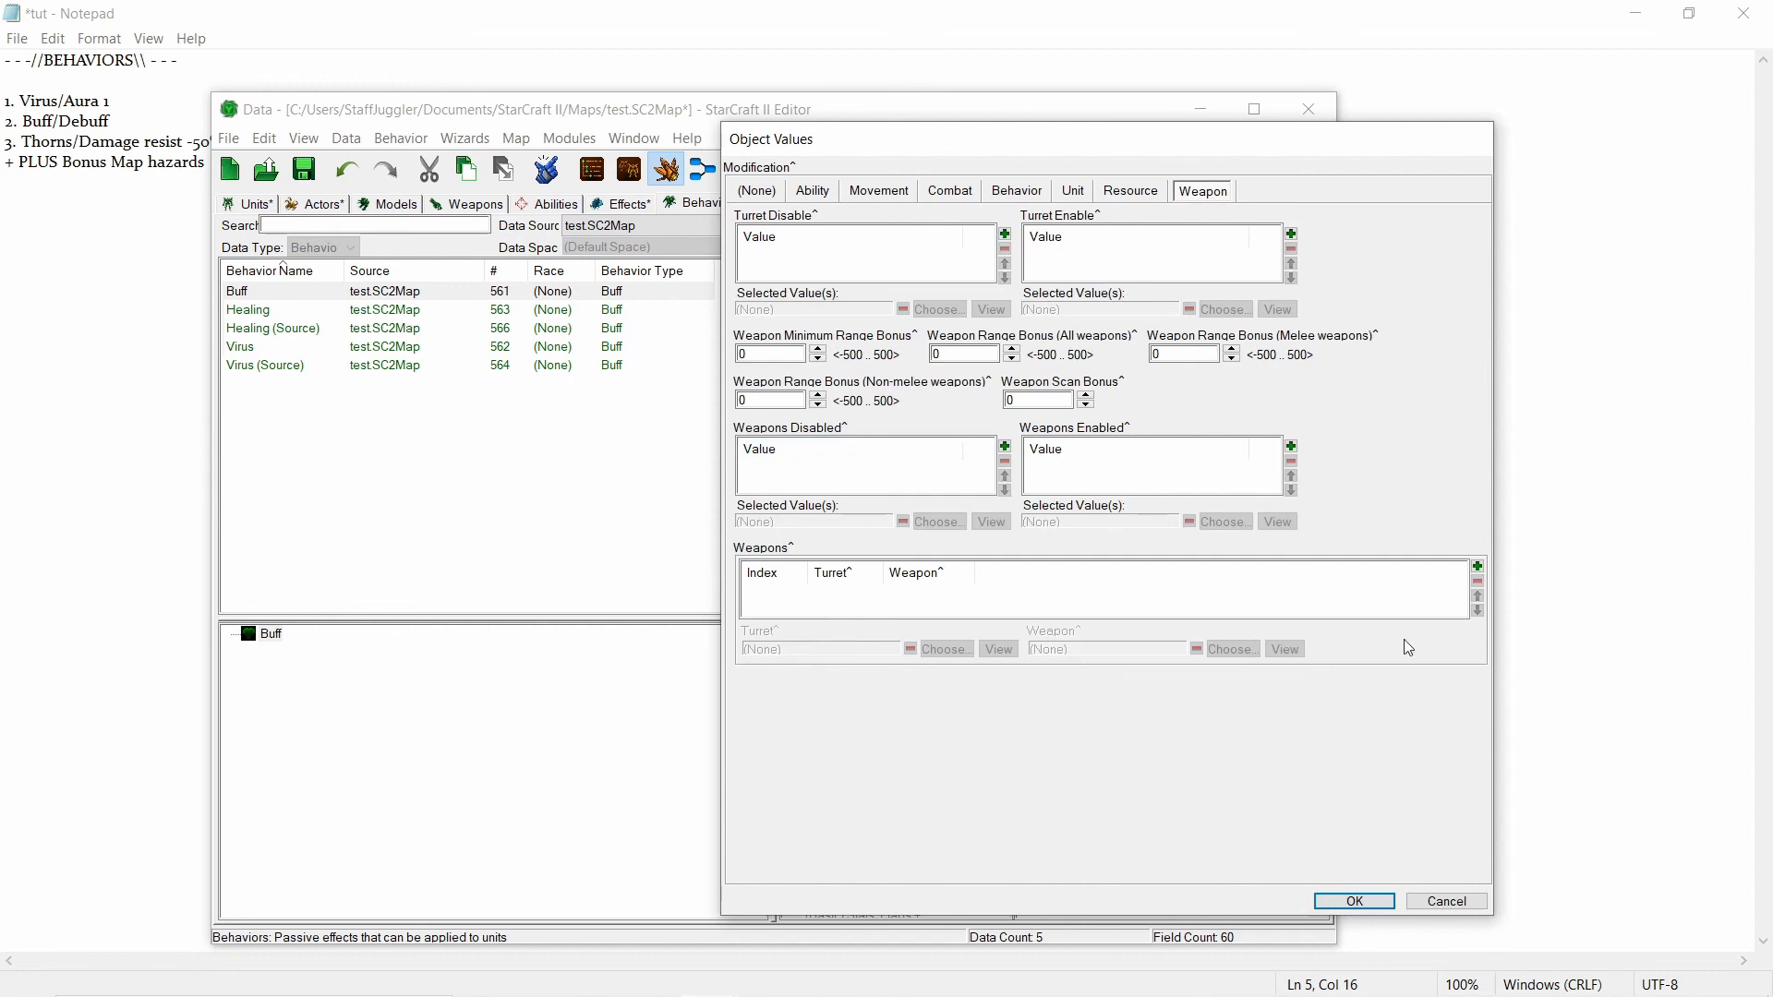
# Add an empty entry to the Weapons list, remove it, and select the Weapon Range Bonus (All weapons) value.
pyautogui.click(1477, 565)
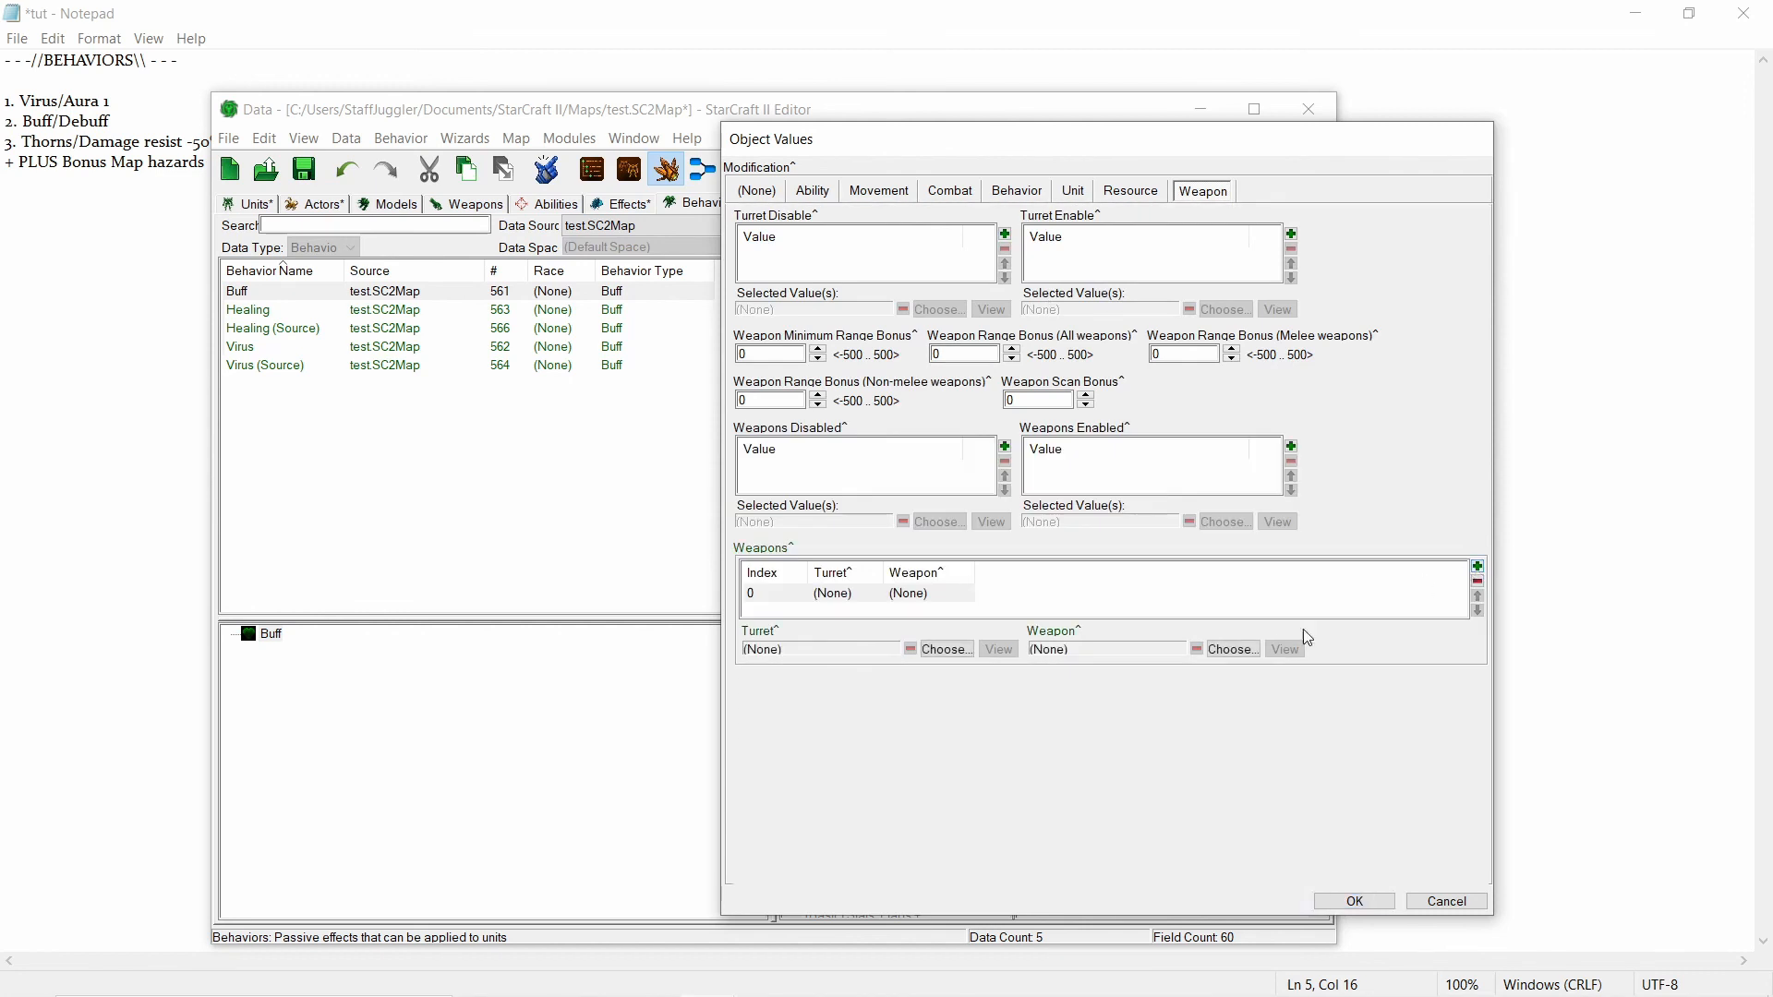
pyautogui.click(1477, 581)
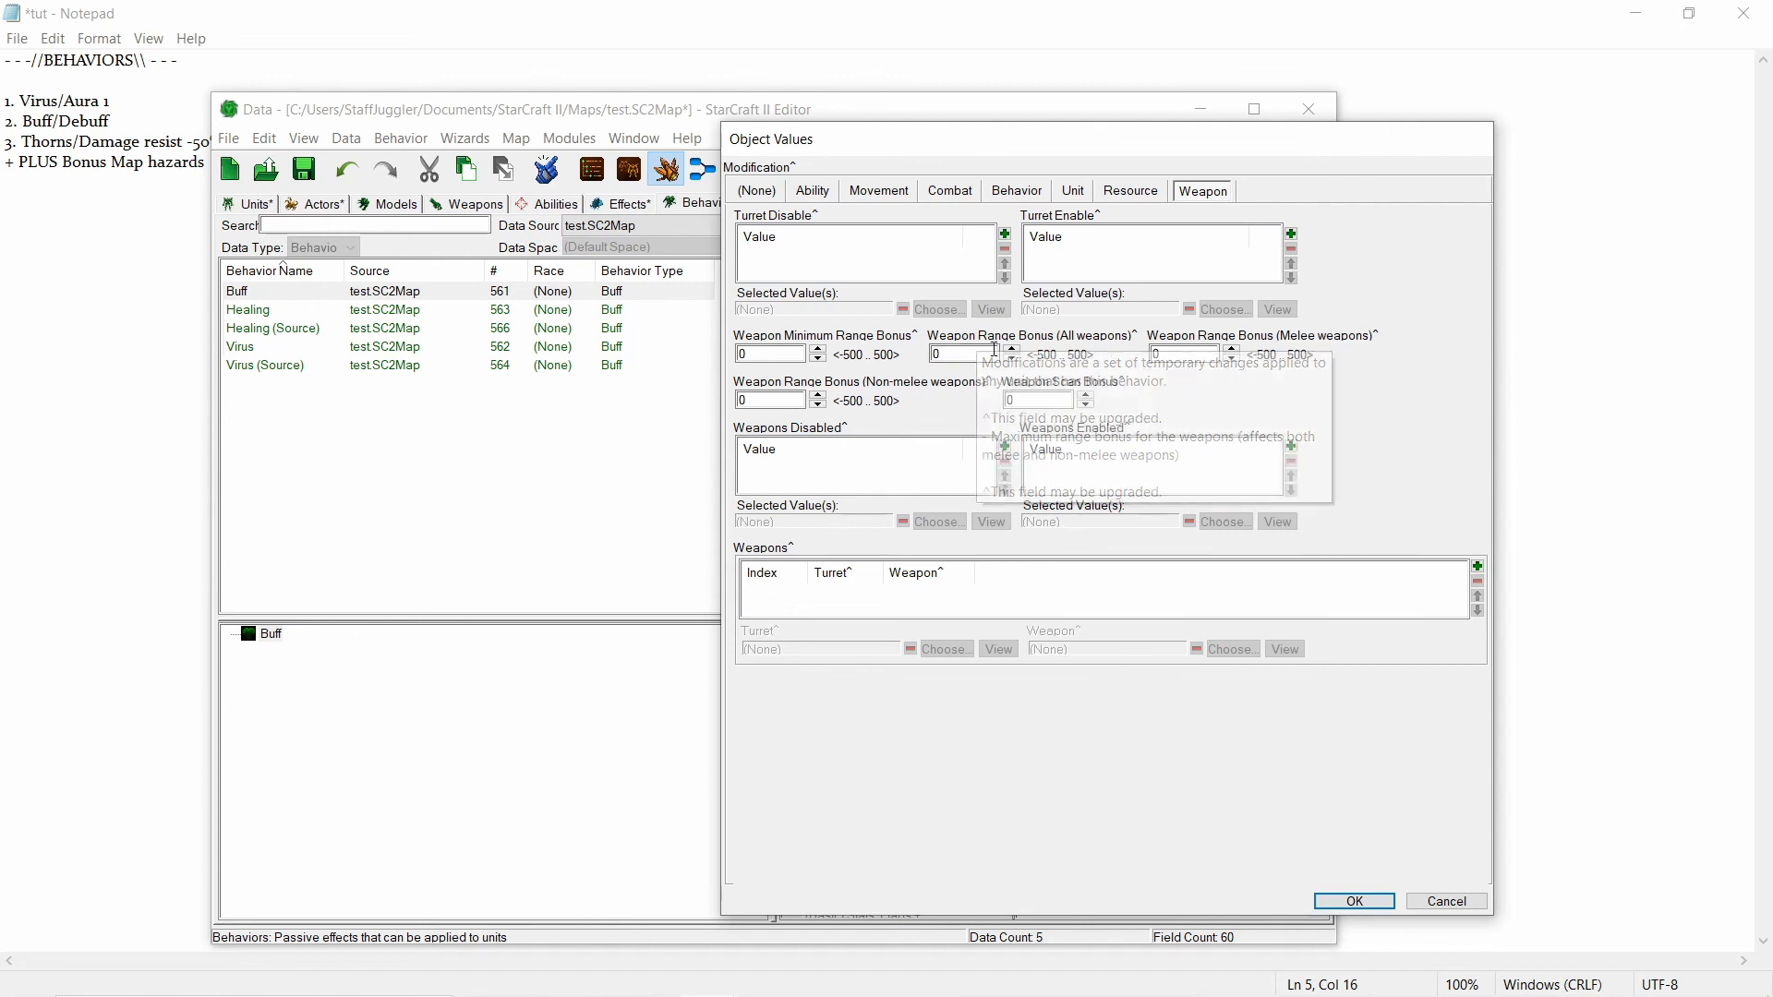
pyautogui.moveTo(972, 353); pyautogui.dragTo(913, 353)
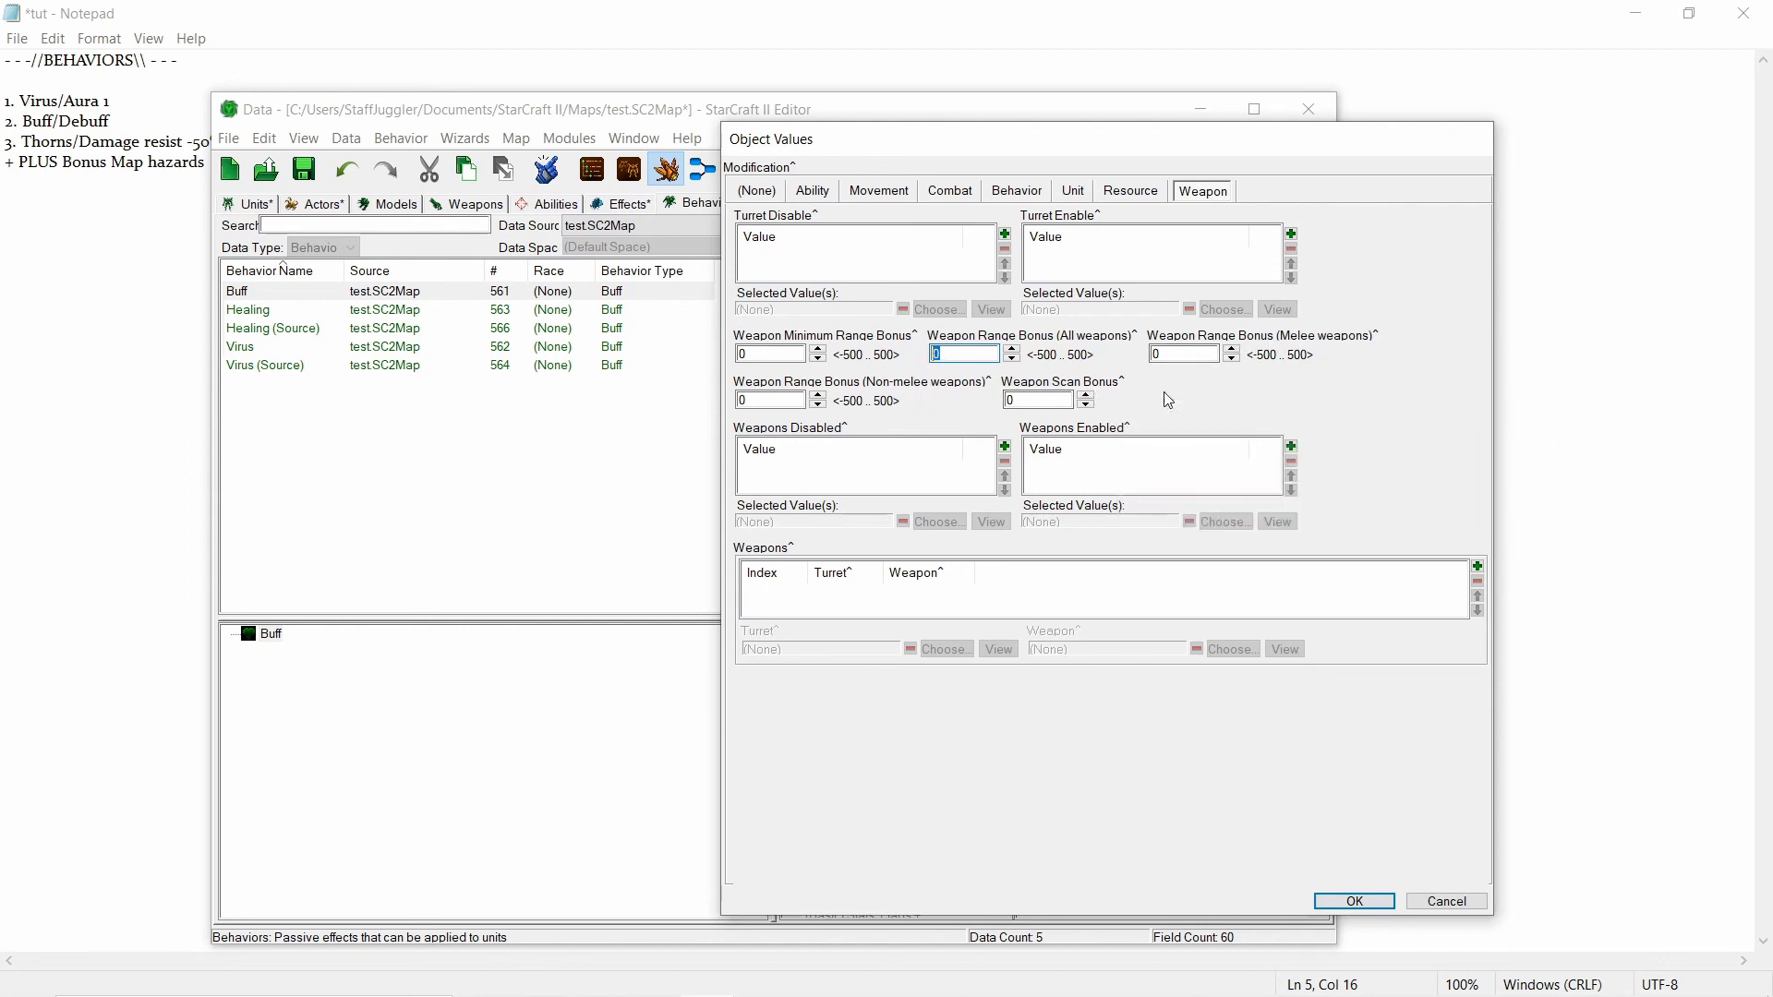
# Try Weapon Scan Bonus values of 5 and 20, reset it to 0, and close the Modification settings without saving.
pyautogui.click(1006, 399)
pyautogui.write('5')
pyautogui.doubleClick(1027, 400)
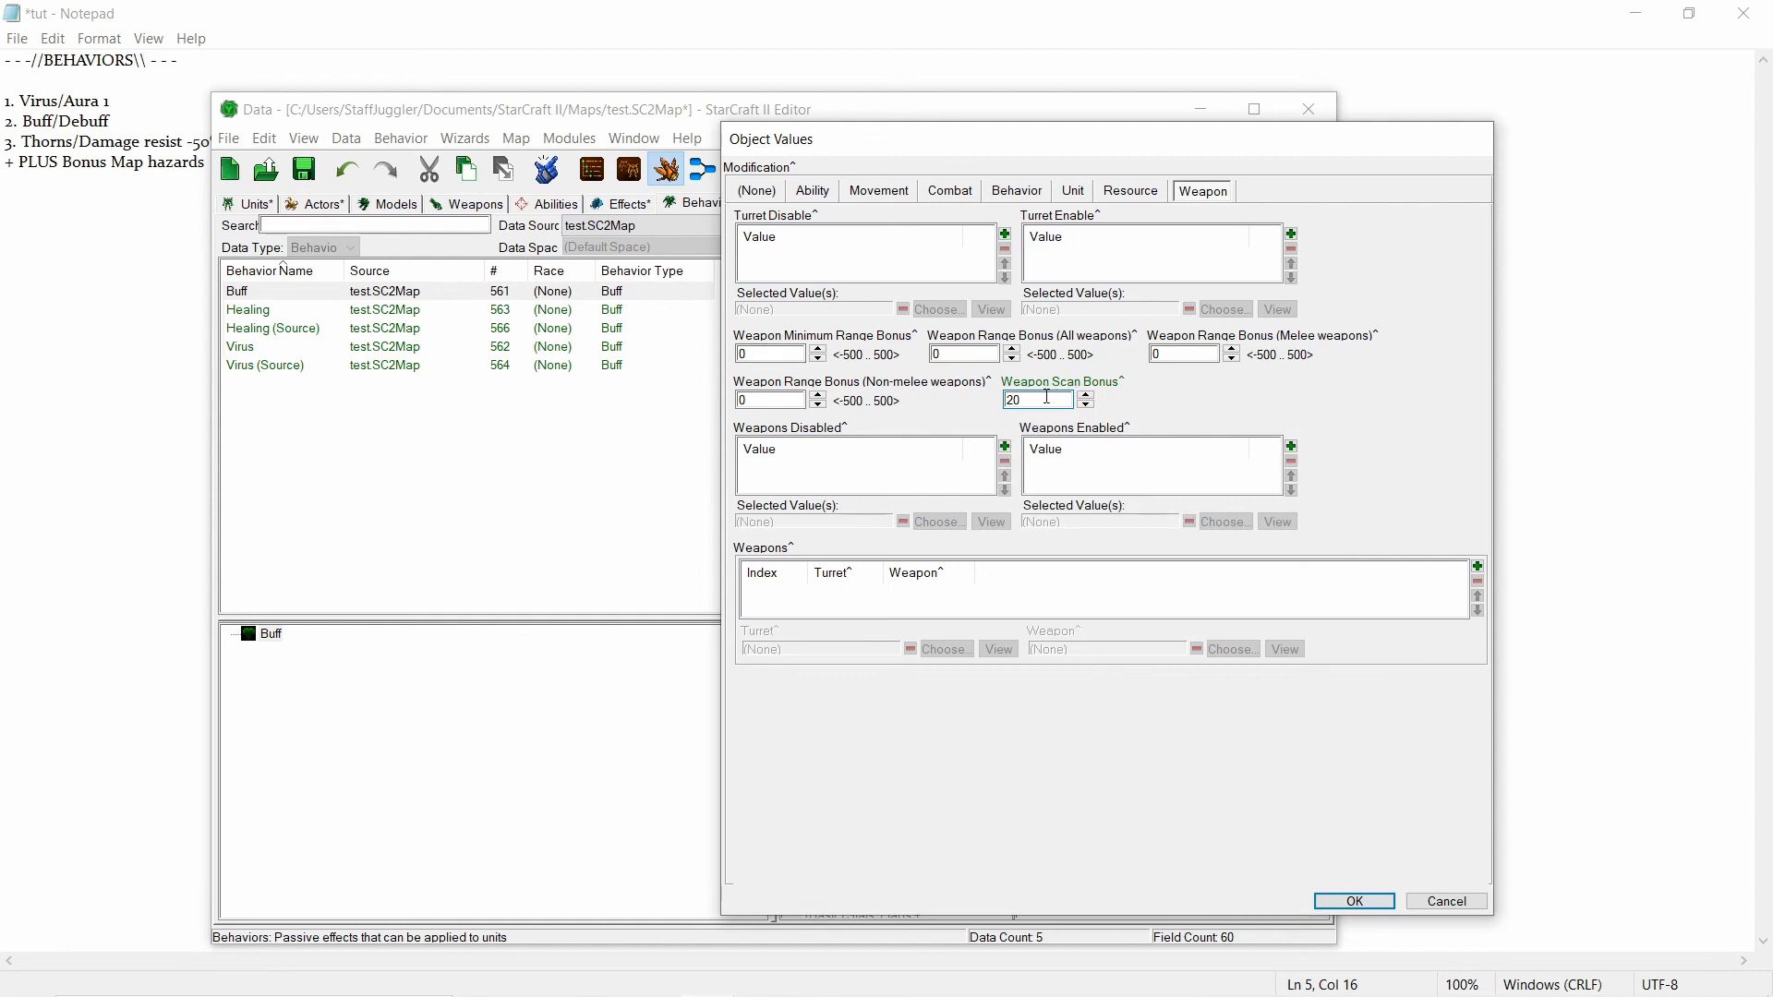
pyautogui.moveTo(1046, 398); pyautogui.dragTo(975, 396)
pyautogui.write('0')
pyautogui.click(1445, 902)
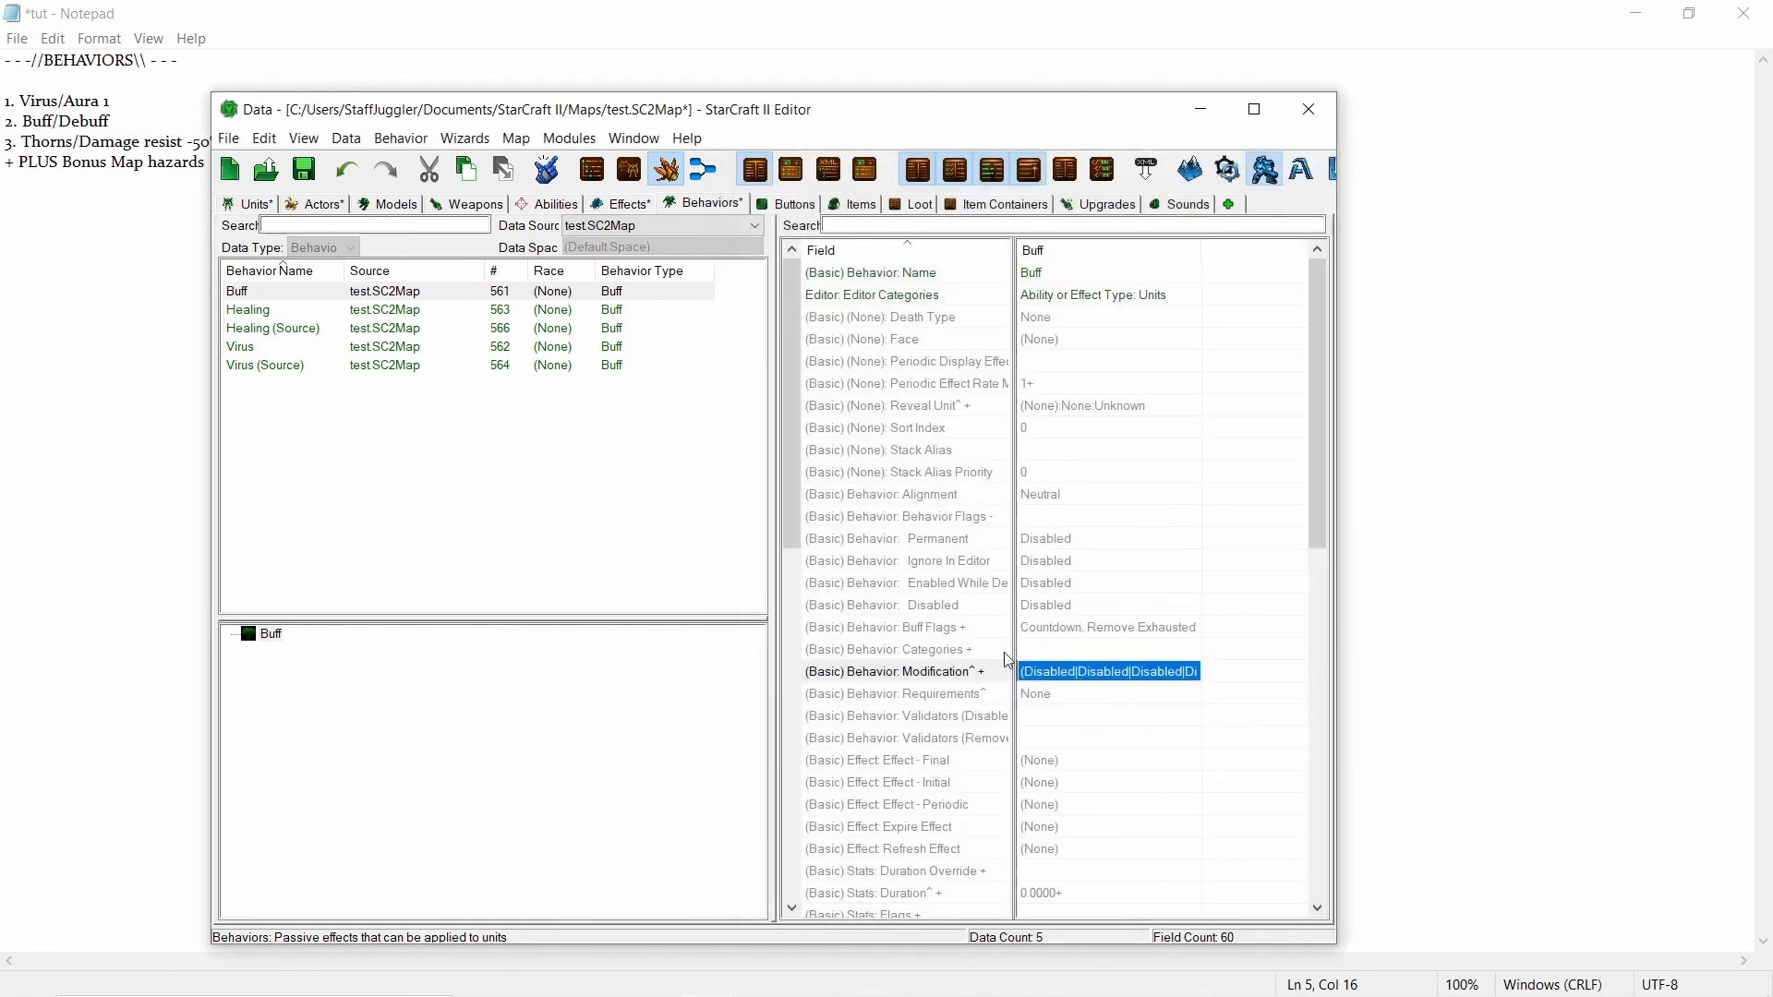